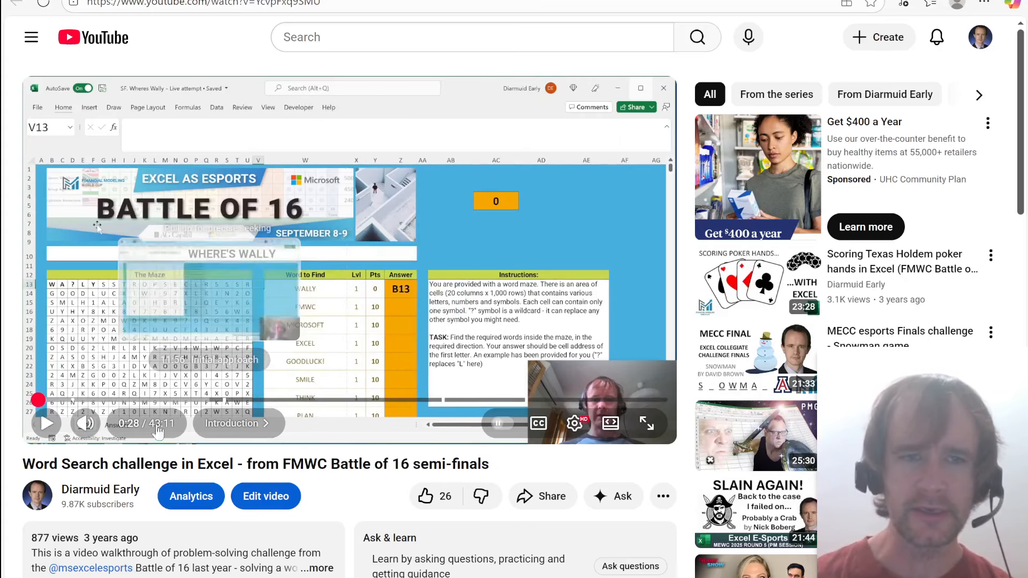
# - Skim the word search walkthrough video at the general approach, the initial approach and the final part
pyautogui.click(410, 401)
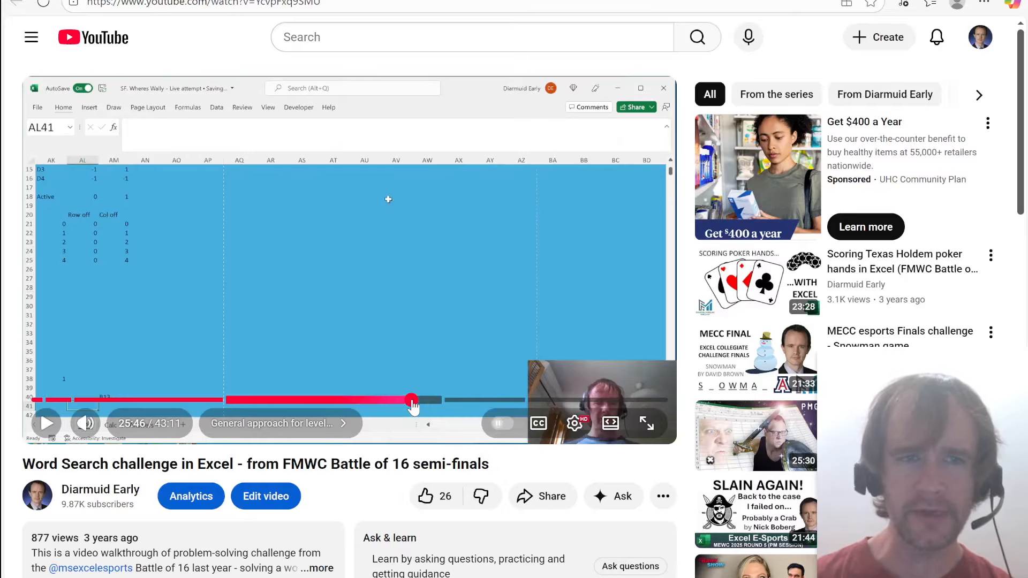
pyautogui.moveTo(411, 407)
pyautogui.mouseDown()
pyautogui.moveTo(402, 407)
pyautogui.moveTo(428, 407)
pyautogui.moveTo(416, 408)
pyautogui.mouseUp()
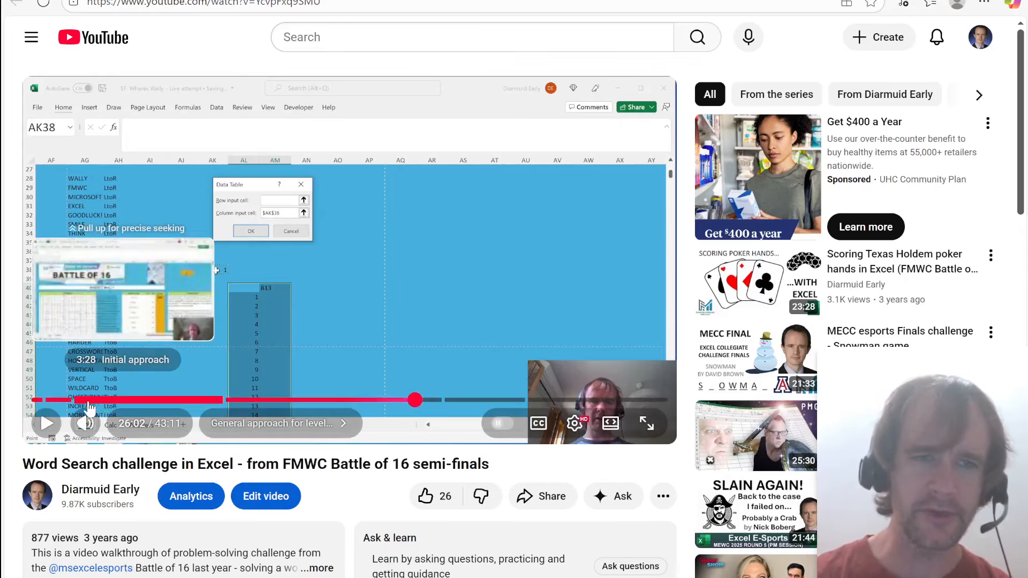
pyautogui.click(88, 400)
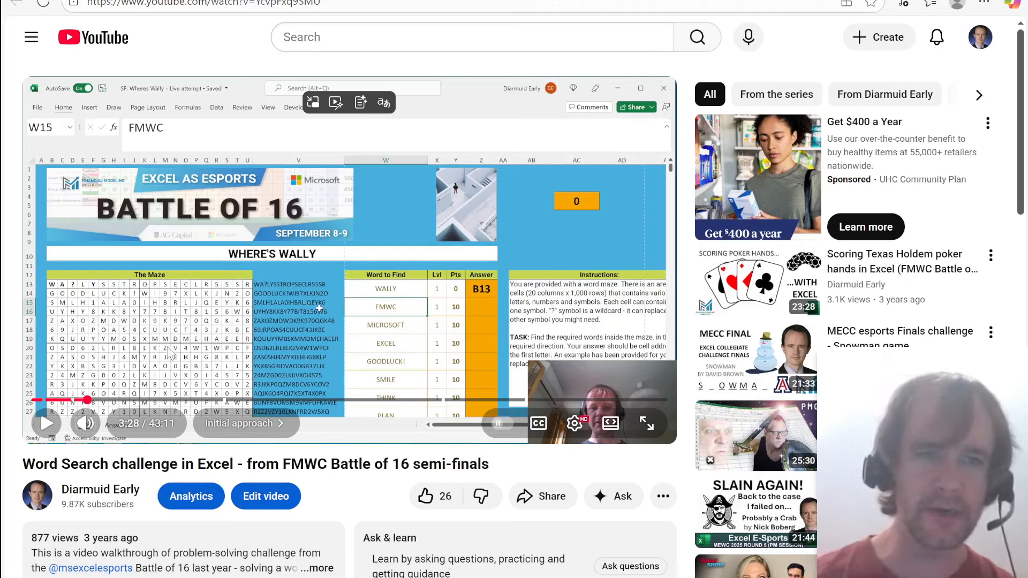
pyautogui.click(630, 401)
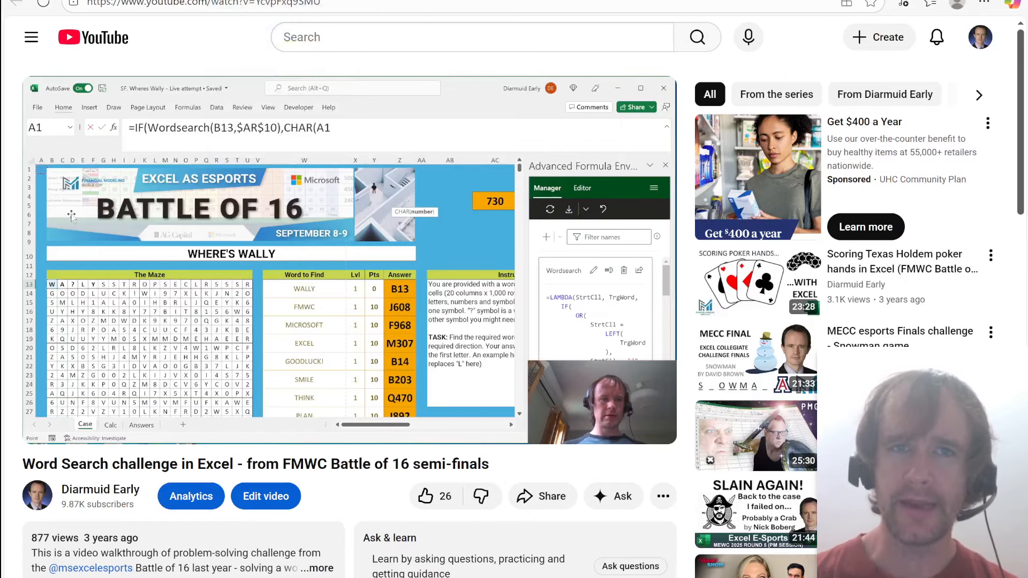
# - Switch to the Excel Esports game page and start the Where's Wally video game
pyautogui.hotkey('ctrl', 'Tab')
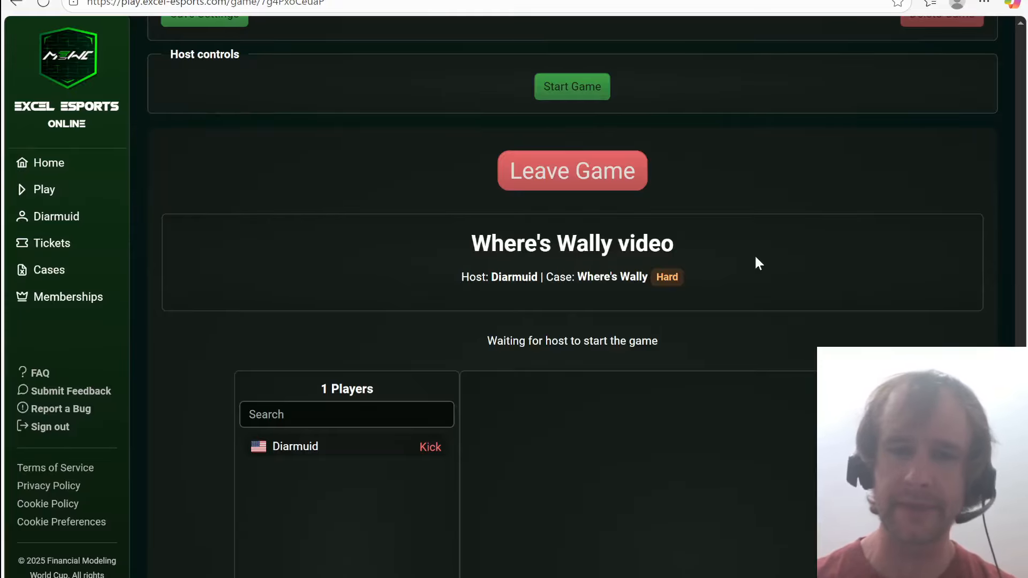
pyautogui.click(591, 89)
pyautogui.click(596, 354)
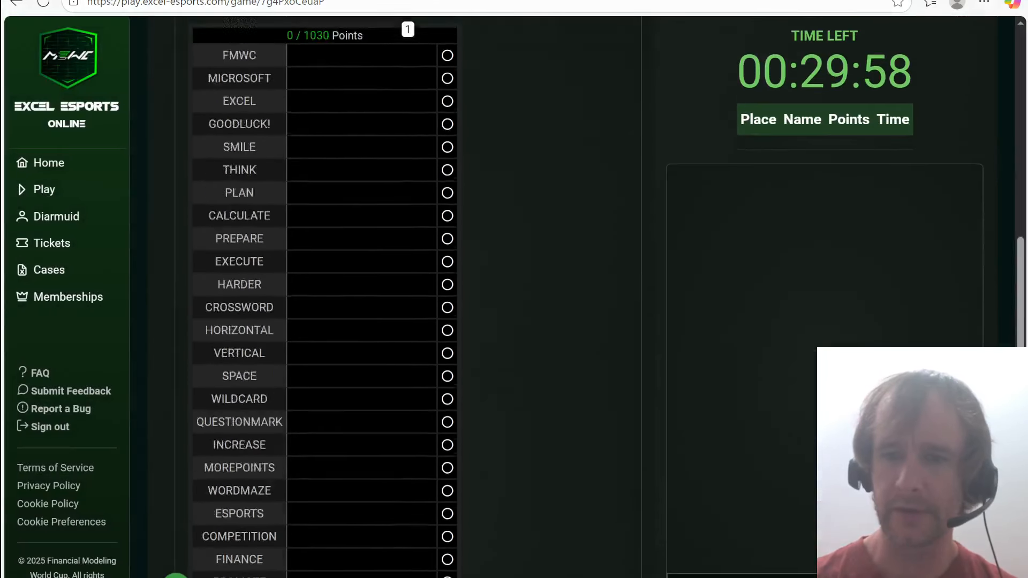
# - Download the case file Where's Wally.xlsx, open it in Excel and enable editing
pyautogui.click(417, 196)
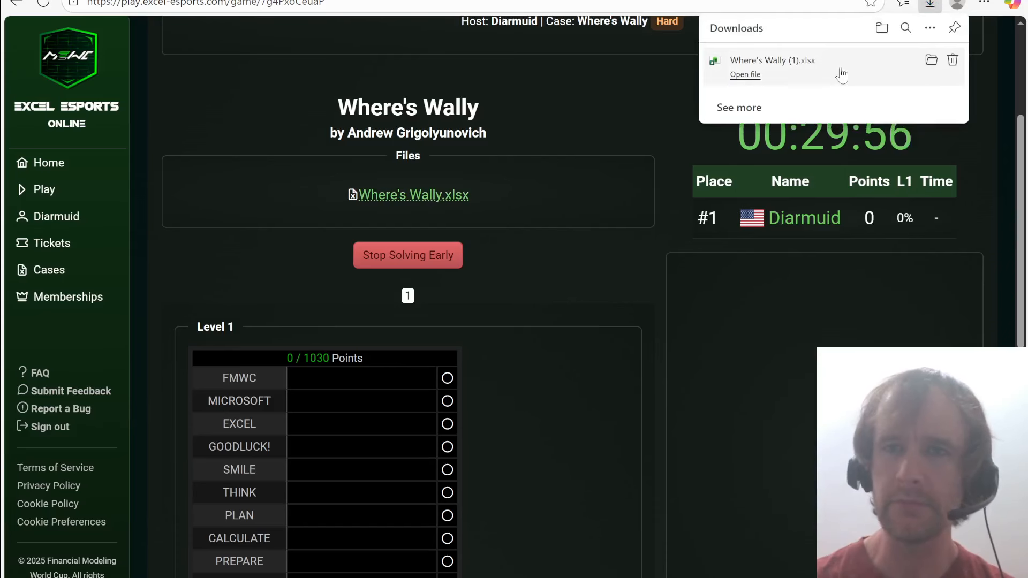
pyautogui.click(841, 73)
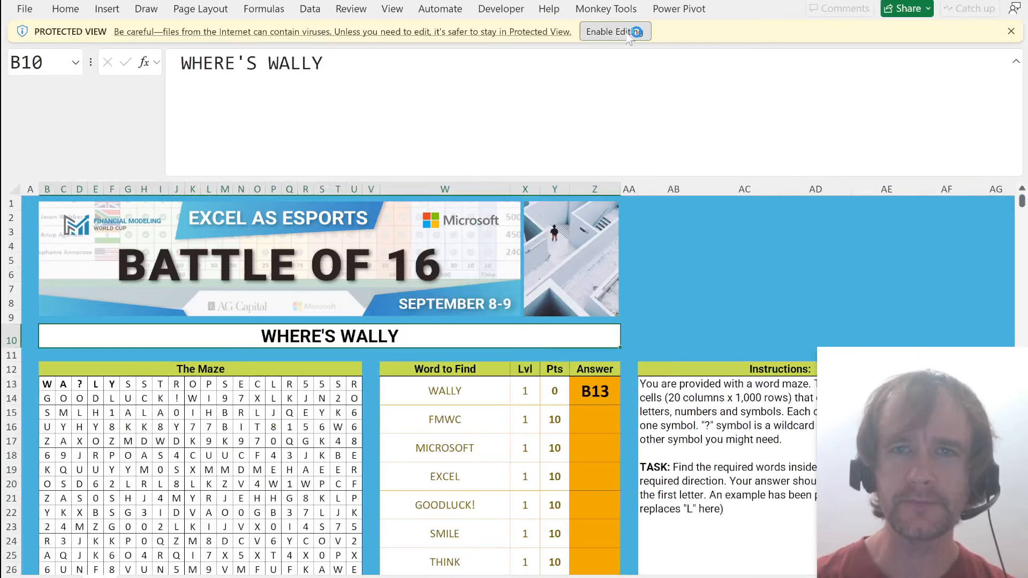
pyautogui.click(628, 33)
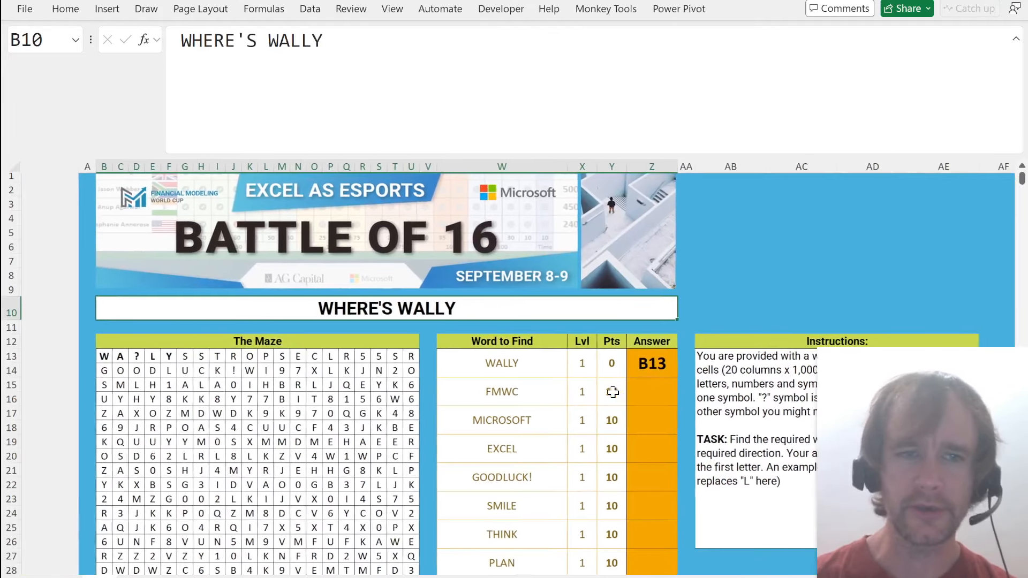
# - Examine how far the maze grid extends across its columns and down its rows, starting from B13
pyautogui.click(108, 357)
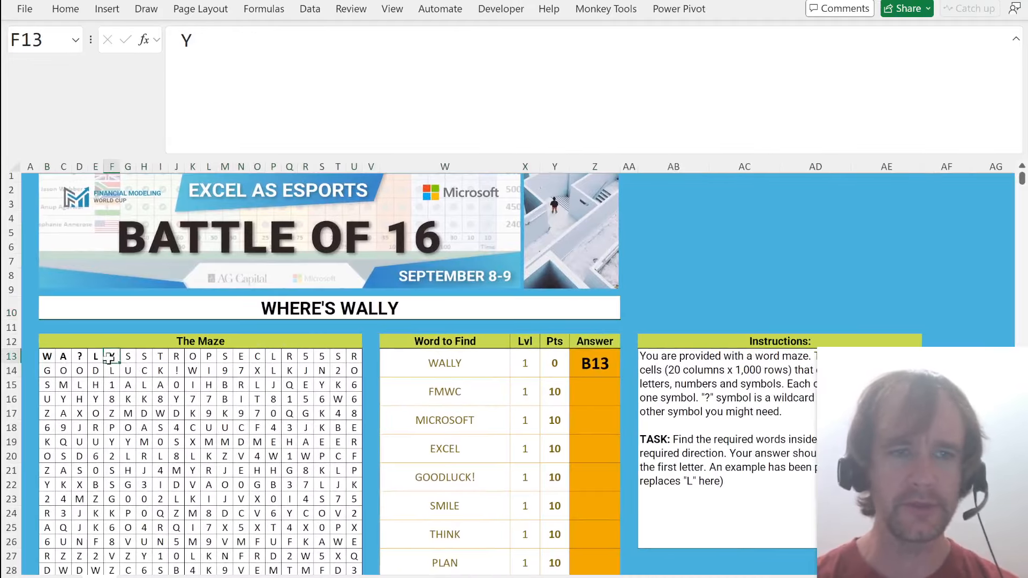
pyautogui.hotkey('ctrl', 'Left')
pyautogui.hotkey('ctrl', 'shift', 'Right')
pyautogui.hotkey('ctrl', 'shift', 'Down')
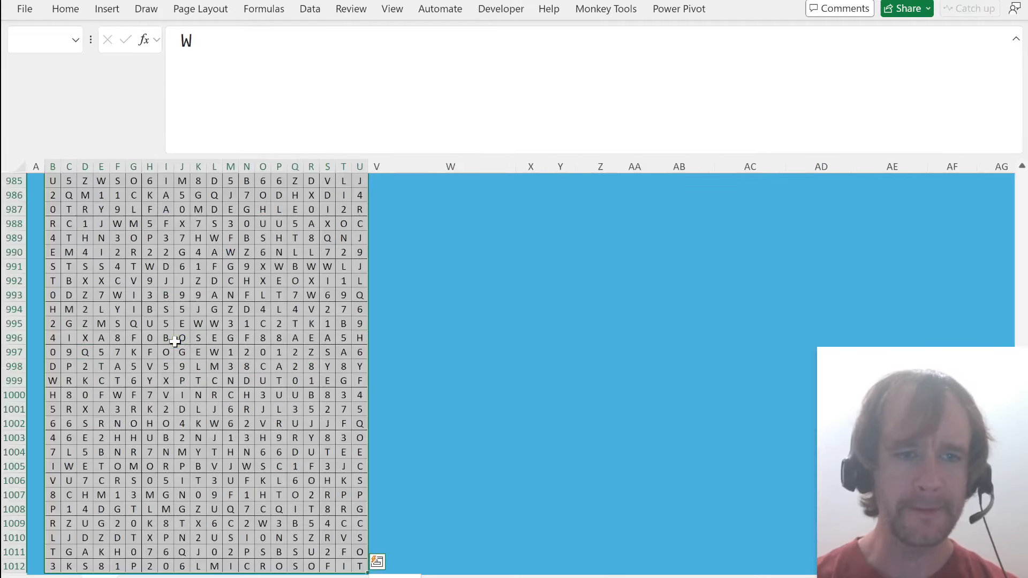
pyautogui.press('Up')
pyautogui.press('Down')
pyautogui.hotkey('ctrl', 'shift', 'Right')
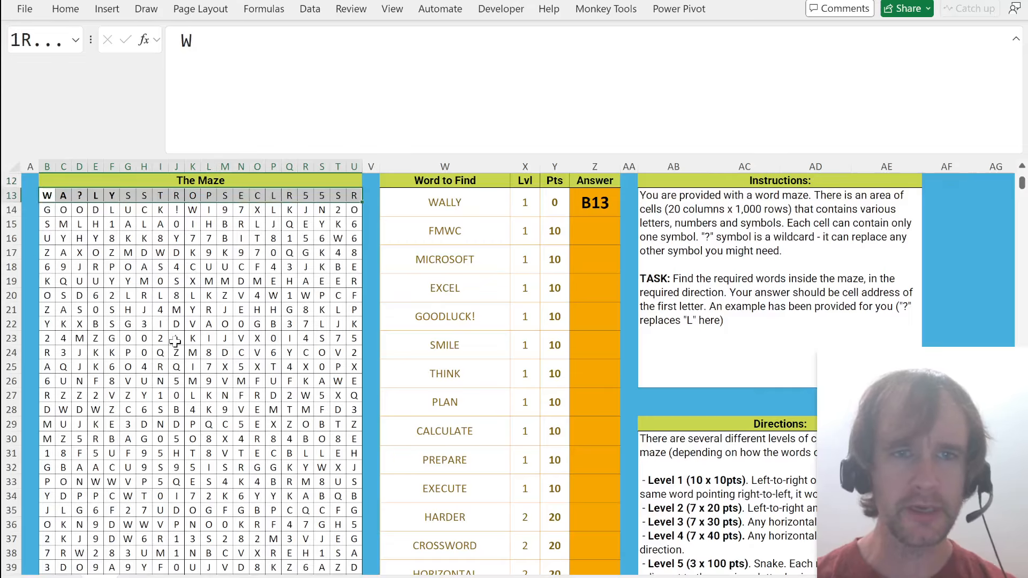
pyautogui.scroll(1, 98, 272)
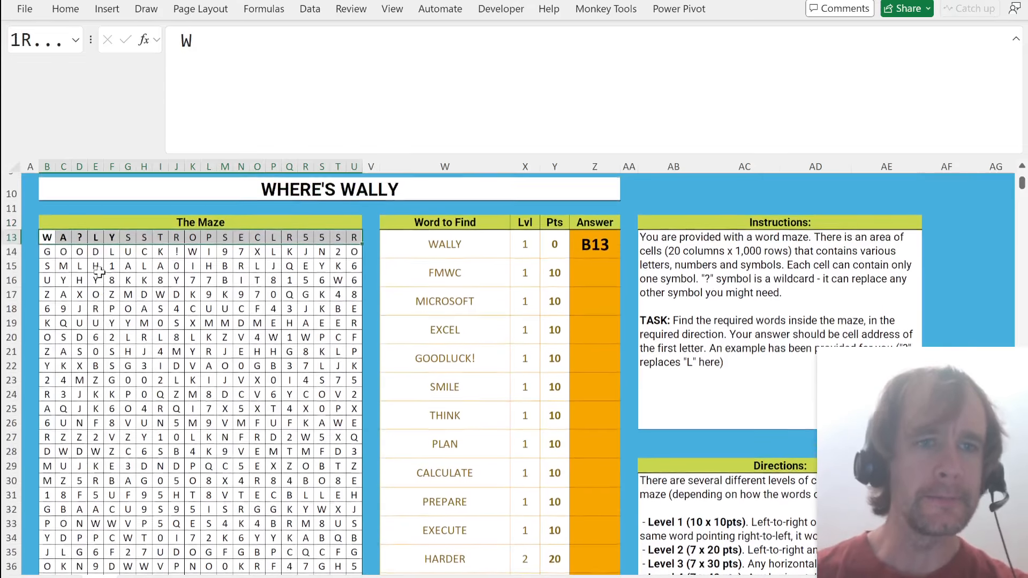
# - Examine the WALLY example in B13:F13, including its wildcard in D13 and the example answer in Z13
pyautogui.click(79, 238)
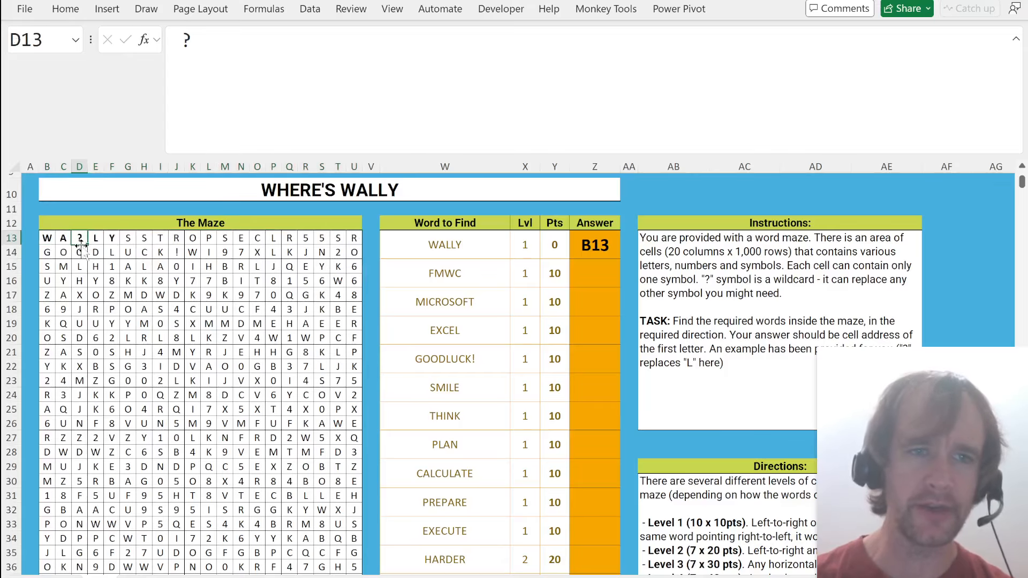
pyautogui.click(46, 239)
pyautogui.moveTo(46, 239); pyautogui.dragTo(114, 238)
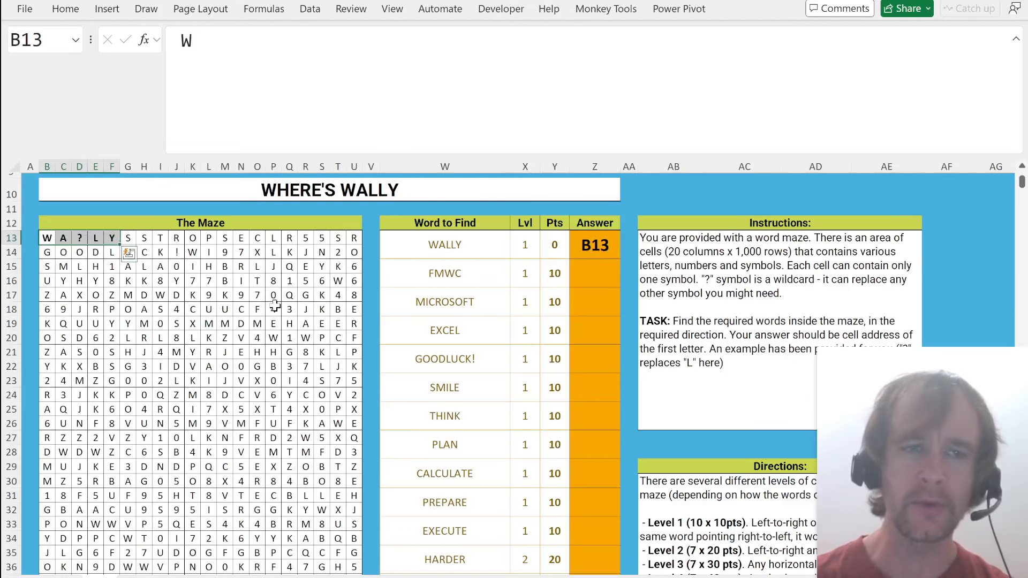
pyautogui.click(595, 248)
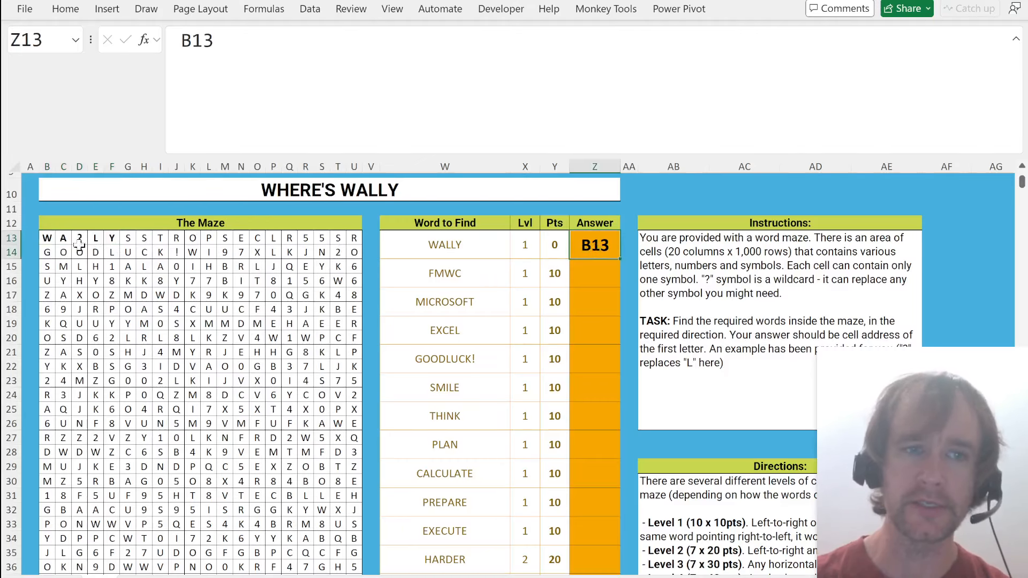
pyautogui.click(45, 240)
pyautogui.hotkey('ctrl', 'shift', 'Right')
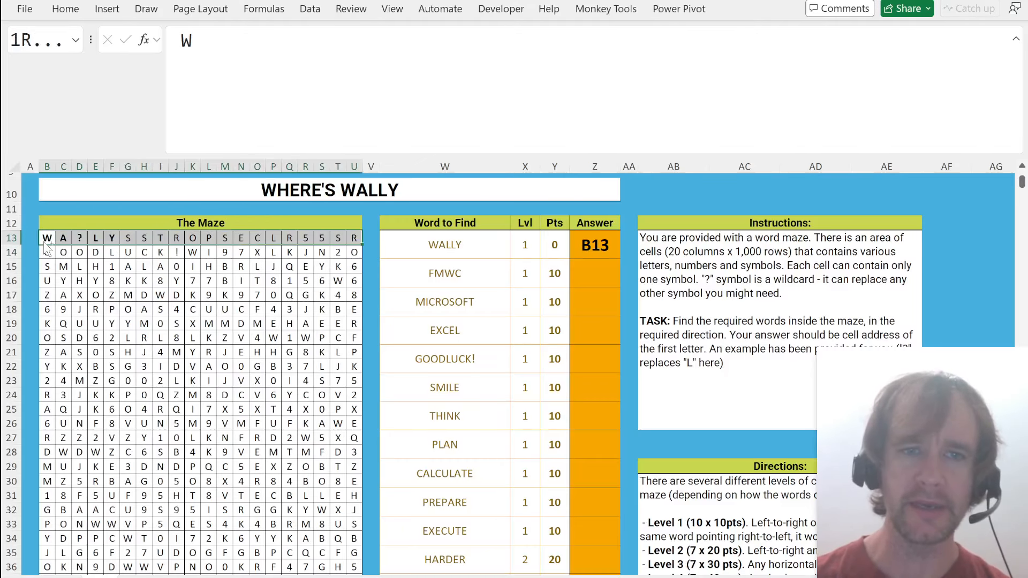
pyautogui.hotkey('ctrl', 'shift', 'Down')
pyautogui.press('Left')
pyautogui.press('Right')
# - Read the case instructions and the directions describing how words run in levels 1 to 5
pyautogui.hscroll(5, 596, 350)
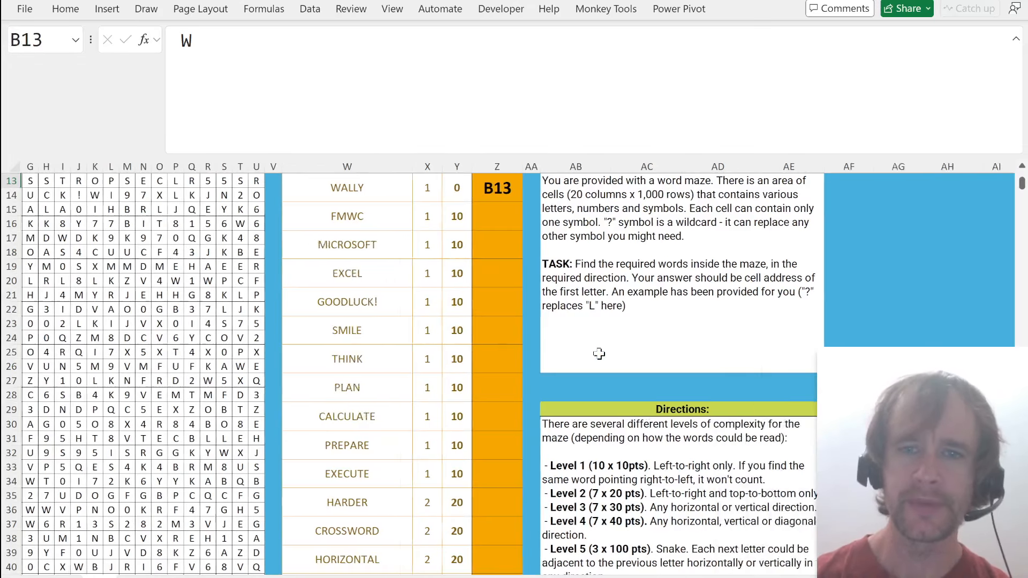
pyautogui.scroll(-2, 569, 417)
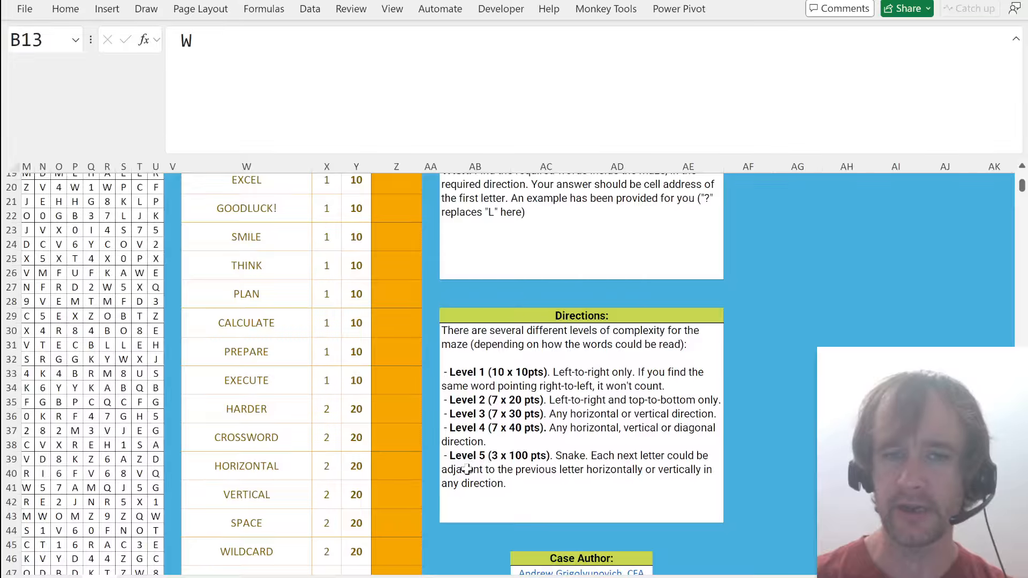
pyautogui.scroll(-1, 528, 482)
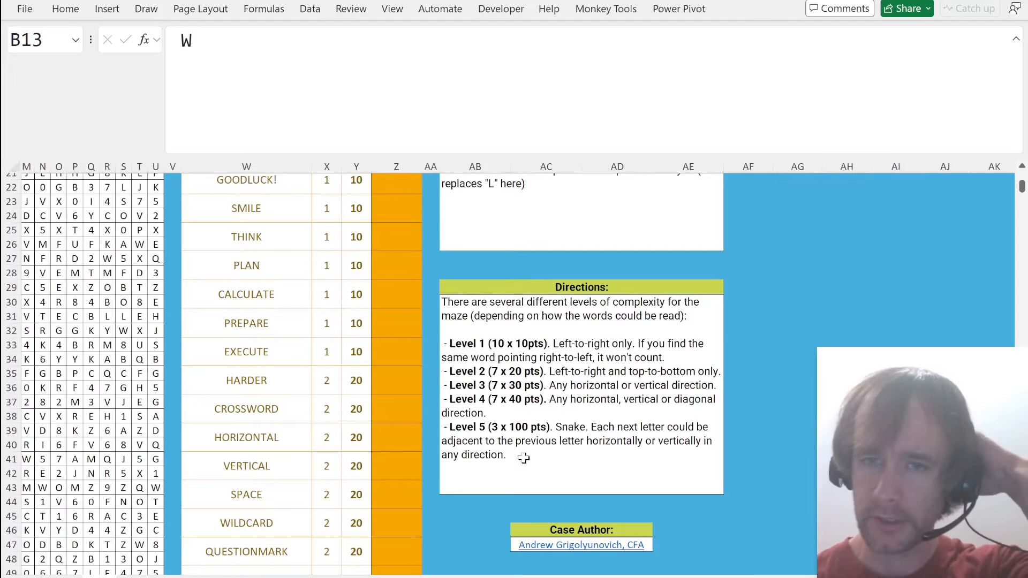
pyautogui.scroll(1, 523, 458)
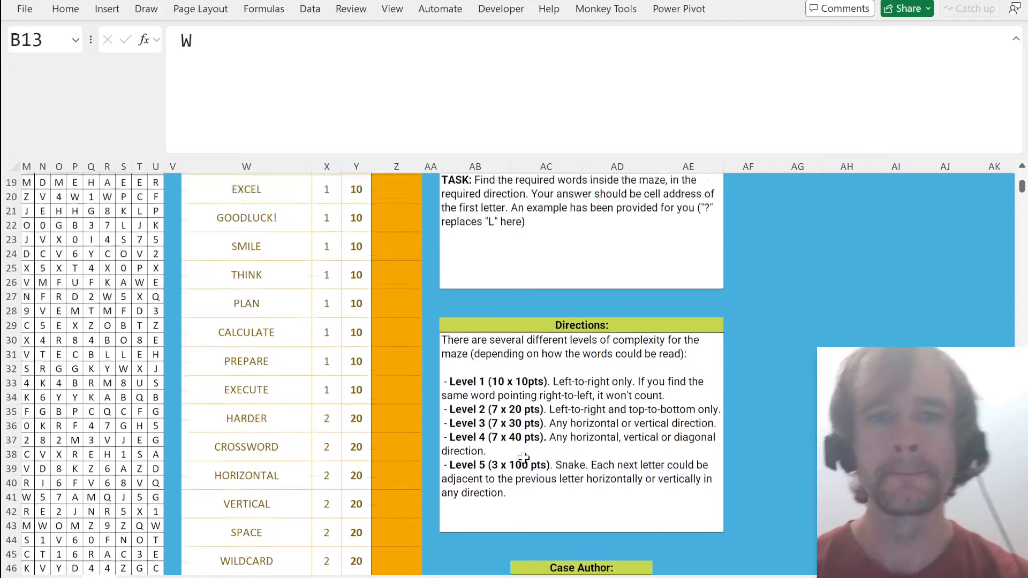
pyautogui.scroll(-1, 523, 457)
pyautogui.scroll(6, 523, 458)
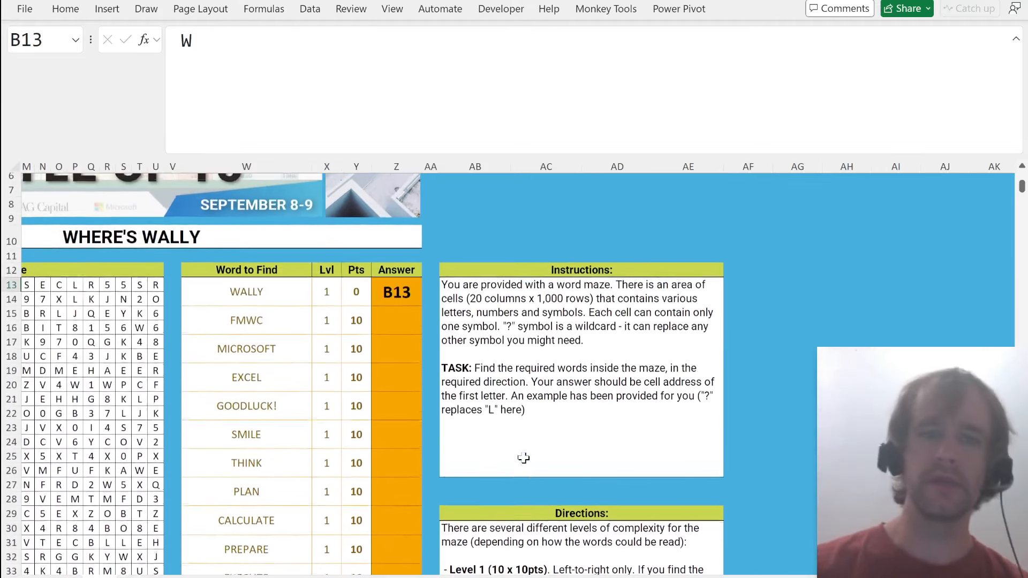
pyautogui.click(231, 335)
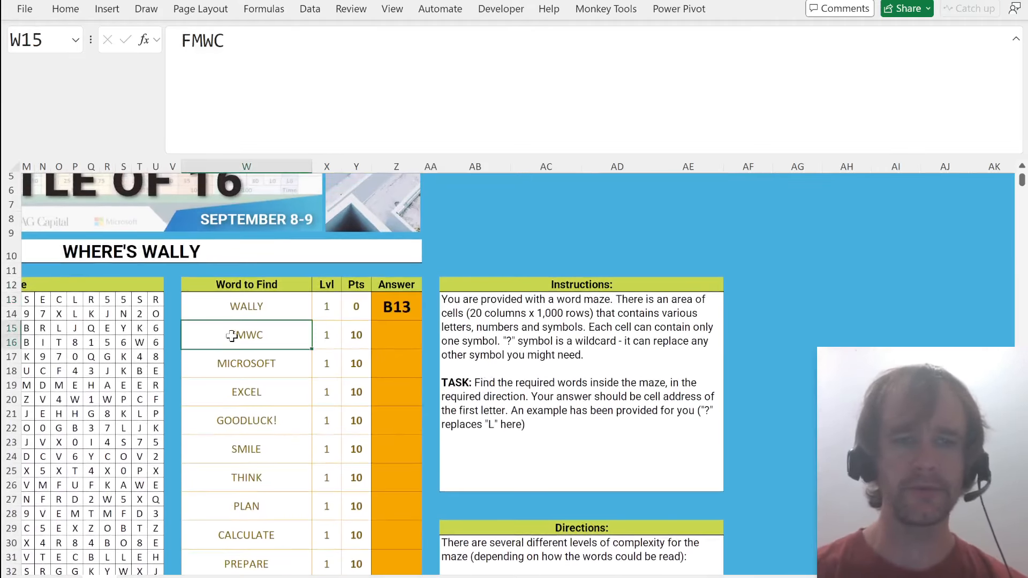
pyautogui.scroll(-18, 231, 336)
pyautogui.hotkey('shift', 'Down')
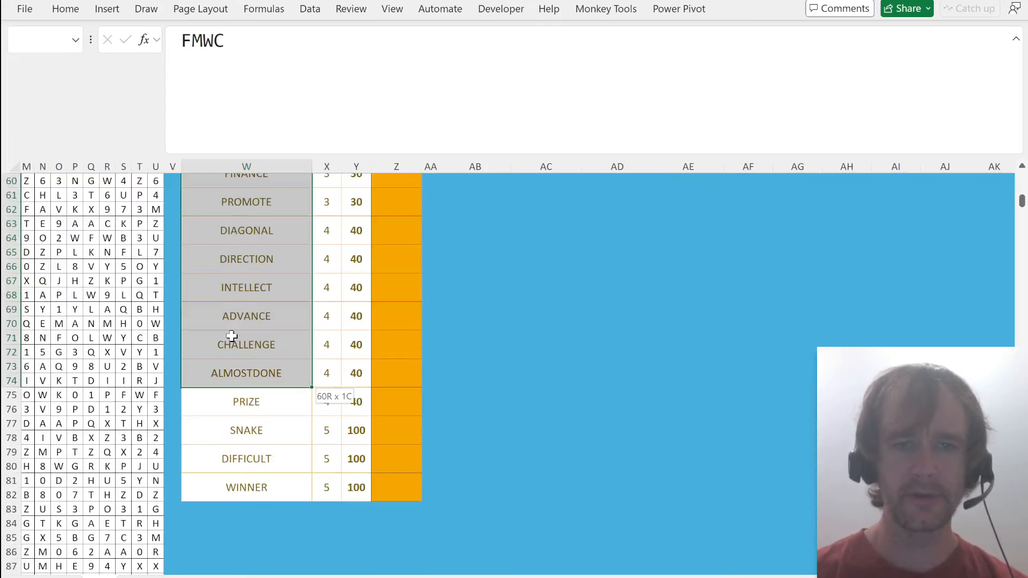
pyautogui.hotkey('shift', 'Down')
pyautogui.hotkey('shift', 'Down')
pyautogui.hotkey('shift', 'Up')
pyautogui.hotkey('ctrl', 'c')
pyautogui.press('Right')
pyautogui.press('Right')
pyautogui.press('Right')
pyautogui.press('Right')
pyautogui.press('Right')
pyautogui.press('Right')
pyautogui.press('Right')
pyautogui.press('Right')
pyautogui.press('Right')
pyautogui.press('Right')
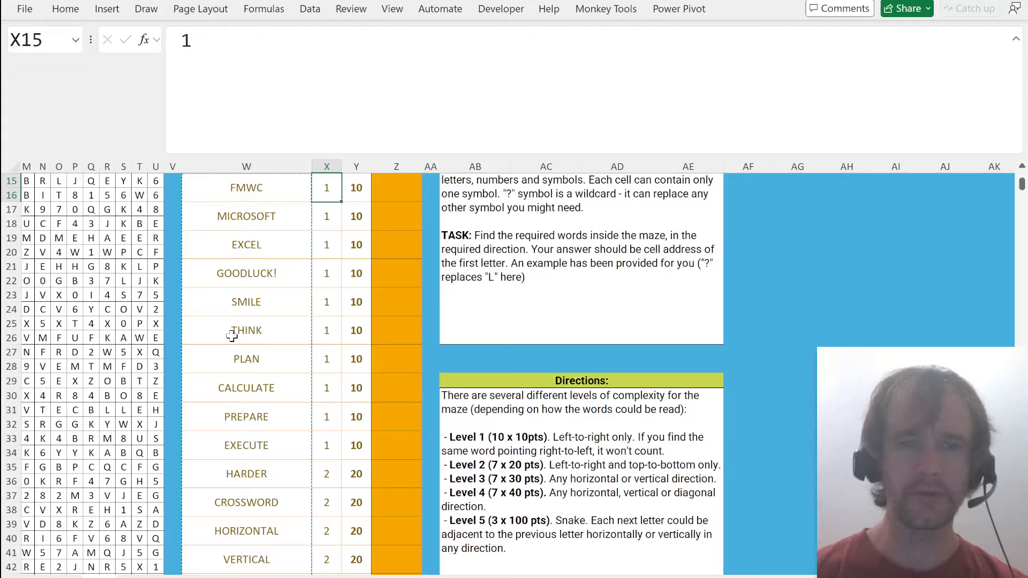
pyautogui.press('Left')
pyautogui.press('Left')
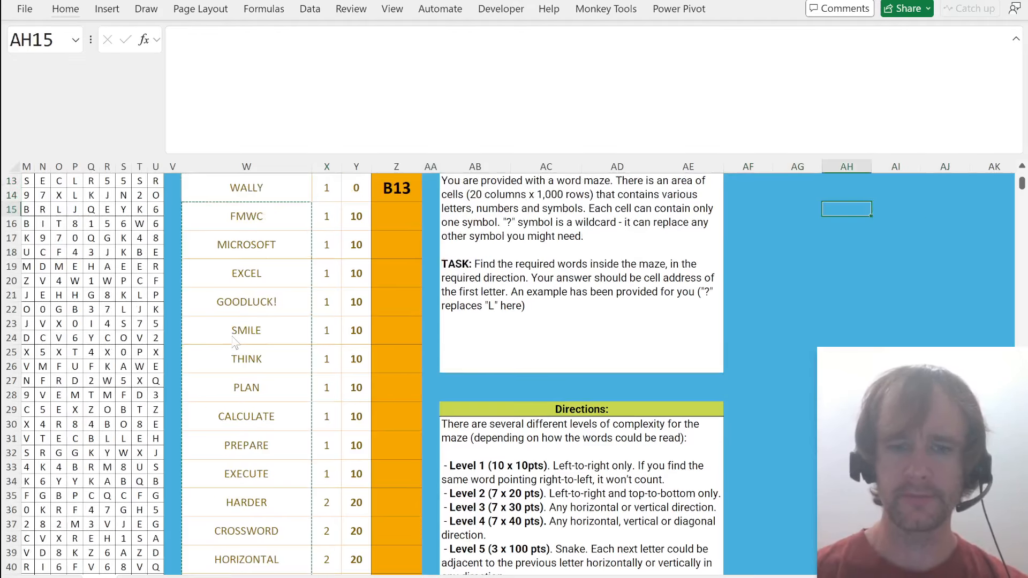
pyautogui.hotkey('alt', 'h')
pyautogui.press('v')
pyautogui.press('s')
pyautogui.press('Escape')
# - List the level 1 to 4 words without blanks by entering =TOCOL(W15:W76,3) in AH15
pyautogui.write('=')
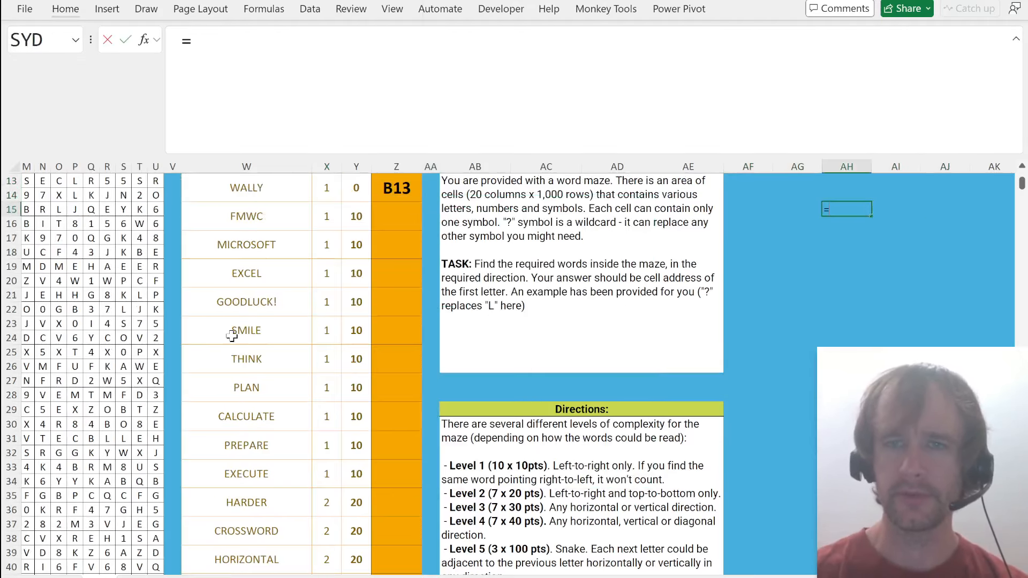
pyautogui.write('toc')
pyautogui.press('Tab')
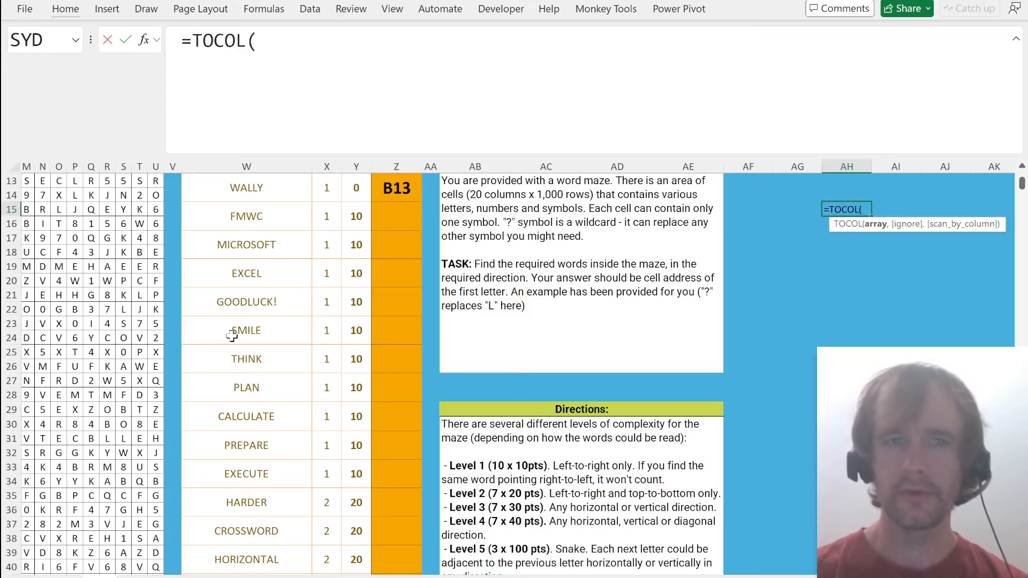
pyautogui.click(236, 216)
pyautogui.hotkey('shift', 'pagedown')
pyautogui.hotkey('shift', 'pagedown')
pyautogui.hotkey('shift', 'Down')
pyautogui.hotkey('shift', 'Down')
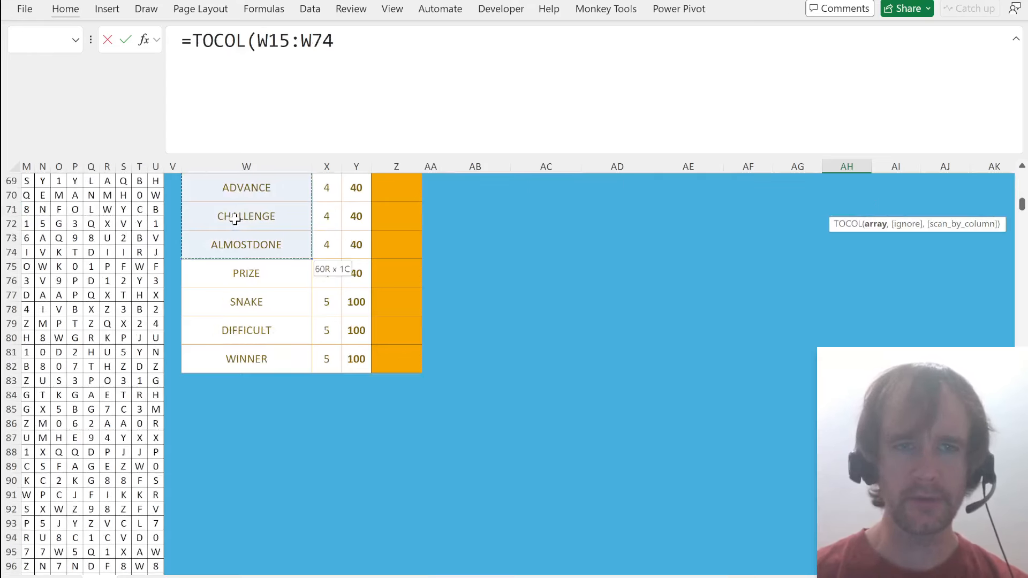
pyautogui.write(',3)')
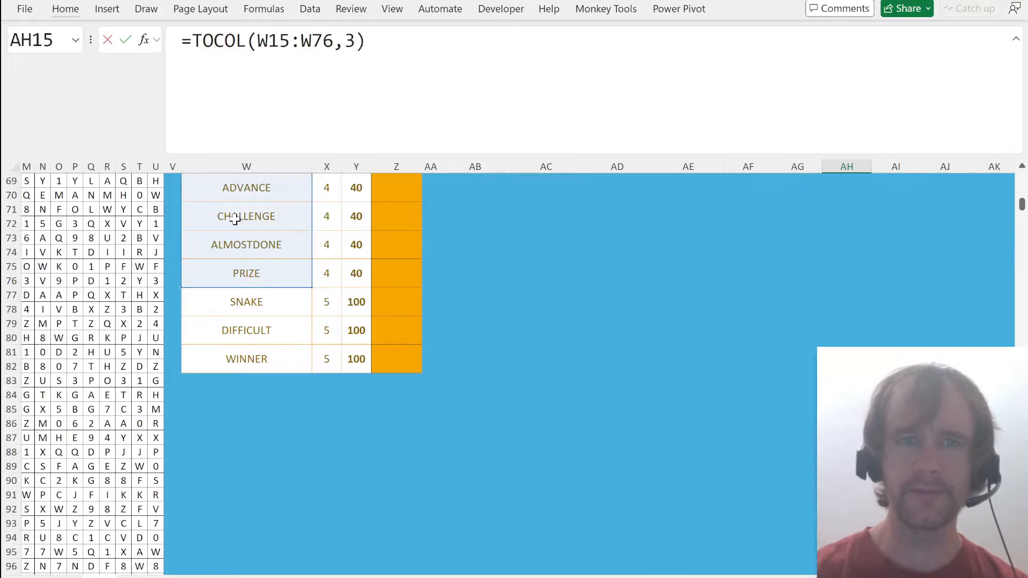
pyautogui.press('Return')
pyautogui.press('Up')
# - Compare the merged cells for FMWC, MICROSOFT and EXCEL in column W with the full spilled word list from AH15
pyautogui.click(258, 187)
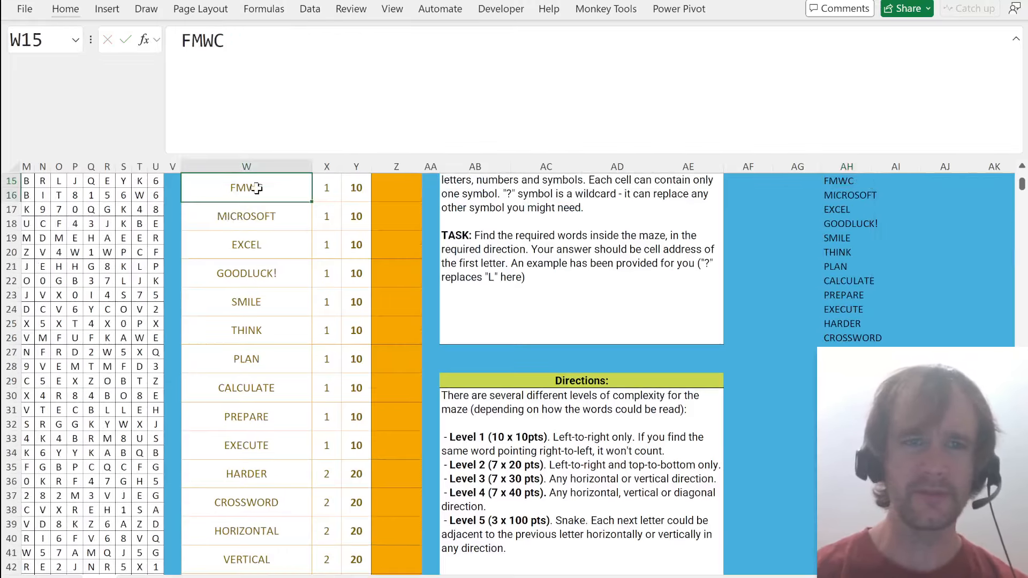
pyautogui.click(263, 219)
pyautogui.click(274, 240)
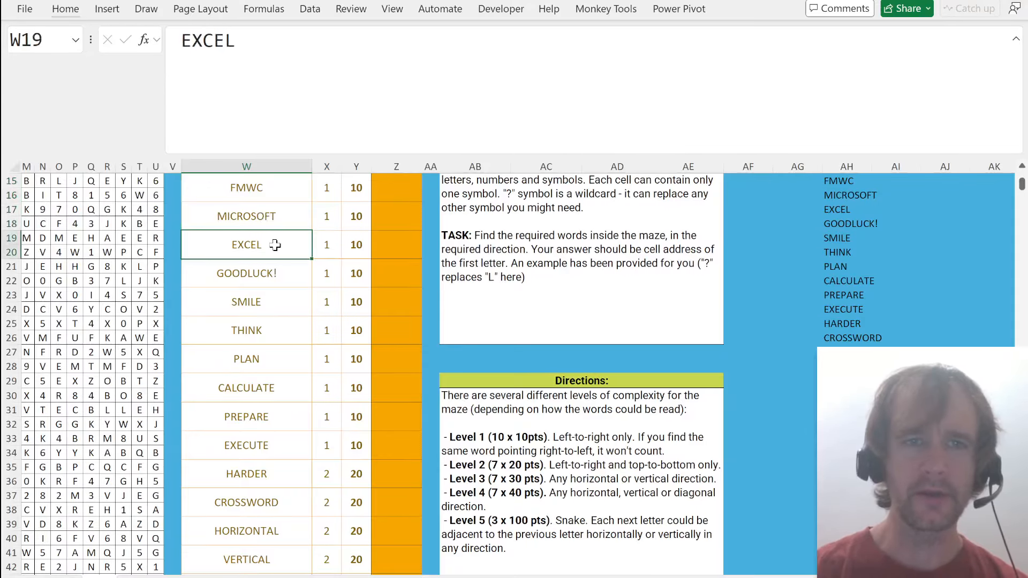
pyautogui.scroll(2, 273, 240)
pyautogui.click(276, 259)
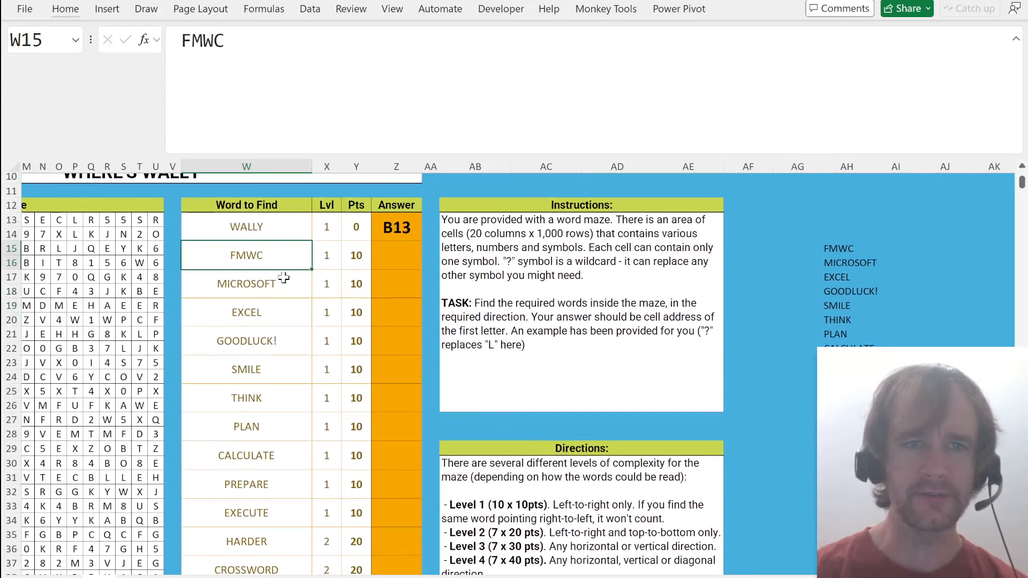
pyautogui.hscroll(5, 535, 321)
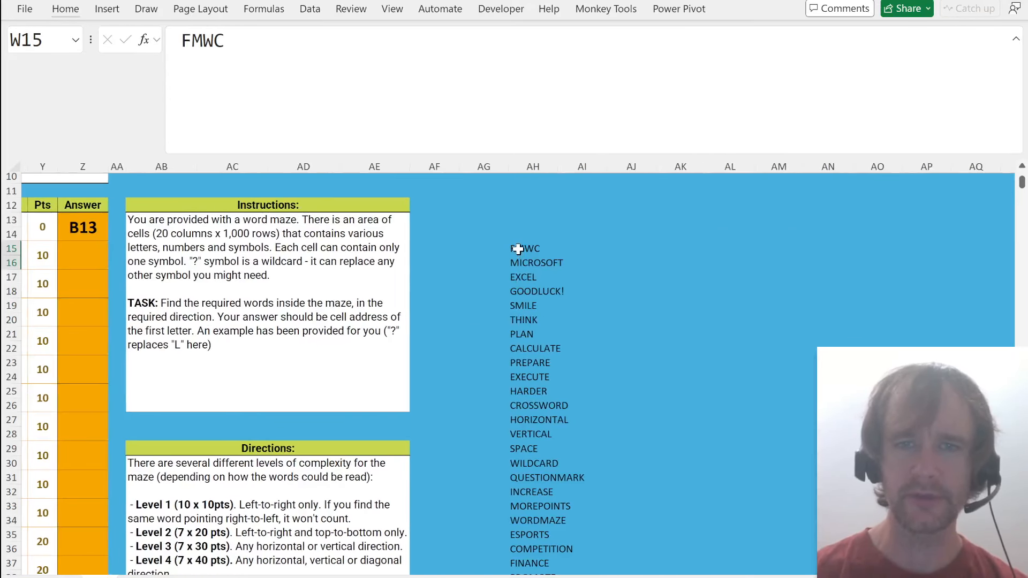
pyautogui.click(517, 249)
pyautogui.hotkey('ctrl', 'shift', 'Down')
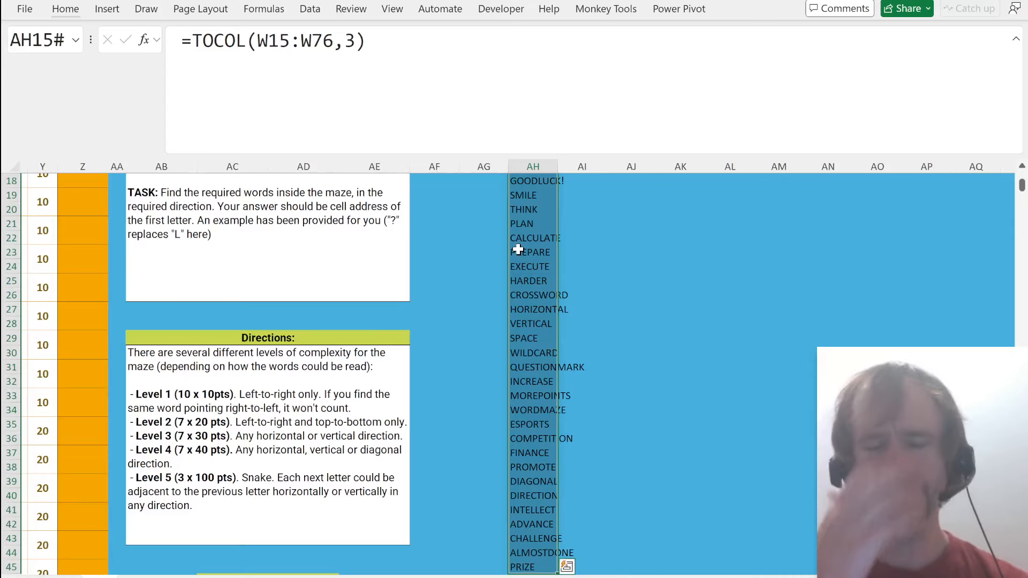
# - Examine how words could run horizontally and vertically from K19 in the maze, comparing with the first word to find in W15
pyautogui.hotkey('ctrl', 'shift', 'Up')
pyautogui.scroll(5, 518, 249)
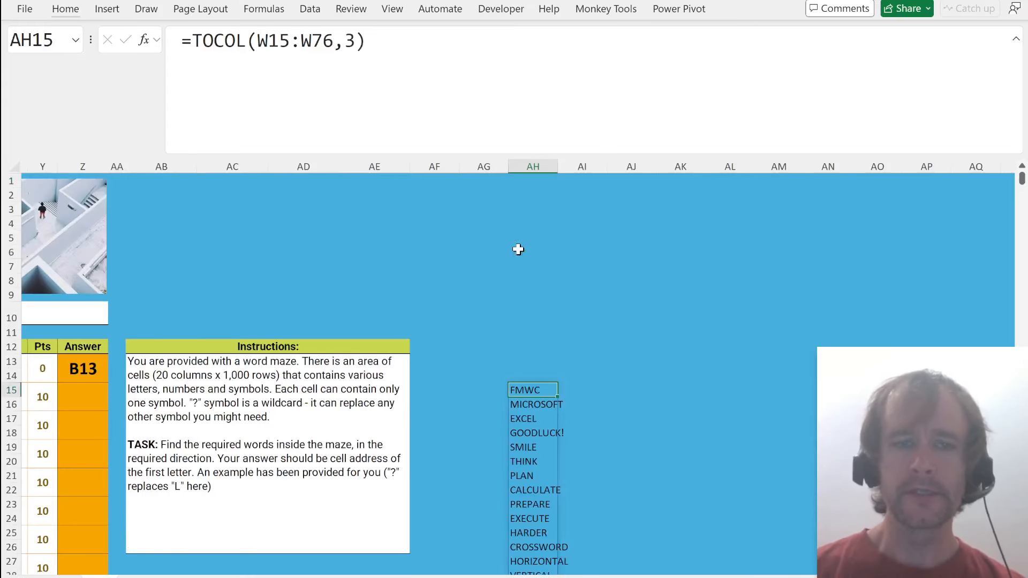
pyautogui.hscroll(-6, 487, 346)
pyautogui.hscroll(-1, 487, 347)
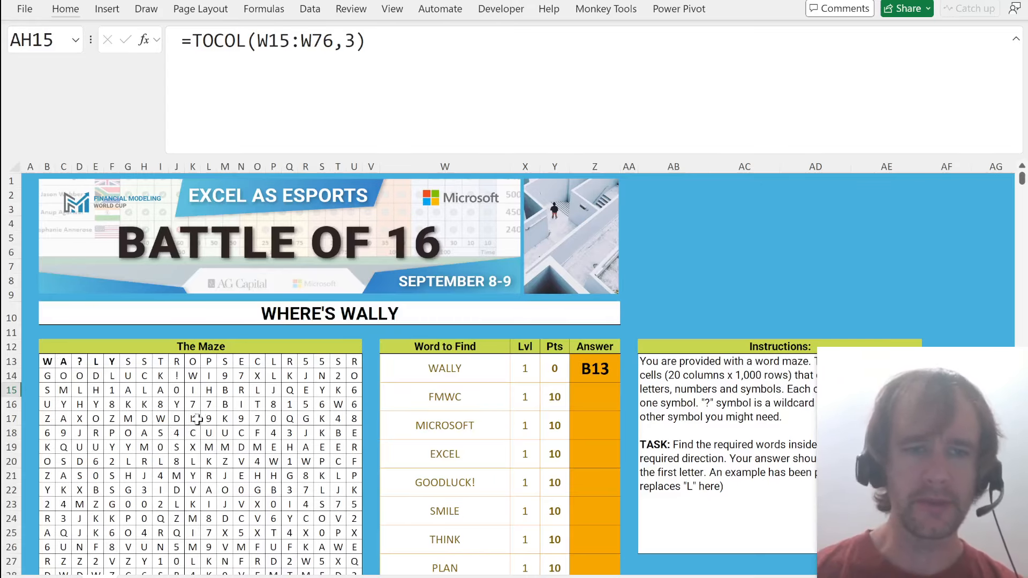
pyautogui.click(193, 448)
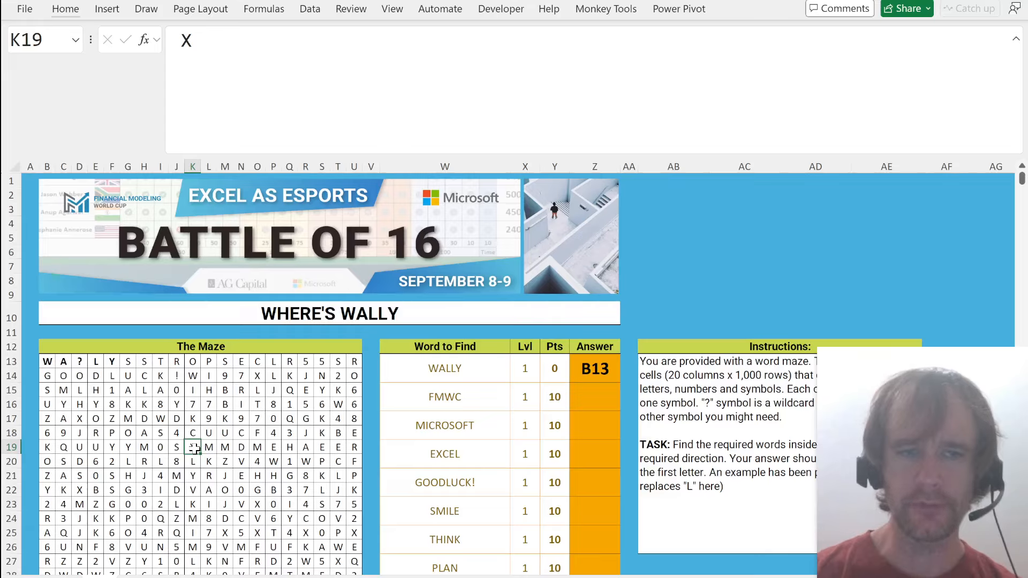
pyautogui.moveTo(194, 448); pyautogui.dragTo(310, 448)
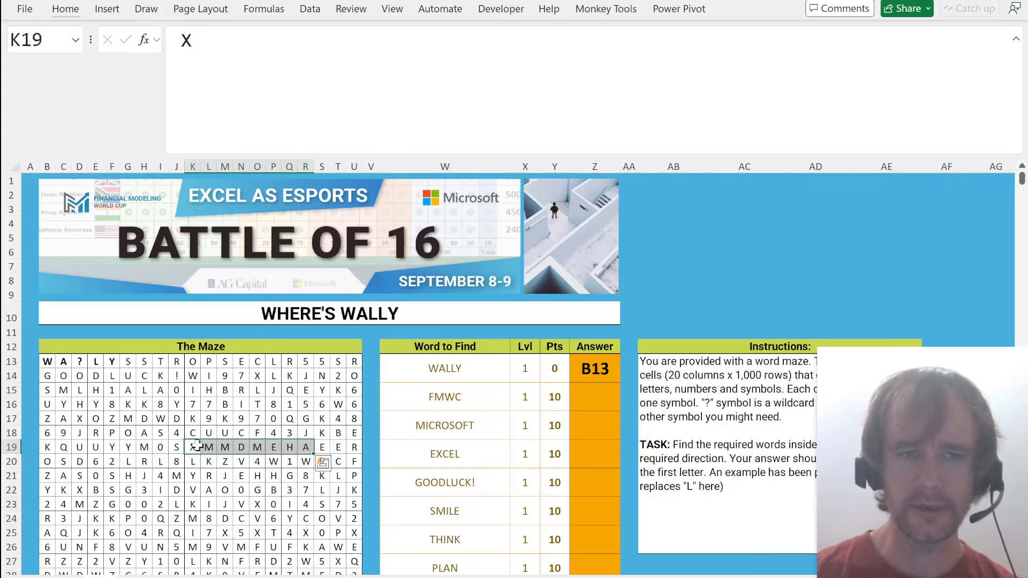
pyautogui.moveTo(193, 448); pyautogui.dragTo(193, 389)
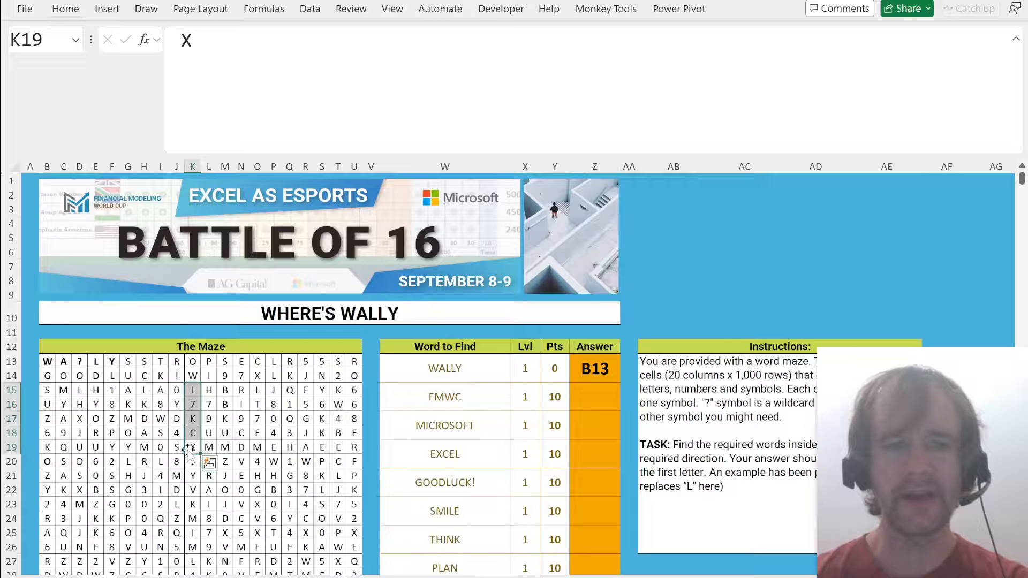
pyautogui.click(438, 396)
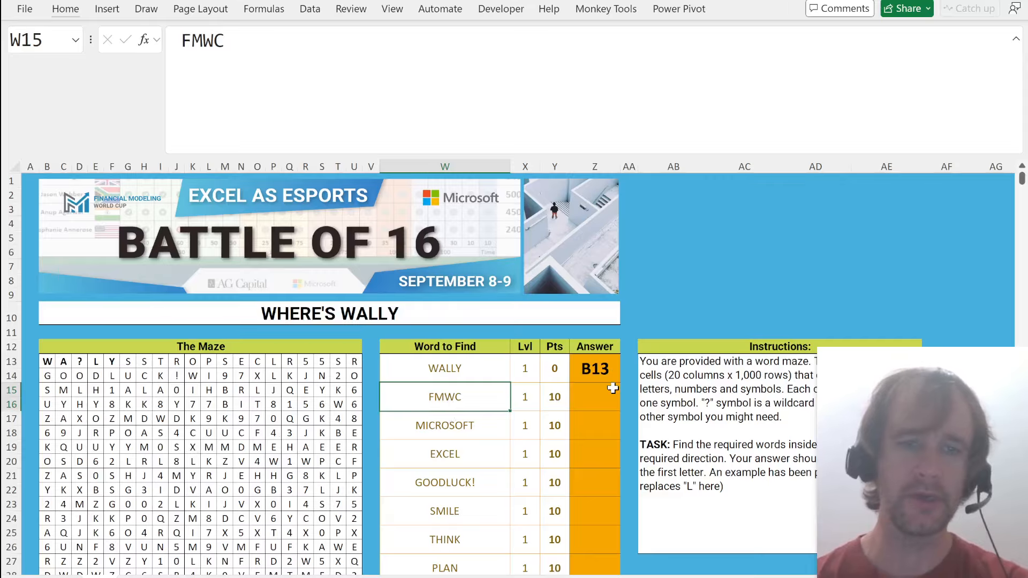
pyautogui.hscroll(10, 613, 389)
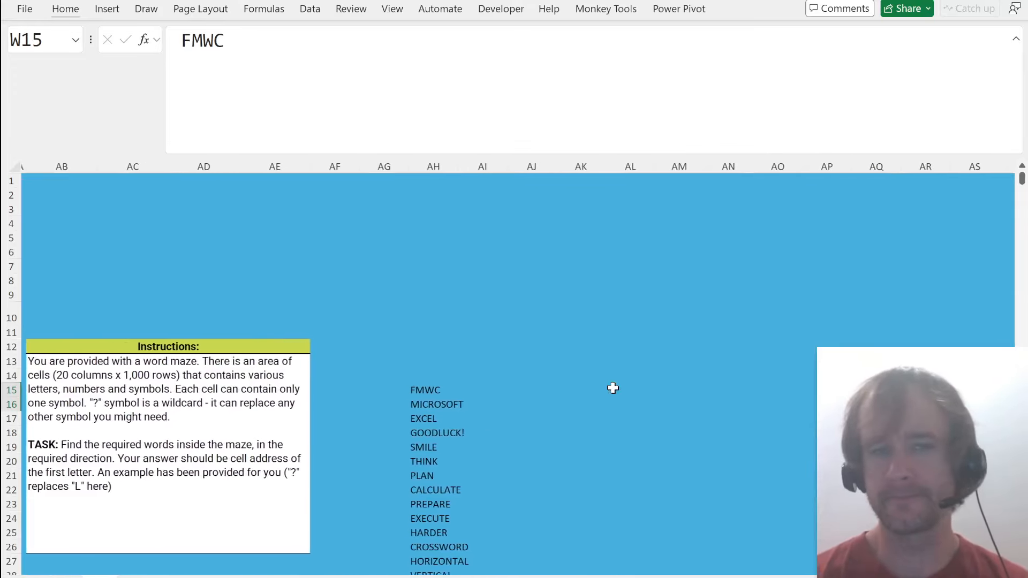
pyautogui.click(418, 391)
pyautogui.press('Right')
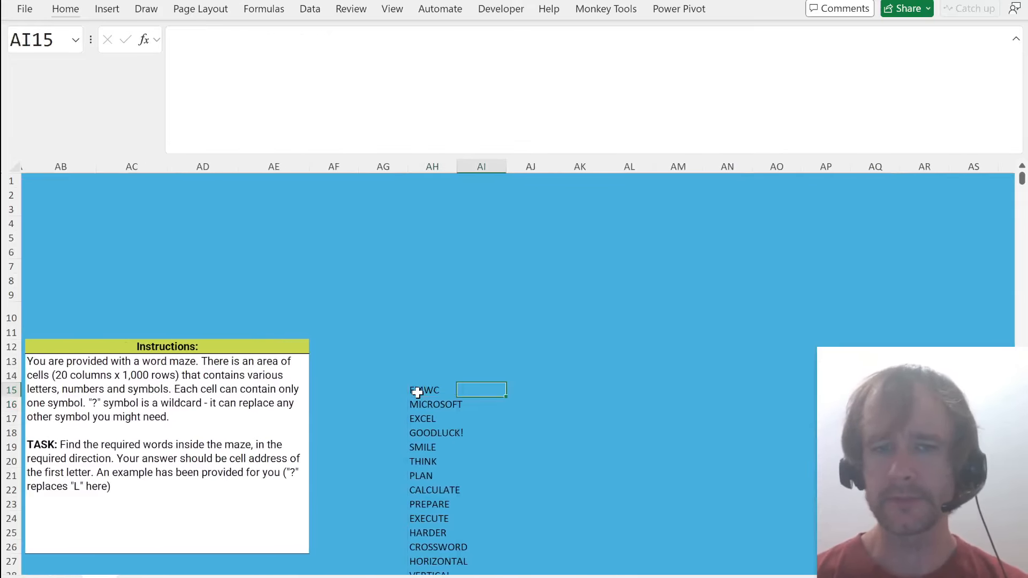
pyautogui.press('Right')
pyautogui.press('Right')
# - Select the whole maze from B13 to U1012 and name the range grid
pyautogui.hotkey('ctrl', 'Left')
pyautogui.hotkey('ctrl', 'Left')
pyautogui.hotkey('ctrl', 'Left')
pyautogui.hotkey('ctrl', 'Left')
pyautogui.hotkey('ctrl', 'Left')
pyautogui.hotkey('ctrl', 'Left')
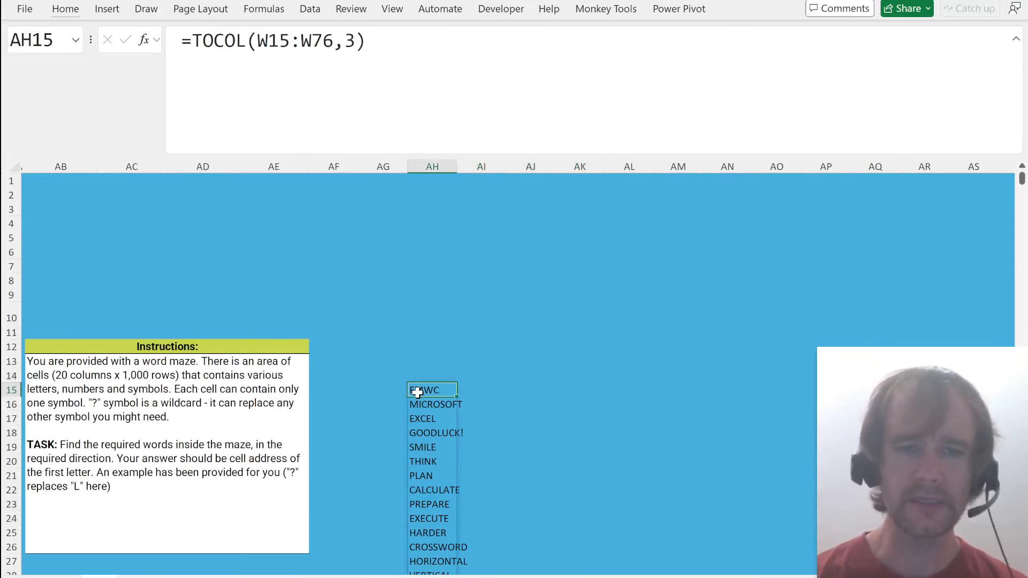
pyautogui.press('Right')
pyautogui.press('Up')
pyautogui.press('Up')
pyautogui.hotkey('ctrl', 'shift', 'Right')
pyautogui.hotkey('ctrl', 'shift', 'Down')
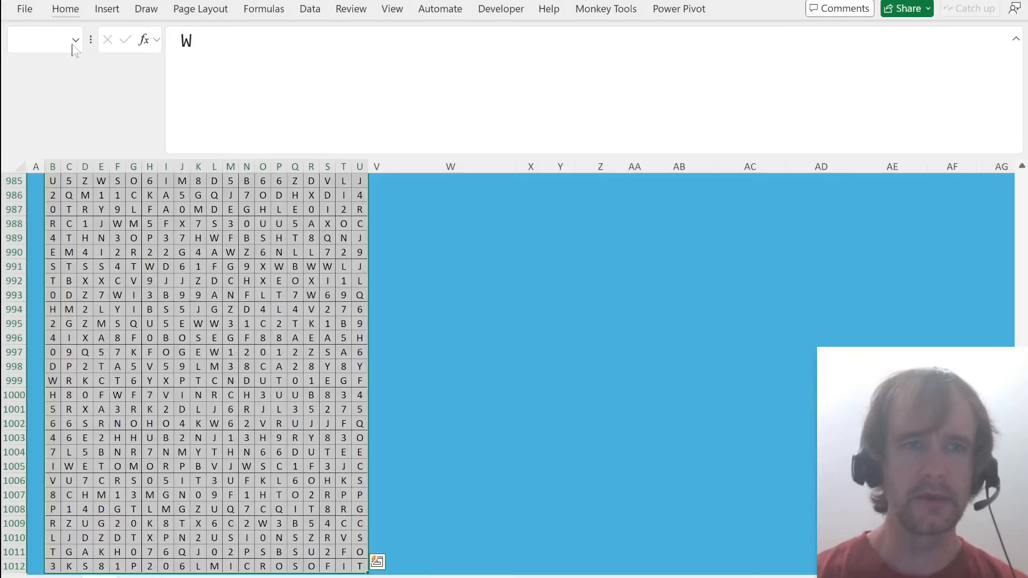
pyautogui.click(43, 40)
pyautogui.write('grid')
pyautogui.press('Return')
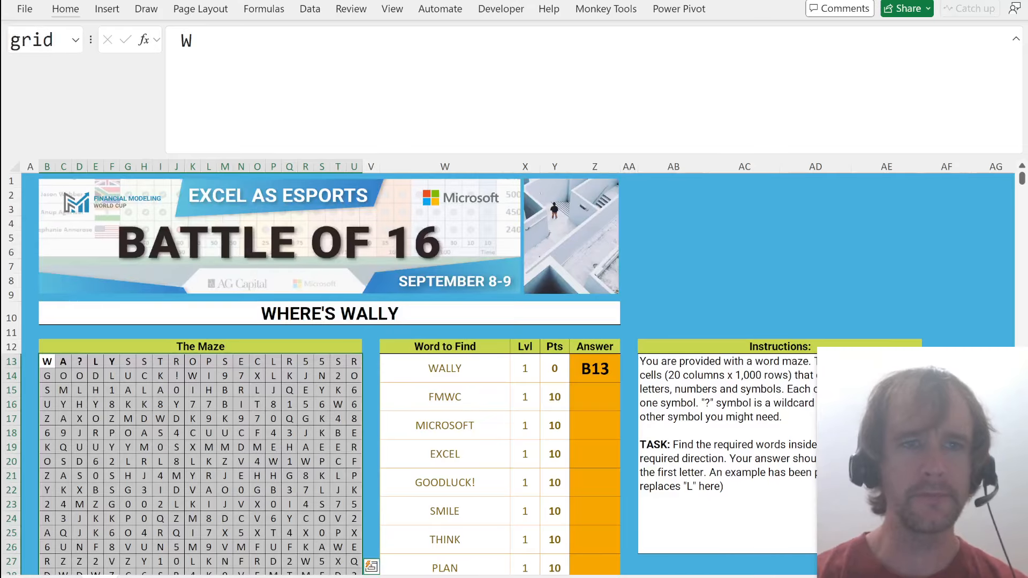
# - Stack all maze letters into one column by entering =TOCOL(grid) in AL15
pyautogui.hscroll(3, 419, 368)
pyautogui.hscroll(8, 419, 369)
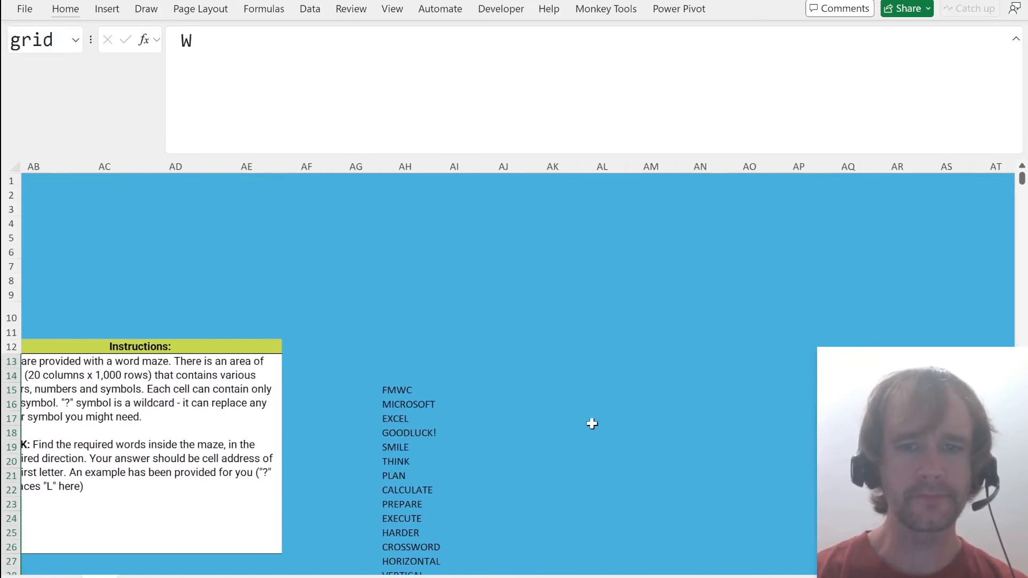
pyautogui.click(593, 390)
pyautogui.write('=to')
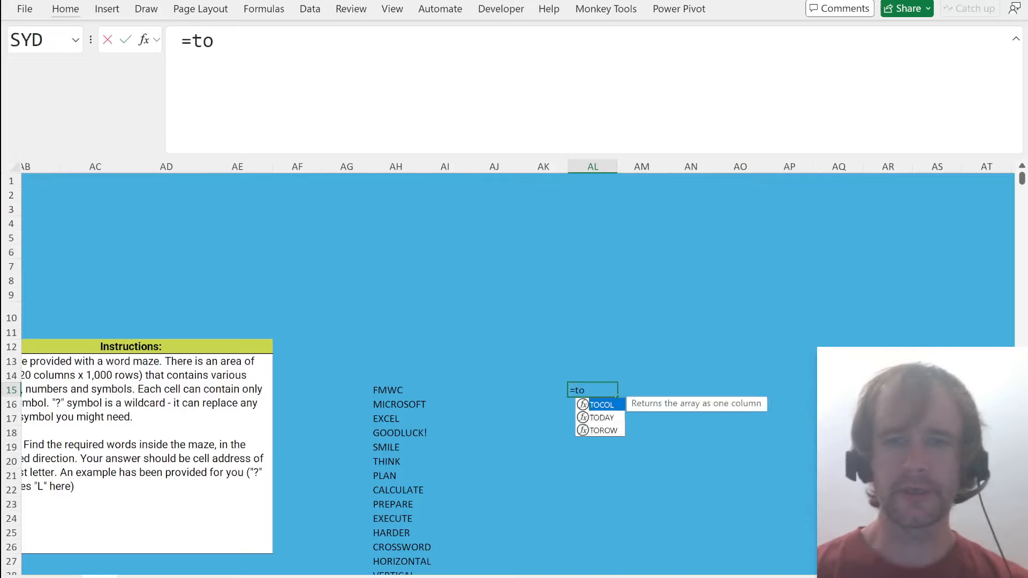
pyautogui.press('Tab')
pyautogui.write('grid')
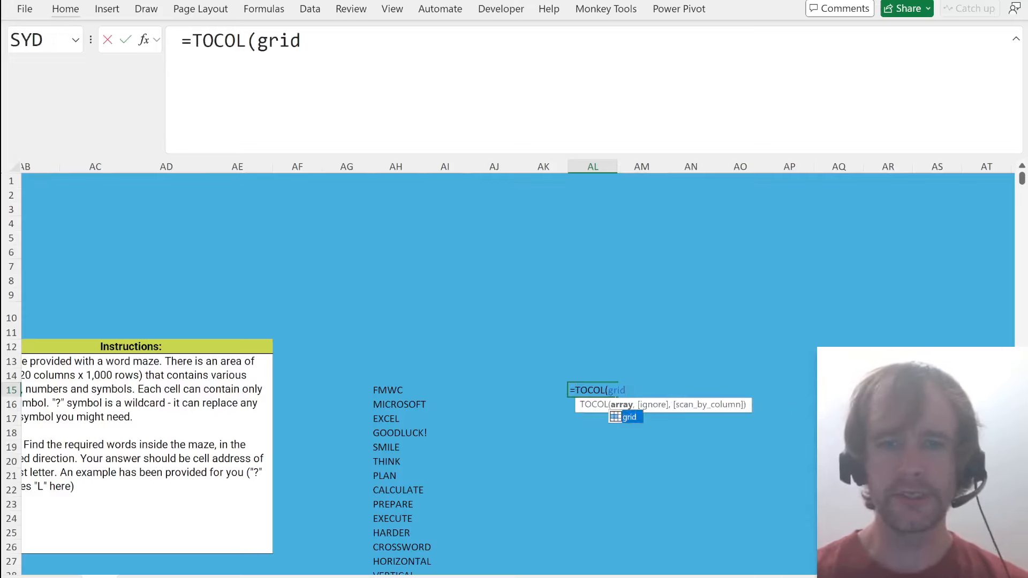
pyautogui.press('Return')
pyautogui.press('Up')
# - List the cell address of every maze letter beside it by entering =TOCOL(_addresses(grid)) in AM15
pyautogui.press('Right')
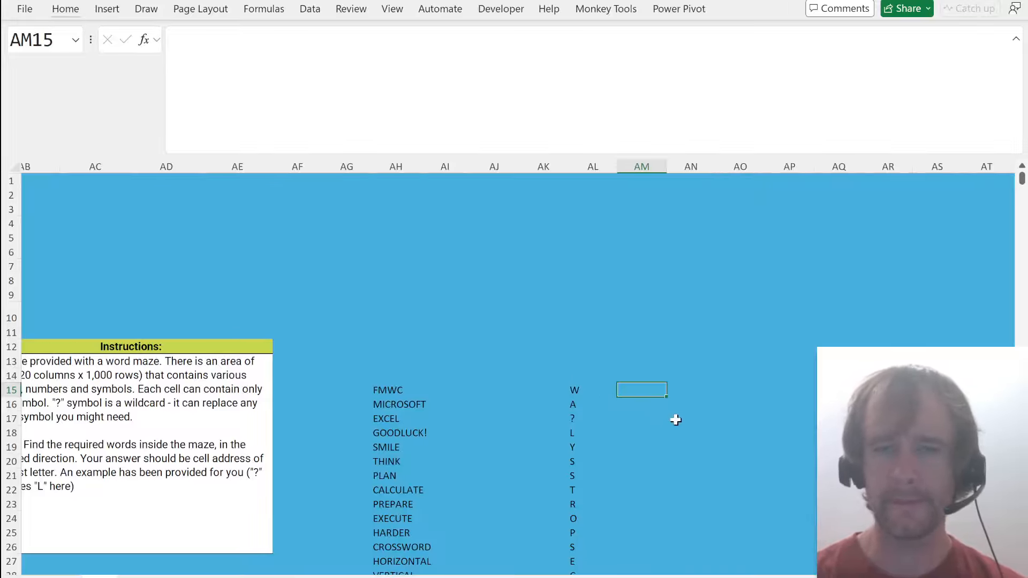
pyautogui.write('=')
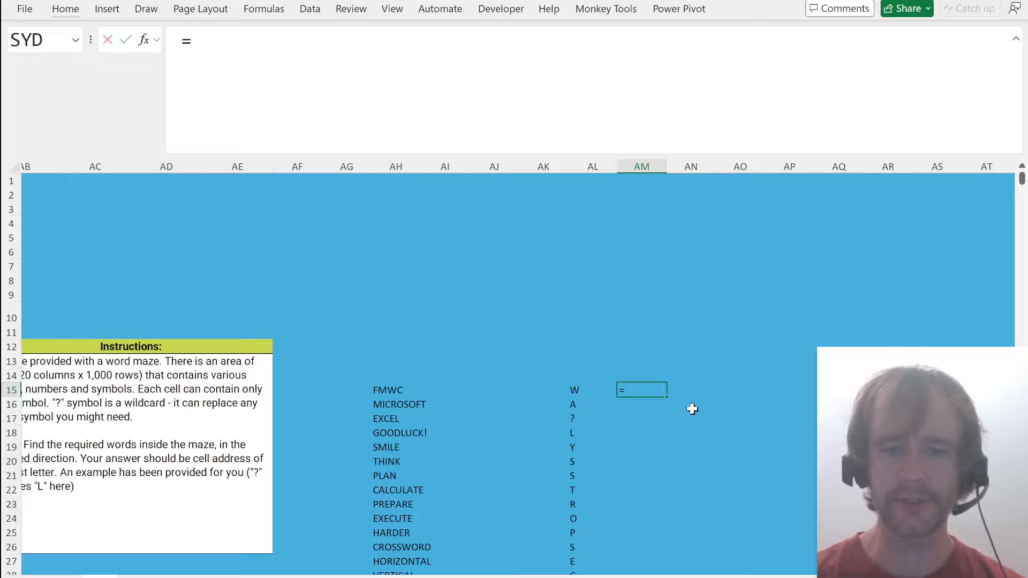
pyautogui.write('toc')
pyautogui.press('Tab')
pyautogui.write('add')
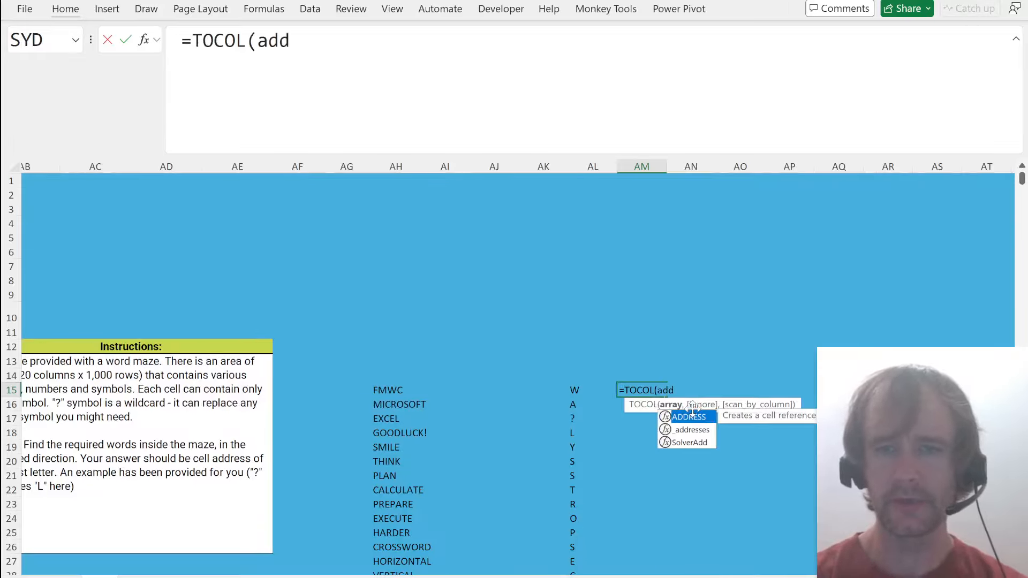
pyautogui.press('Down')
pyautogui.press('Tab')
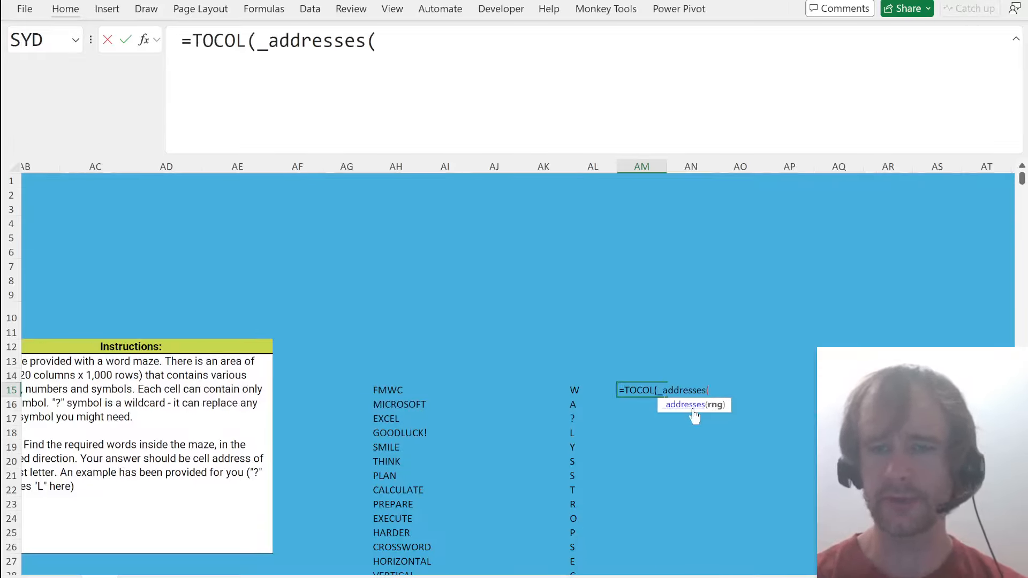
pyautogui.write('grid)')
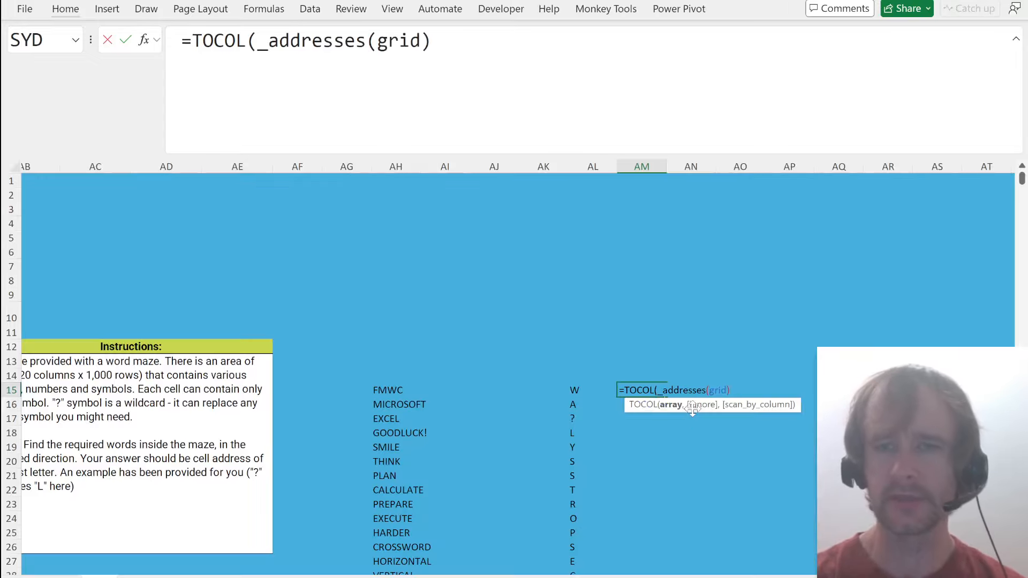
pyautogui.press('Return')
pyautogui.press('Up')
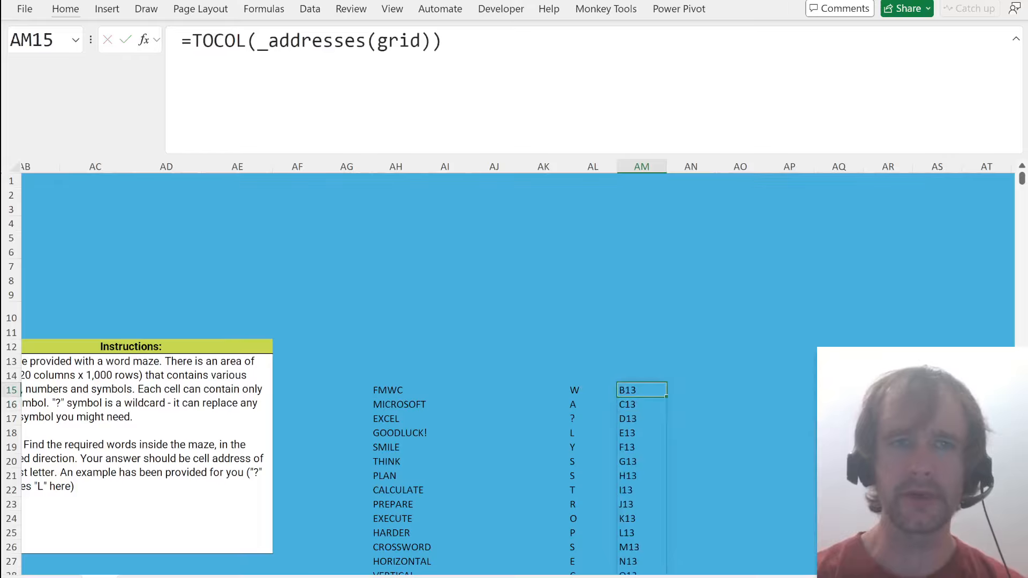
pyautogui.click(257, 41)
pyautogui.moveTo(257, 41); pyautogui.dragTo(431, 41)
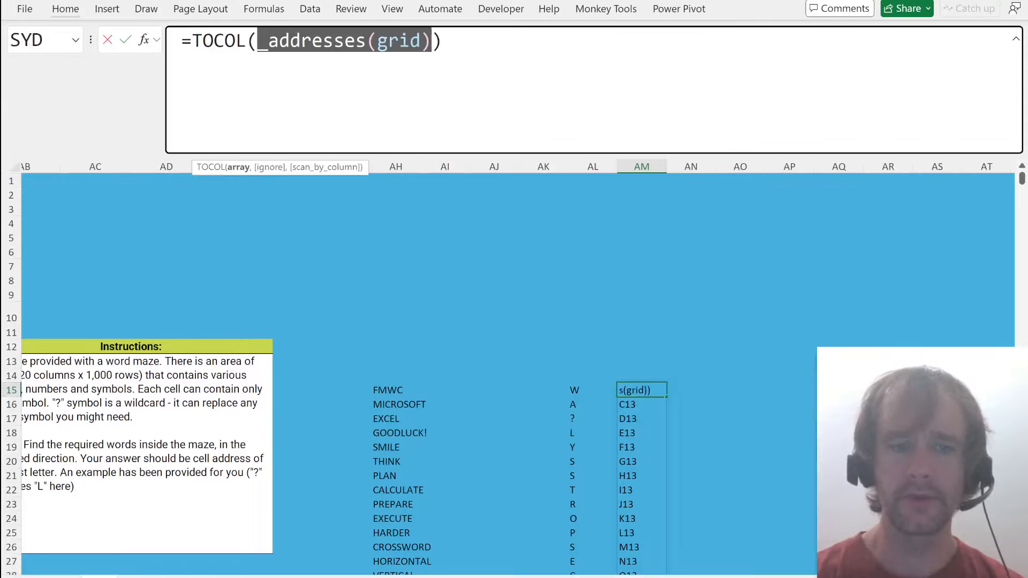
pyautogui.write('add')
pyautogui.press('Tab')
pyautogui.write('row')
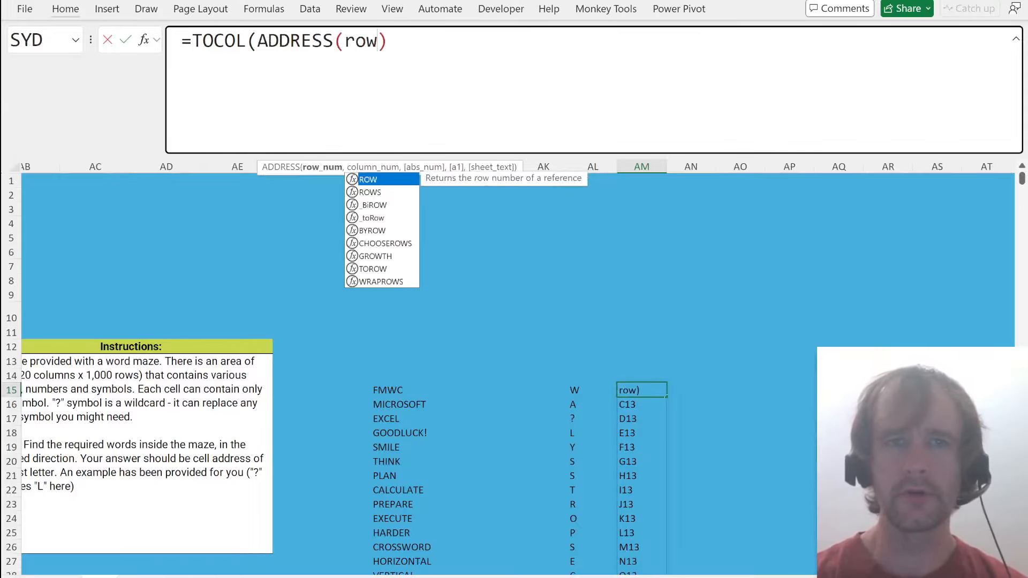
pyautogui.write('(grid),')
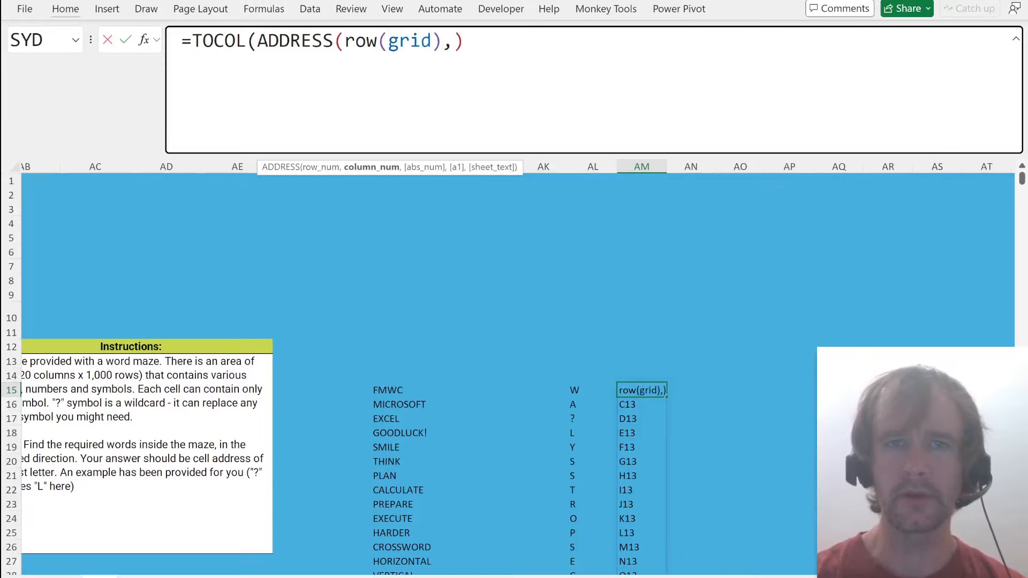
pyautogui.press('Escape')
# - Check the address list from AM15 down to its last row and review the _addresses function in its formula
pyautogui.hotkey('ctrl', 'shift', 'Down')
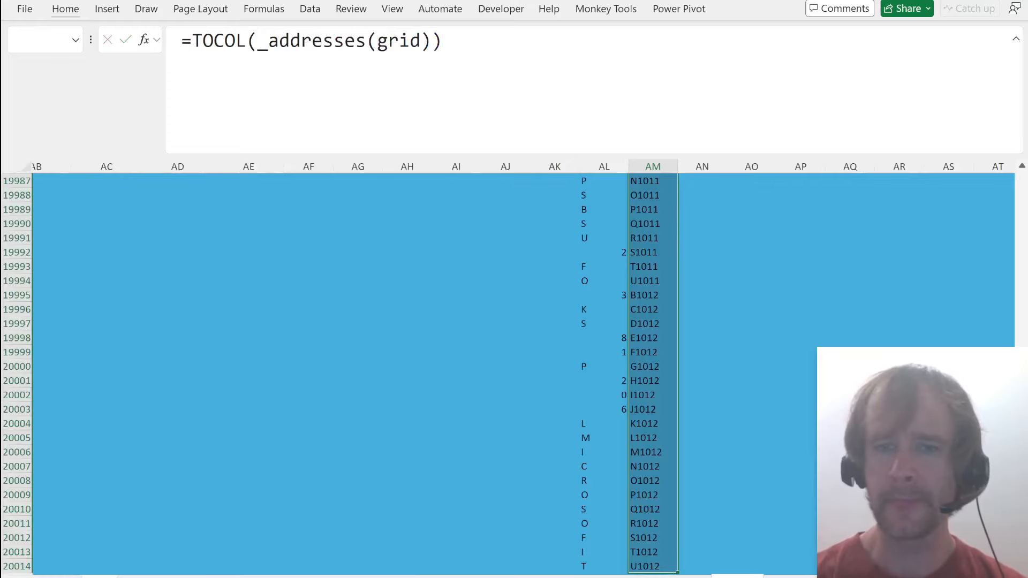
pyautogui.press('Up')
pyautogui.press('Down')
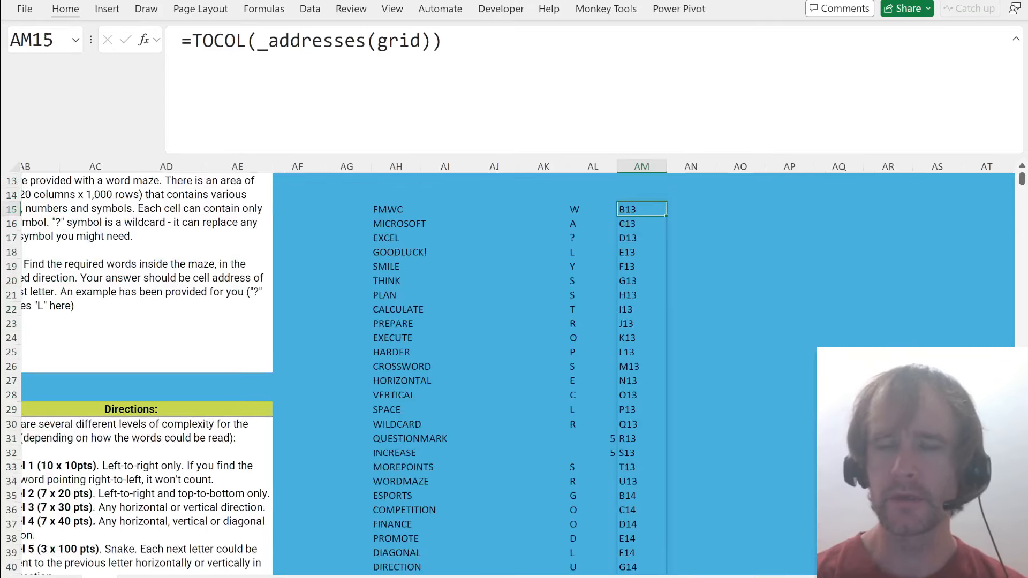
pyautogui.doubleClick(303, 40)
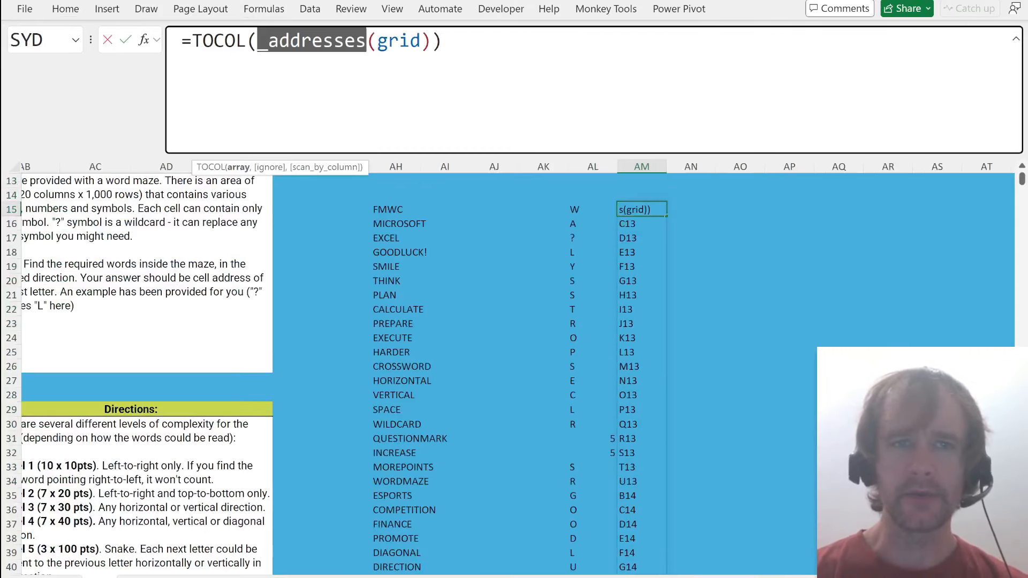
pyautogui.press('Escape')
# - Fill the address formula into AN15 and replace its function so that it reads =TOCOL(_rwClNm(grid))
pyautogui.click(690, 209)
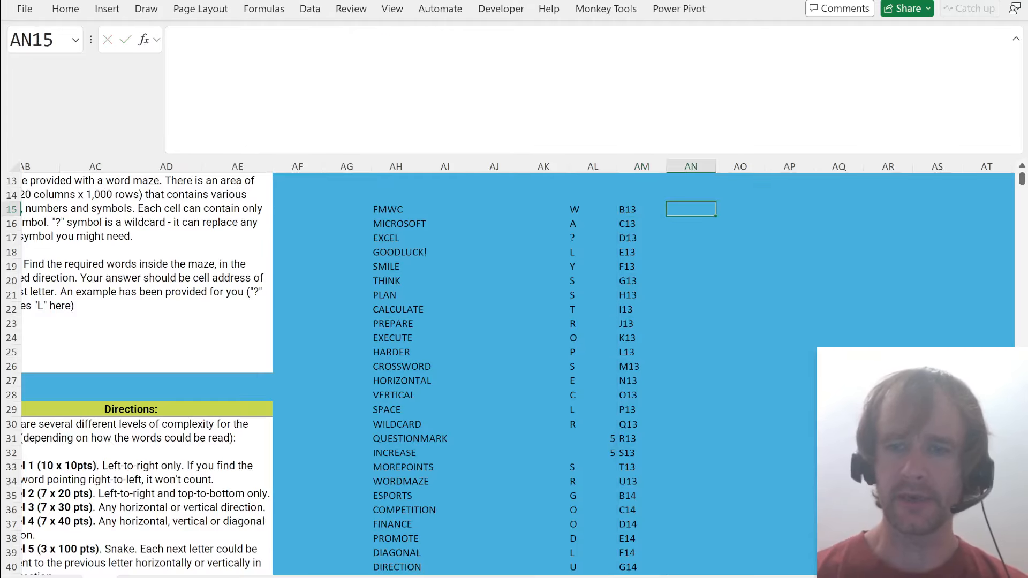
pyautogui.write('=')
pyautogui.press('Escape')
pyautogui.hotkey('ctrl', 'r')
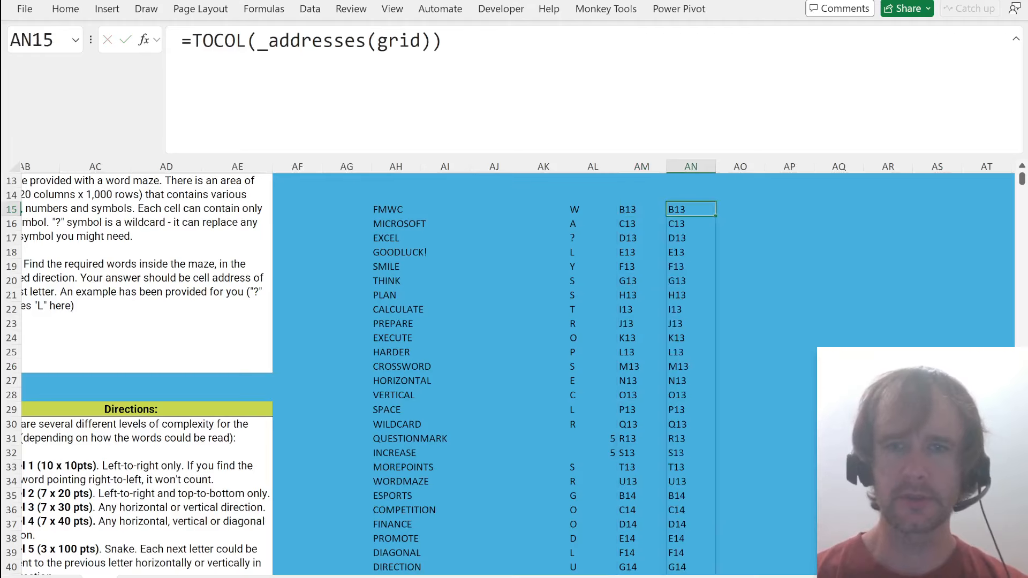
pyautogui.doubleClick(310, 41)
pyautogui.write('_rwc')
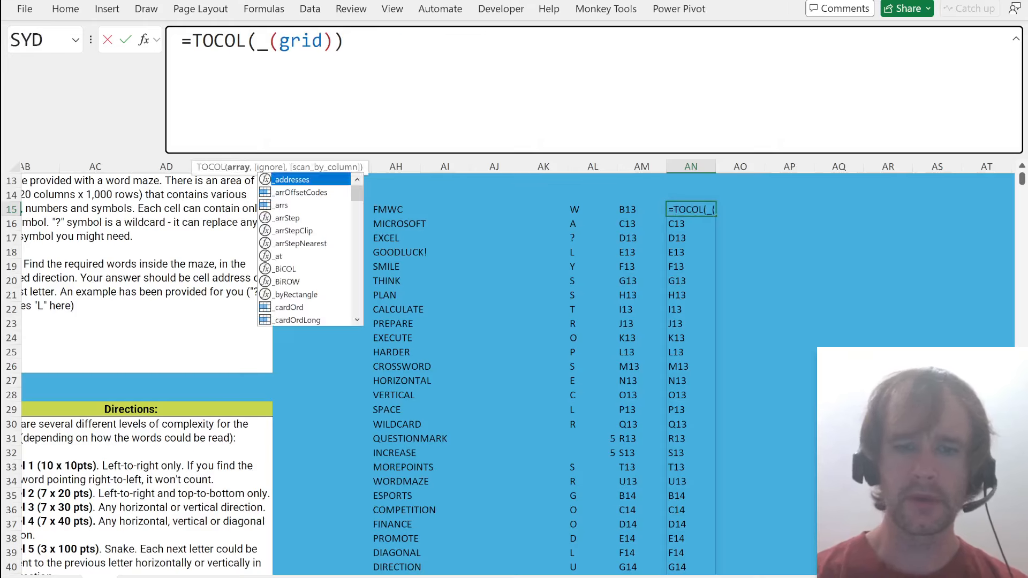
pyautogui.press('Tab')
pyautogui.press('Return')
pyautogui.press('Up')
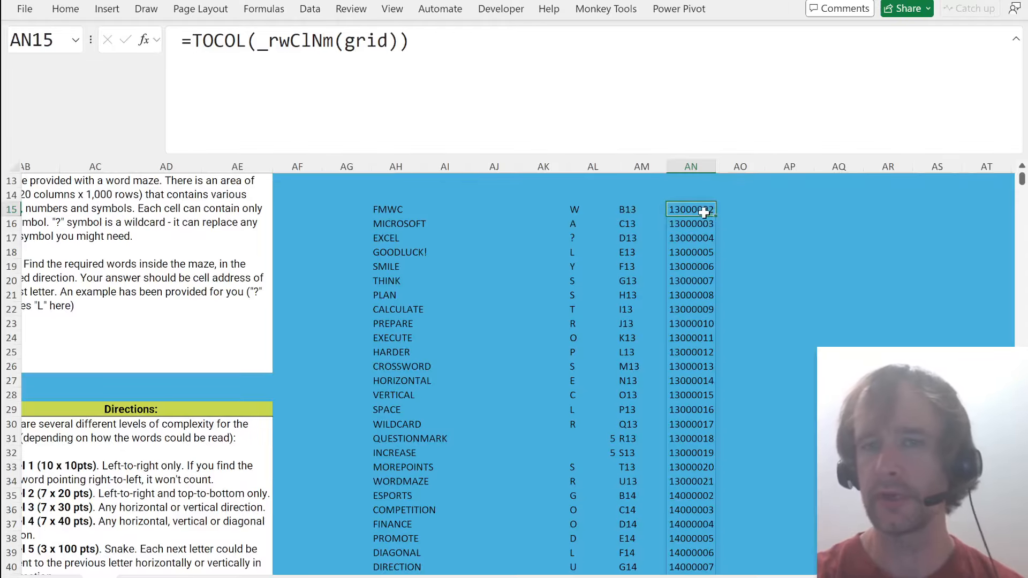
# - List the direction offset codes above the letter table by entering =_arrOffsetCodes in AO5, and review the spilled range
pyautogui.scroll(2, 745, 214)
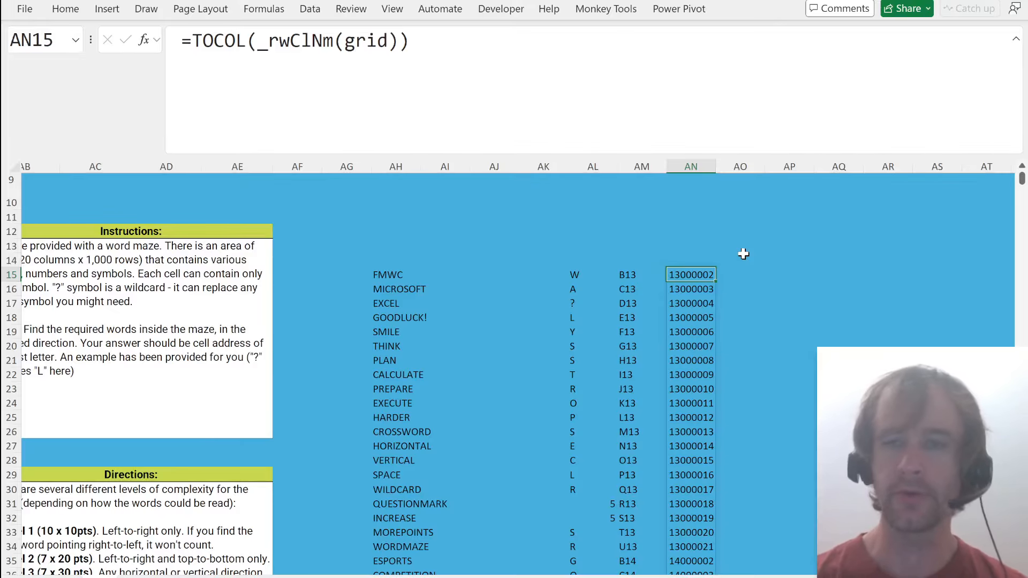
pyautogui.click(744, 220)
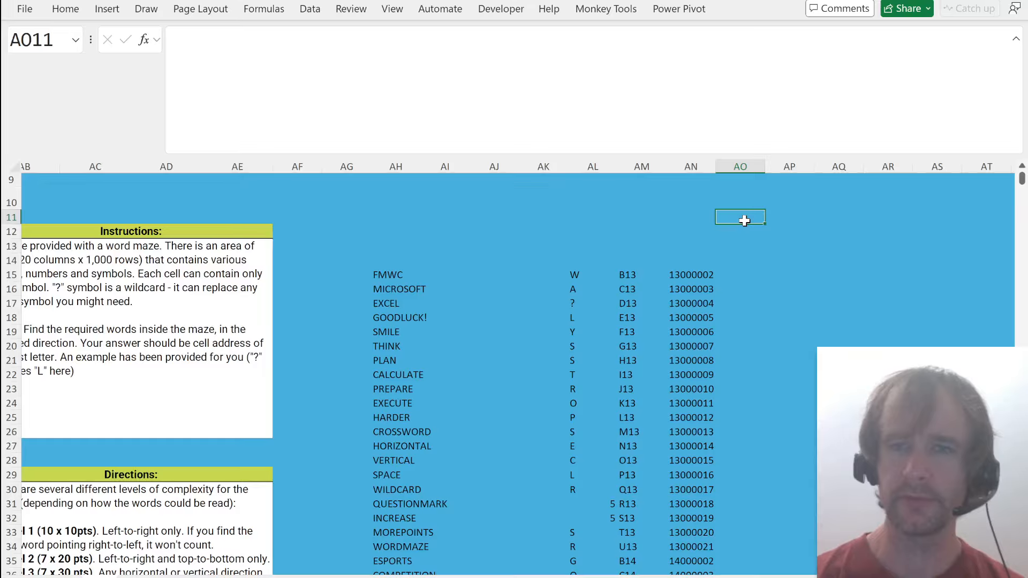
pyautogui.press('Up')
pyautogui.press('Up')
pyautogui.press('Up')
pyautogui.press('Up')
pyautogui.press('Up')
pyautogui.press('Up')
pyautogui.write('=_a')
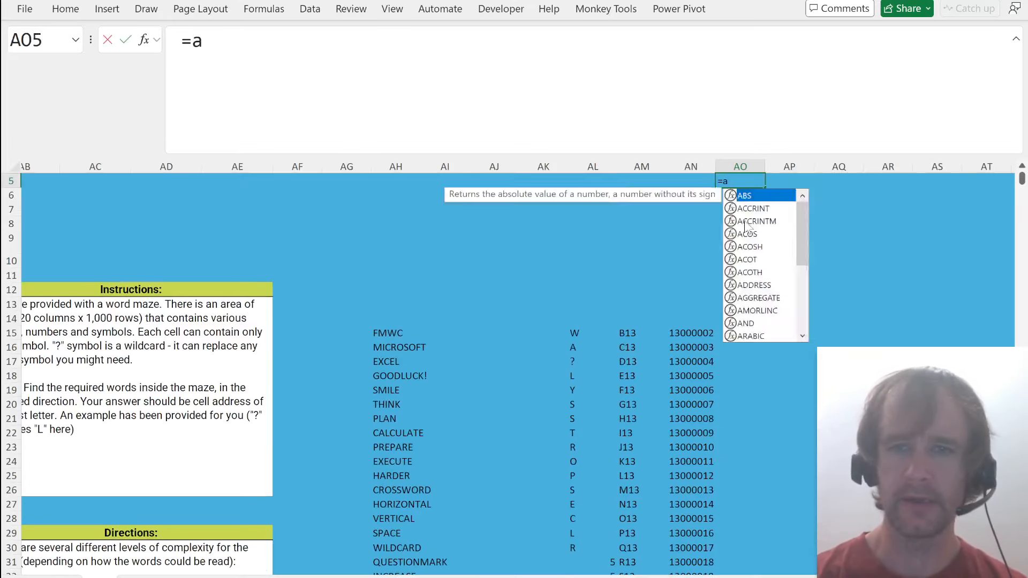
pyautogui.write('rr')
pyautogui.press('Tab')
pyautogui.press('Return')
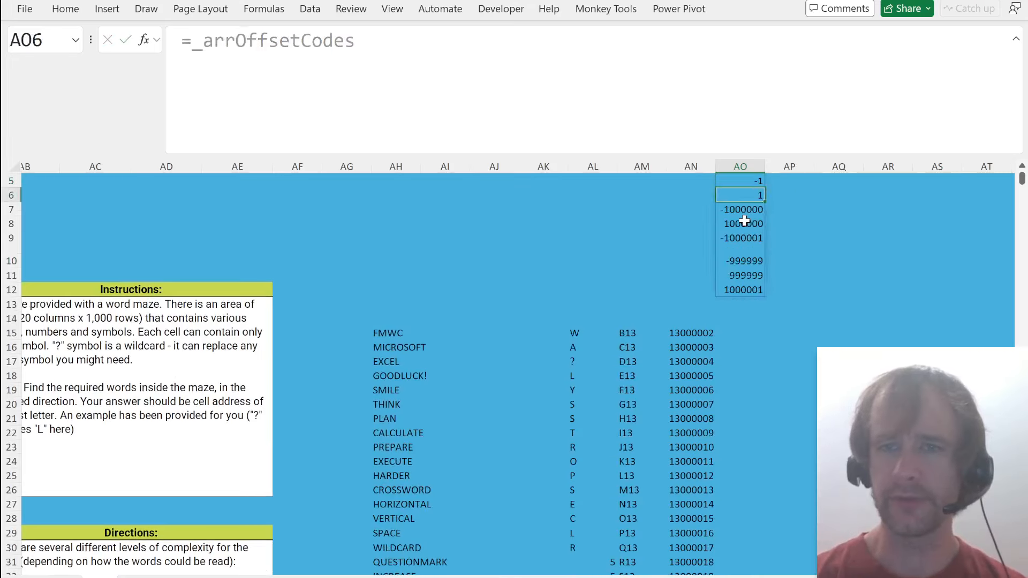
pyautogui.press('Up')
pyautogui.hotkey('ctrl', 'shift', 'Down')
pyautogui.click(739, 183)
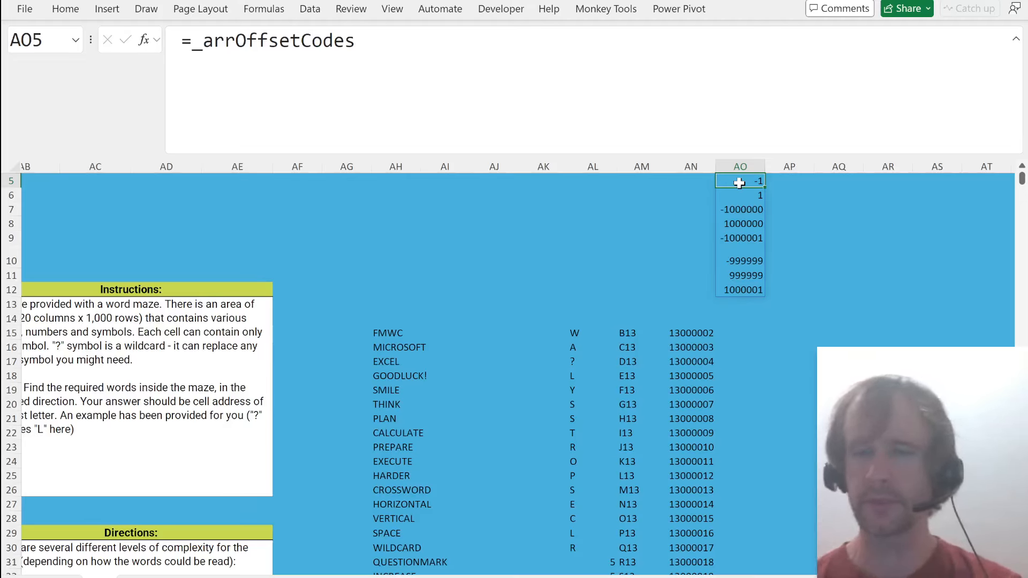
# - Examine the offset codes in AO5:AO12 against the word levels and the permitted reading directions in the instructions
pyautogui.click(738, 210)
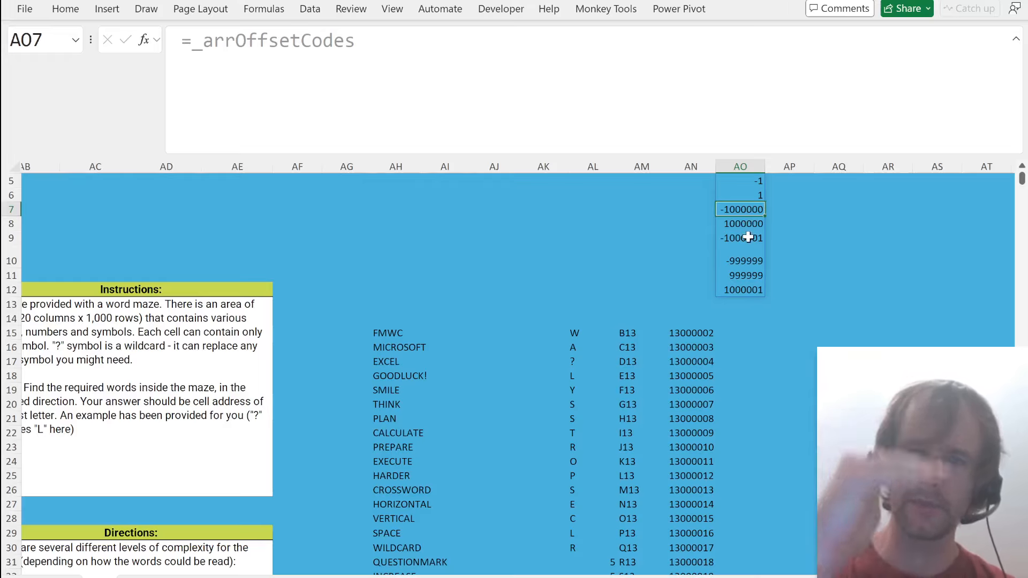
pyautogui.click(748, 237)
pyautogui.hotkey('ctrl', 'shift', 'Down')
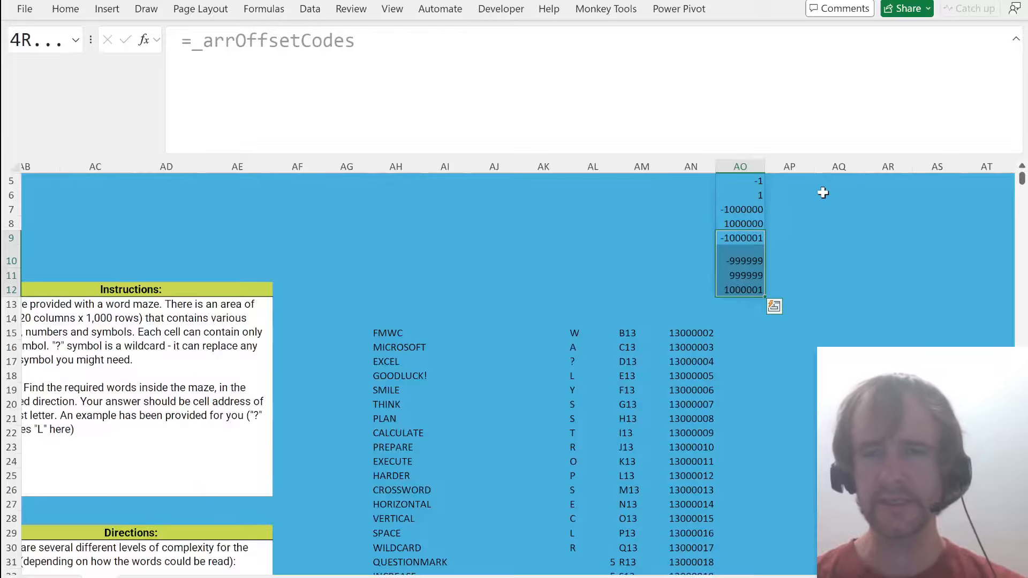
pyautogui.click(755, 183)
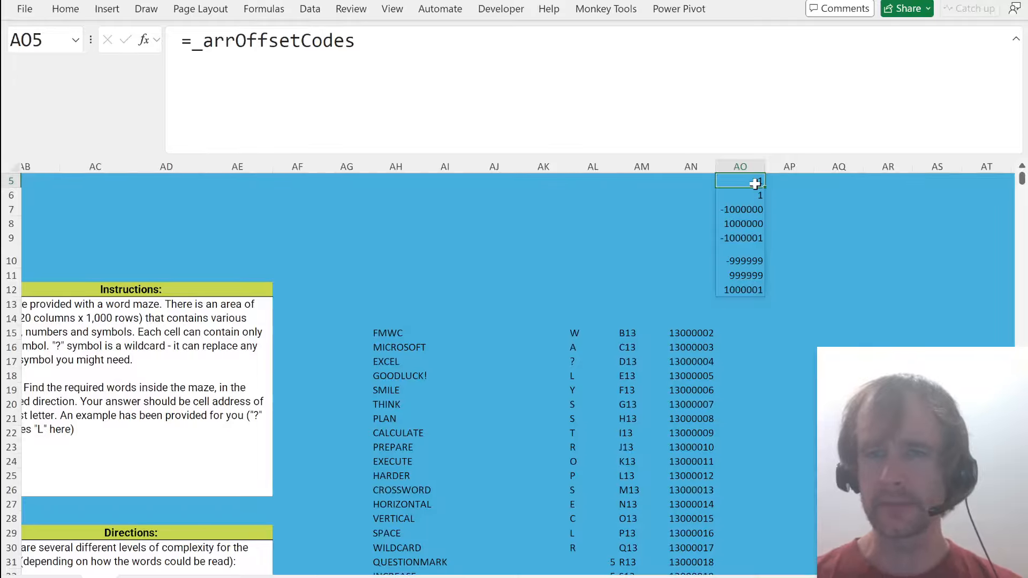
pyautogui.hscroll(-5, 559, 272)
pyautogui.scroll(-5, 560, 271)
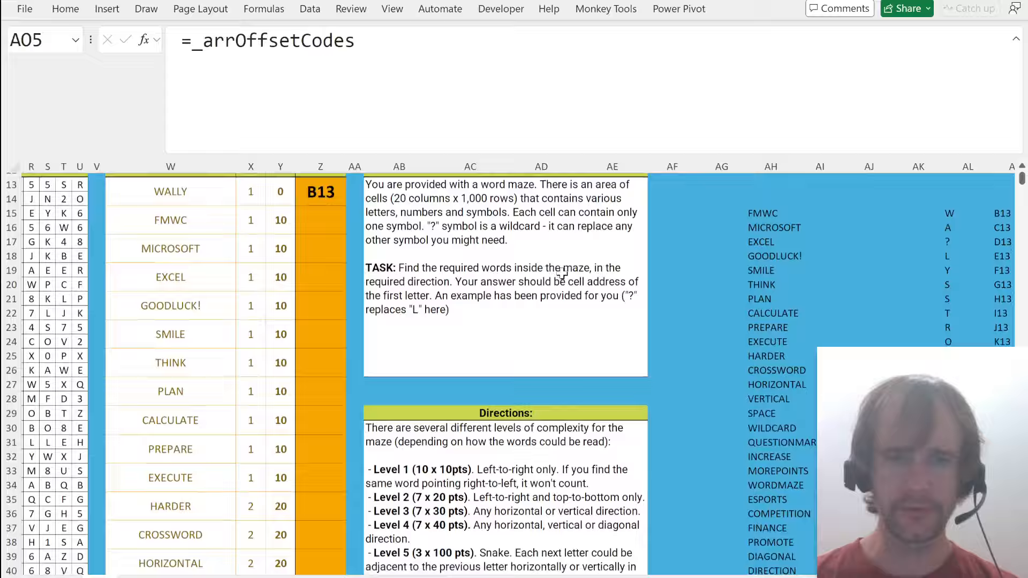
pyautogui.scroll(4, 386, 327)
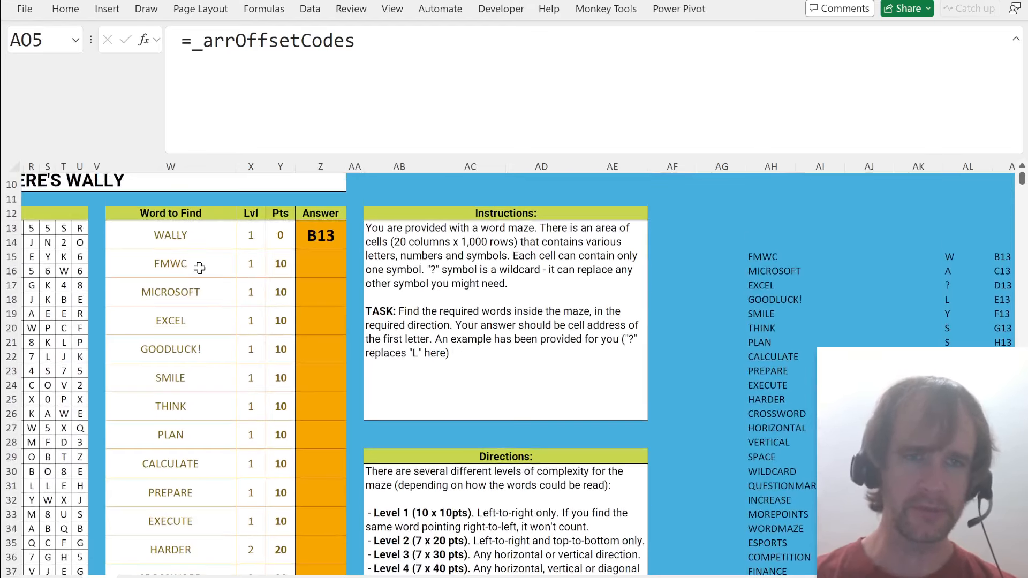
pyautogui.moveTo(200, 266); pyautogui.dragTo(197, 378)
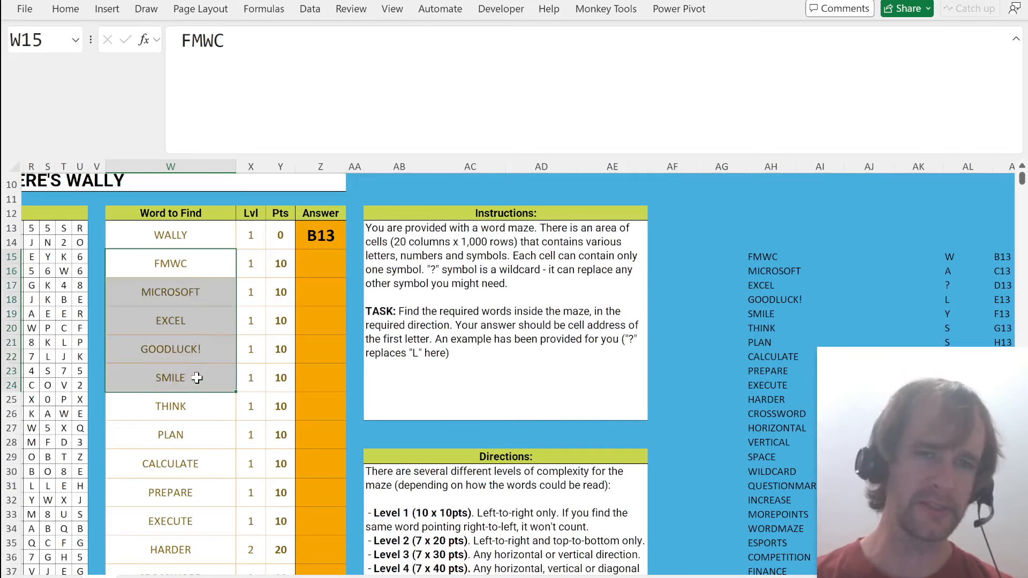
pyautogui.scroll(-3, 412, 387)
pyautogui.click(417, 389)
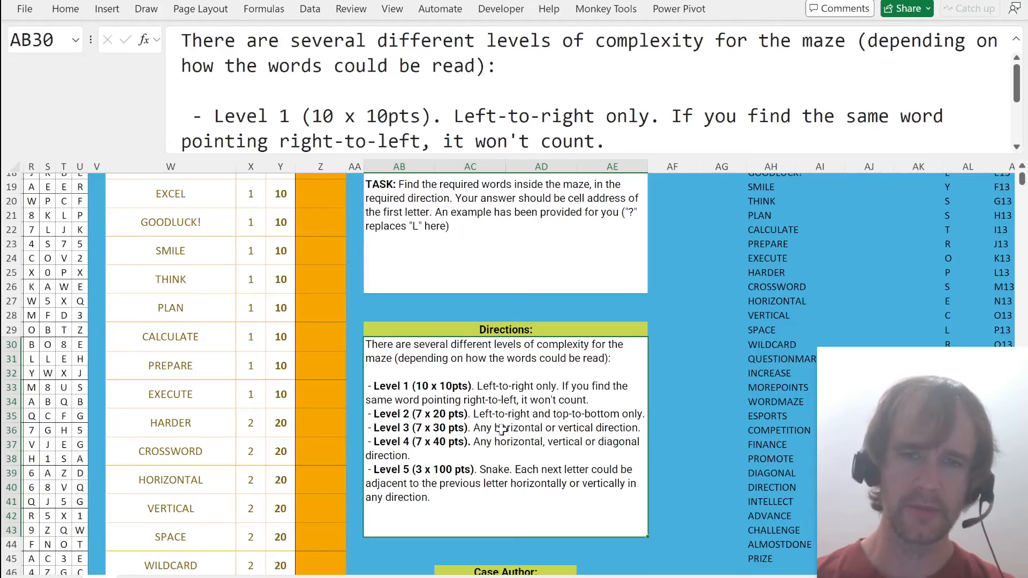
# - Convert the spilled offset codes in AO5:AO12 to static values in place
pyautogui.hscroll(6, 692, 403)
pyautogui.scroll(6, 692, 403)
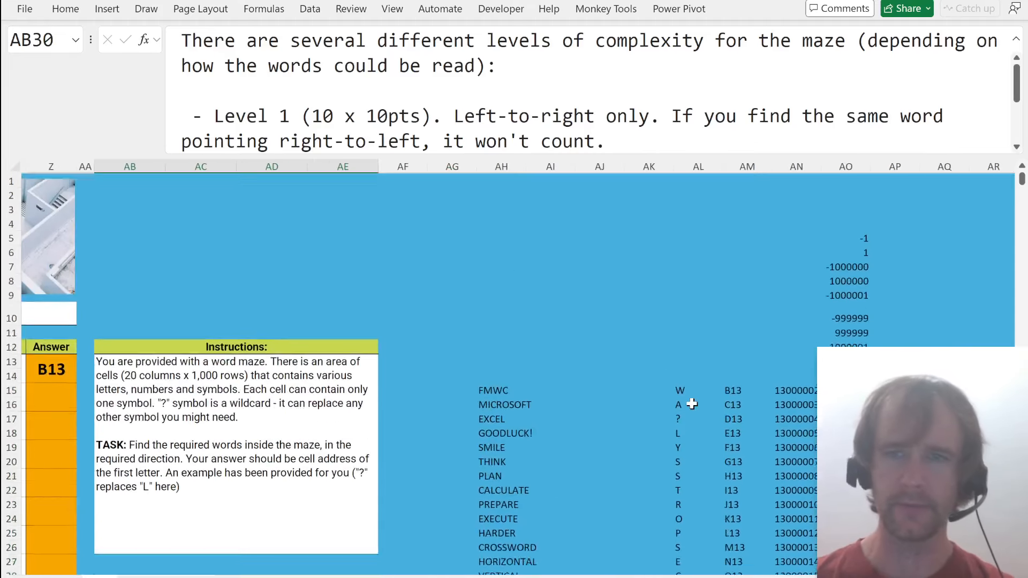
pyautogui.hscroll(1, 692, 403)
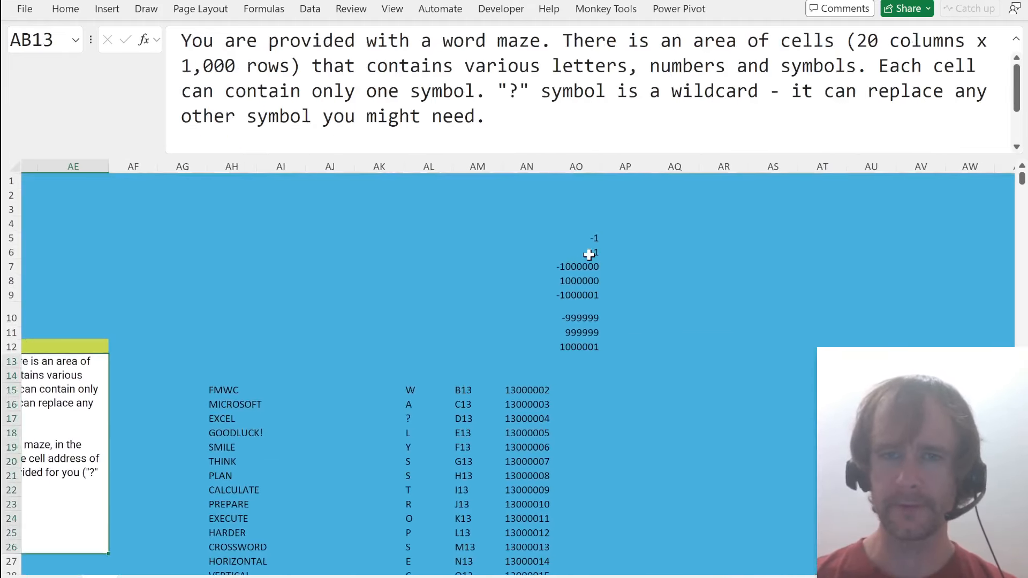
pyautogui.click(587, 238)
pyautogui.hotkey('ctrl', 'shift', 'Down')
pyautogui.hotkey('ctrl', 'c')
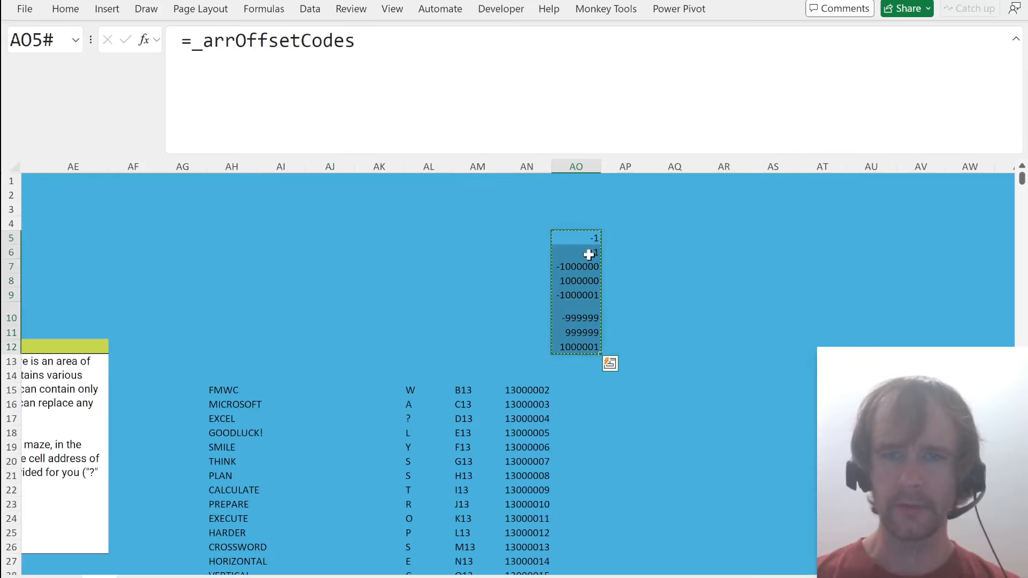
pyautogui.hotkey('ctrl', 'shift', 'v')
# - Reorder the horizontal offsets by moving 1 to AO4 and -1 to AO6
pyautogui.press('Down')
pyautogui.press('Down')
pyautogui.press('Up')
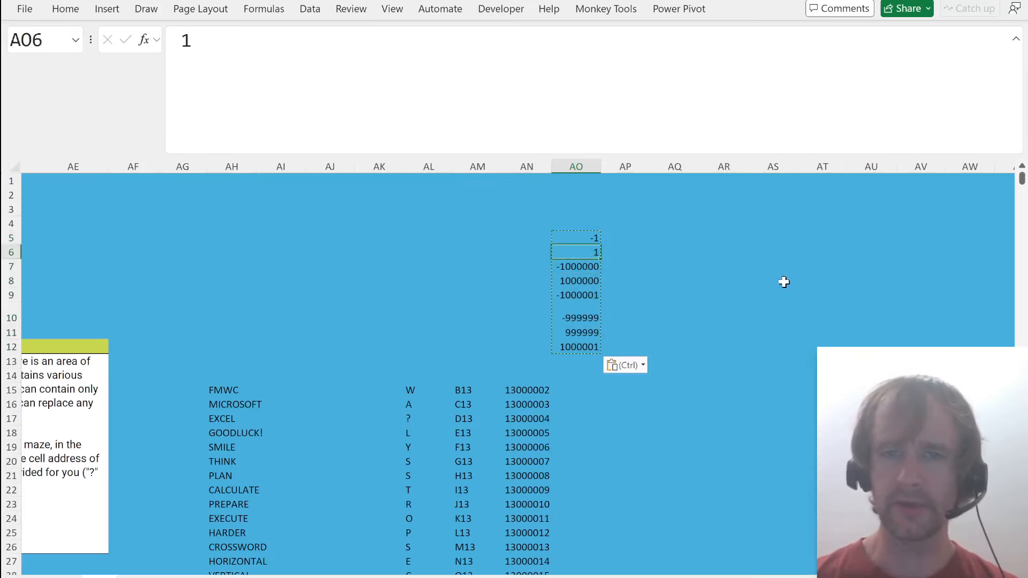
pyautogui.hotkey('ctrl', 'x')
pyautogui.press('Up')
pyautogui.press('Up')
pyautogui.hotkey('ctrl', 'v')
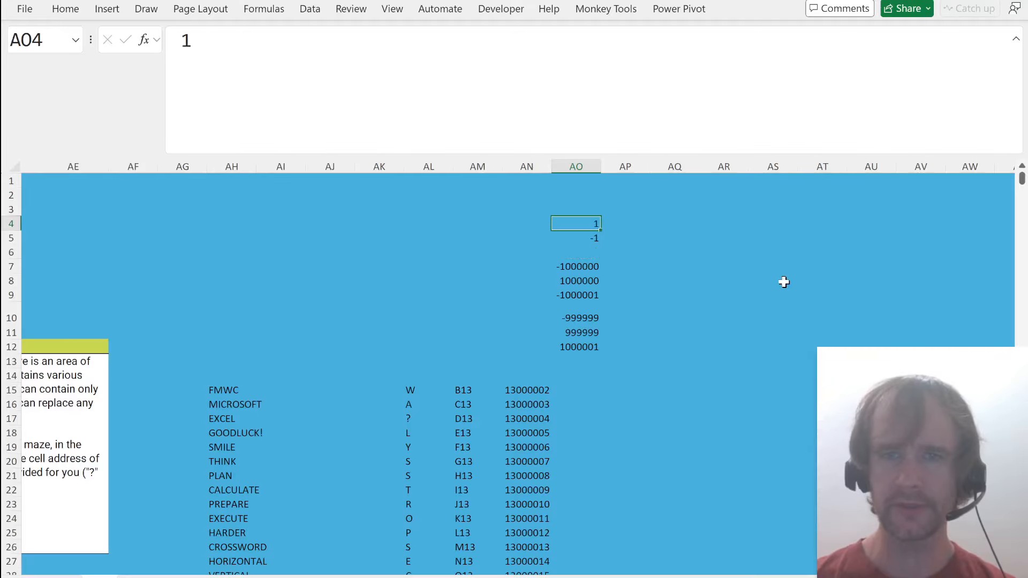
pyautogui.press('Down')
pyautogui.hotkey('ctrl', 'x')
pyautogui.press('Down')
pyautogui.hotkey('ctrl', 'v')
# - Move 1000000 to AO5 and shift the four diagonal offsets up to AO8:AO11 to close the gap
pyautogui.press('Down')
pyautogui.press('Down')
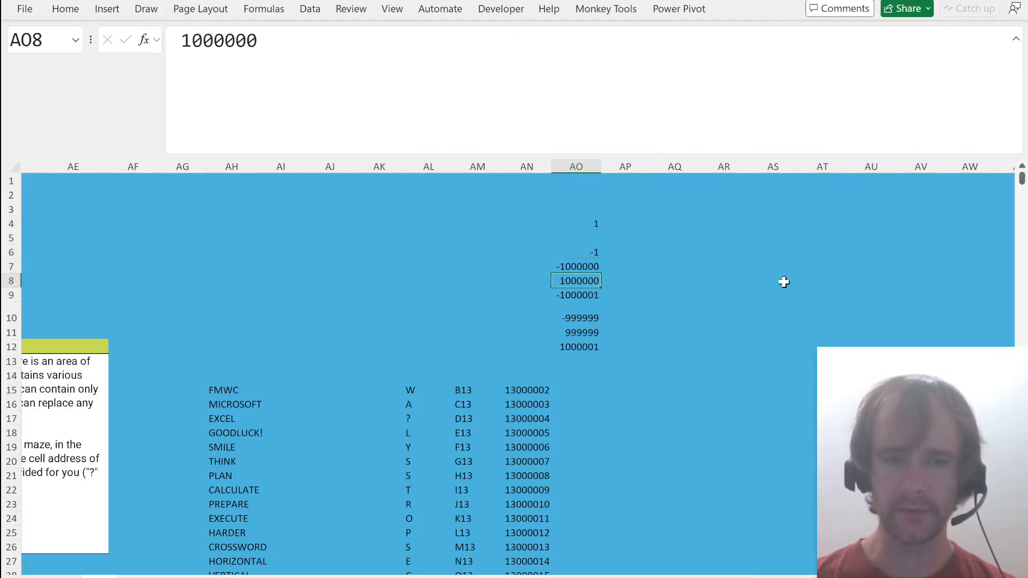
pyautogui.hotkey('ctrl', 'x')
pyautogui.press('Up')
pyautogui.press('Up')
pyautogui.press('Up')
pyautogui.hotkey('ctrl', 'v')
pyautogui.press('Down')
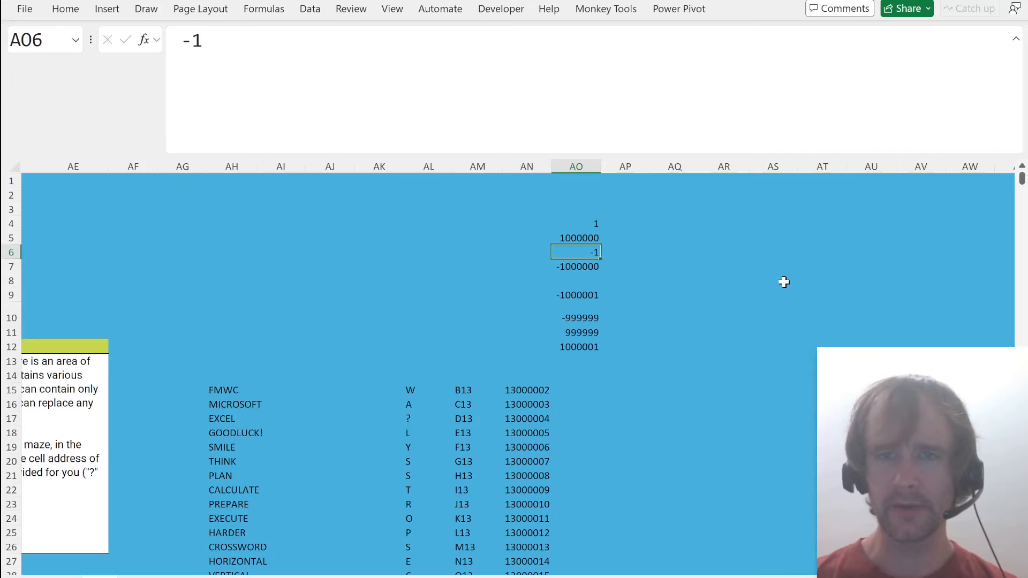
pyautogui.press('Down')
pyautogui.press('Down')
pyautogui.press('Down')
pyautogui.hotkey('ctrl', 'shift', 'Down')
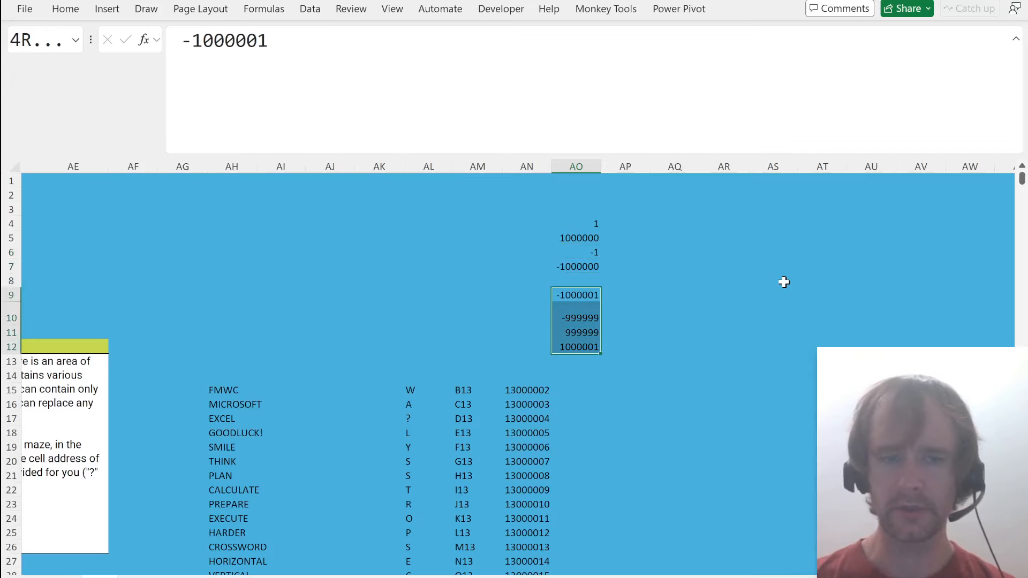
pyautogui.hotkey('ctrl', 'x')
pyautogui.press('Up')
pyautogui.hotkey('ctrl', 'v')
# - Lay the reordered offsets out in a row by entering =TOROW(AO4:AO11) in AP4
pyautogui.hotkey('ctrl', 'Up')
pyautogui.press('Right')
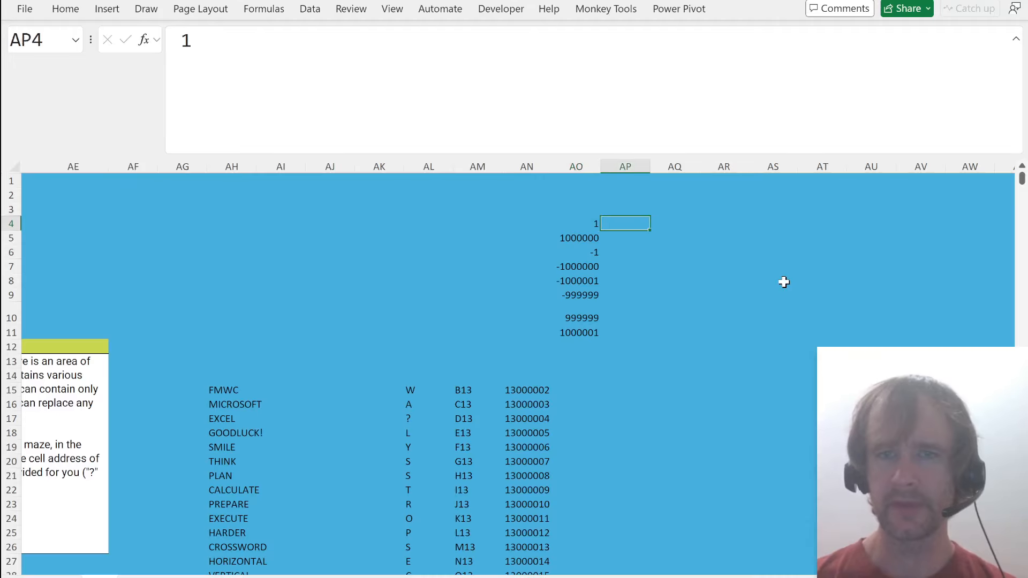
pyautogui.write('=tor')
pyautogui.press('Tab')
pyautogui.press('Left')
pyautogui.hotkey('ctrl', 'shift', 'Down')
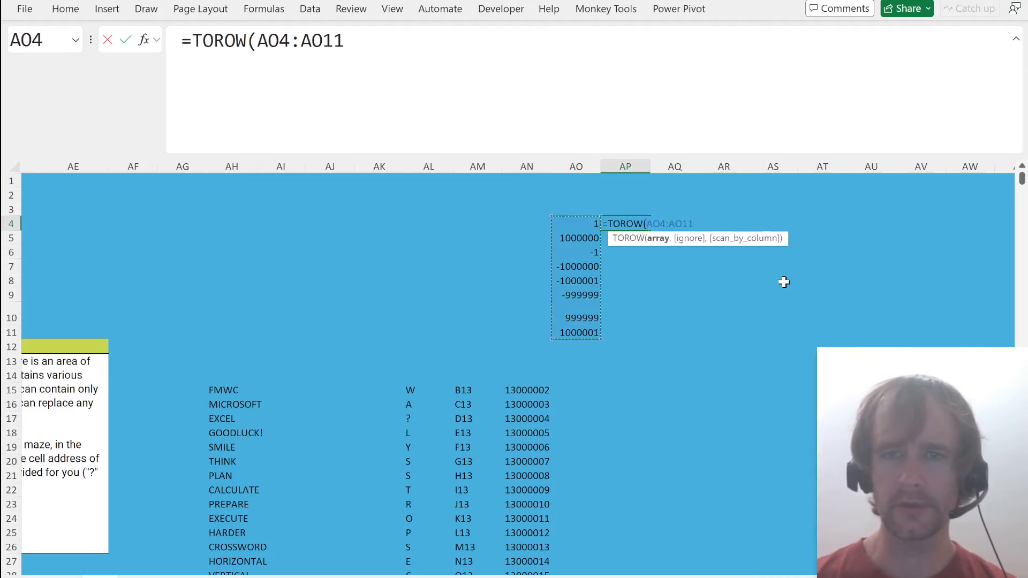
pyautogui.press('Return')
# - Copy the TOROW formula's evaluated array constant without keeping the evaluation, and clear the helper range AO4:AW11
pyautogui.press('Up')
pyautogui.moveTo(191, 41); pyautogui.dragTo(357, 41)
pyautogui.press('F9')
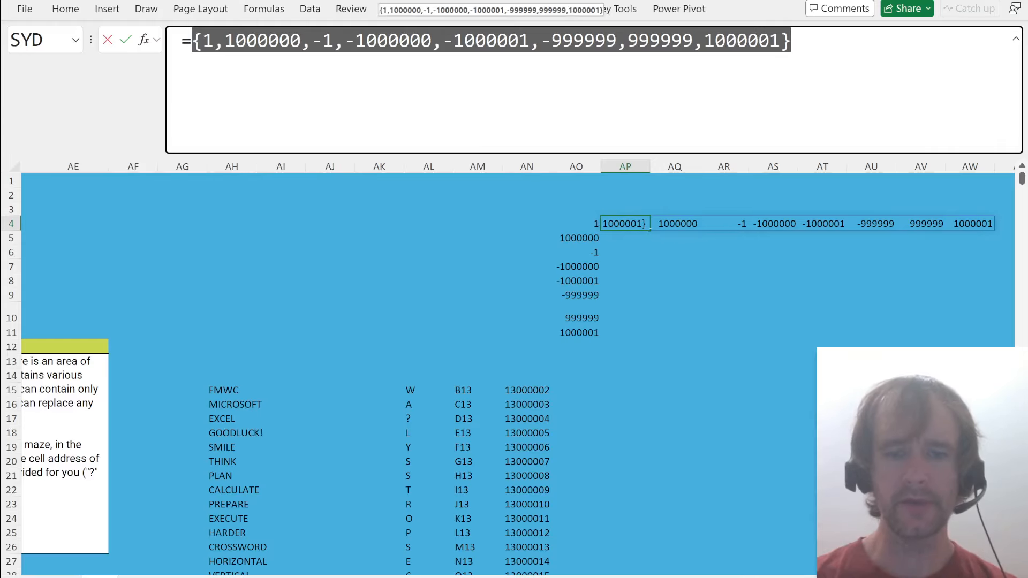
pyautogui.press('Escape')
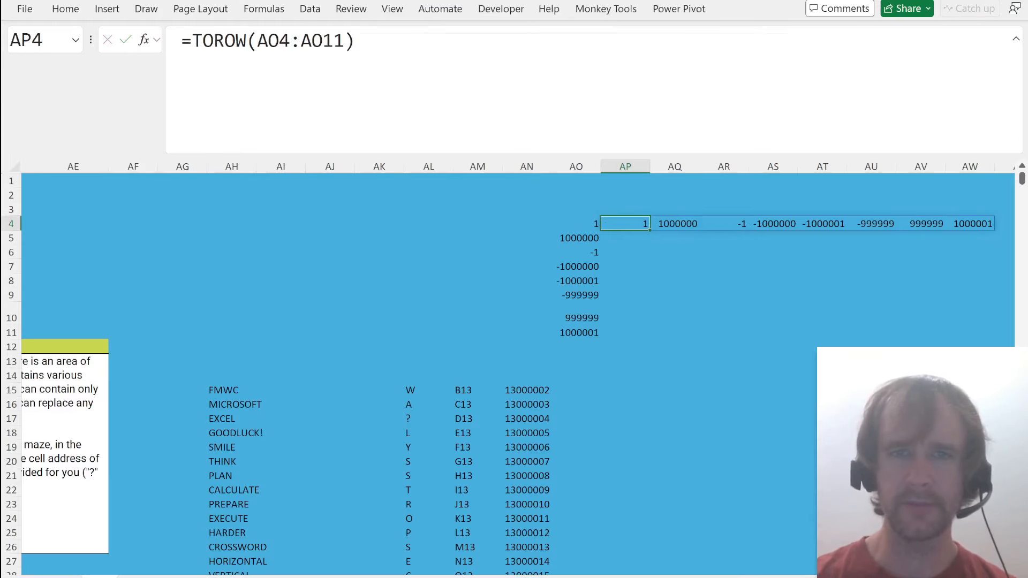
pyautogui.press('Left')
pyautogui.hotkey('ctrl', 'a')
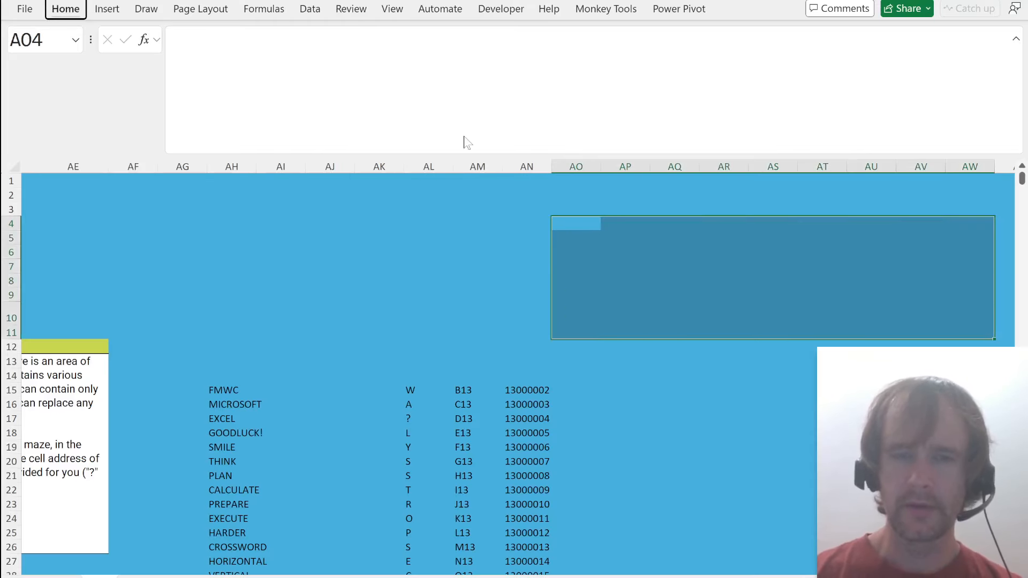
# - Define the workbook name dirs as ={1,1000000,-1,-1000000,-1000001,-999999,999999,1000001}
pyautogui.hotkey('ctrl', 'F3')
pyautogui.hotkey('alt', 'n')
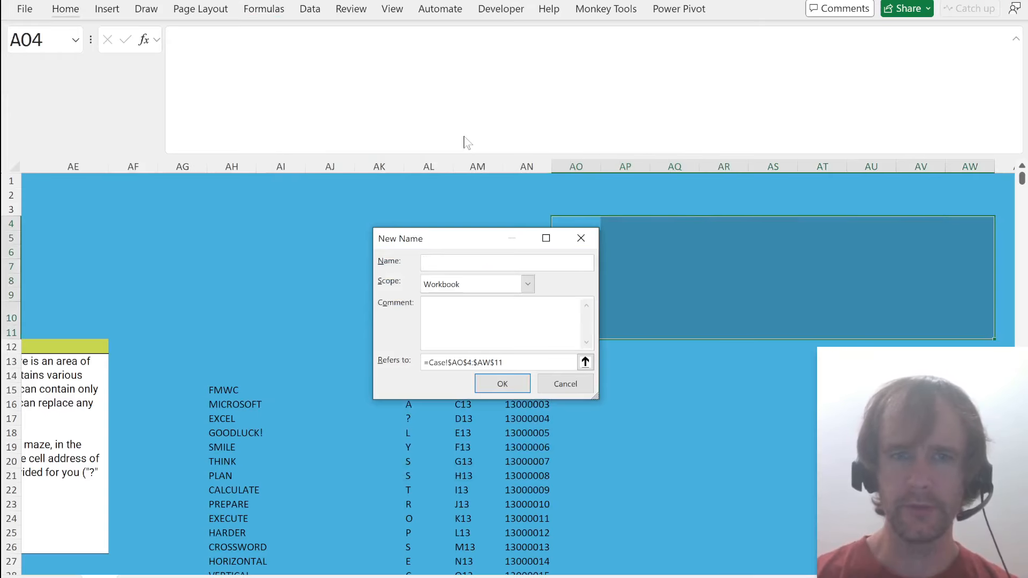
pyautogui.press('Tab')
pyautogui.press('Tab')
pyautogui.press('Tab')
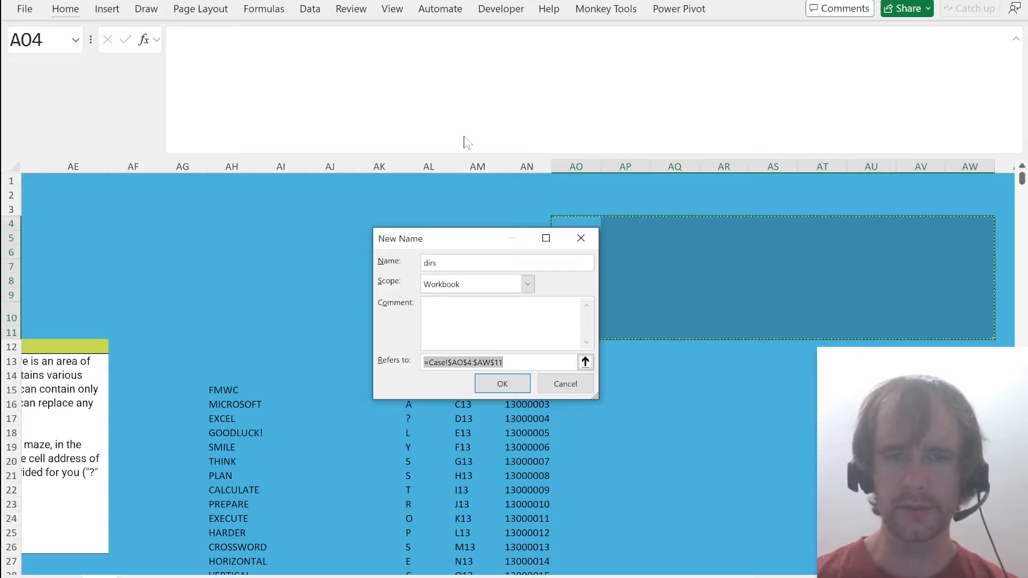
pyautogui.write('=')
pyautogui.hotkey('ctrl', 'v')
pyautogui.press('Return')
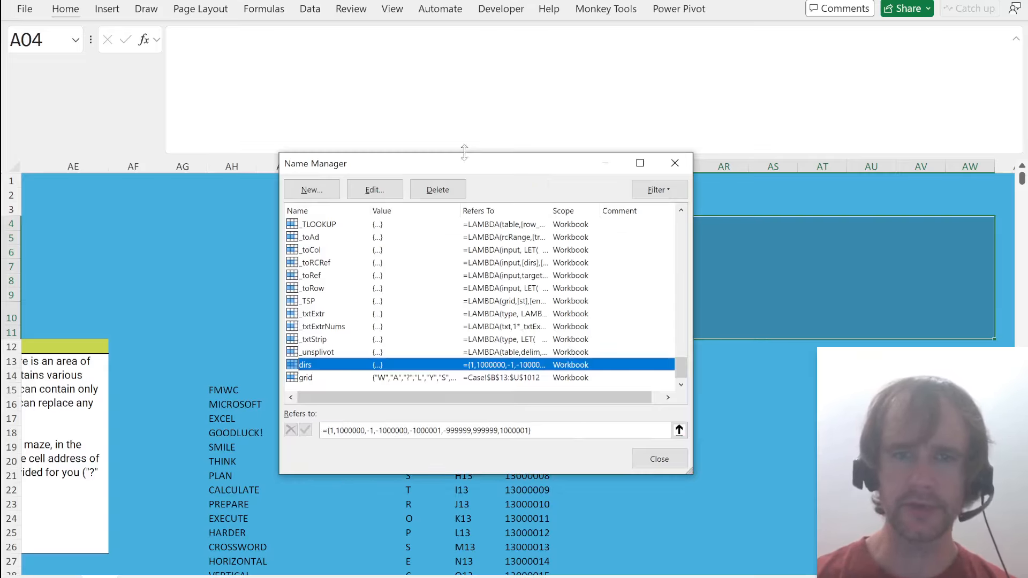
pyautogui.click(659, 458)
# - Calculate the first letter's neighbouring coordinates by entering =AN15+dirs in AO15, and review the spilled row
pyautogui.click(561, 389)
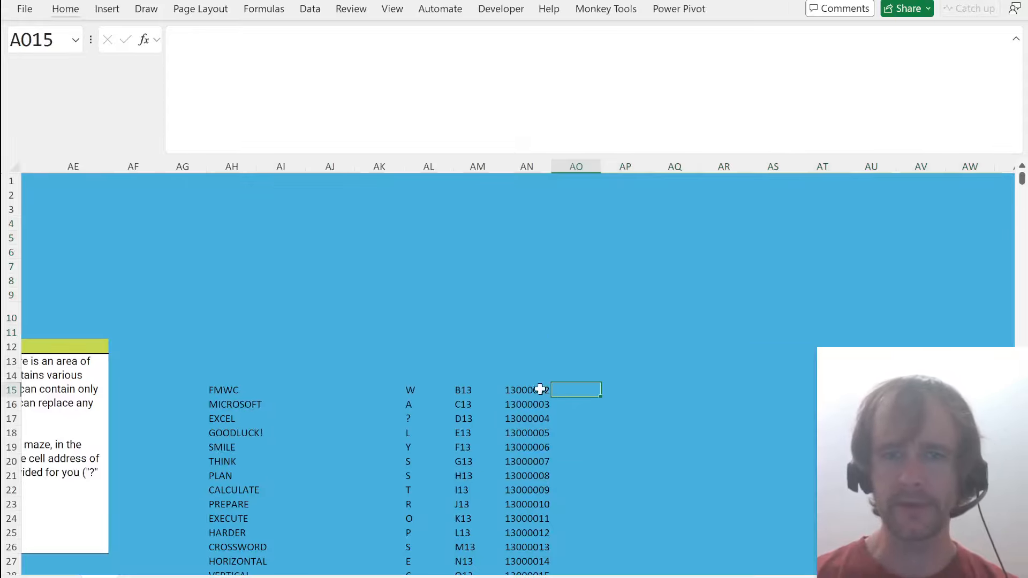
pyautogui.click(517, 390)
pyautogui.click(568, 390)
pyautogui.write('=')
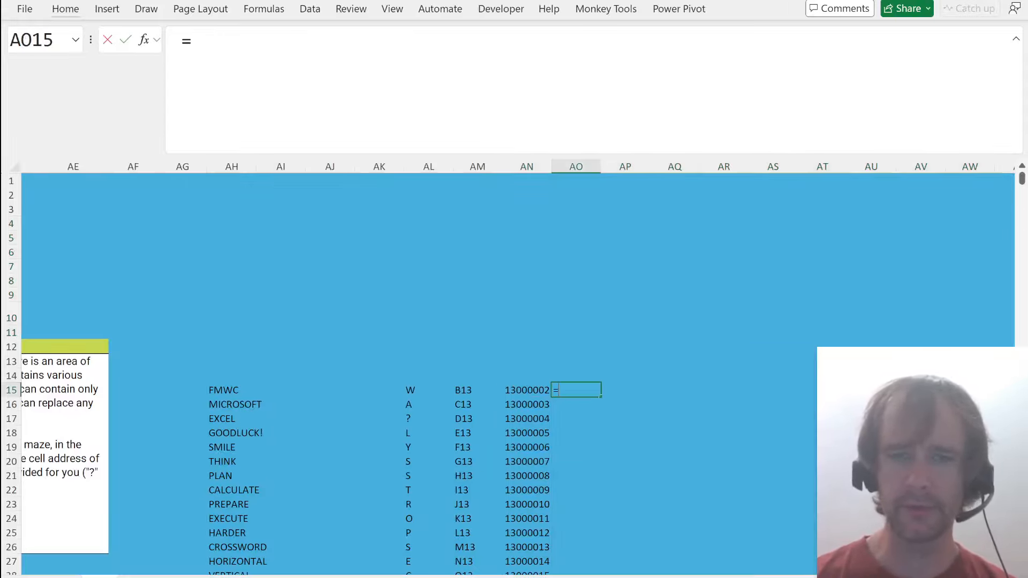
pyautogui.click(527, 390)
pyautogui.hotkey('ctrl', 'shift', 'Down')
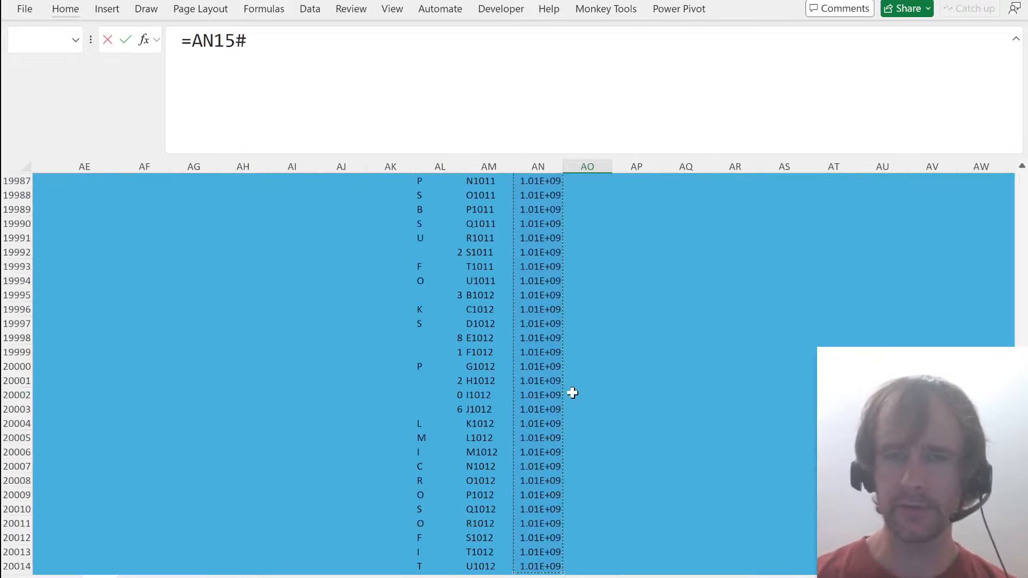
pyautogui.hotkey('ctrl', 'shift', 'Up')
pyautogui.write('+dirs')
pyautogui.press('Return')
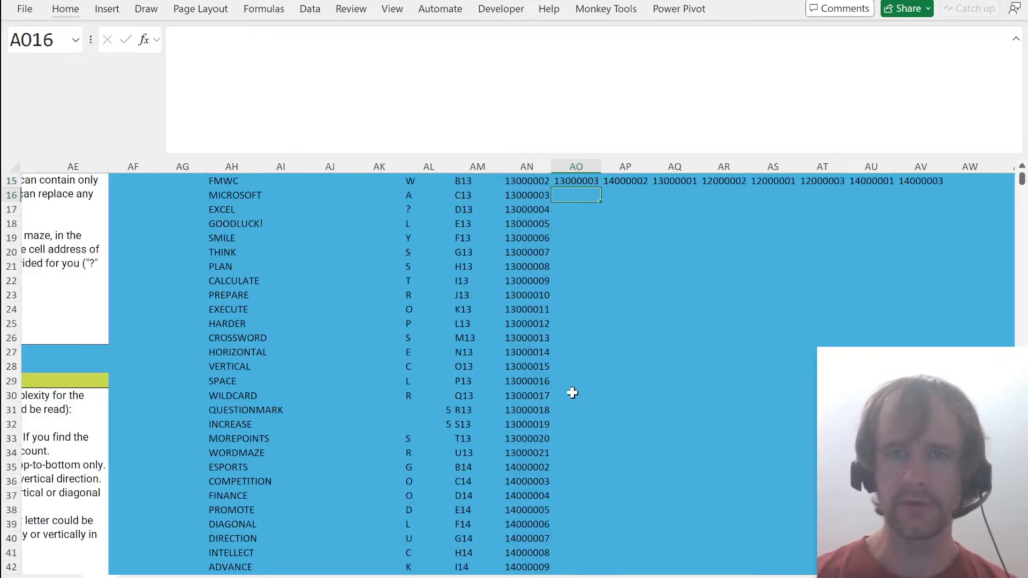
pyautogui.press('Up')
pyautogui.hotkey('ctrl', 'shift', 'Right')
pyautogui.scroll(2, 616, 327)
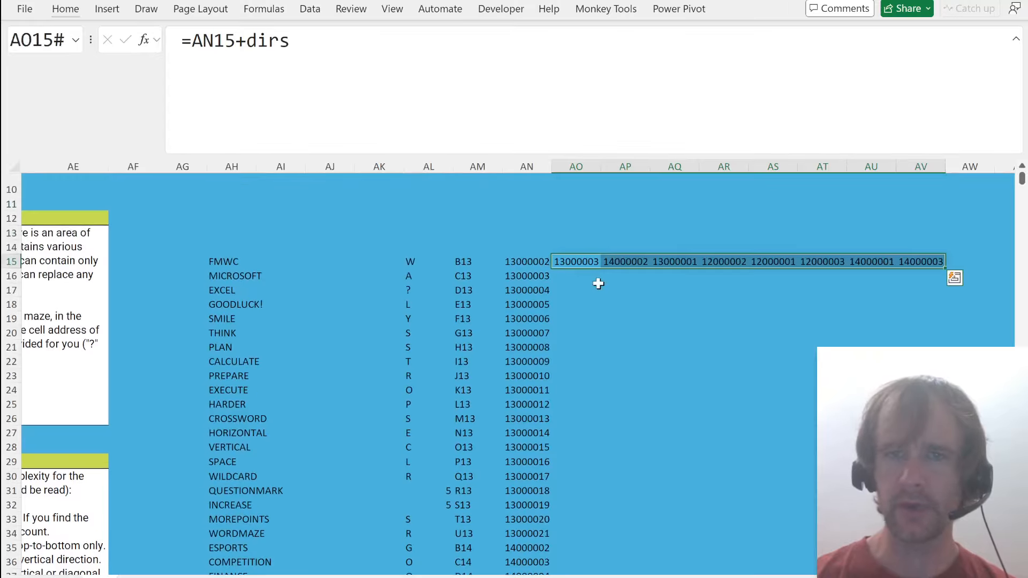
pyautogui.click(579, 261)
pyautogui.hotkey('ctrl', 'shift', 'Right')
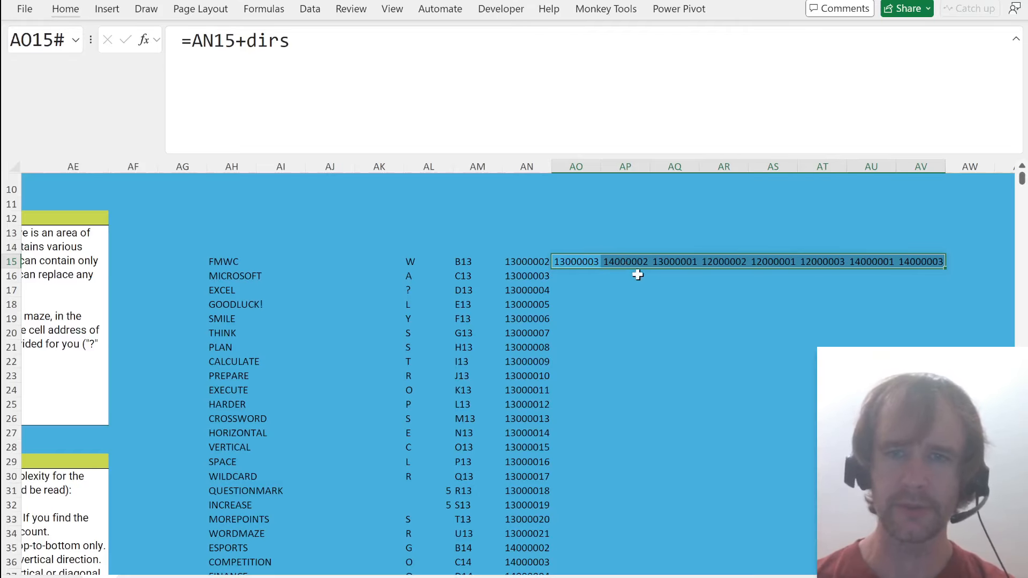
pyautogui.click(573, 261)
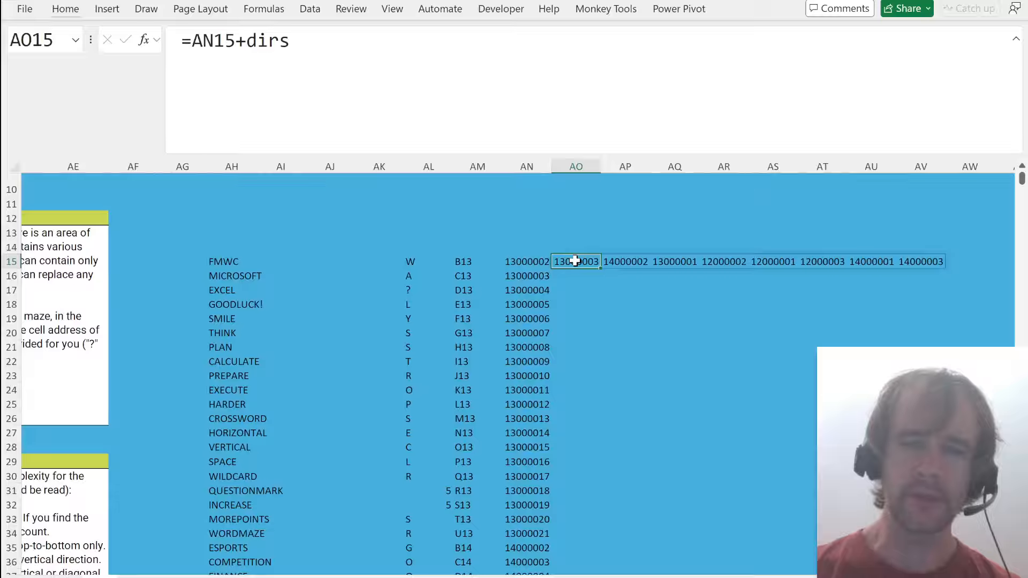
pyautogui.click(247, 235)
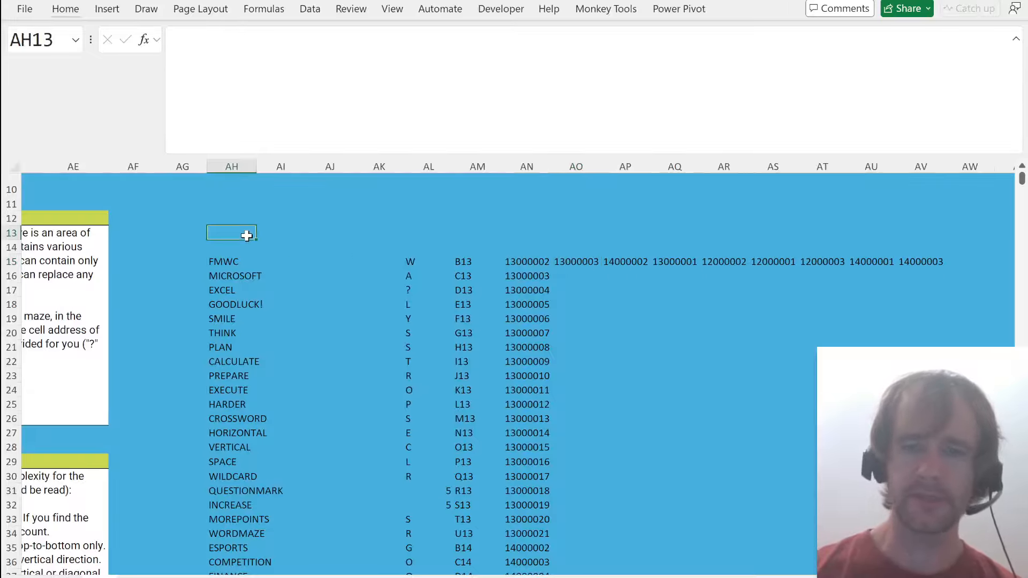
pyautogui.write('=le')
pyautogui.press('Tab')
pyautogui.press('Escape')
# - Check the longest word length with a temporary =MAX(LEN(AH15#)) in AH13, delete it, and return to the formula in AO15
pyautogui.write('=m')
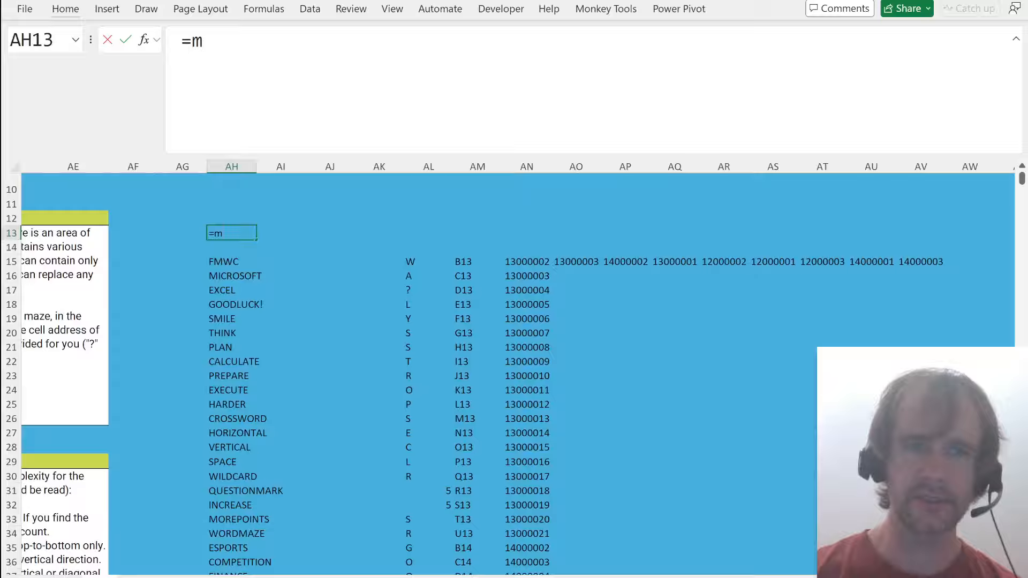
pyautogui.write('ax')
pyautogui.press('Tab')
pyautogui.write('len')
pyautogui.press('Tab')
pyautogui.press('Down')
pyautogui.press('Down')
pyautogui.hotkey('ctrl', 'shift', 'Down')
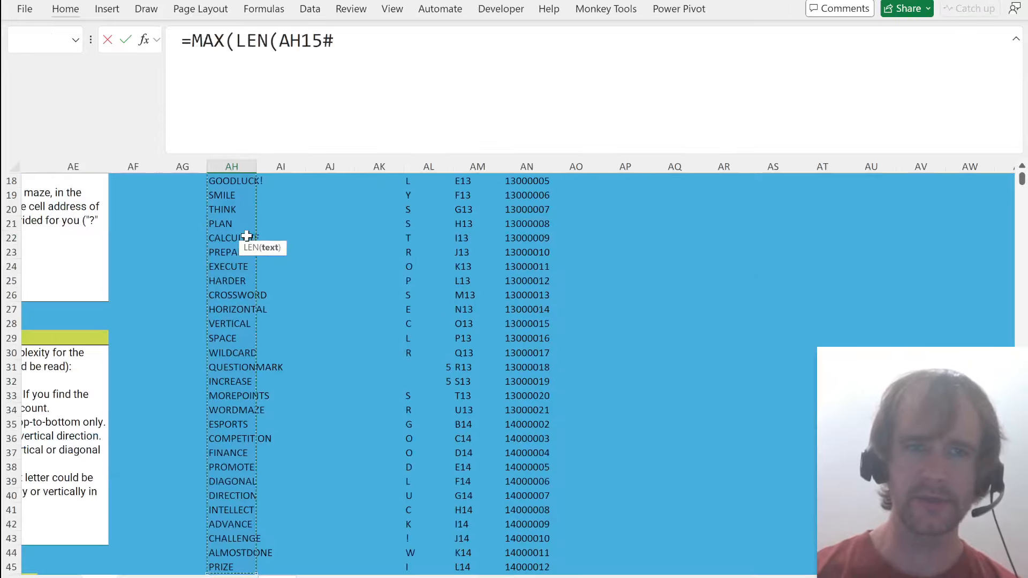
pyautogui.write('))')
pyautogui.press('Return')
pyautogui.press('Up')
pyautogui.press('Up')
pyautogui.press('Down')
pyautogui.press('Delete')
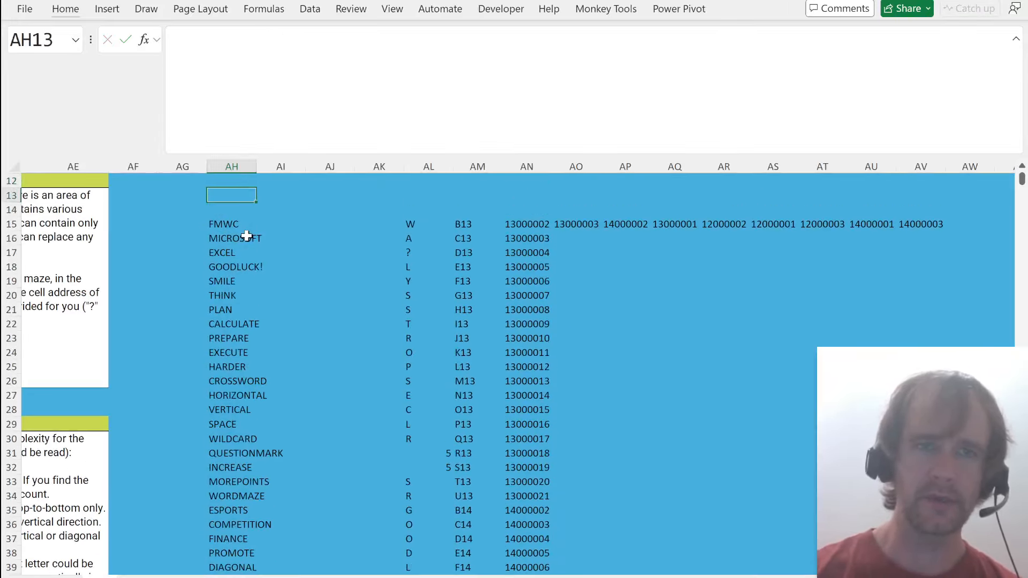
pyautogui.click(576, 224)
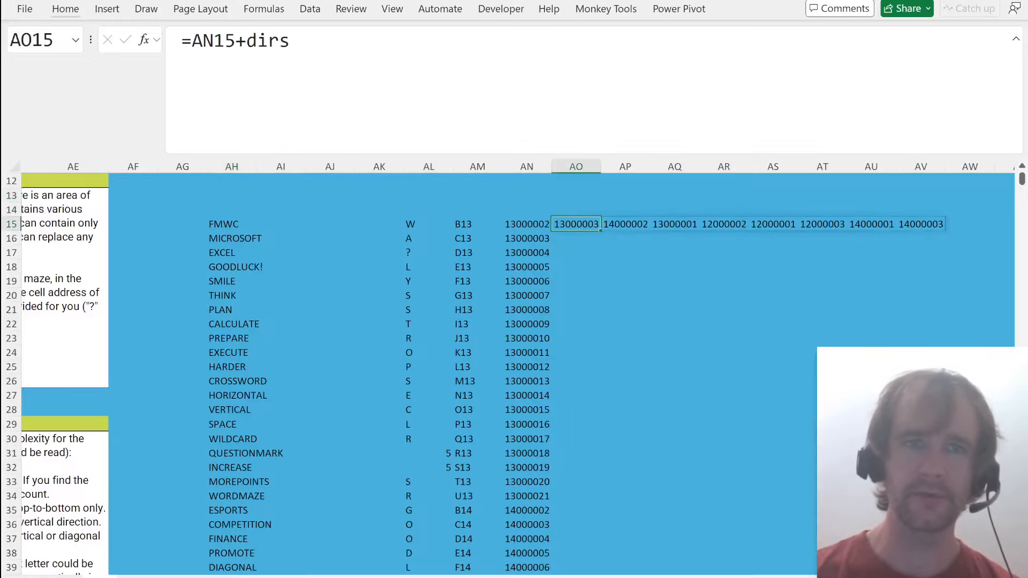
# - Extend the formula in AO15 to =AN15+dirs*SEQUENCE(12,,0) so it spills twelve steps in every direction
pyautogui.press('F2')
pyautogui.write('*se')
pyautogui.press('Tab')
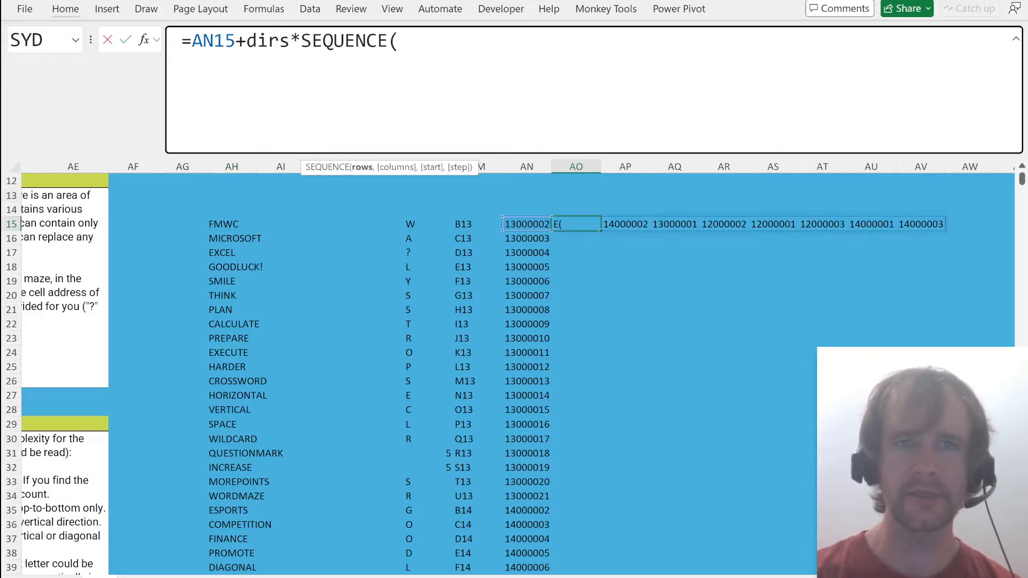
pyautogui.write('12,,0)')
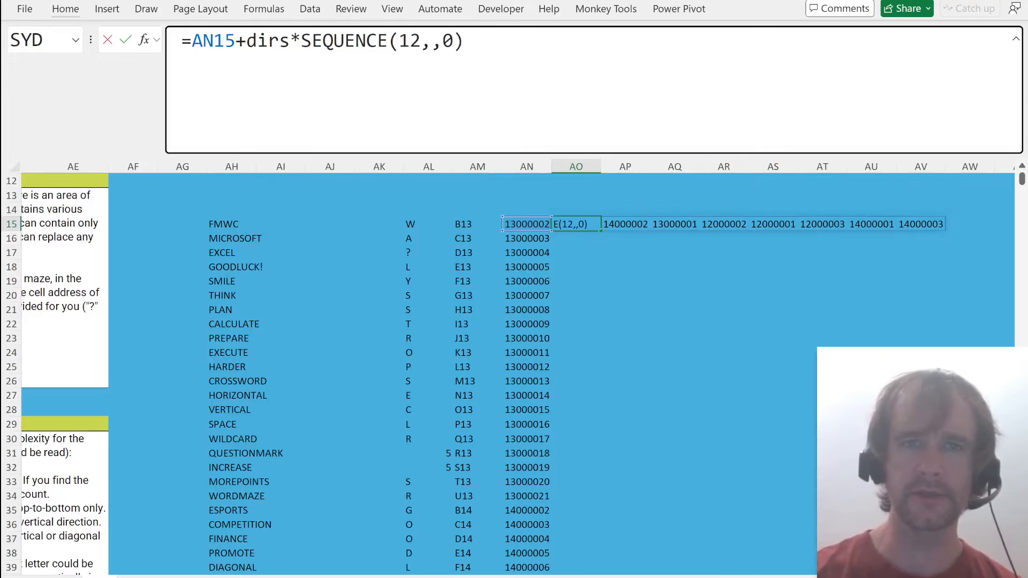
pyautogui.press('Return')
pyautogui.press('Up')
# - Examine the spilled coordinates across row 15 and down the first direction column, from AO15 to AO26
pyautogui.hotkey('ctrl', 'shift', 'Right')
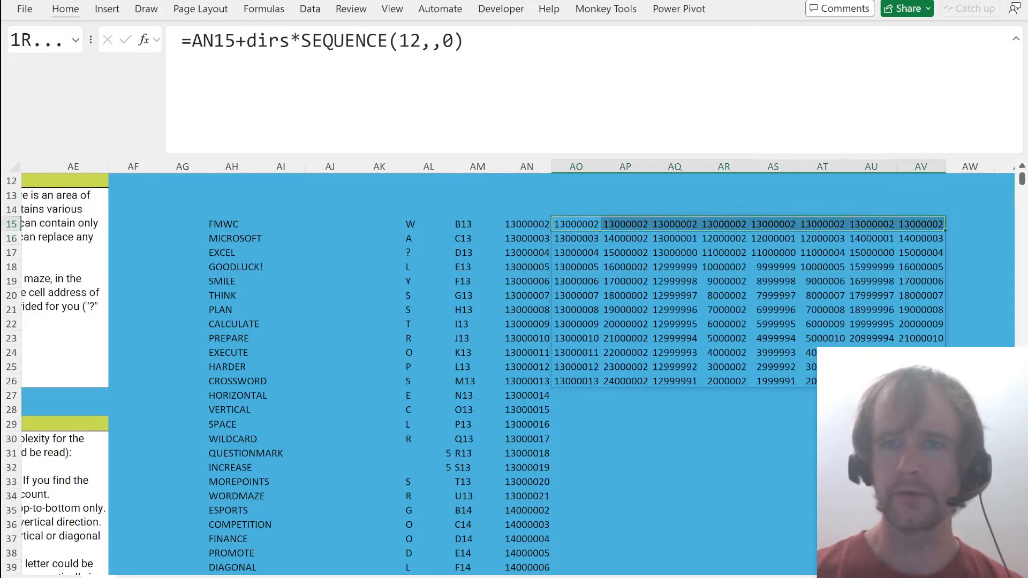
pyautogui.click(582, 224)
pyautogui.hotkey('ctrl', 'shift', 'Down')
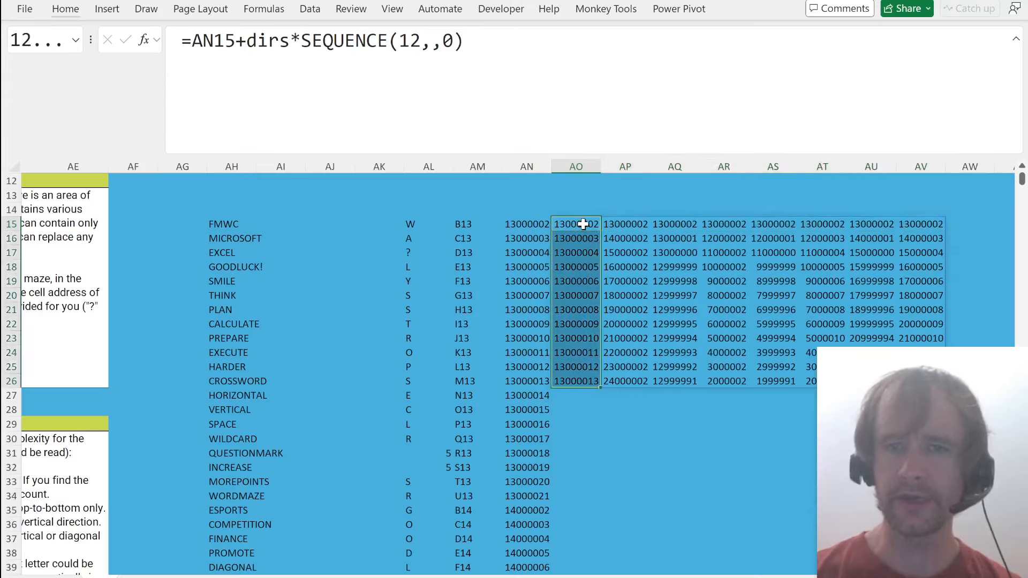
pyautogui.click(584, 224)
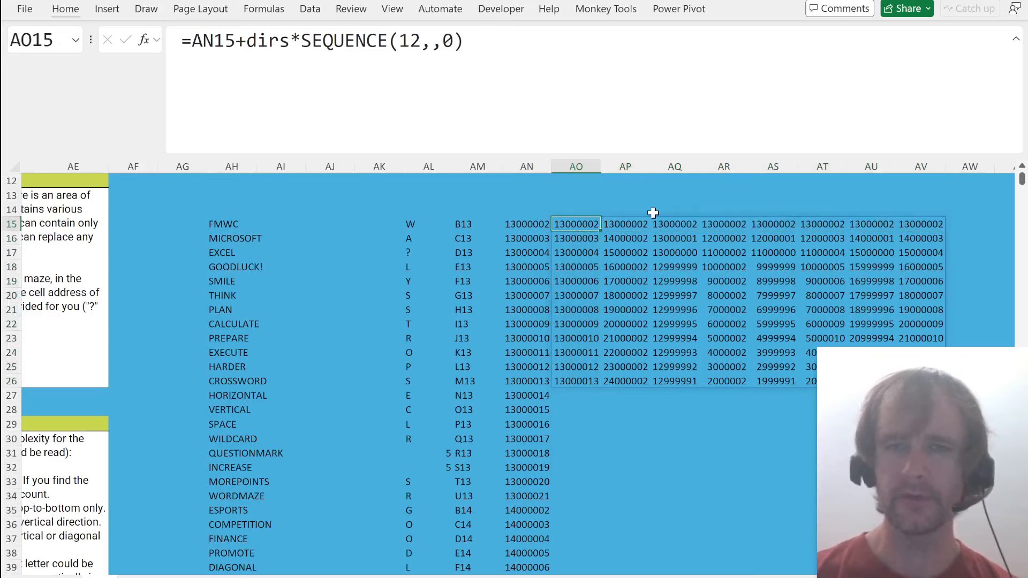
pyautogui.press('Down')
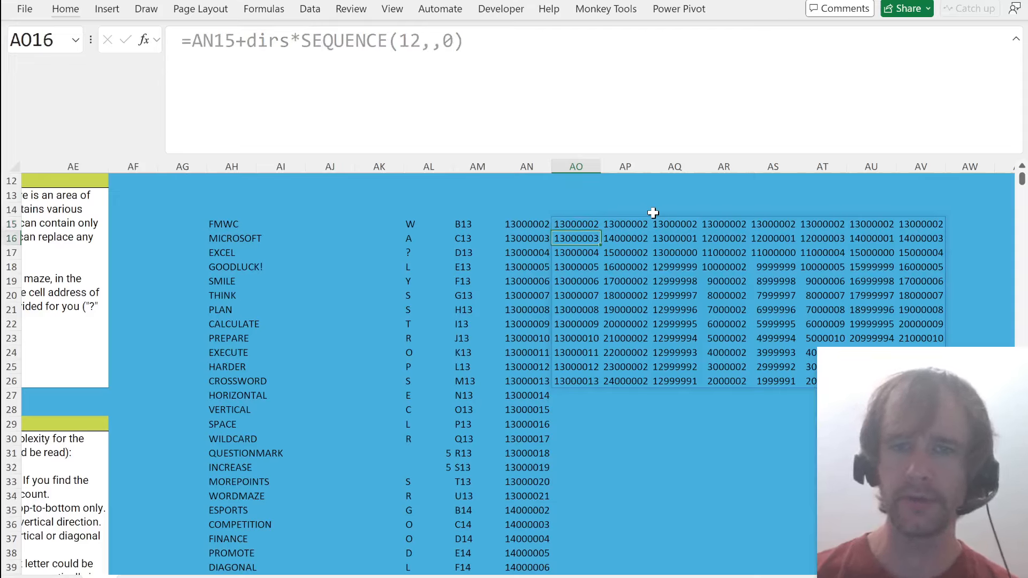
pyautogui.press('Down')
pyautogui.press('Down')
pyautogui.press('Down')
pyautogui.press('Down')
pyautogui.press('Down')
pyautogui.press('Down')
pyautogui.press('Down')
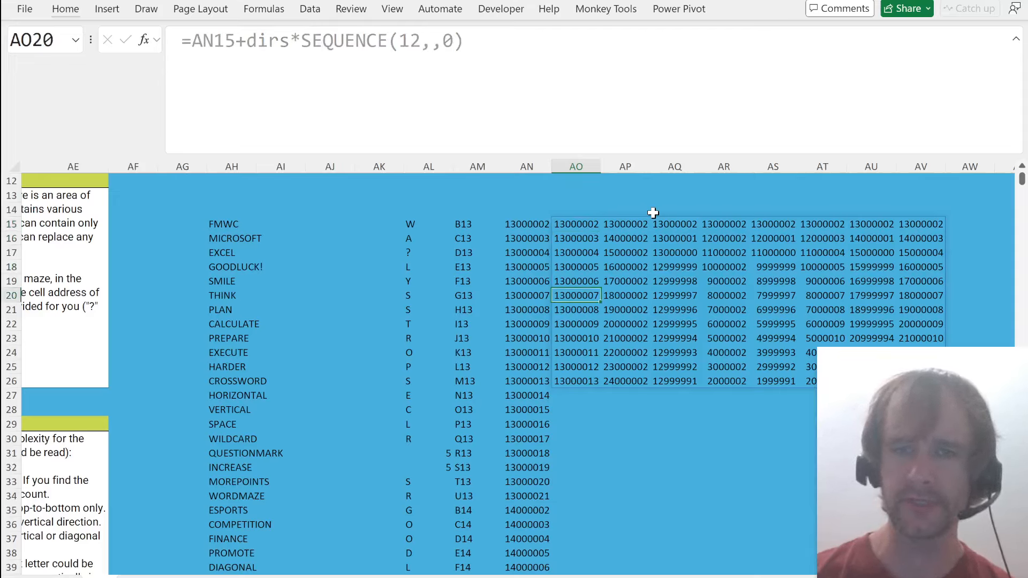
pyautogui.press('Down')
pyautogui.press('Down')
pyautogui.press('Down')
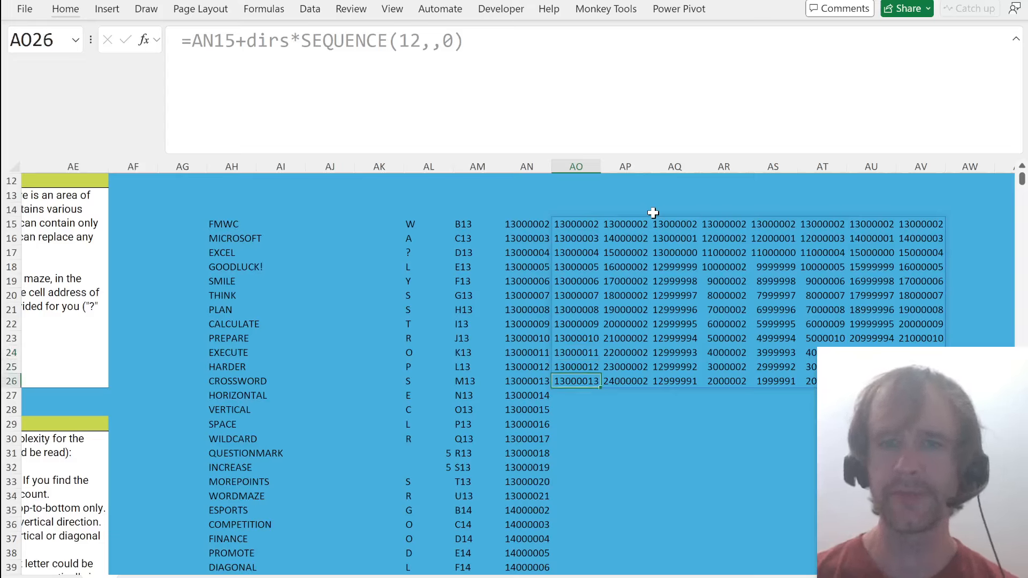
# - Examine the coordinates of the second direction column, from AP15 down to AP26, and return to AO15
pyautogui.hotkey('ctrl', 'Up')
pyautogui.press('Right')
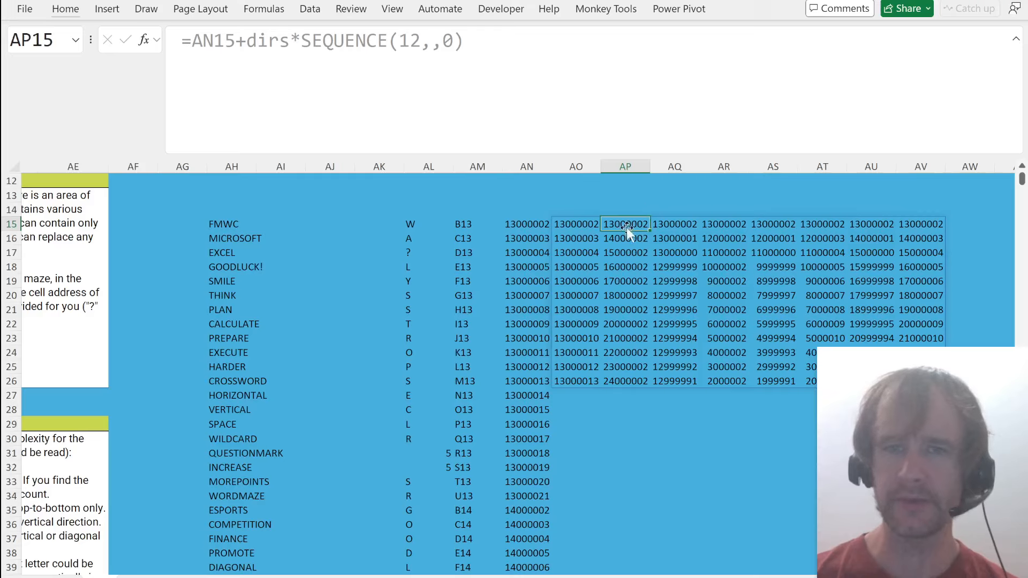
pyautogui.press('Down')
pyautogui.press('Down')
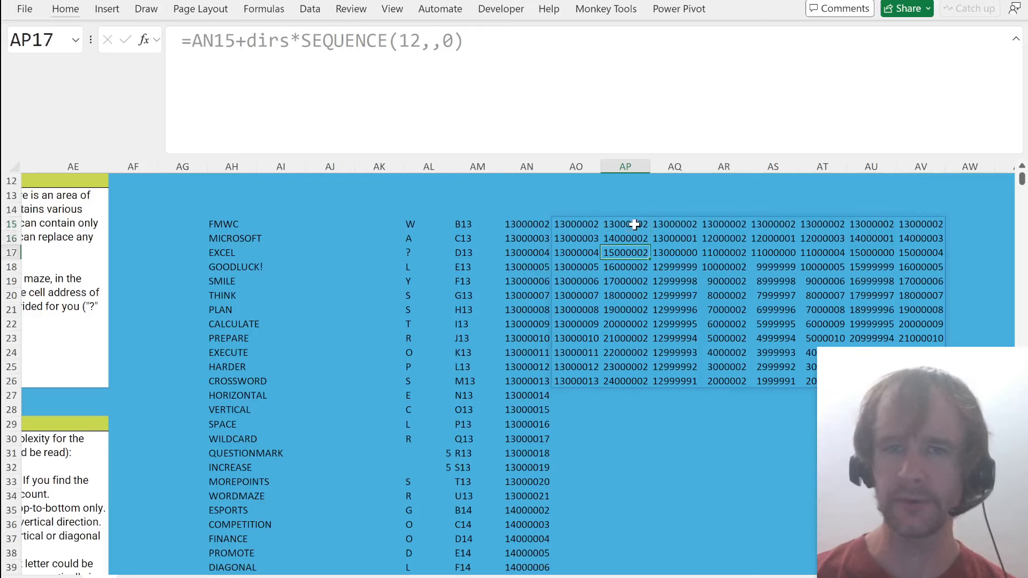
pyautogui.press('Down')
pyautogui.hotkey('ctrl', 'Down')
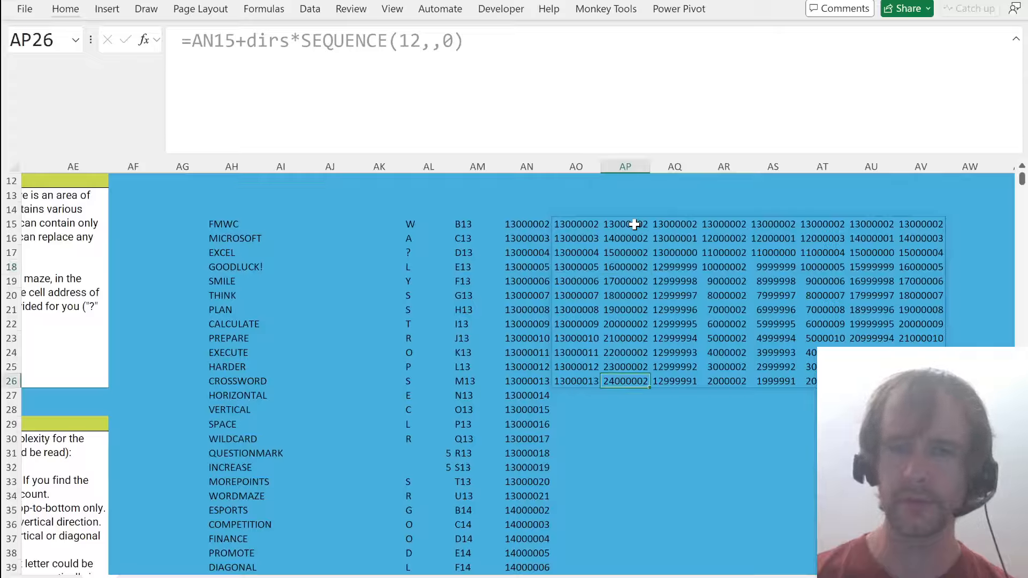
pyautogui.hotkey('ctrl', 'Up')
pyautogui.press('Left')
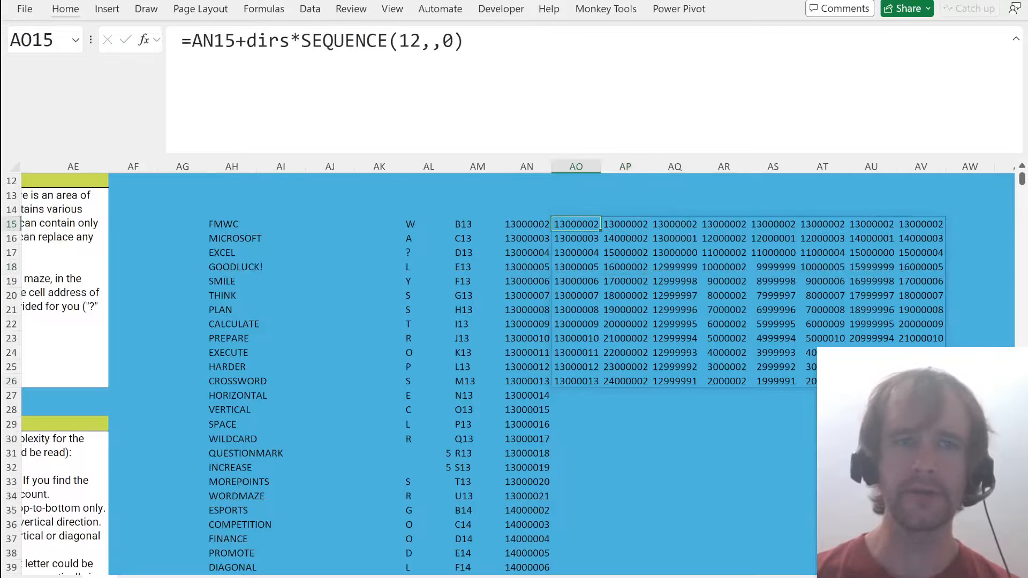
# - Convert the spilled coordinates to grid letters by changing AO15 to =_toRef(AN15+dirs*SEQUENCE(12,,0),grid)
pyautogui.click(192, 41)
pyautogui.write('tor')
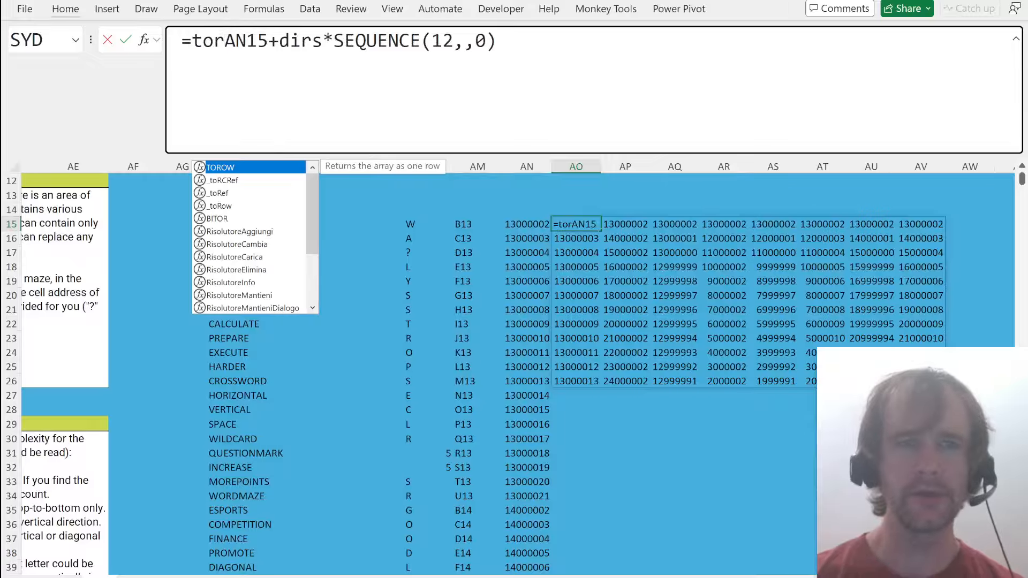
pyautogui.press('Down')
pyautogui.press('Down')
pyautogui.press('Tab')
pyautogui.write(',grid)')
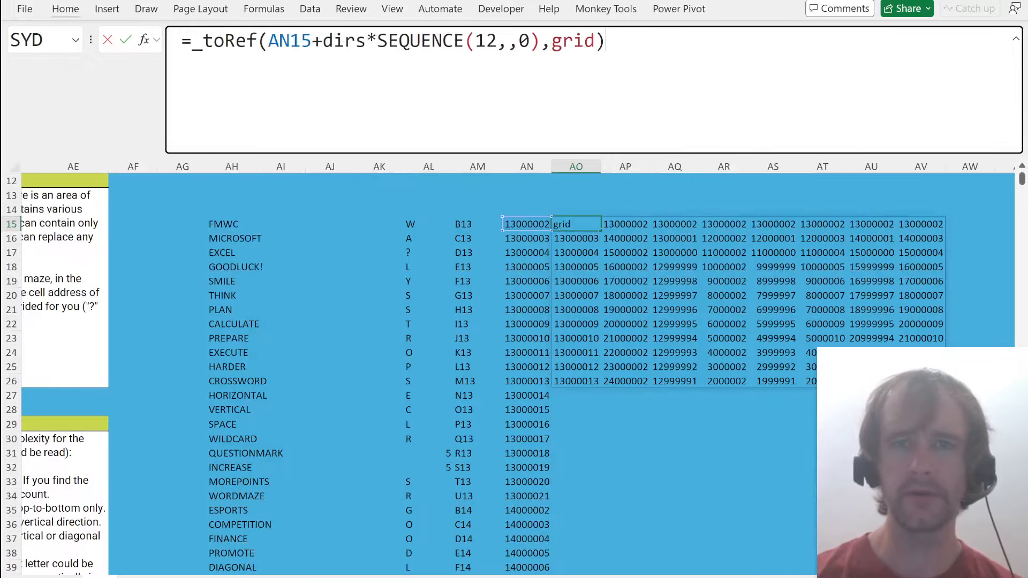
pyautogui.hotkey('ctrl', 'Return')
pyautogui.press('Down')
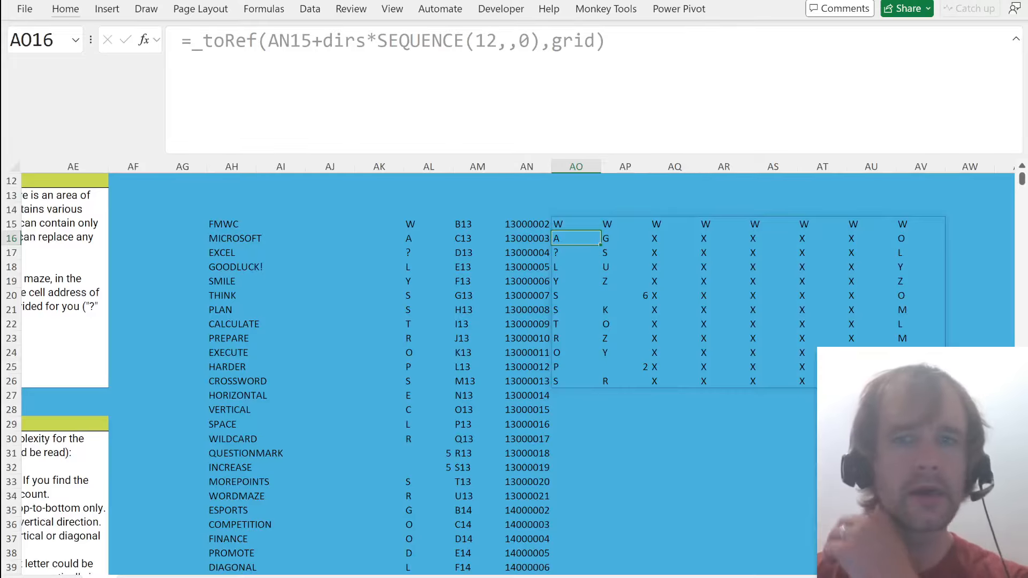
pyautogui.press('Up')
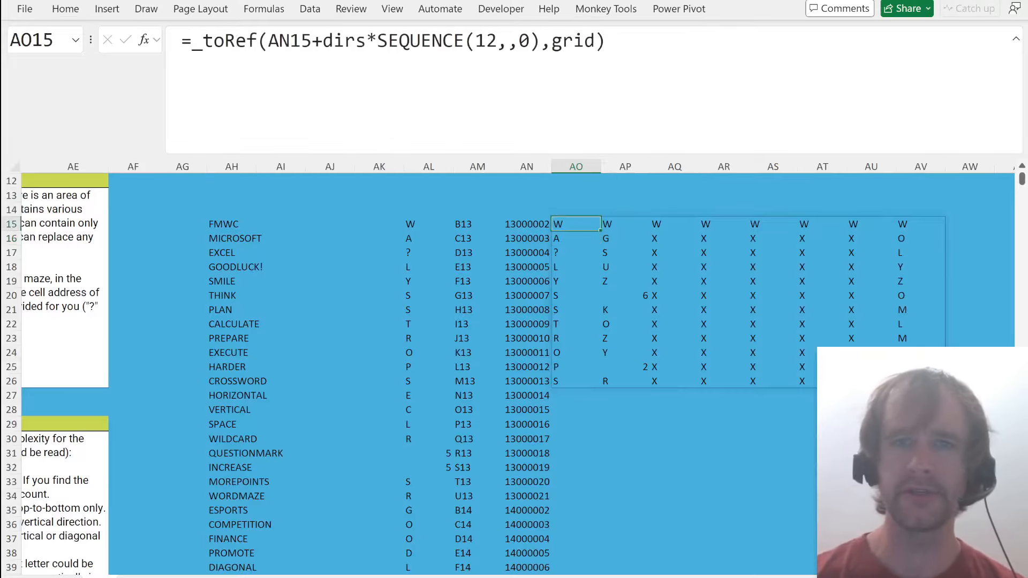
# - Add an empty string "" as the out-of-bounds argument of _toRef in AO15, and review the first spilled letter column
pyautogui.press('F2')
pyautogui.press('Left')
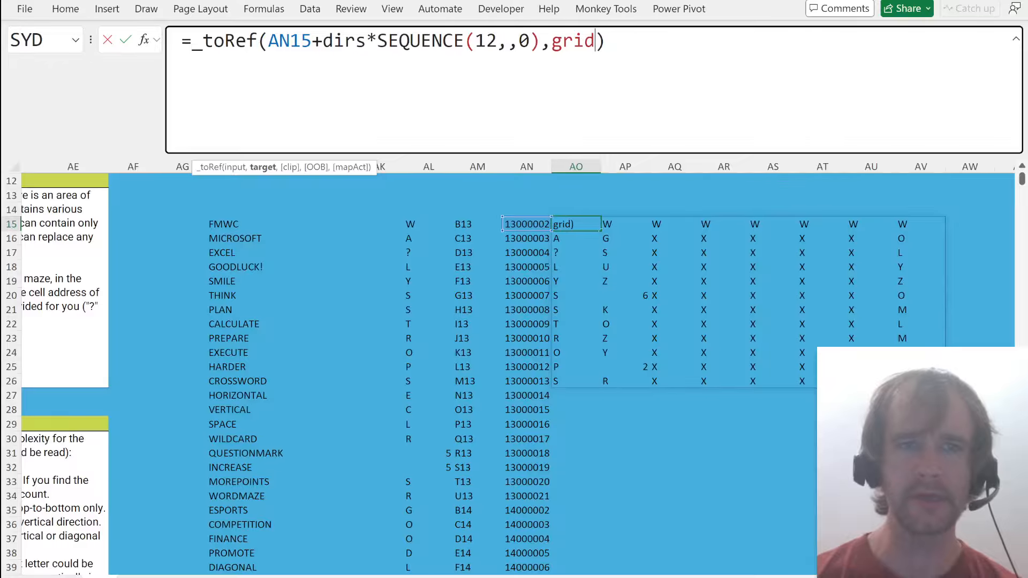
pyautogui.write(',,"')
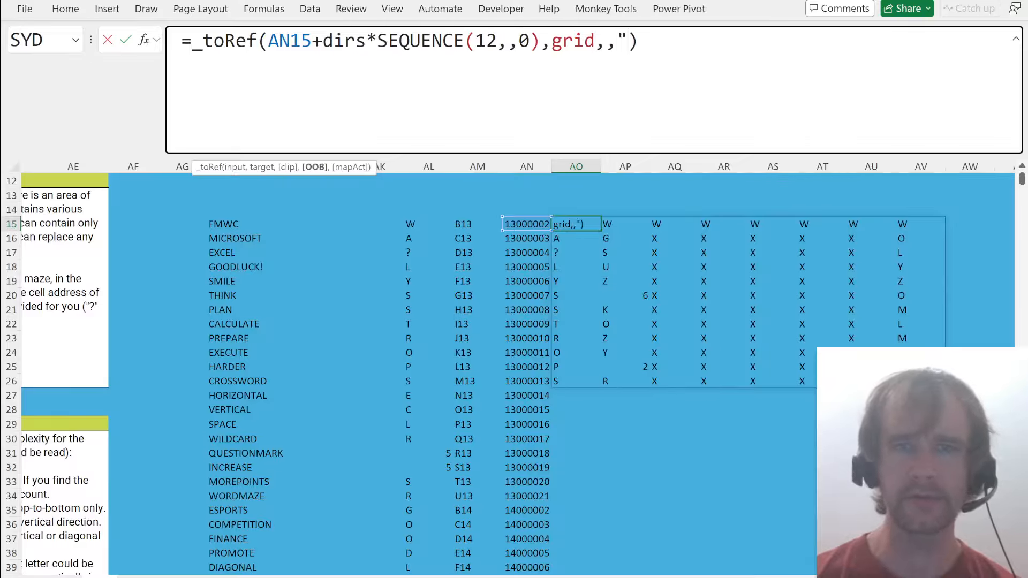
pyautogui.write('"')
pyautogui.press('Return')
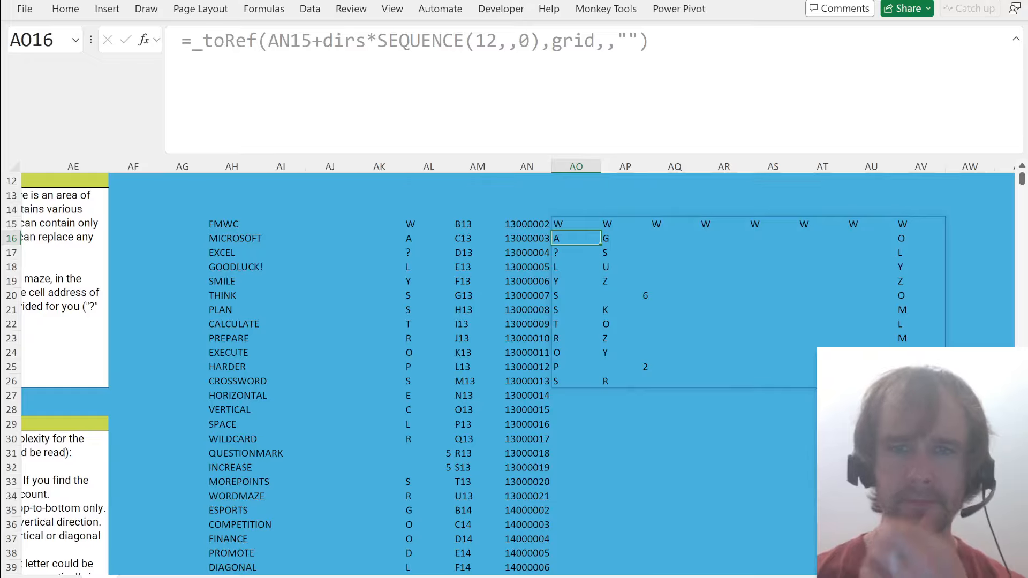
pyautogui.press('Up')
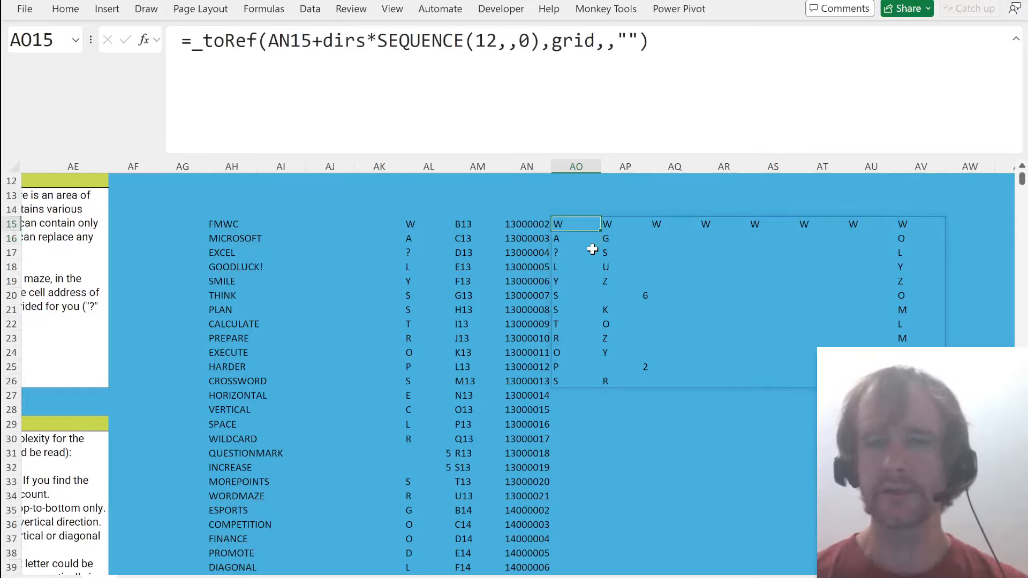
pyautogui.hotkey('ctrl', 'shift', 'Down')
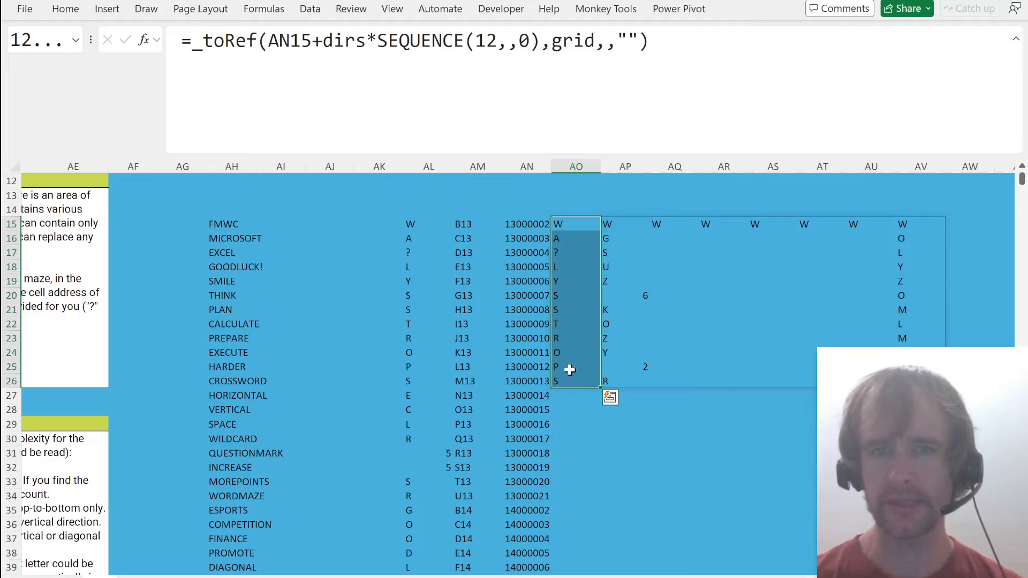
pyautogui.press('Up')
pyautogui.press('Down')
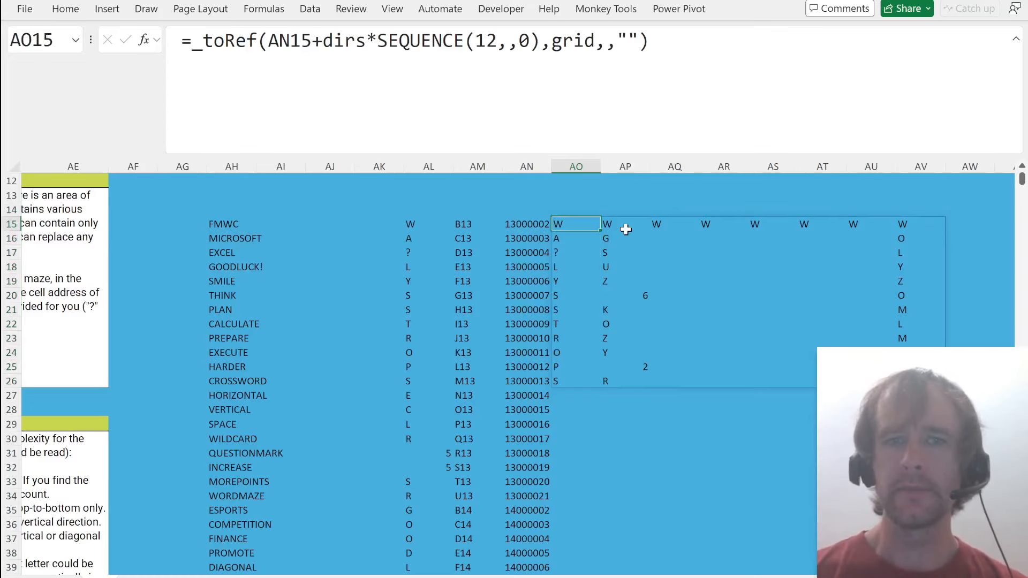
# - Join each direction's letters into one string by wrapping the AO15 formula in BYCOL with CONCAT as its function
pyautogui.click(191, 41)
pyautogui.write('BYCOL(')
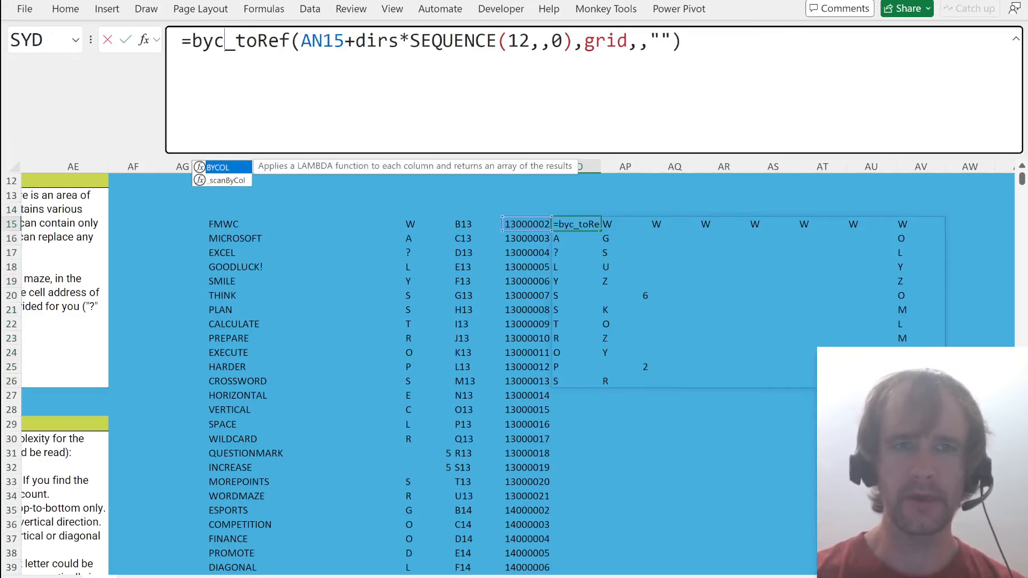
pyautogui.write(',conc')
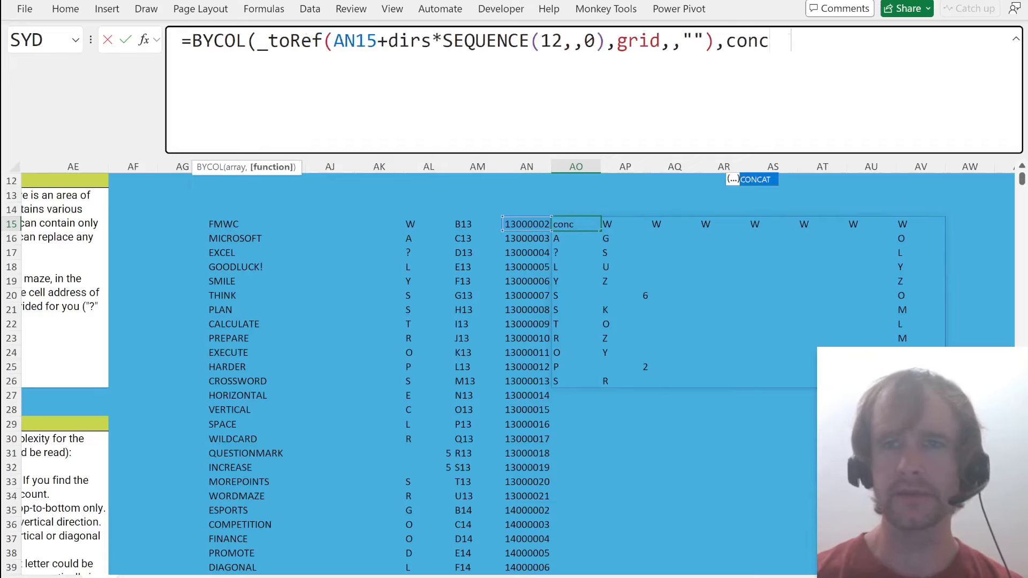
pyautogui.press('Tab')
pyautogui.write(')')
pyautogui.press('Return')
pyautogui.press('Up')
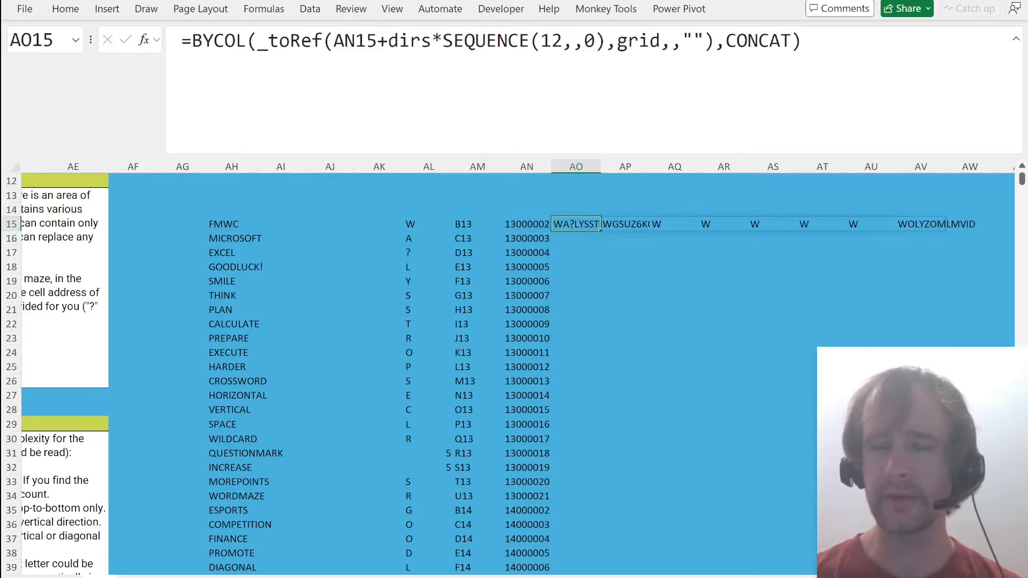
# - Wrap the AO15 formula in the _BiROW function with the spilled range AN15# as its array
pyautogui.click(192, 41)
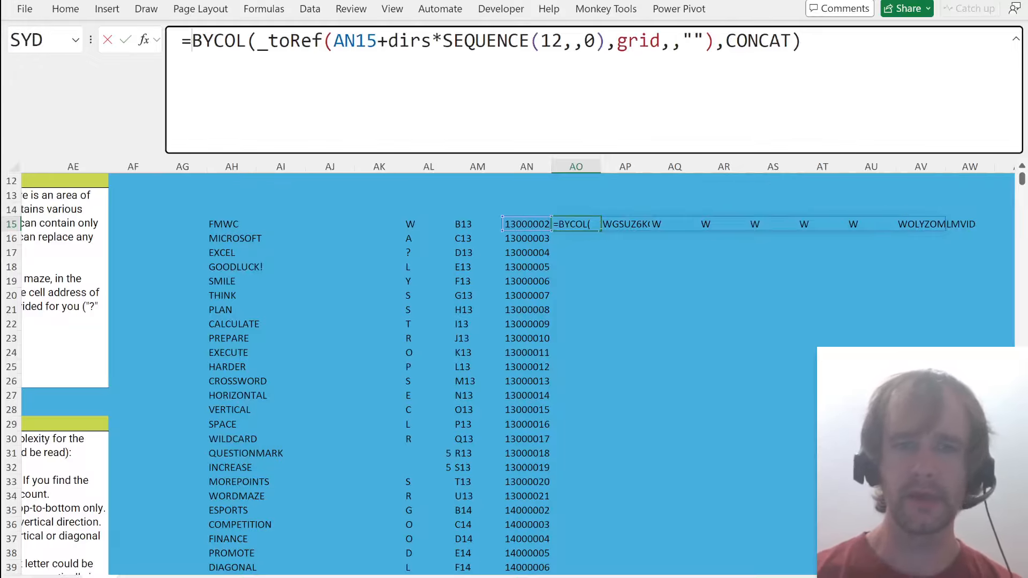
pyautogui.write('bir')
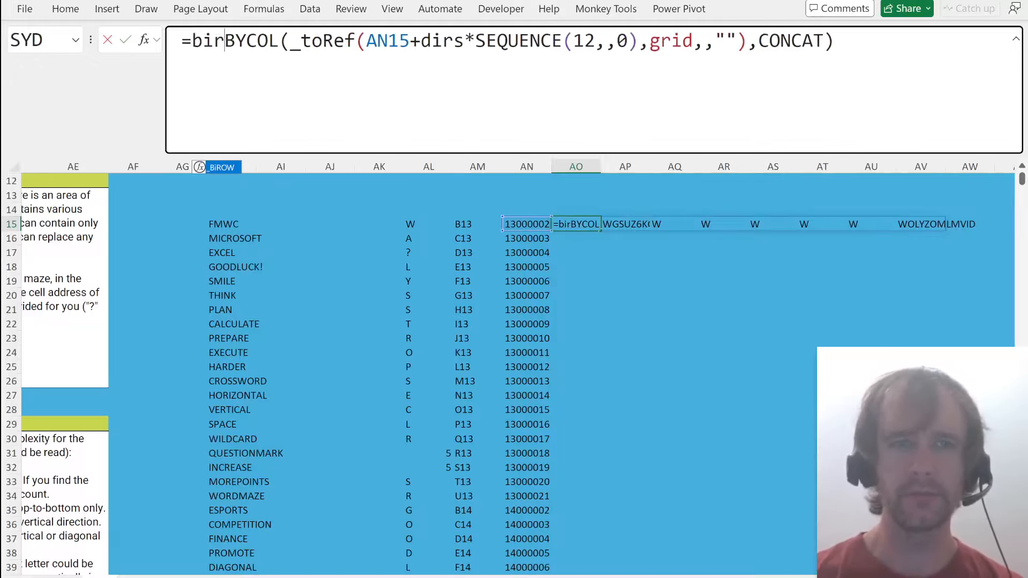
pyautogui.press('Tab')
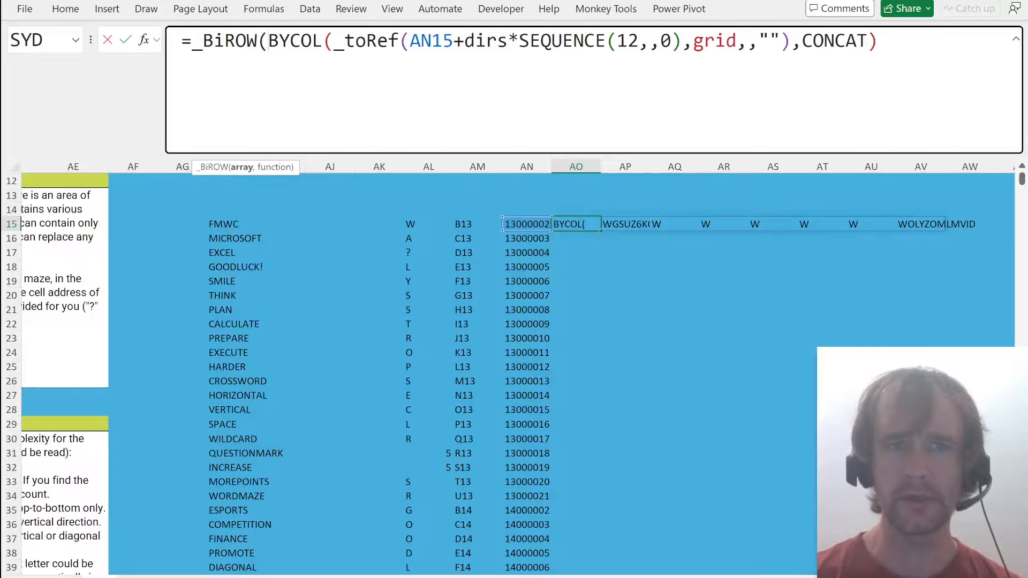
pyautogui.click(521, 224)
pyautogui.hotkey('ctrl', 'shift', 'Down')
# - Put the BYCOL part inside LAMBDA(rw,...), replace AN15 with rw in _toRef, close the parentheses and enter the formula
pyautogui.write(',lam')
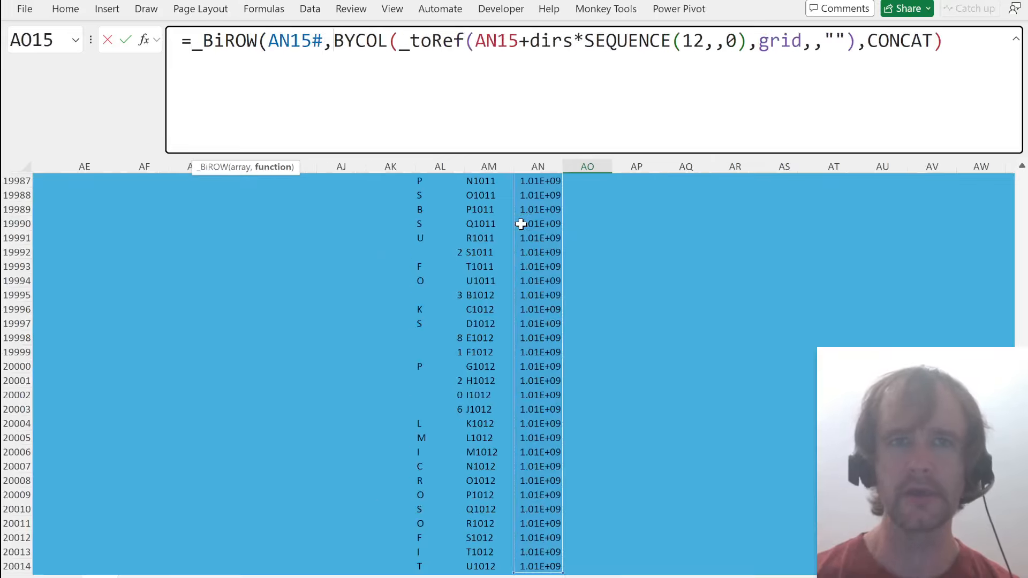
pyautogui.press('Tab')
pyautogui.write('rw,')
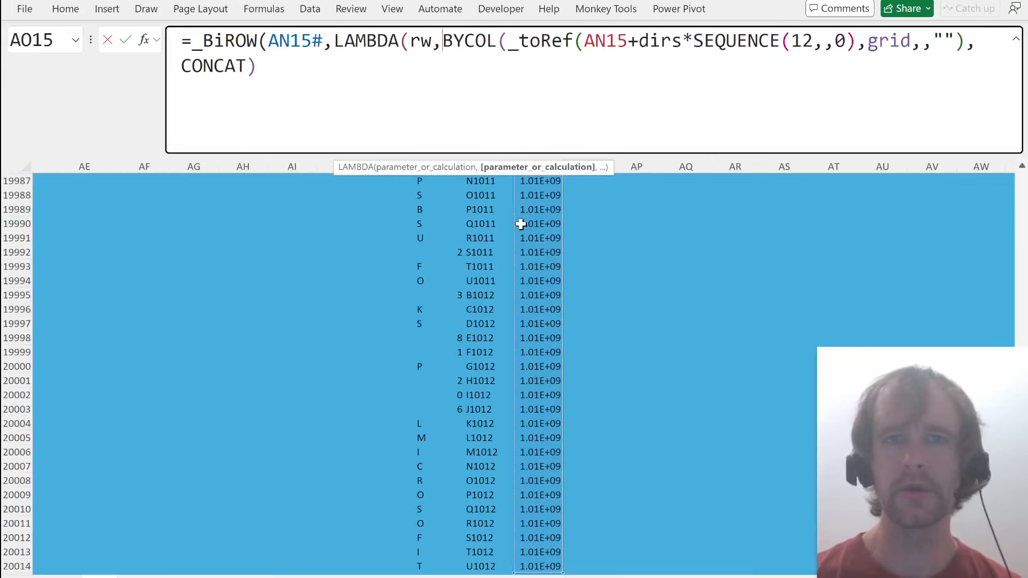
pyautogui.doubleClick(605, 41)
pyautogui.write('rw')
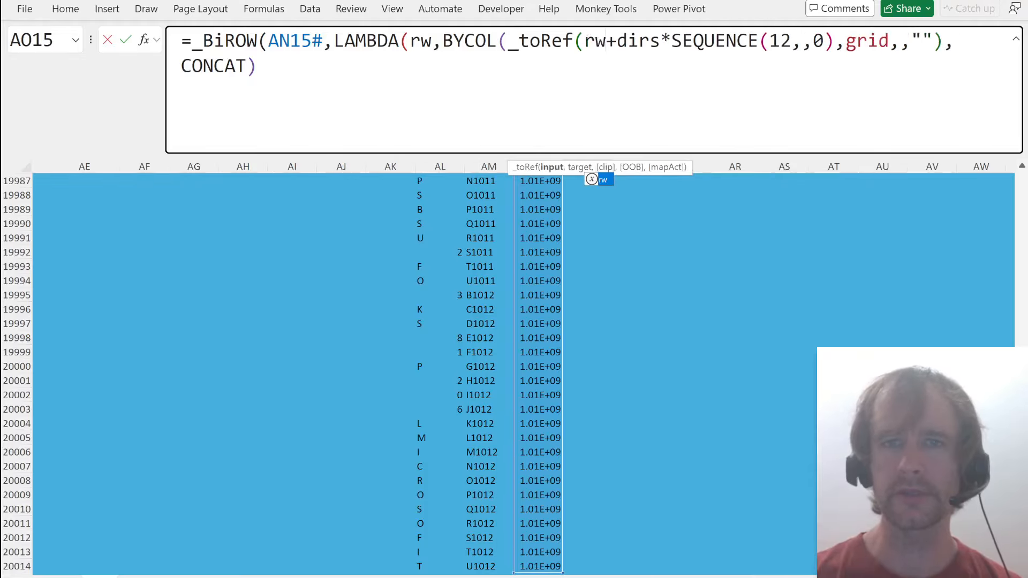
pyautogui.click(258, 66)
pyautogui.write('))')
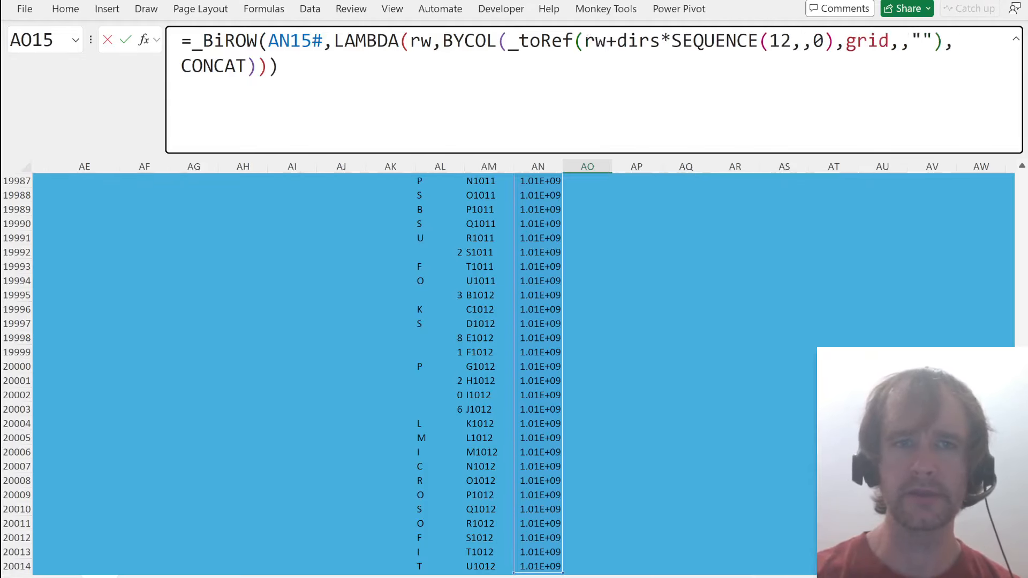
pyautogui.press('Return')
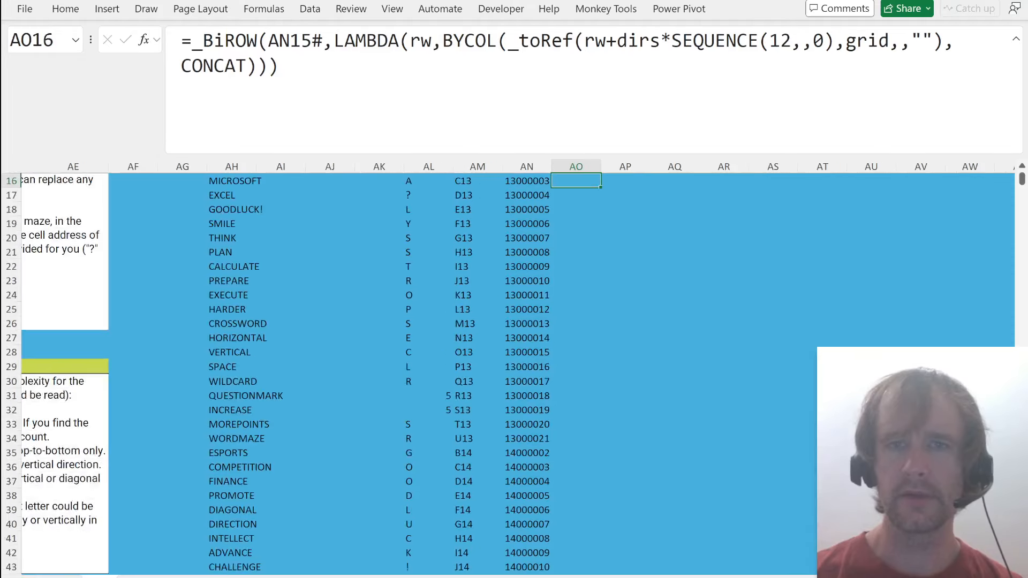
# - Reopen the _BiROW formula in AO15 and enter it again to recalculate it
pyautogui.press('Up')
pyautogui.press('Up')
pyautogui.press('Down')
pyautogui.press('F2')
pyautogui.press('Return')
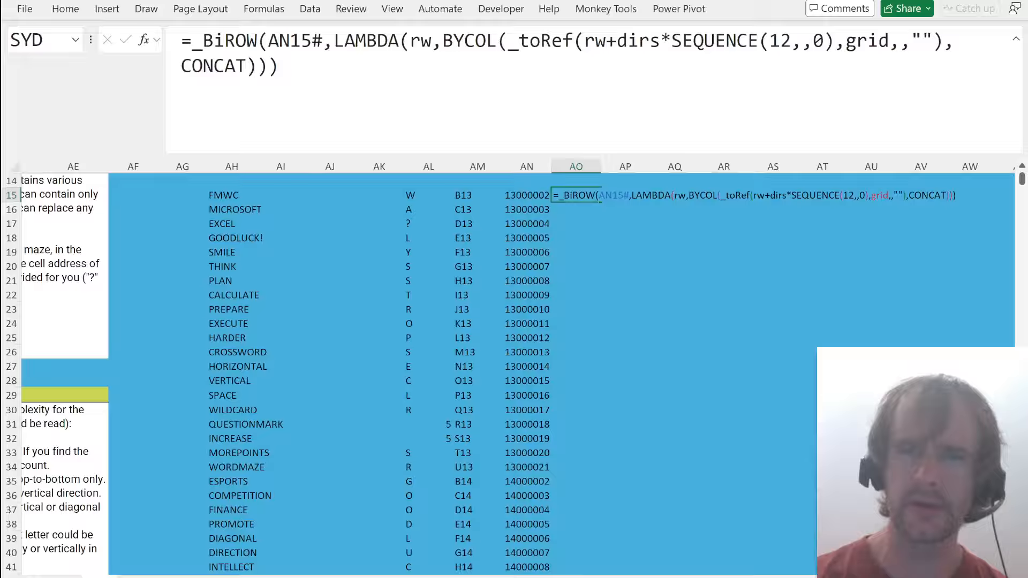
pyautogui.click(601, 267)
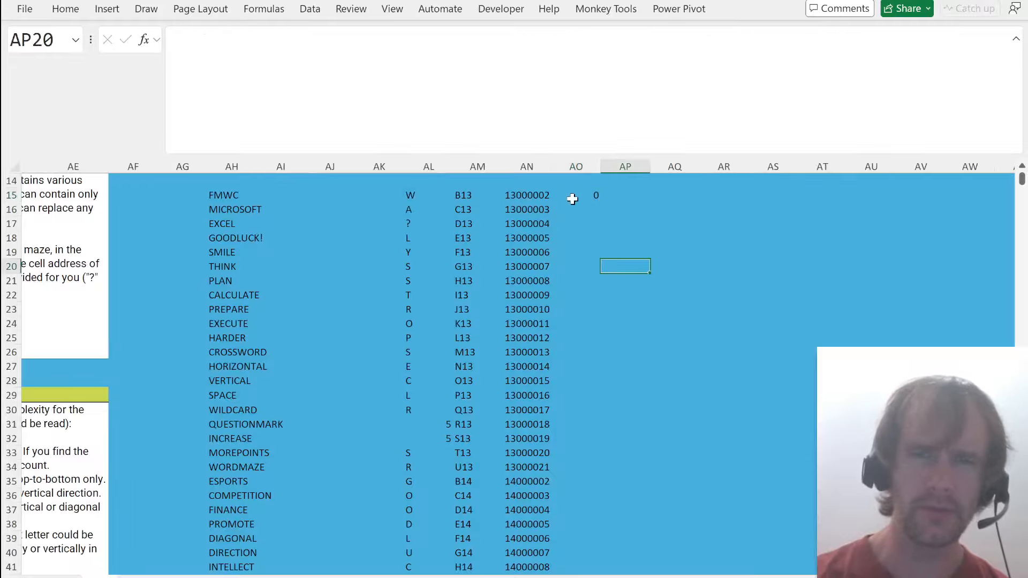
# - In the AO15 formula, replace _toRef with XLOOKUP and change its grid argument to the lookup array AN15#
pyautogui.click(569, 198)
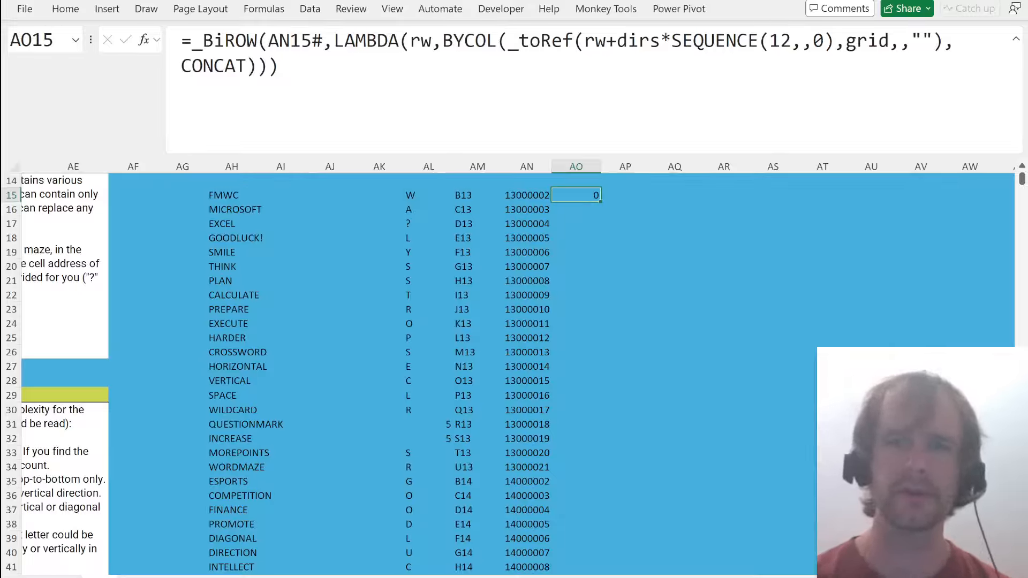
pyautogui.doubleClick(540, 41)
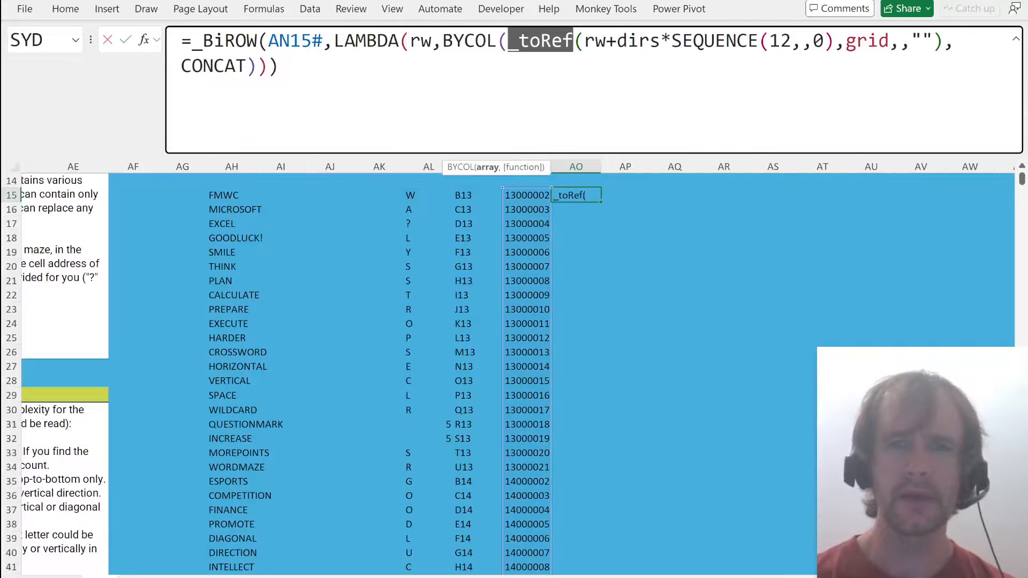
pyautogui.write('xl')
pyautogui.press('Tab')
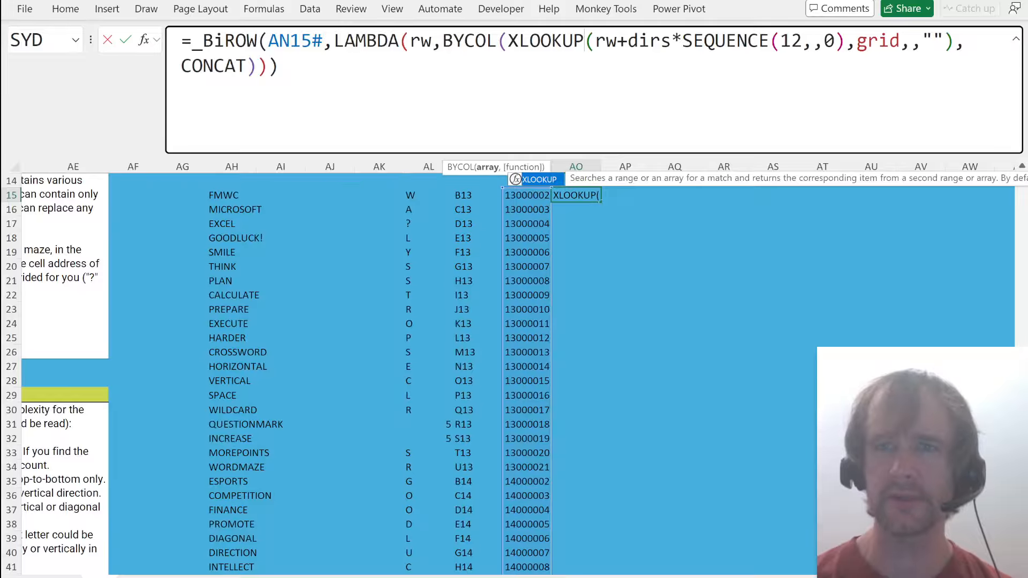
pyautogui.doubleClick(877, 41)
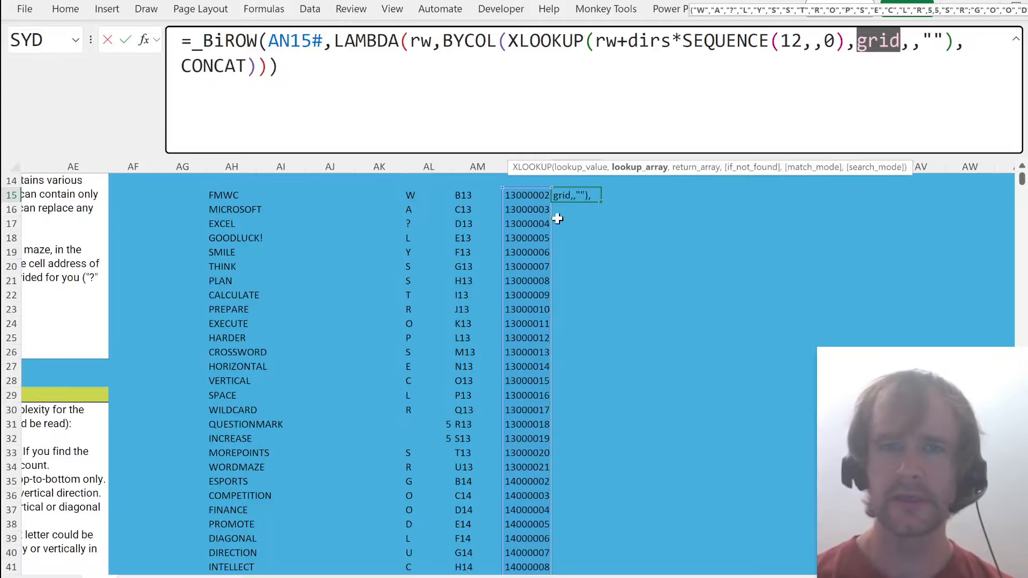
pyautogui.click(519, 192)
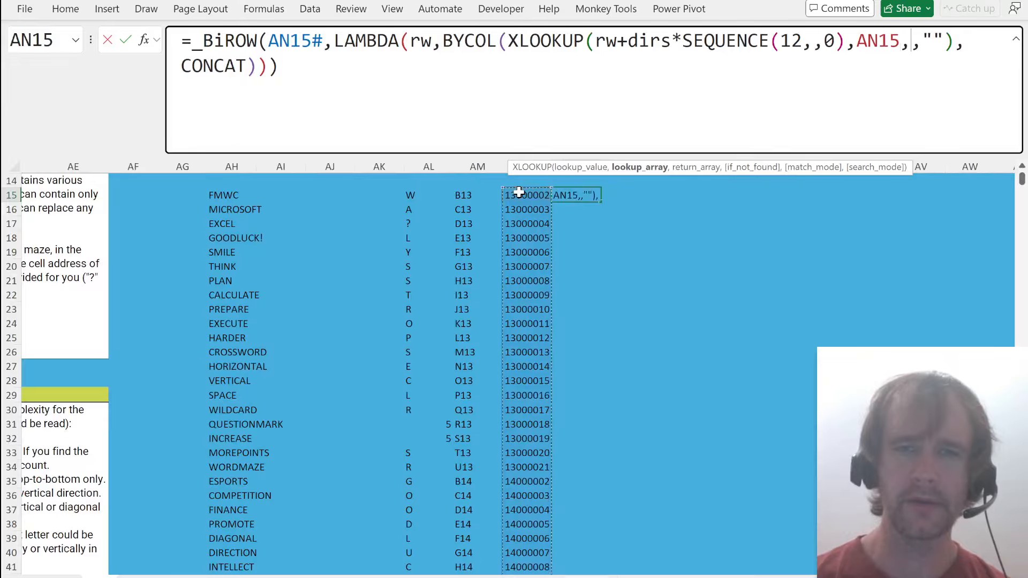
pyautogui.write('#')
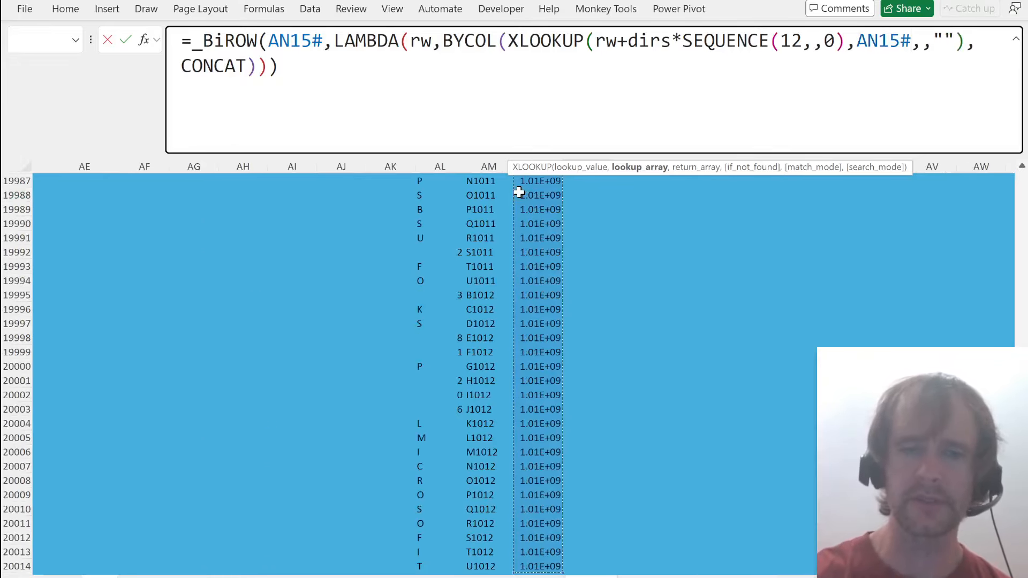
# - Set the spilled letter range AL15# as the XLOOKUP return array in the AO15 formula
pyautogui.click(922, 41)
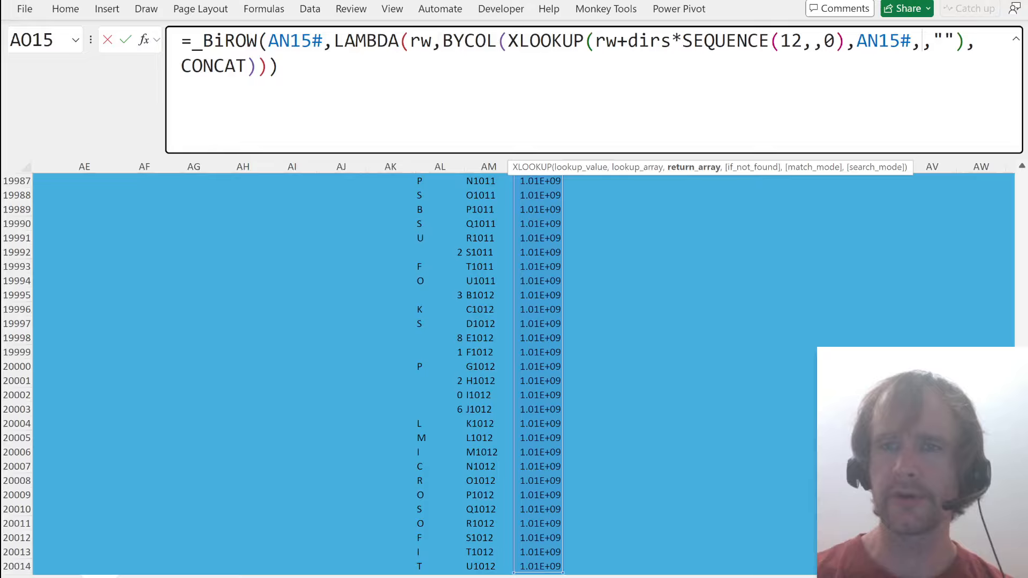
pyautogui.click(426, 223)
pyautogui.hotkey('ctrl', 'Up')
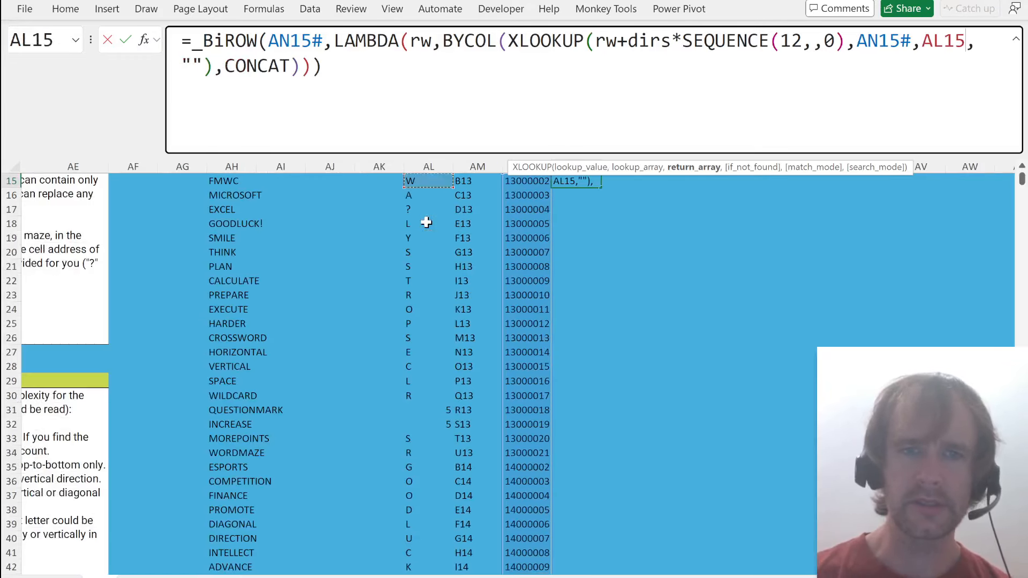
pyautogui.write('#')
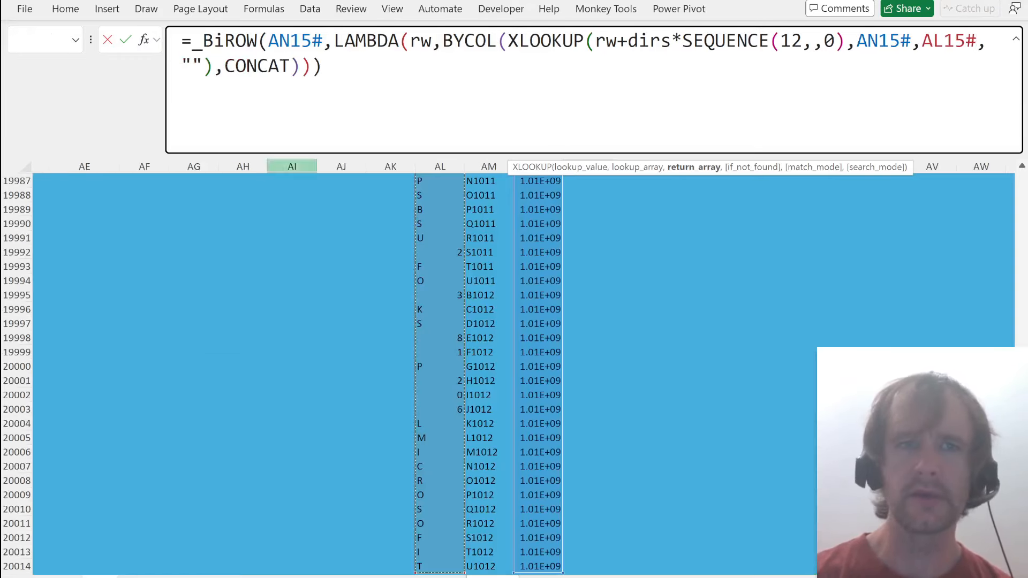
# - Leave the XLOOKUP match mode empty, set its search mode to 2 for an ascending binary search, and enter the formula
pyautogui.click(984, 42)
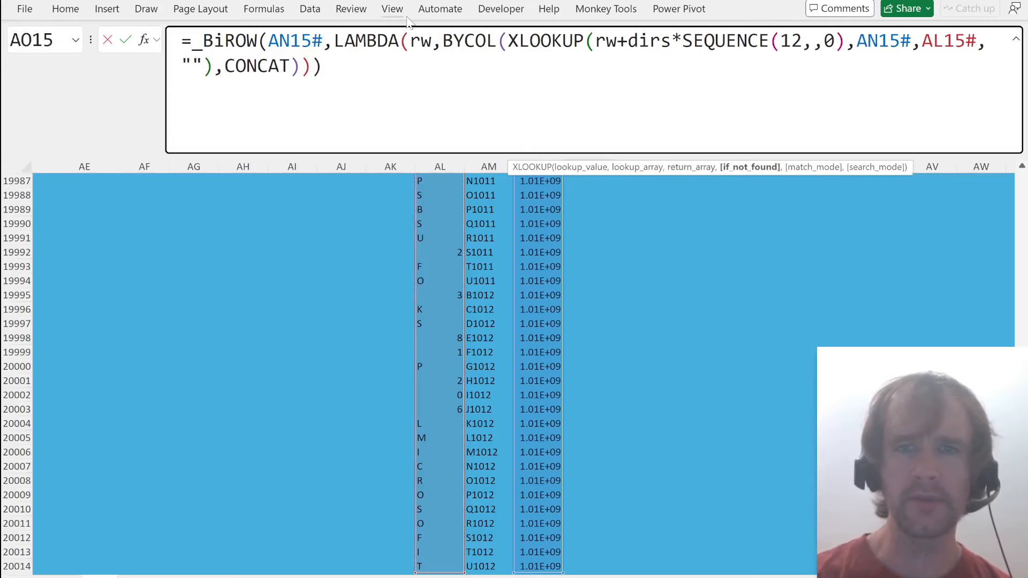
pyautogui.write(',,')
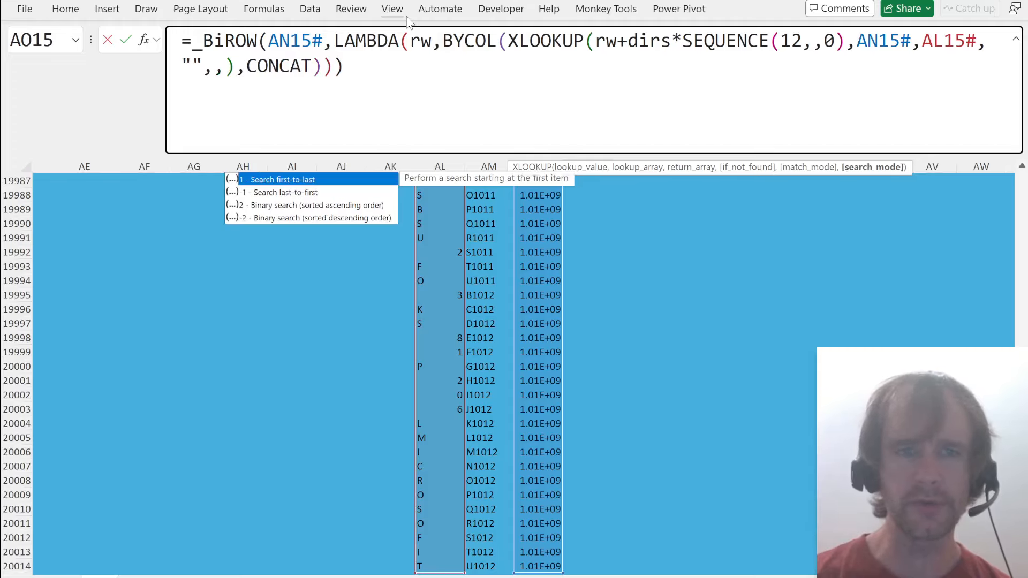
pyautogui.write('2')
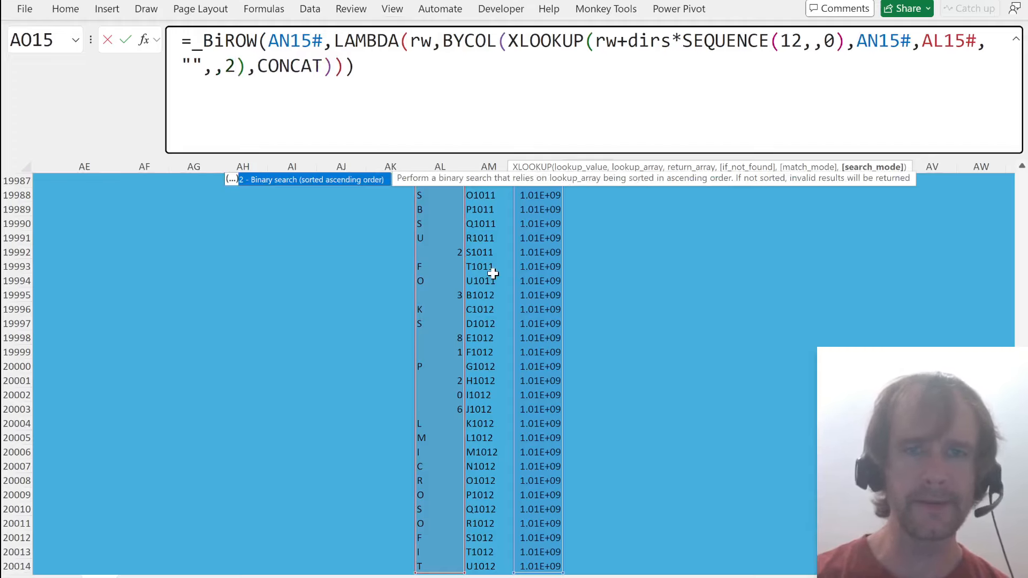
pyautogui.scroll(20, 488, 271)
pyautogui.scroll(20, 490, 273)
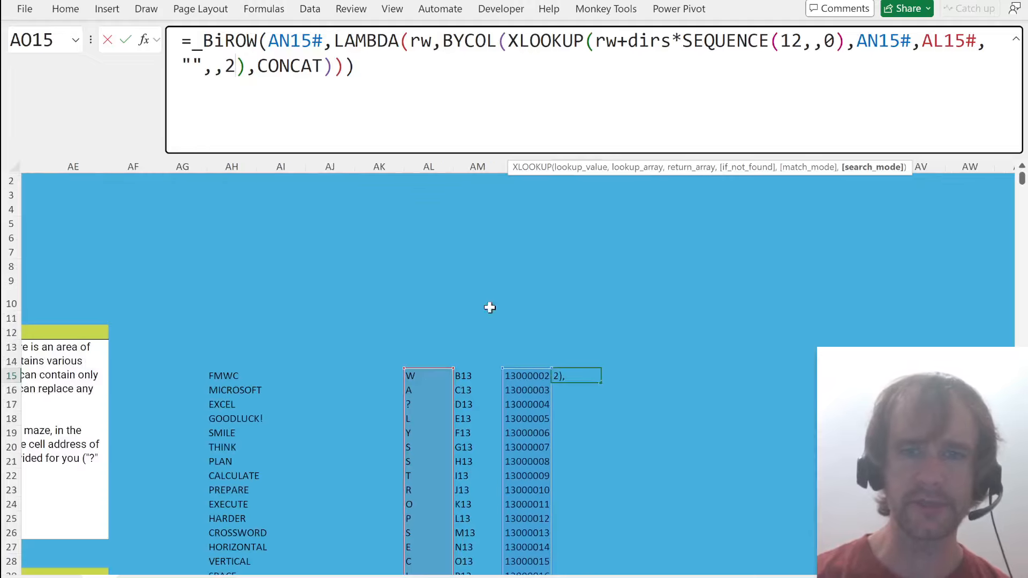
pyautogui.hotkey('ctrl', 'Return')
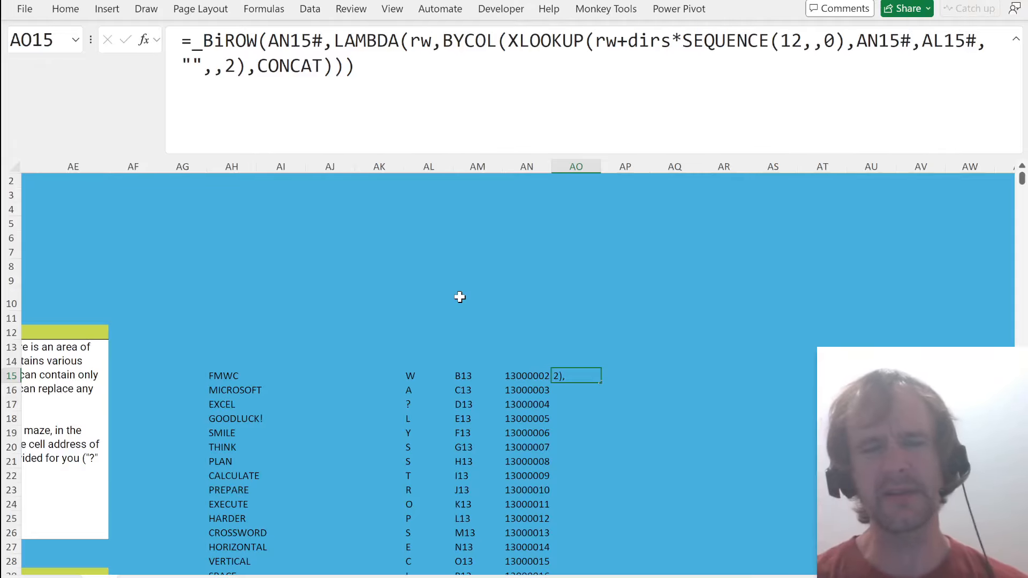
pyautogui.press('Return')
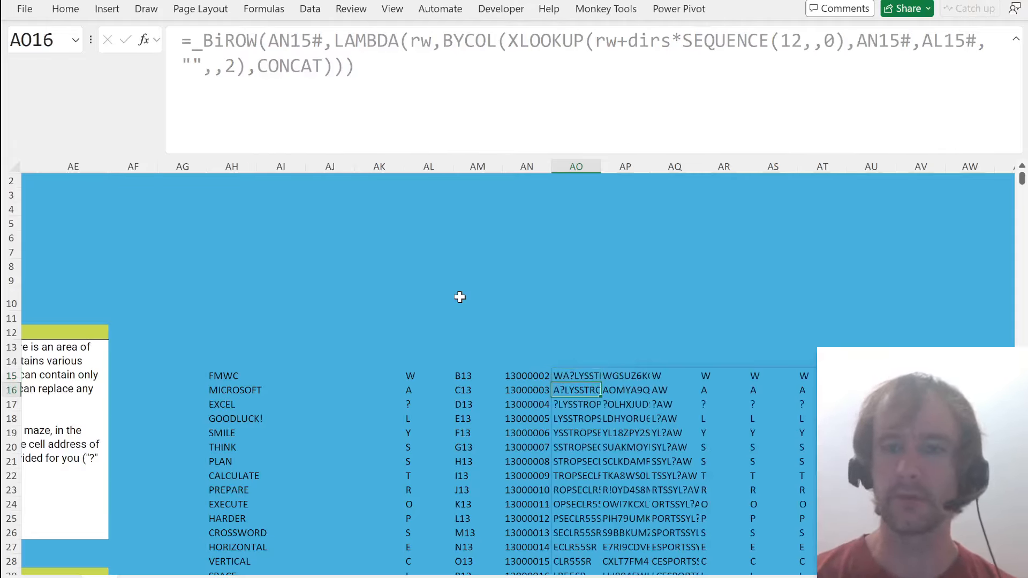
# - Reopen the XLOOKUP-based formula in AO15 and enter it again to recalculate the direction strings
pyautogui.press('Up')
pyautogui.press('F2')
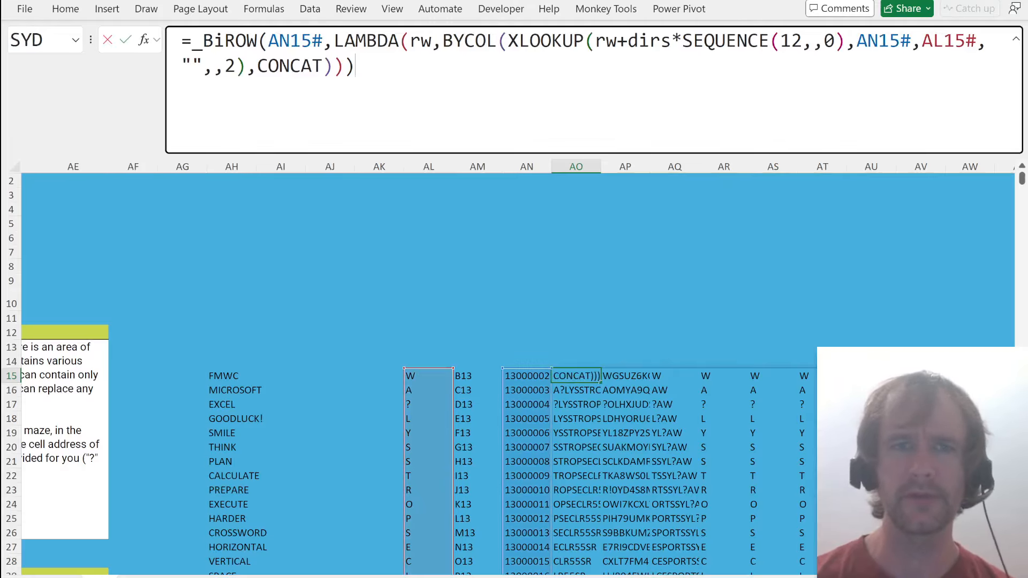
pyautogui.hotkey('ctrl', 'Return')
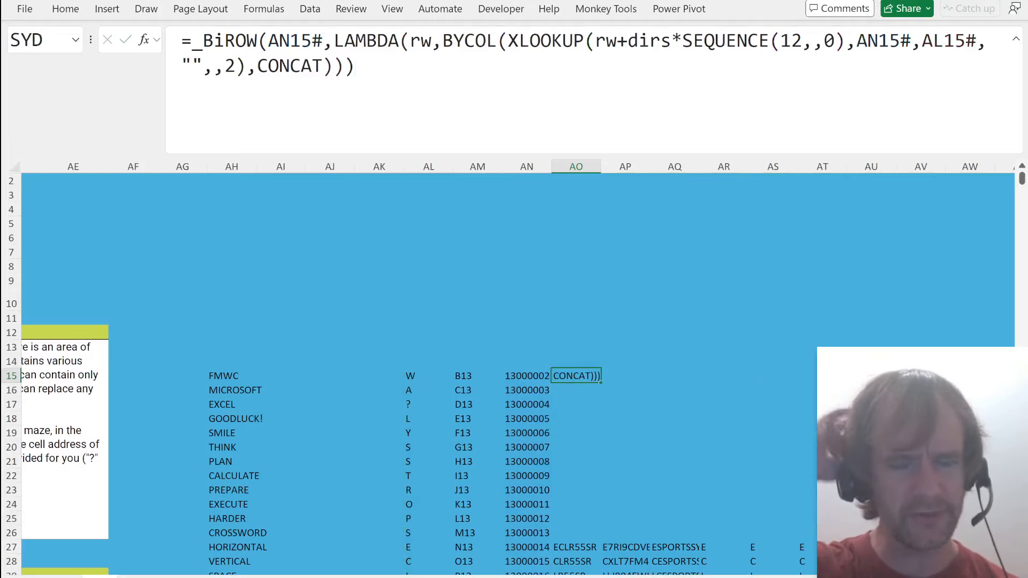
pyautogui.press('Return')
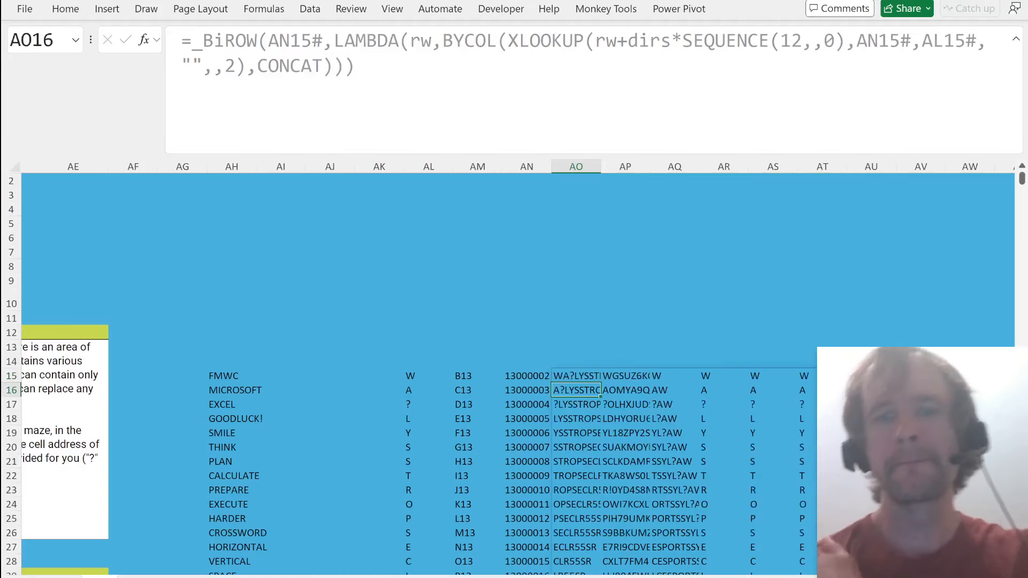
pyautogui.press('Up')
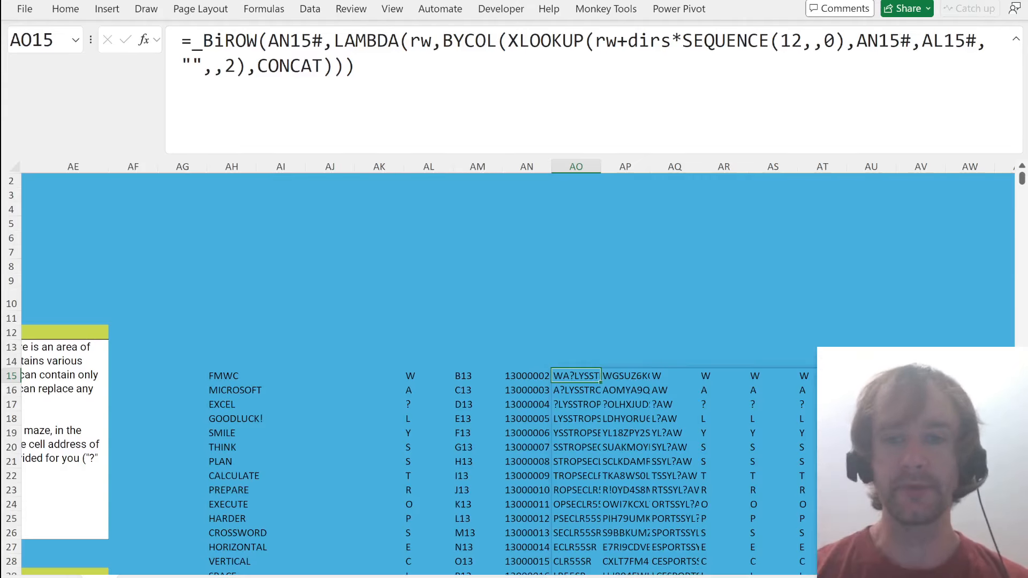
# - In AY15, stack the spilled direction strings into a single column, scanning by column, with =TOCOL(AO15#,,1)
pyautogui.hotkey('ctrl', 'Right')
pyautogui.hscroll(1, 672, 419)
pyautogui.hscroll(3, 672, 418)
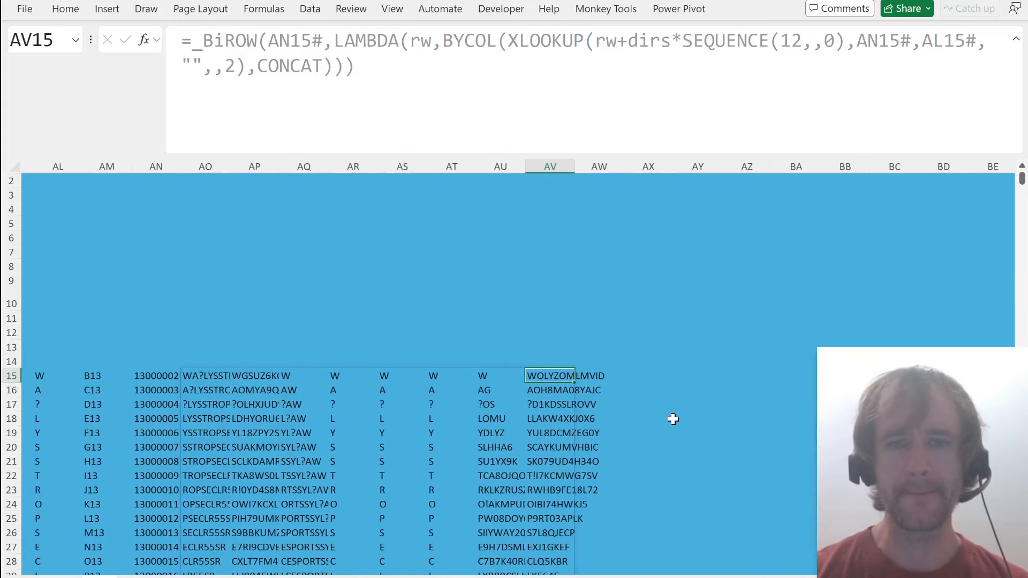
pyautogui.press('Right')
pyautogui.press('Right')
pyautogui.press('Right')
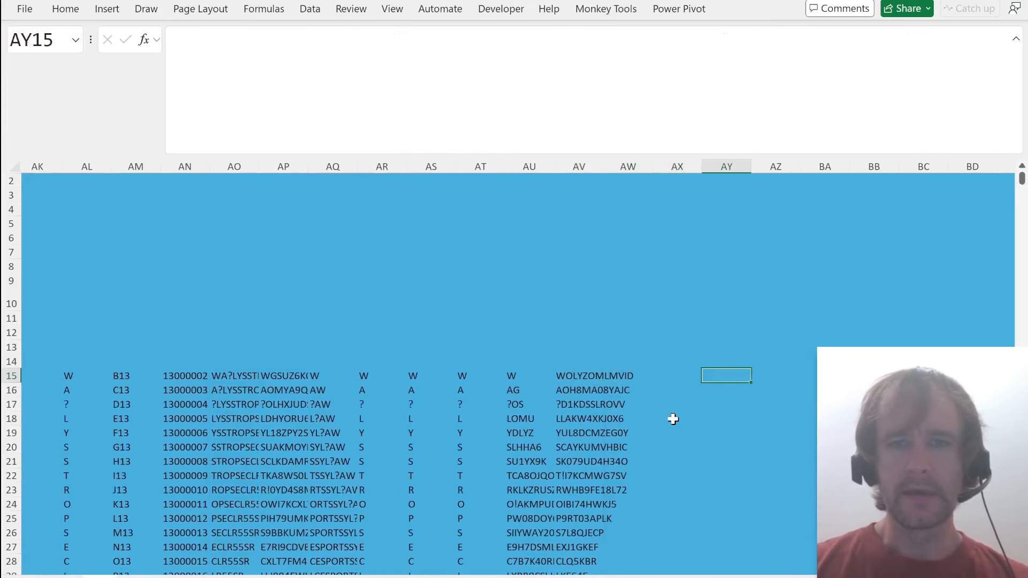
pyautogui.write('=toc')
pyautogui.press('Tab')
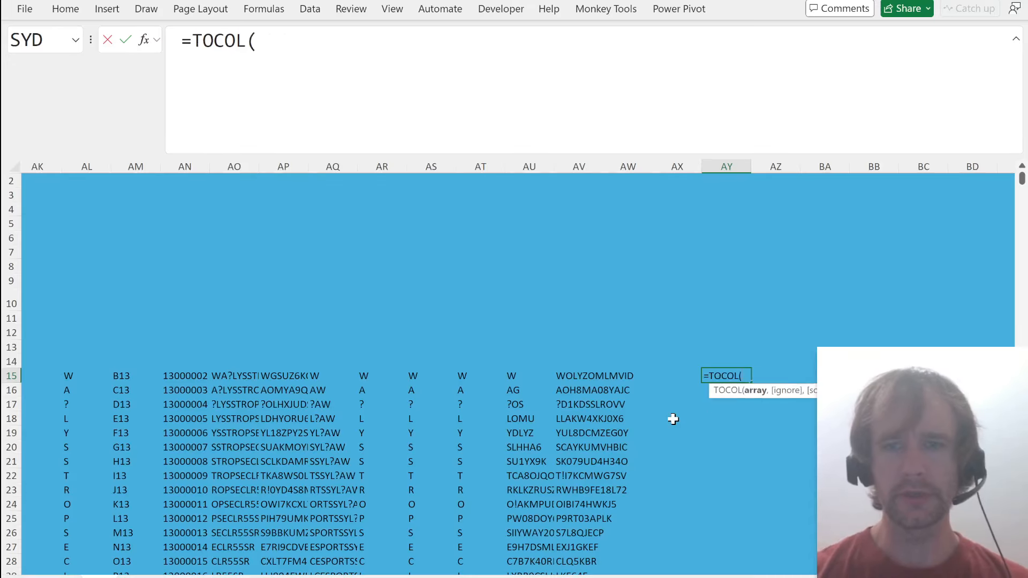
pyautogui.press('Left')
pyautogui.press('Left')
pyautogui.press('Left')
pyautogui.press('Left')
pyautogui.press('Left')
pyautogui.press('Left')
pyautogui.press('Left')
pyautogui.press('Left')
pyautogui.press('Left')
pyautogui.press('Left')
pyautogui.press('Left')
pyautogui.press('Left')
pyautogui.press('Right')
pyautogui.press('Right')
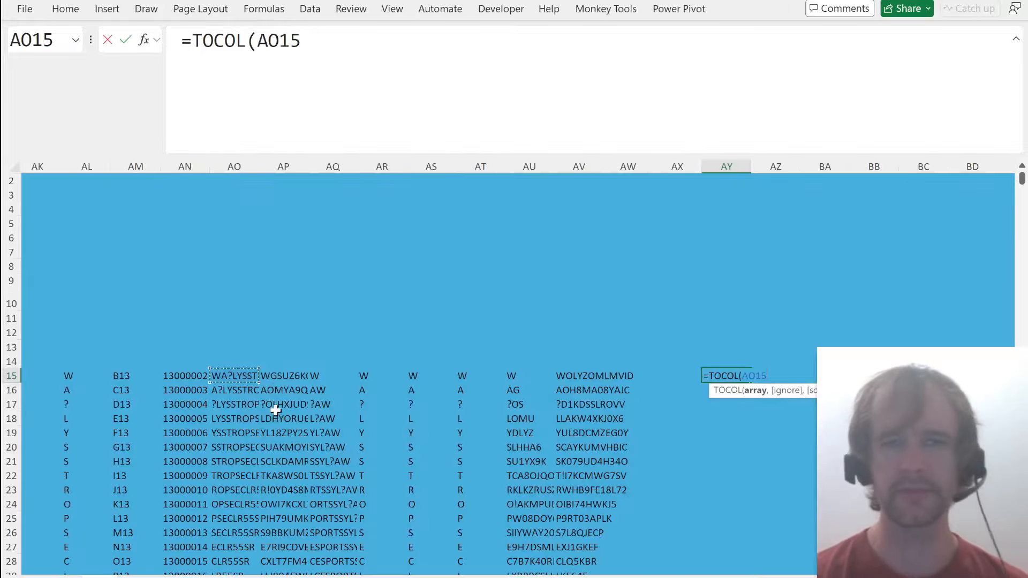
pyautogui.hotkey('ctrl', 'shift', 'Right')
pyautogui.hotkey('ctrl', 'shift', 'Down')
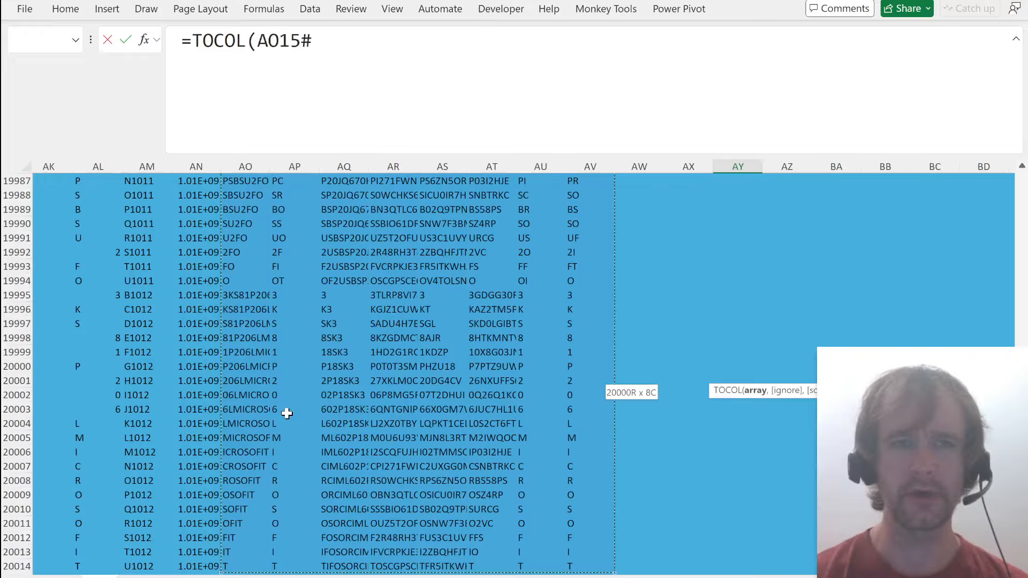
pyautogui.write(',')
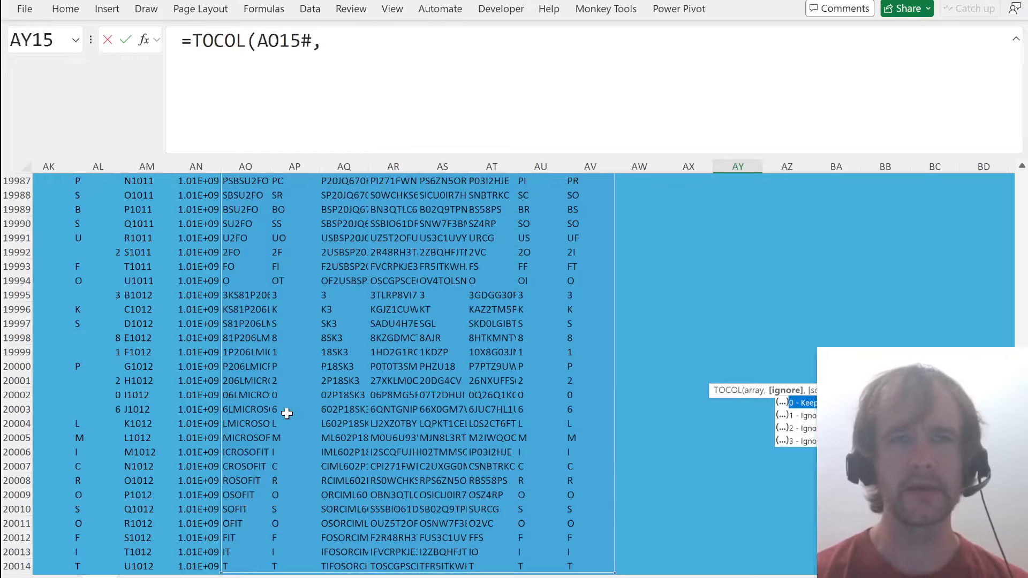
pyautogui.write(',)')
pyautogui.press('Return')
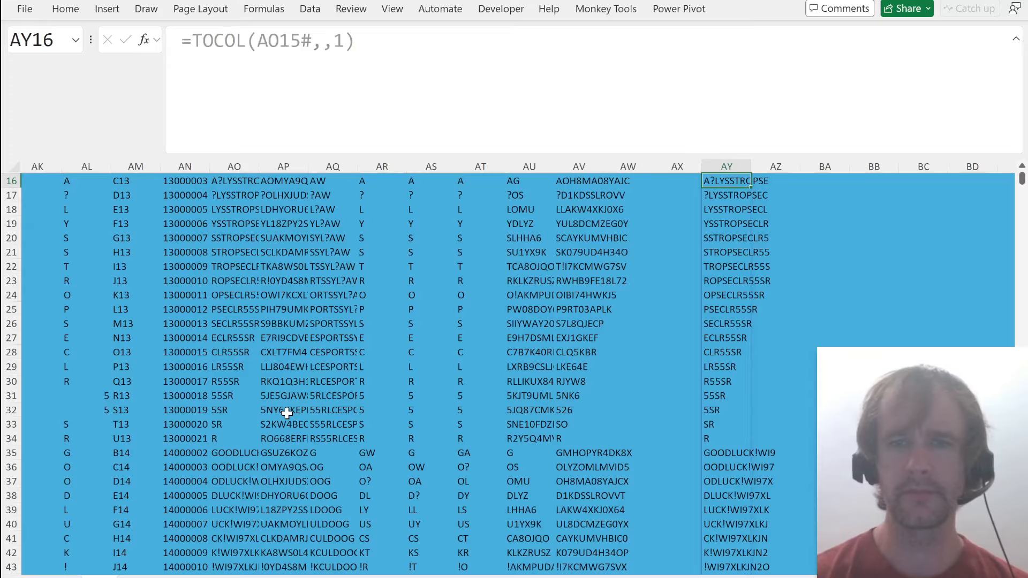
# - Move the TOCOL formula from AY15 to AZ15
pyautogui.press('Up')
pyautogui.press('Down')
pyautogui.hotkey('ctrl', 'x')
pyautogui.press('Right')
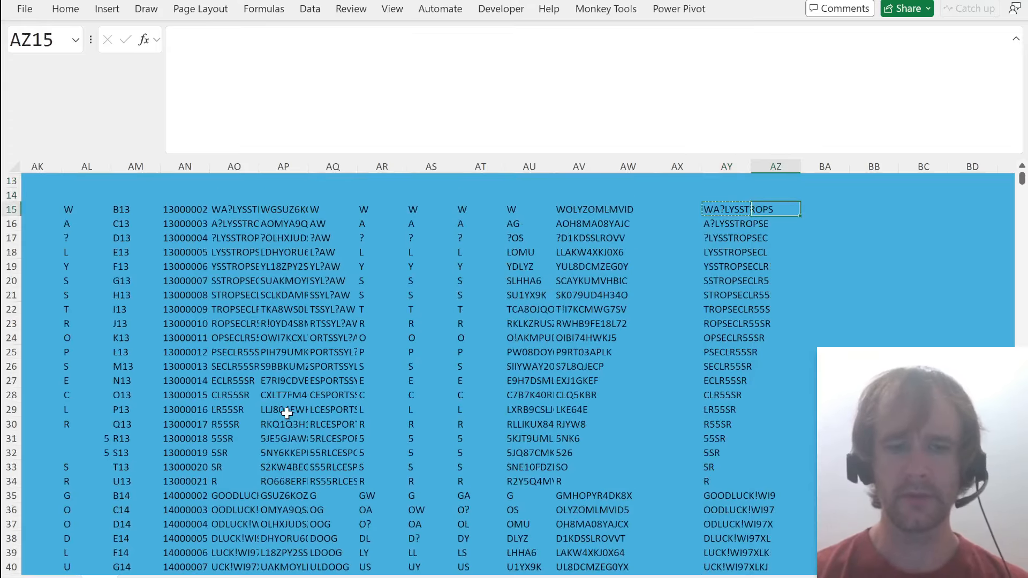
pyautogui.hotkey('ctrl', 'v')
# - Start a _flatten formula in AY15 with AO15#<>"" as its condition
pyautogui.press('Left')
pyautogui.write('=fla')
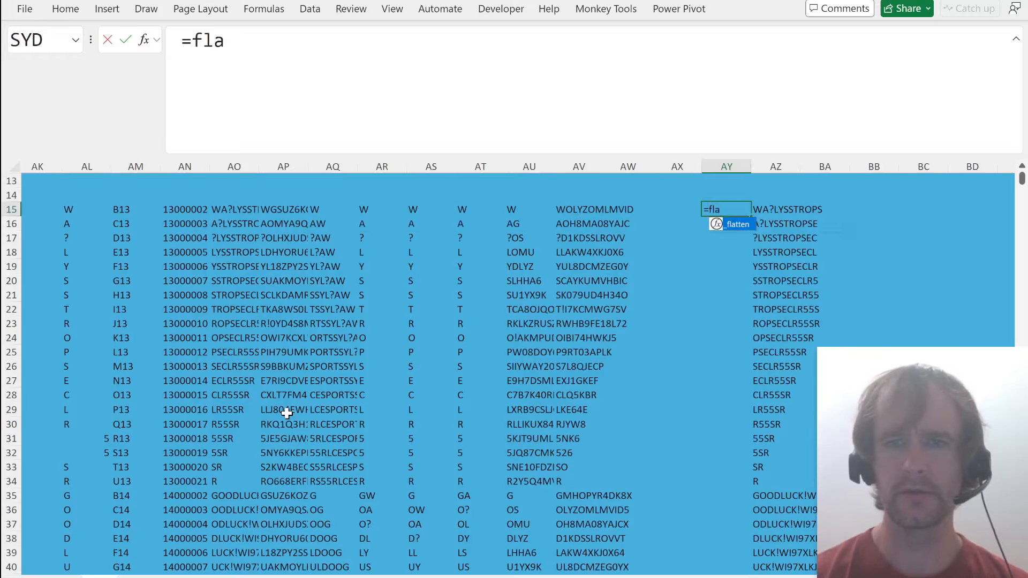
pyautogui.press('Tab')
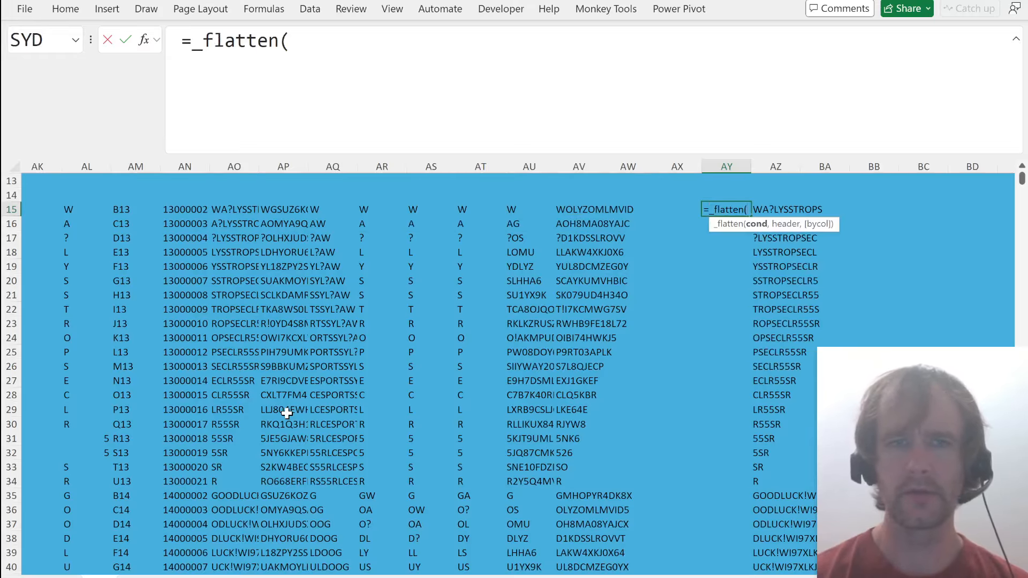
pyautogui.press('Left')
pyautogui.press('Left')
pyautogui.press('Left')
pyautogui.press('Left')
pyautogui.press('Left')
pyautogui.press('Left')
pyautogui.press('Left')
pyautogui.press('Left')
pyautogui.press('Left')
pyautogui.press('Left')
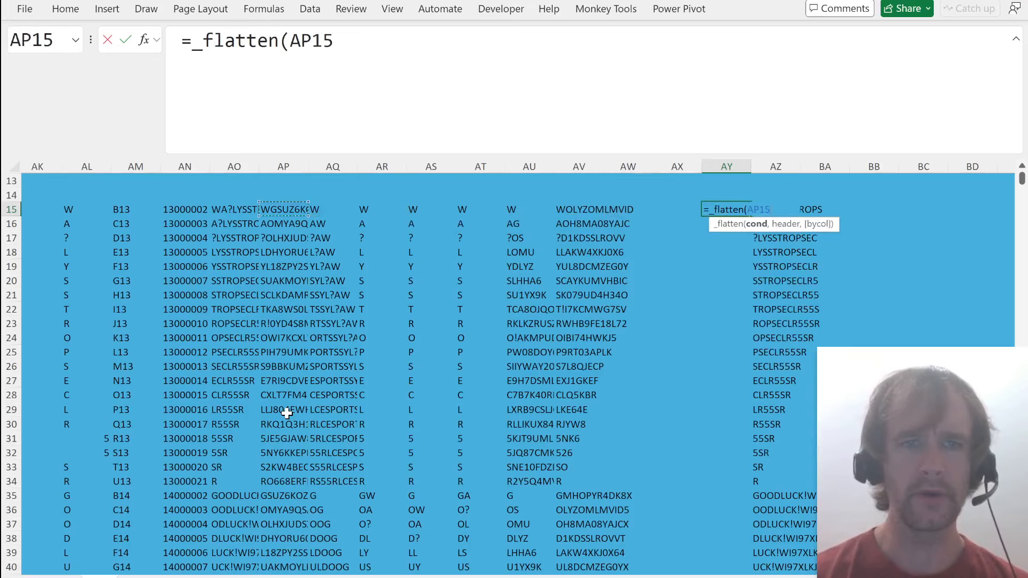
pyautogui.write('#<>')
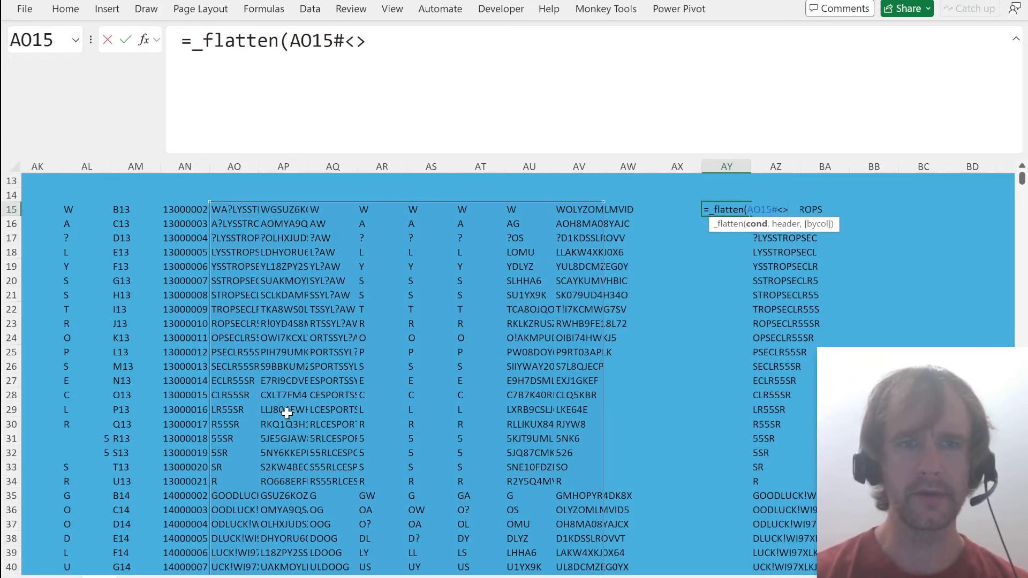
pyautogui.write('"",')
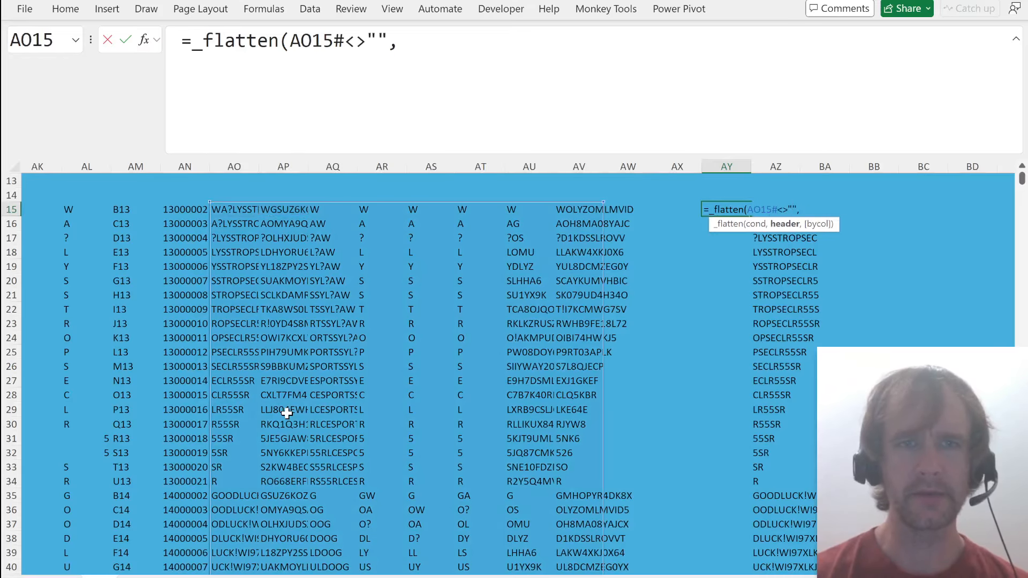
# - Use the spilled cell addresses AM15# as the header of the _flatten formula, enter it and select AY15
pyautogui.click(124, 208)
pyautogui.write('#)')
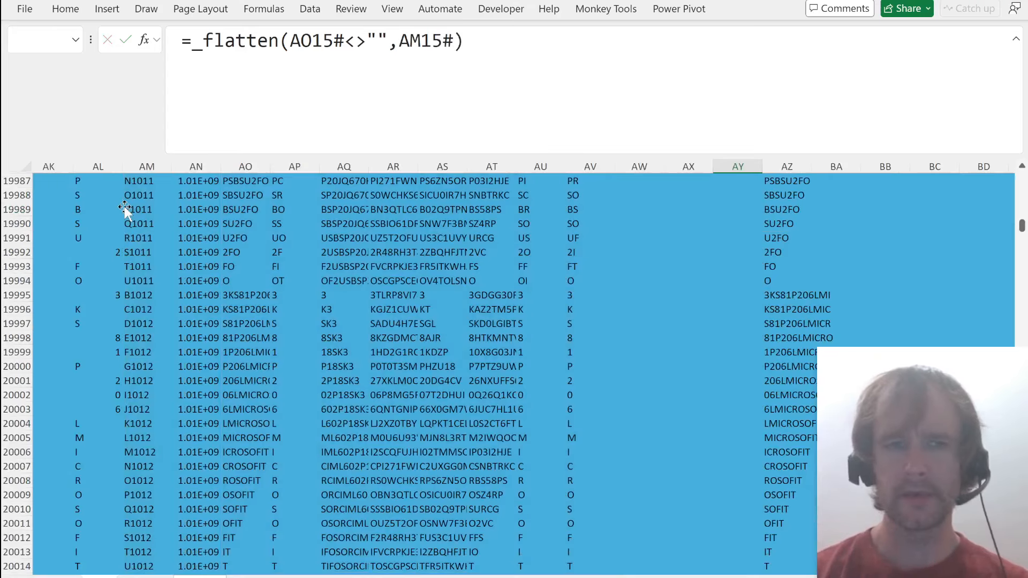
pyautogui.press('Return')
pyautogui.press('Up')
pyautogui.press('Up')
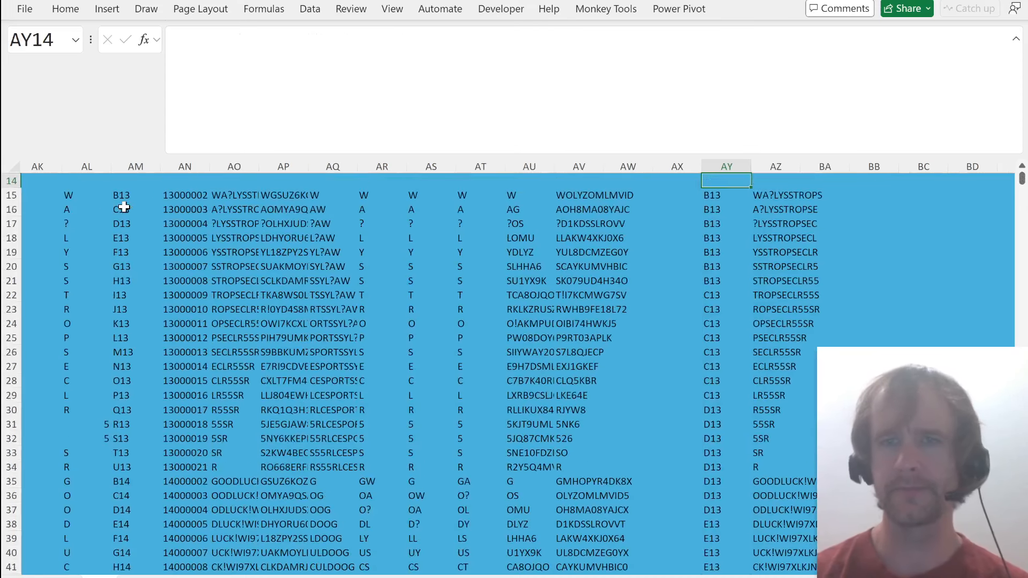
pyautogui.click(717, 194)
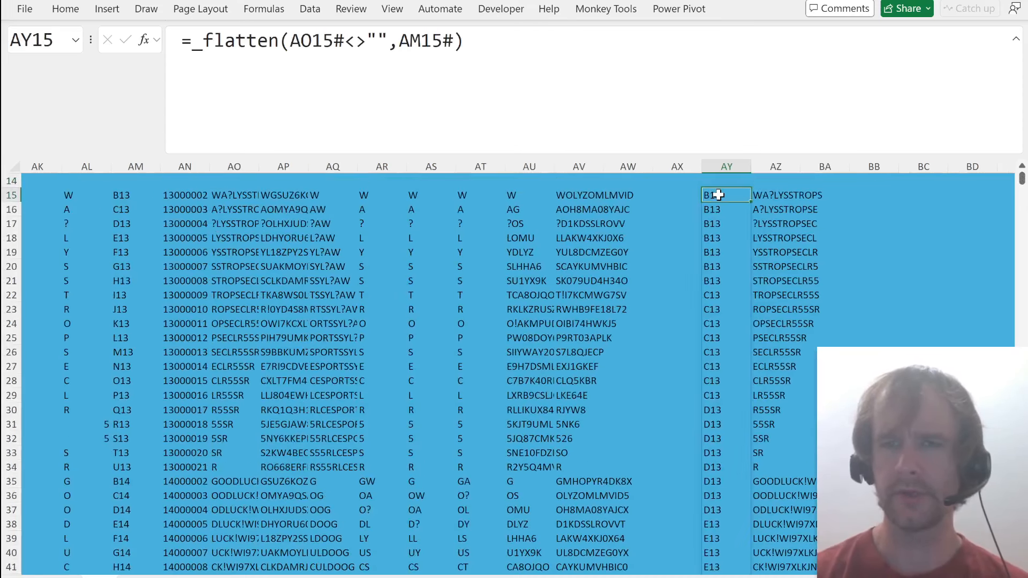
# - Add 1 as the bycol argument of the _flatten formula in AY15 so the addresses stack by column
pyautogui.click(453, 41)
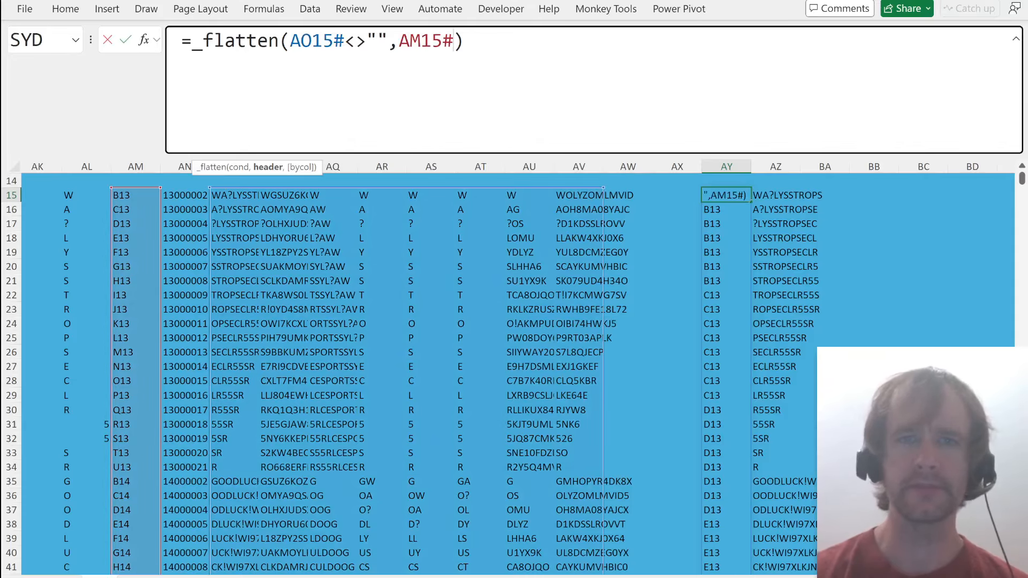
pyautogui.write(',1')
pyautogui.press('Return')
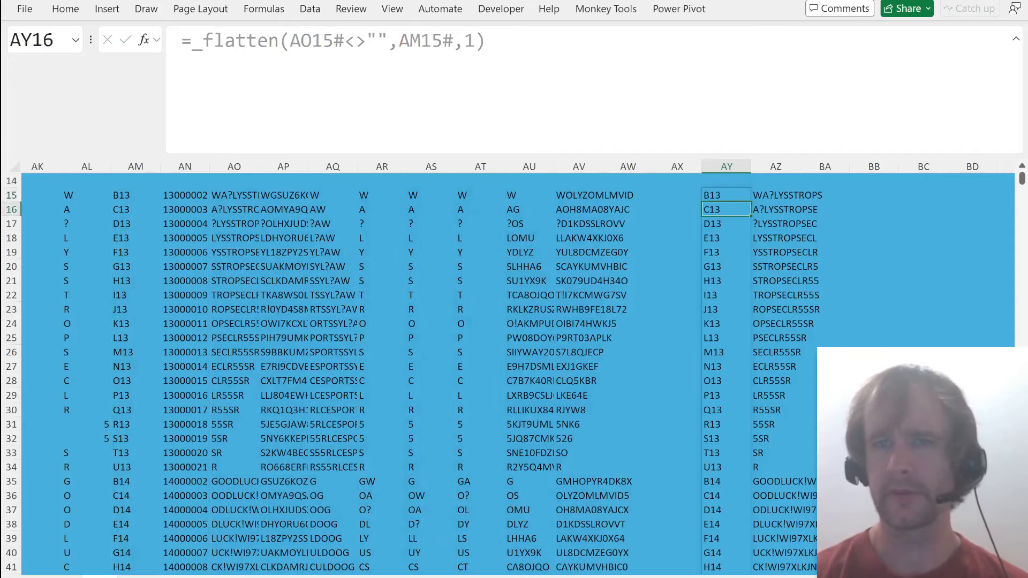
# - Compare the stacked cell addresses in column AY with the direction strings in column AZ and their source grid
pyautogui.press('Up')
pyautogui.hotkey('shift', 'Down')
pyautogui.hotkey('shift', 'Down')
pyautogui.hotkey('shift', 'Down')
pyautogui.hotkey('shift', 'Down')
pyautogui.hotkey('shift', 'Down')
pyautogui.hotkey('shift', 'Down')
pyautogui.hotkey('shift', 'Down')
pyautogui.hotkey('shift', 'Down')
pyautogui.hotkey('shift', 'Down')
pyautogui.hotkey('shift', 'Down')
pyautogui.hotkey('shift', 'Down')
pyautogui.hotkey('shift', 'Down')
pyautogui.hotkey('shift', 'Down')
pyautogui.hotkey('shift', 'Down')
pyautogui.hotkey('shift', 'Down')
pyautogui.hotkey('shift', 'Down')
pyautogui.hotkey('shift', 'Down')
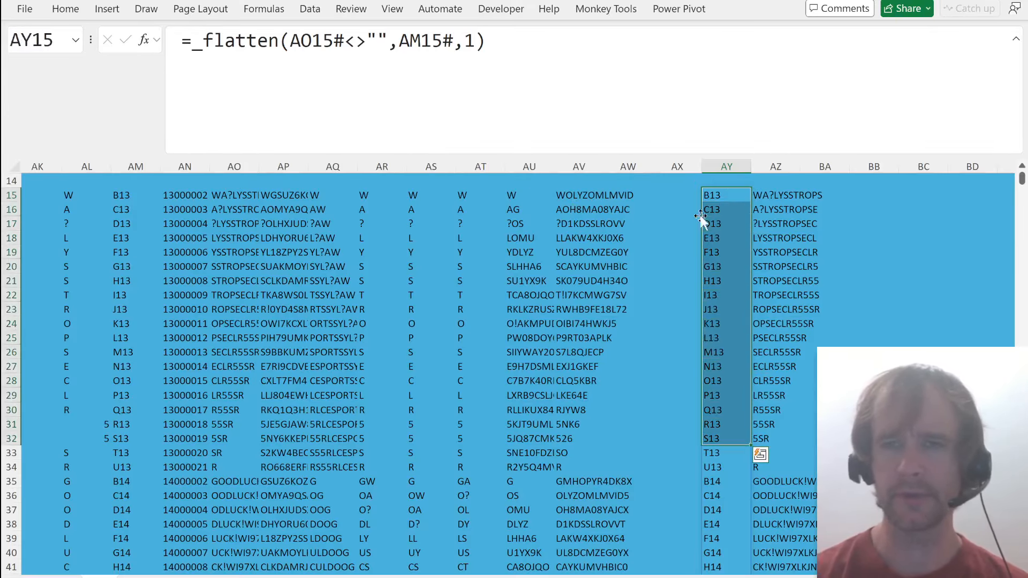
pyautogui.hscroll(4, 653, 274)
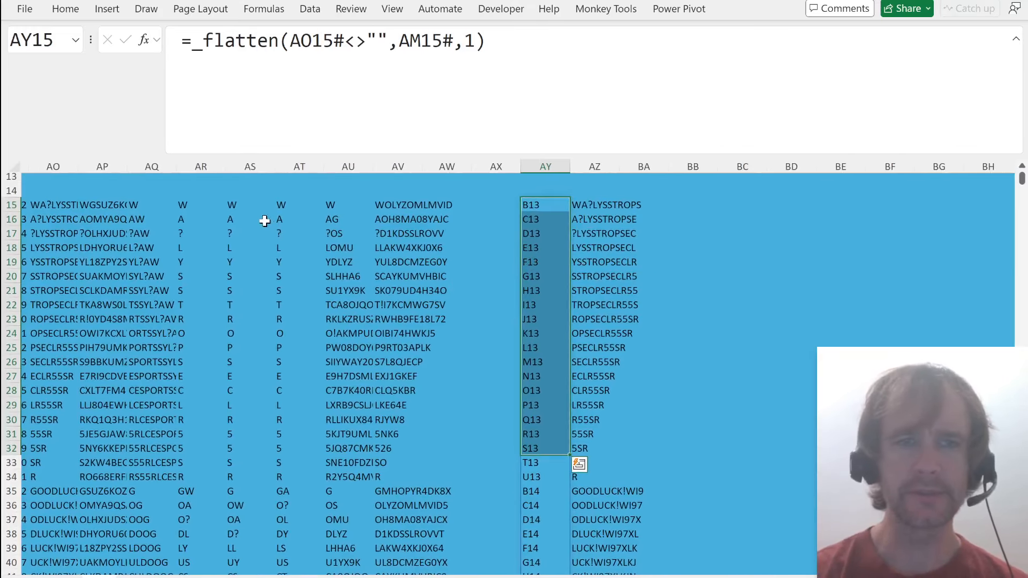
pyautogui.hscroll(-2, 271, 221)
pyautogui.click(652, 206)
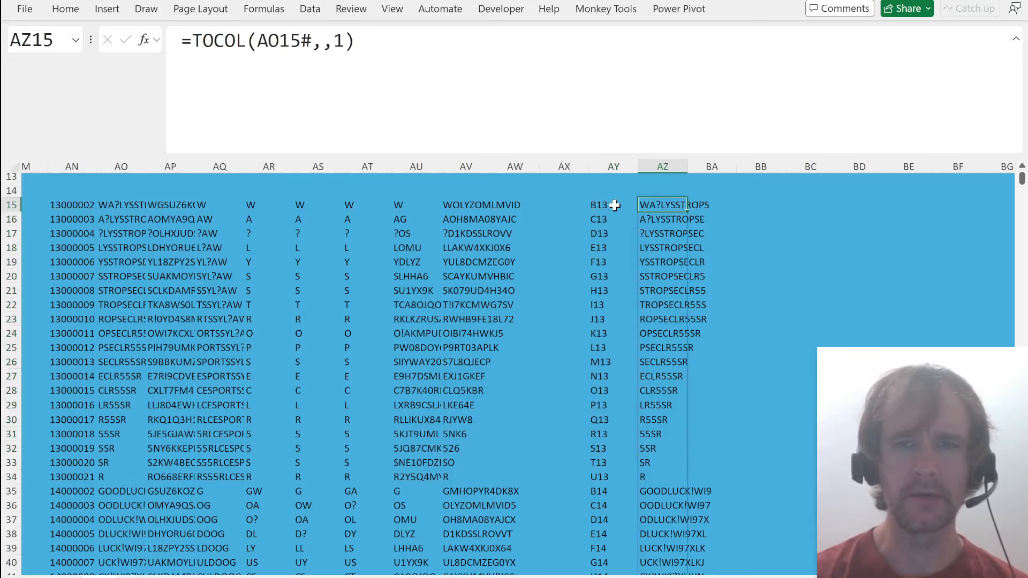
pyautogui.click(614, 204)
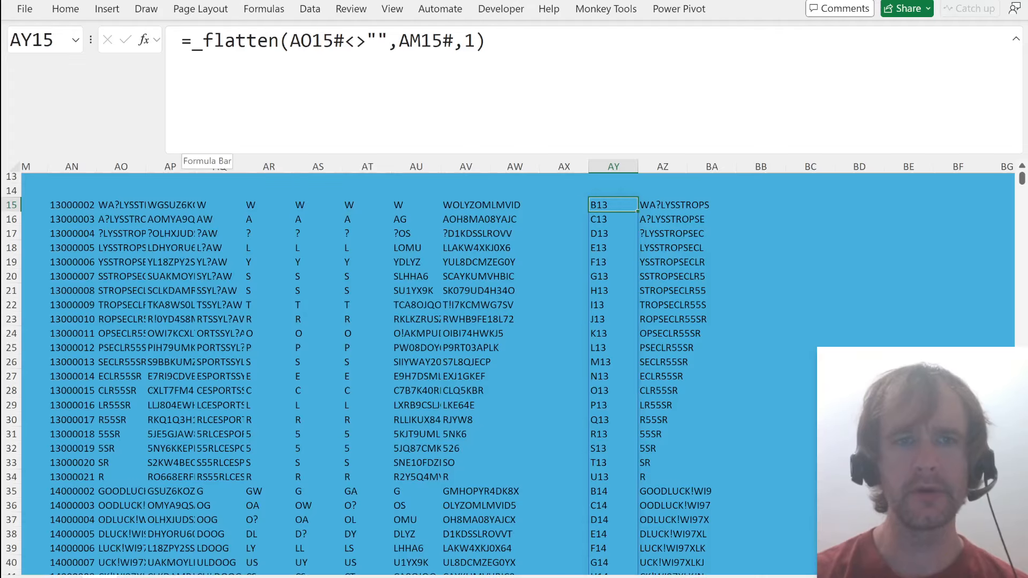
pyautogui.hscroll(-6, 316, 320)
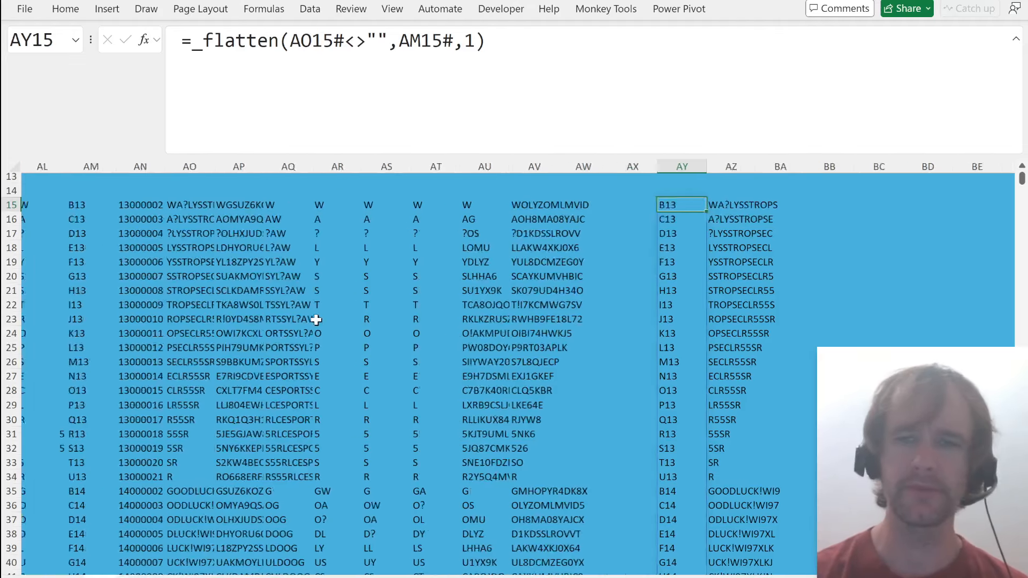
pyautogui.hscroll(3, 317, 320)
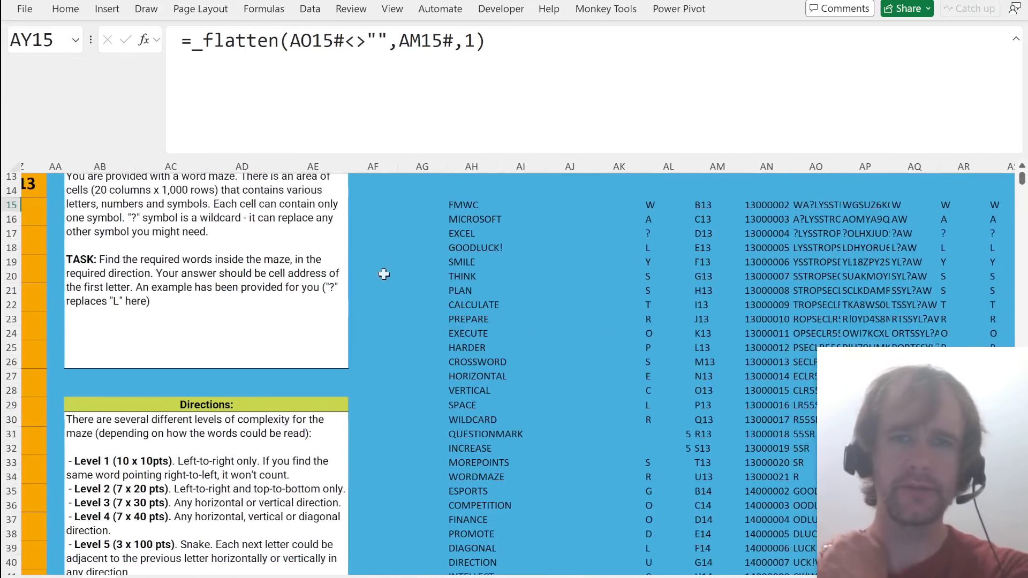
# - Start an XLOOKUP in AI15, beside the word list, with AH15#&"*" as the lookup value
pyautogui.click(476, 207)
pyautogui.press('Right')
pyautogui.write('=xl')
pyautogui.press('Tab')
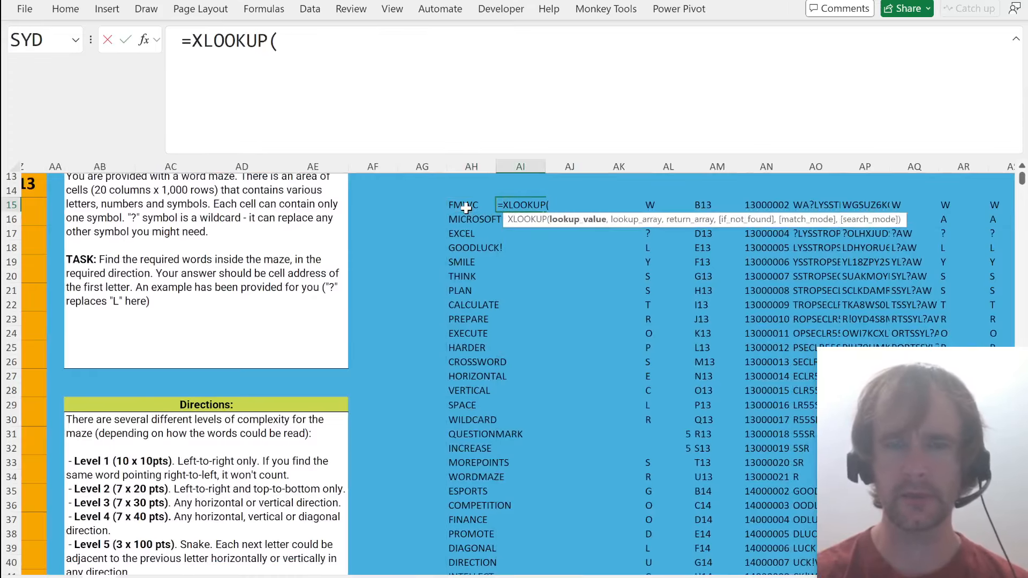
pyautogui.click(465, 208)
pyautogui.write('#')
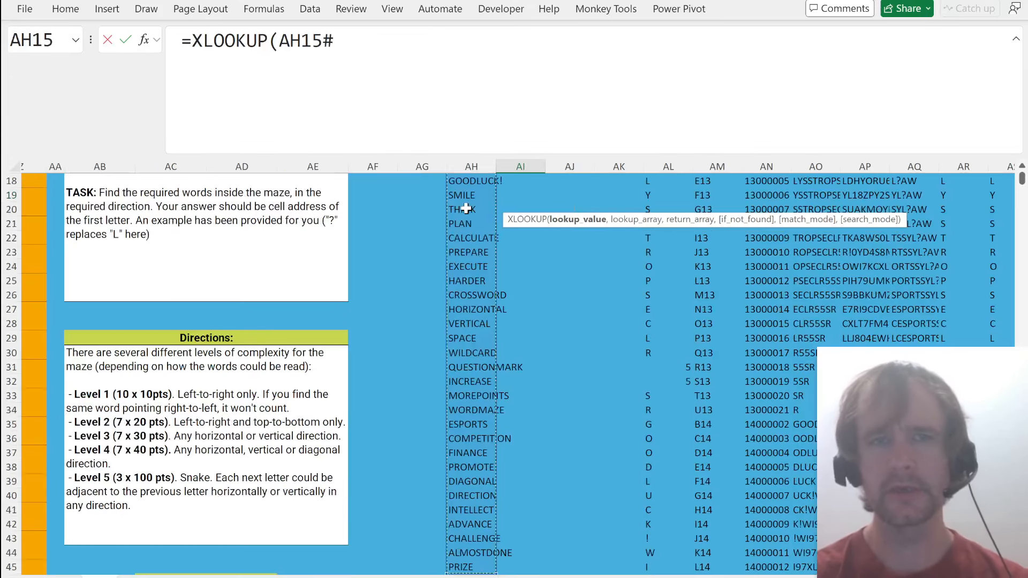
pyautogui.write('&"*')
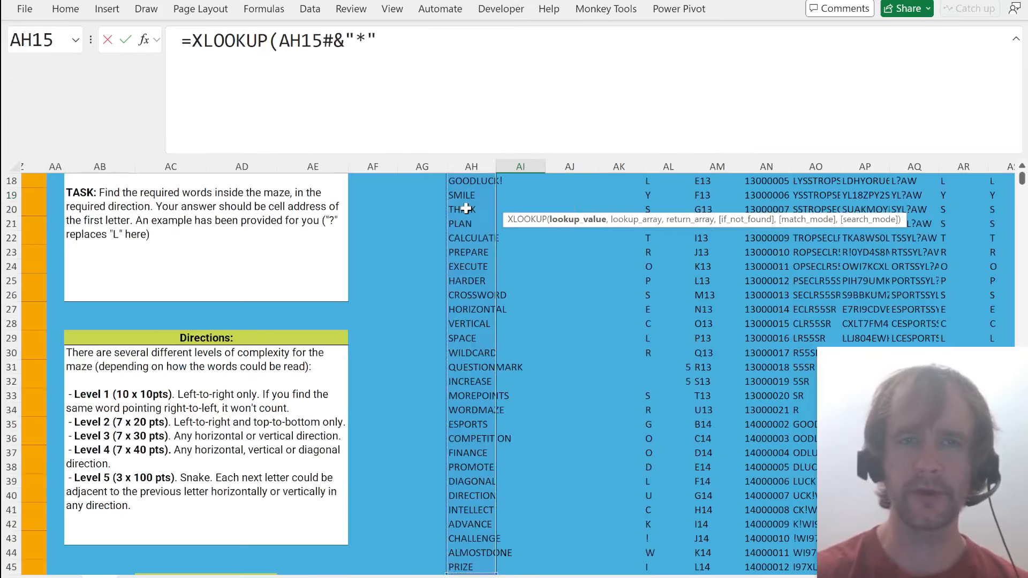
pyautogui.write('",')
# - Use the stacked strings AZ15# as the XLOOKUP's lookup array and the stacked addresses AY15# as its return array
pyautogui.hscroll(5, 571, 276)
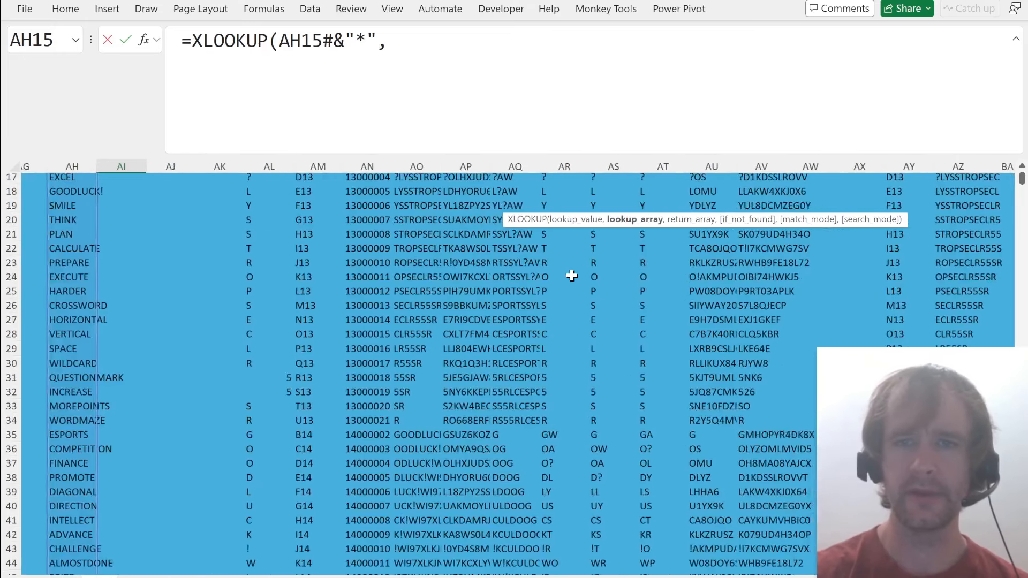
pyautogui.hscroll(1, 571, 276)
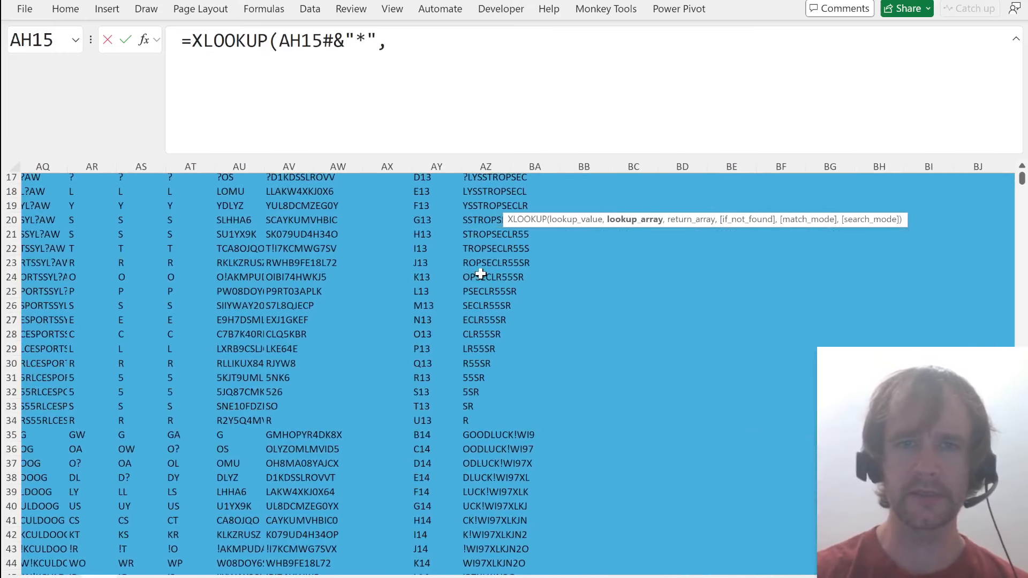
pyautogui.click(480, 274)
pyautogui.hotkey('ctrl', 'Up')
pyautogui.hotkey('ctrl', 'shift', 'Down')
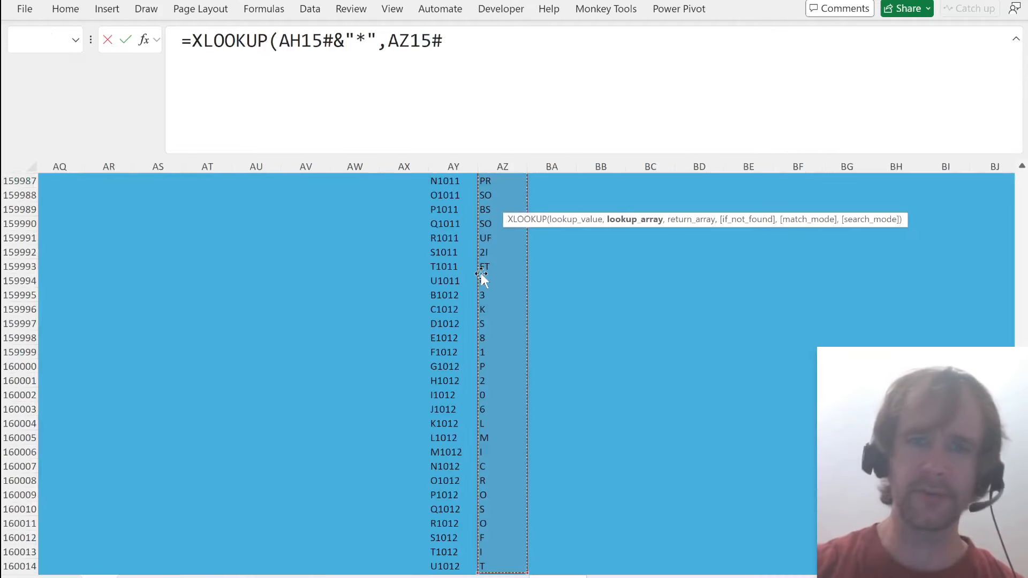
pyautogui.write(',')
pyautogui.click(442, 274)
pyautogui.hotkey('ctrl', 'Up')
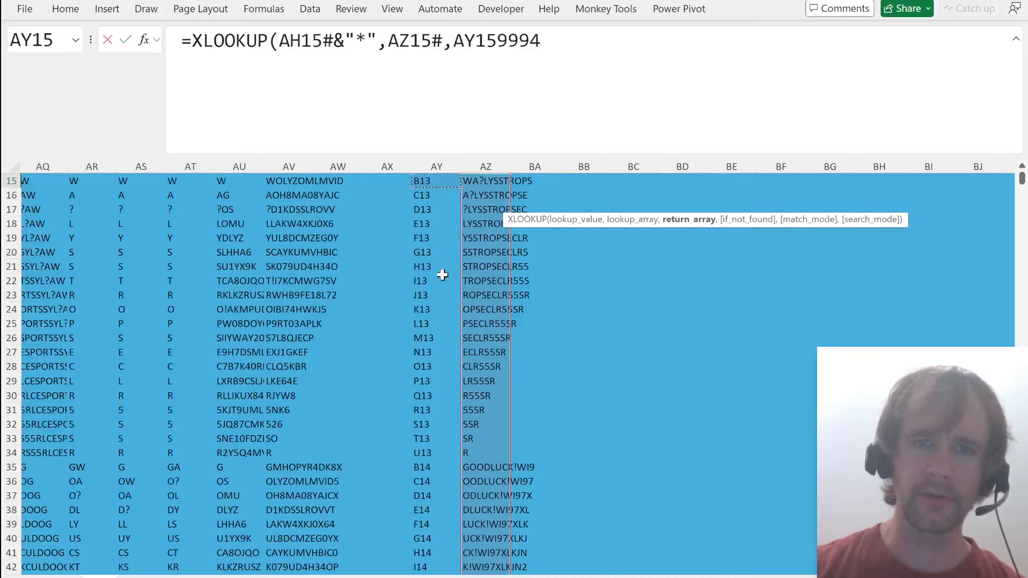
pyautogui.hotkey('ctrl', 'shift', 'Down')
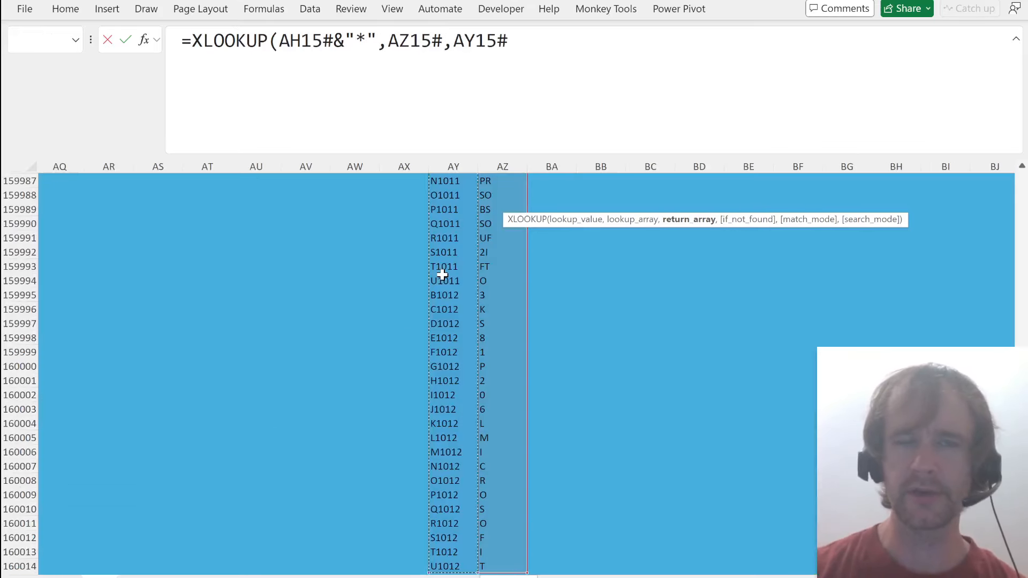
# - Set the XLOOKUP's match mode to 2 for wildcard matching, enter the formula and review the addresses returned for all words
pyautogui.write(',,')
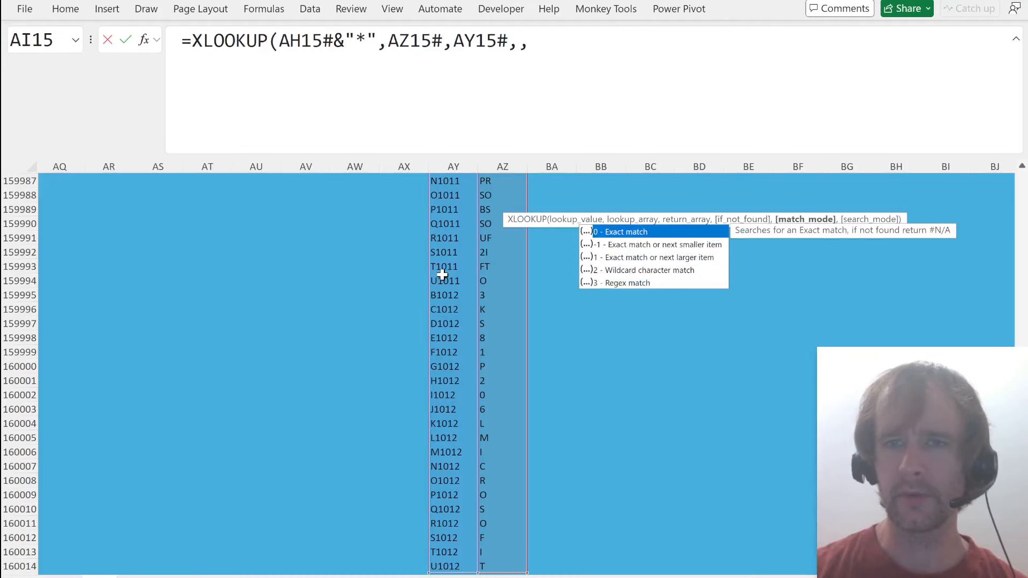
pyautogui.write('2)')
pyautogui.press('Return')
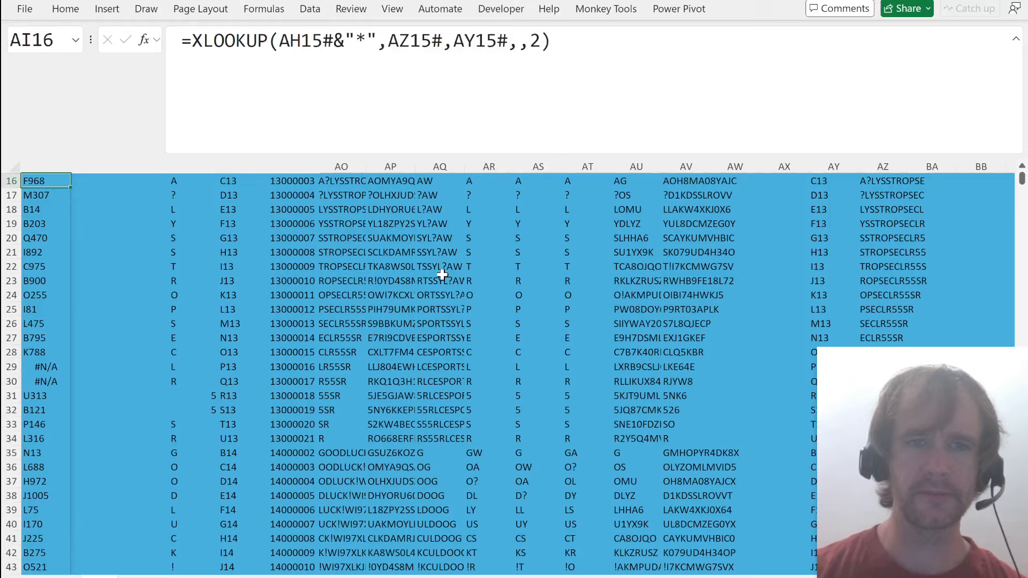
pyautogui.press('Left')
pyautogui.press('Left')
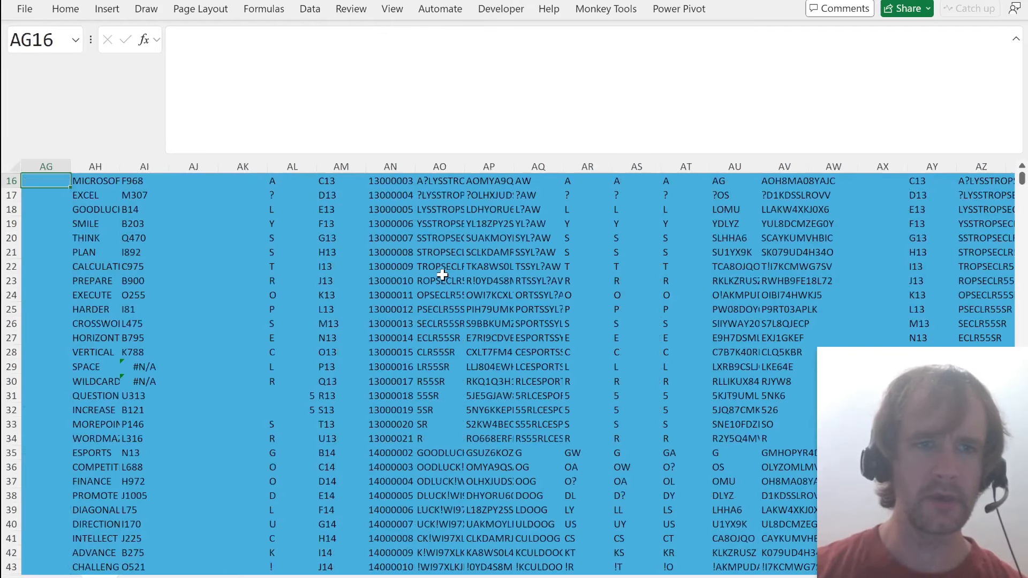
pyautogui.click(138, 366)
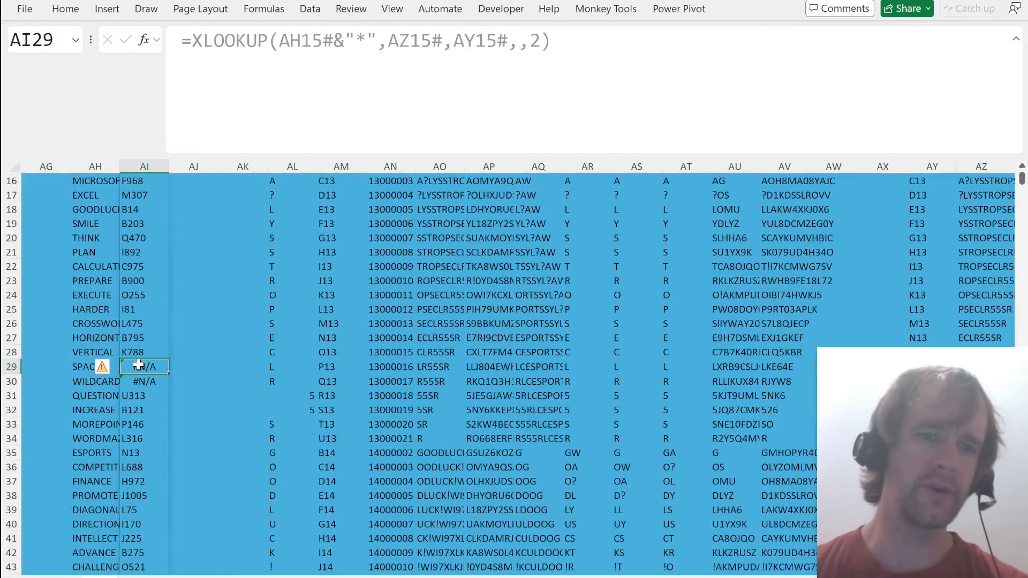
pyautogui.scroll(-5, 138, 365)
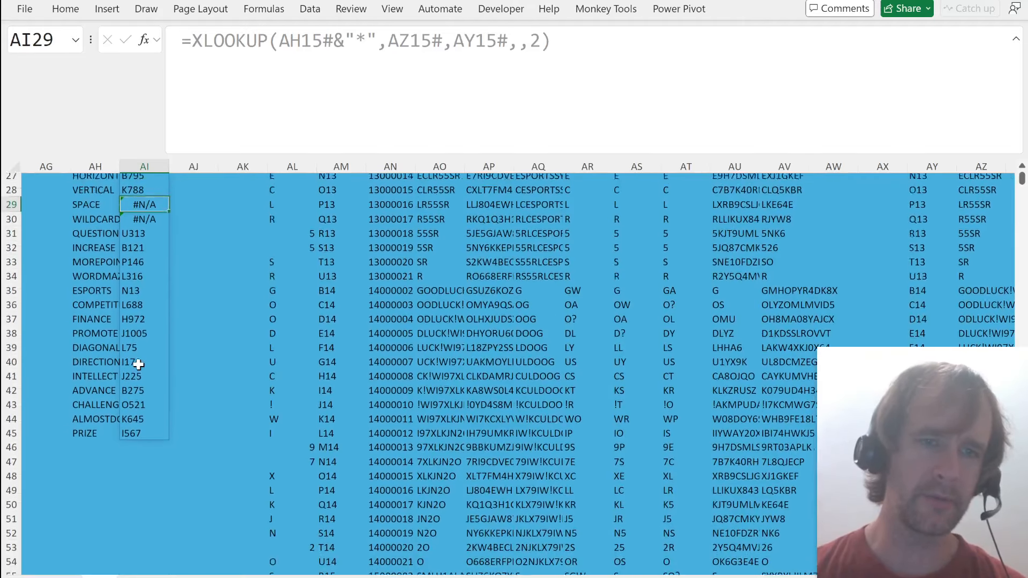
pyautogui.scroll(6, 139, 366)
# - Copy the spilled addresses from AI15 and paste them into the Excel Esports answer sheet starting at FMWC
pyautogui.click(136, 221)
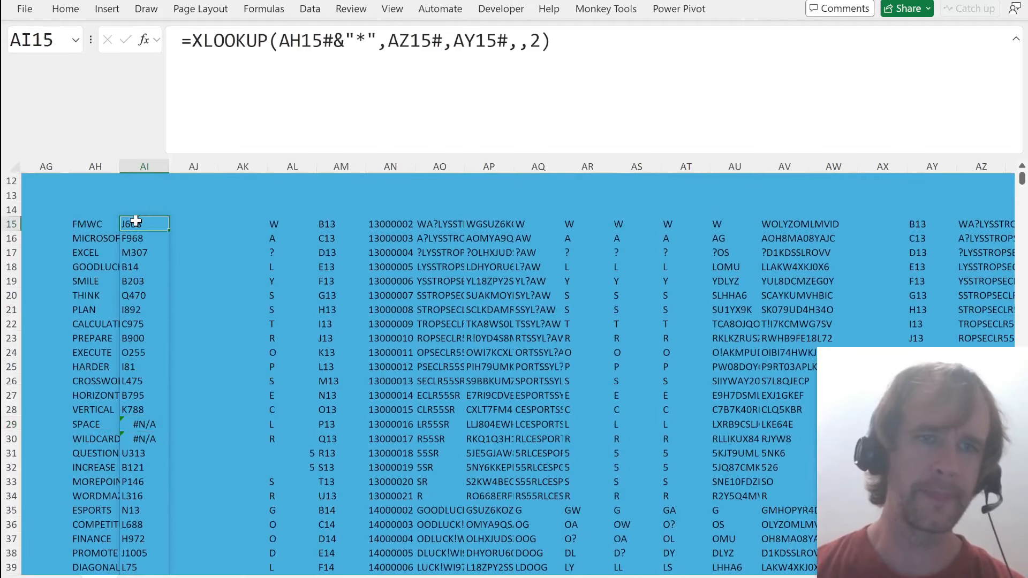
pyautogui.hotkey('ctrl', 'shift', 'u')
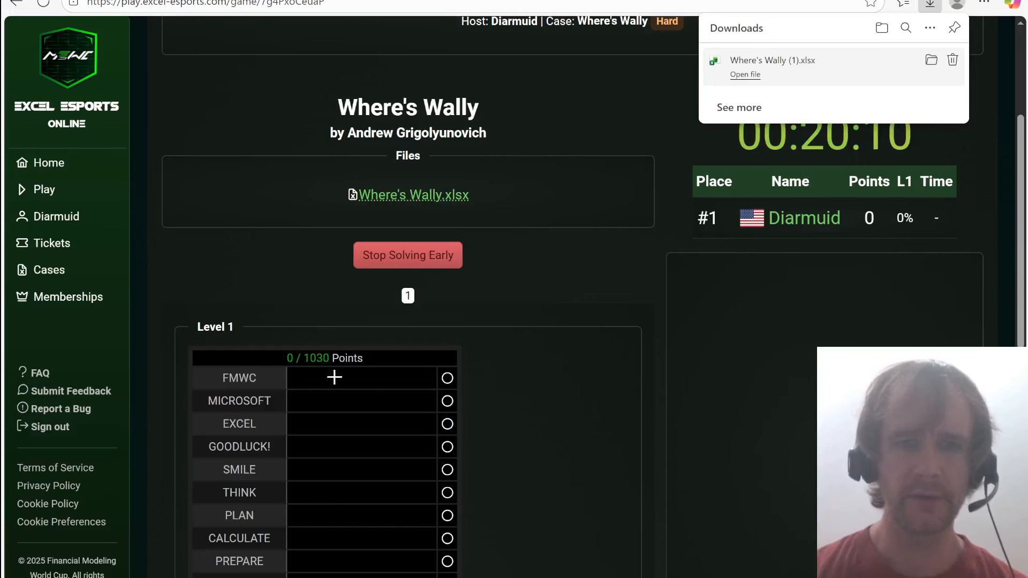
pyautogui.click(335, 377)
pyautogui.hotkey('ctrl', 'v')
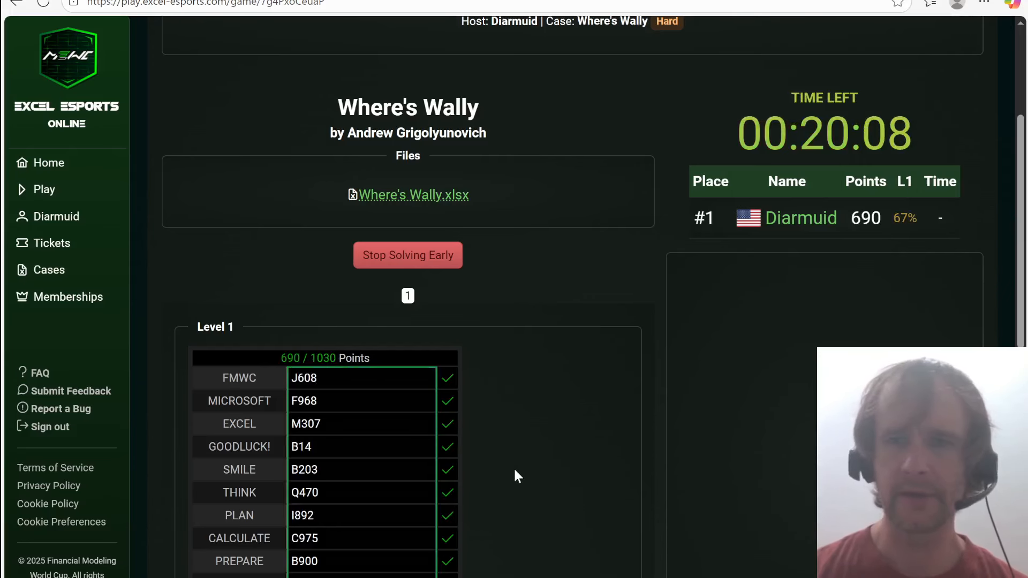
# - Clear the SPACE and WILDCARD answers on the answer sheet
pyautogui.scroll(-7, 515, 474)
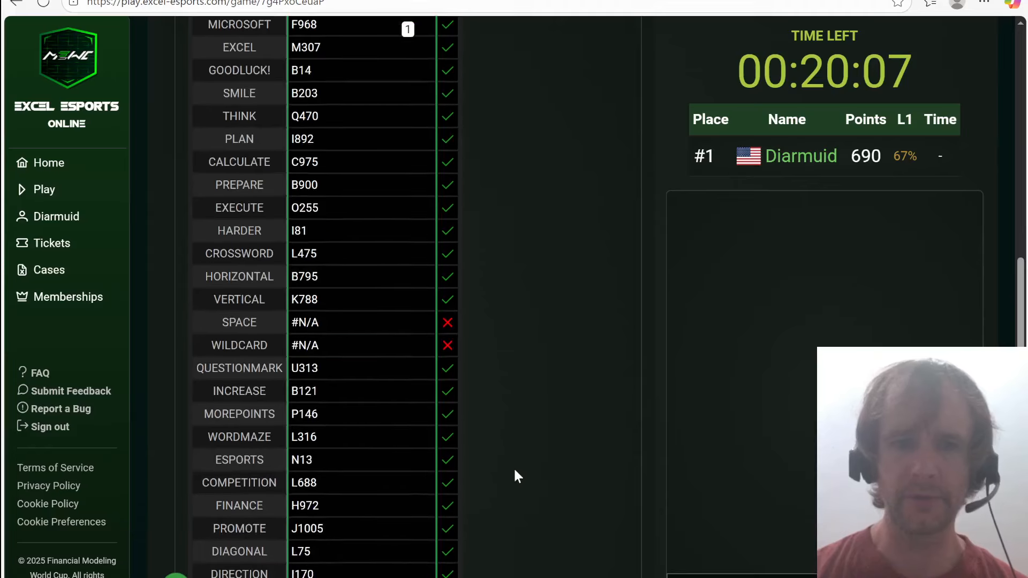
pyautogui.click(356, 323)
pyautogui.press('BackSpace')
pyautogui.press('BackSpace')
pyautogui.press('BackSpace')
pyautogui.press('BackSpace')
pyautogui.click(338, 349)
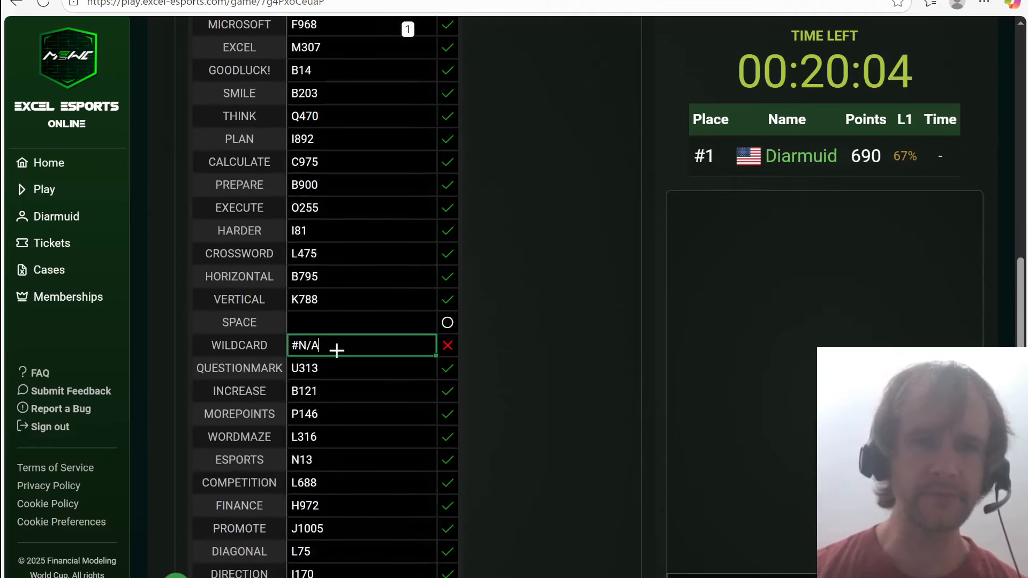
pyautogui.press('BackSpace')
pyautogui.press('BackSpace')
pyautogui.press('BackSpace')
# - Switch back to Excel and examine the direction strings and stacked column AZ for the unmatched words SPACE and WILDCARD
pyautogui.hotkey('alt', 'Tab')
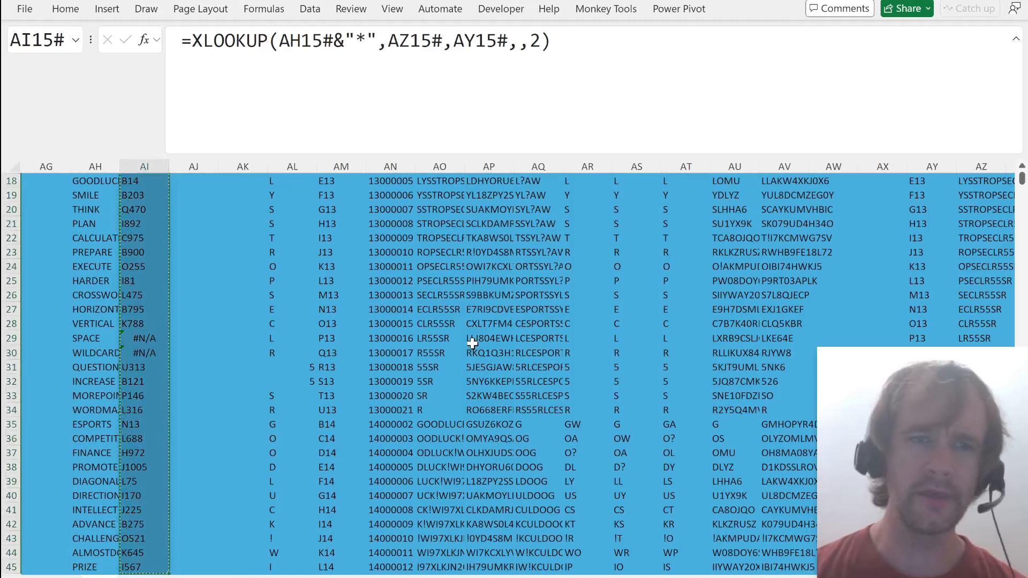
pyautogui.hscroll(7, 472, 343)
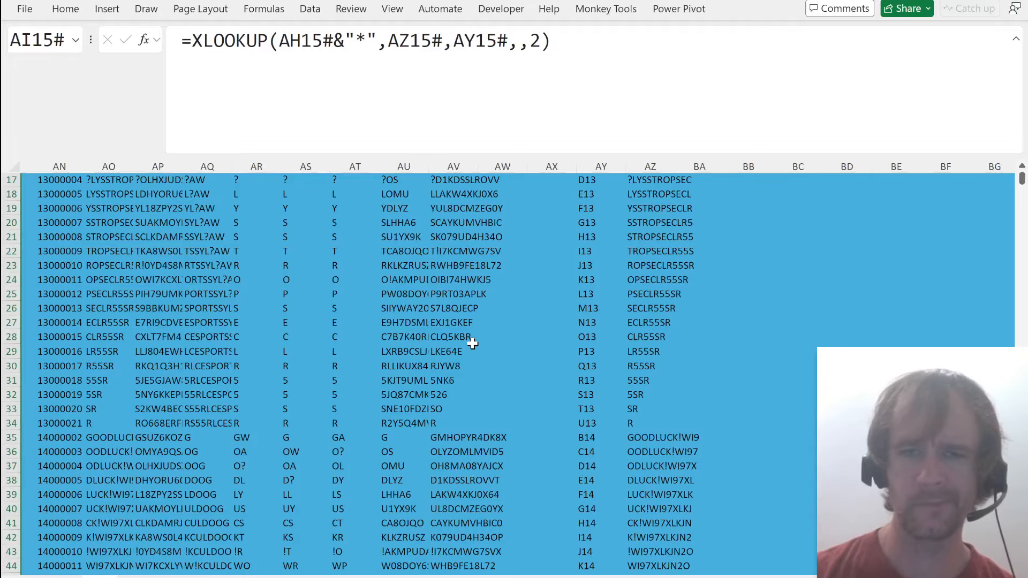
pyautogui.hscroll(-7, 472, 343)
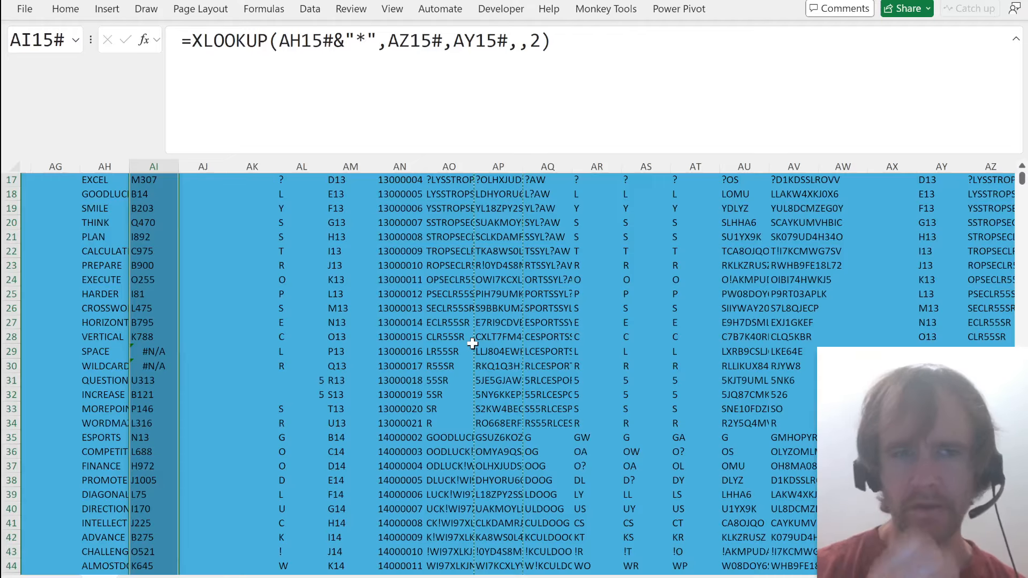
pyautogui.click(192, 351)
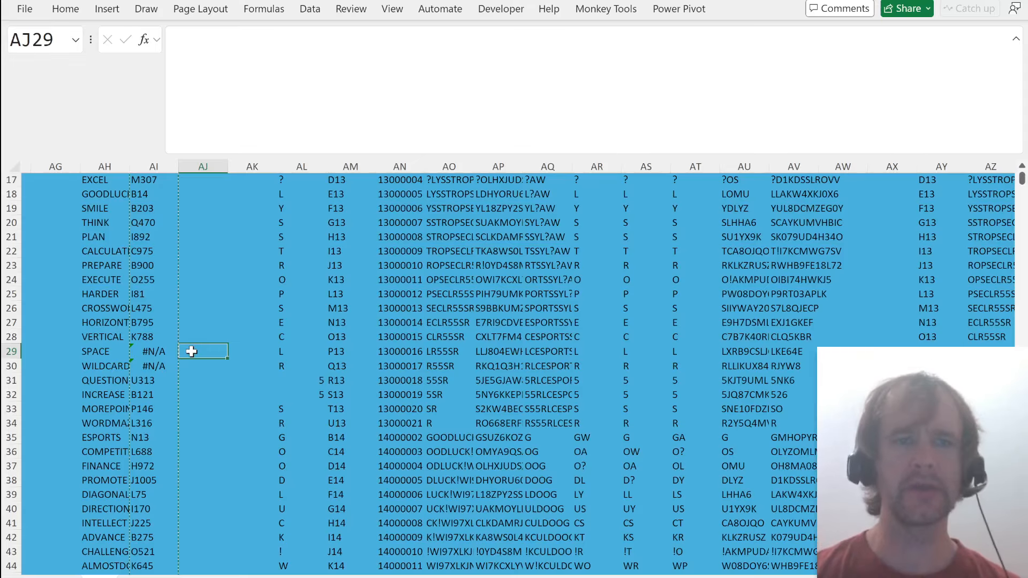
pyautogui.press('Left')
pyautogui.press('Right')
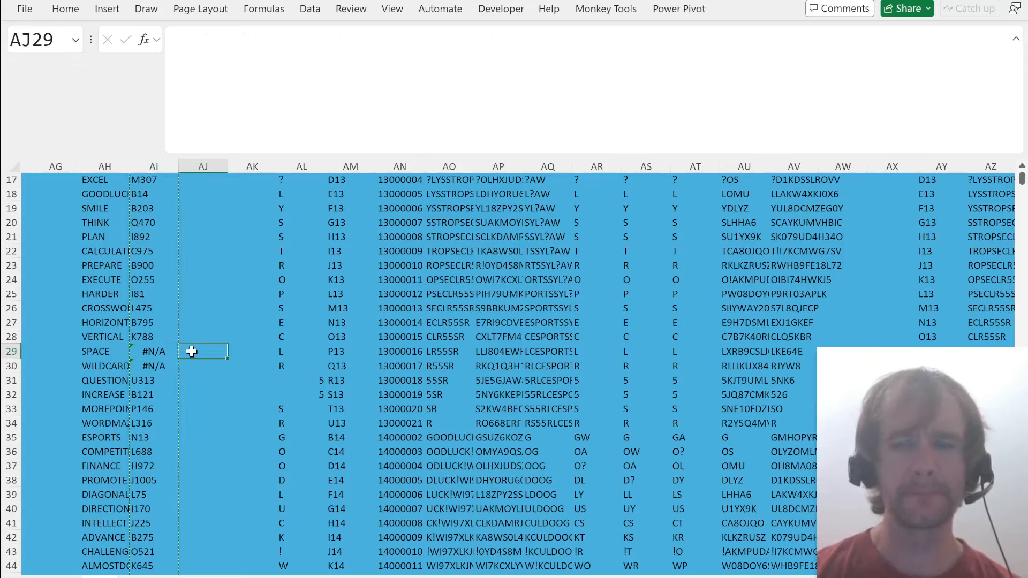
pyautogui.write('=')
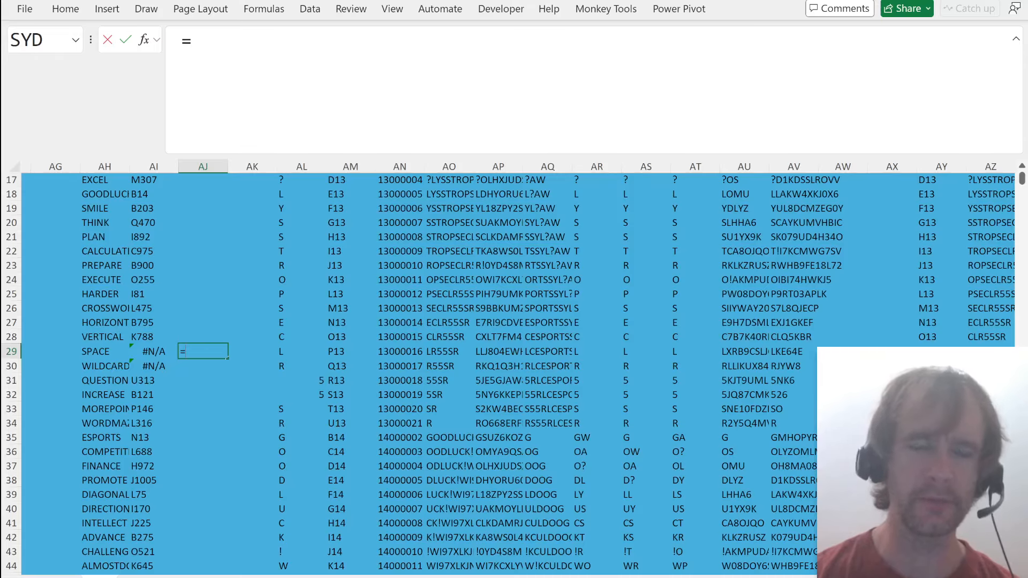
pyautogui.press('Escape')
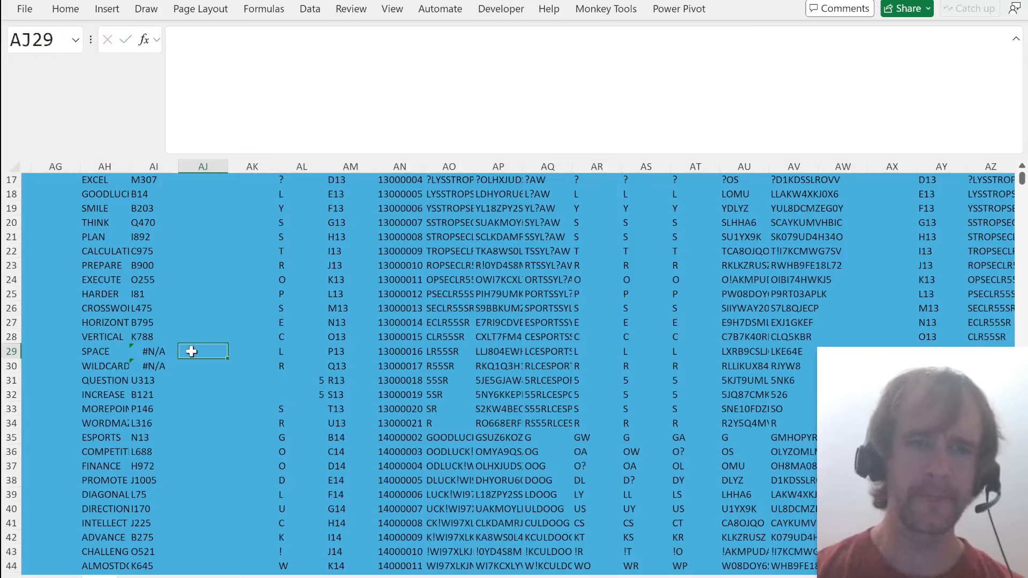
pyautogui.hotkey('ctrl', 'shift', 'Right')
pyautogui.hotkey('ctrl', 'shift', 'Right')
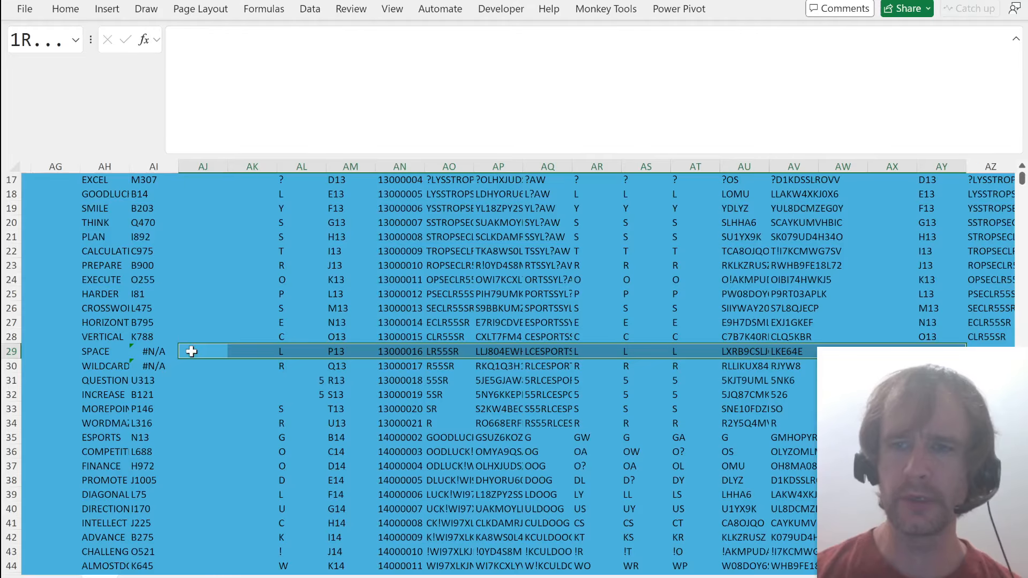
pyautogui.hscroll(5, 413, 348)
pyautogui.click(572, 347)
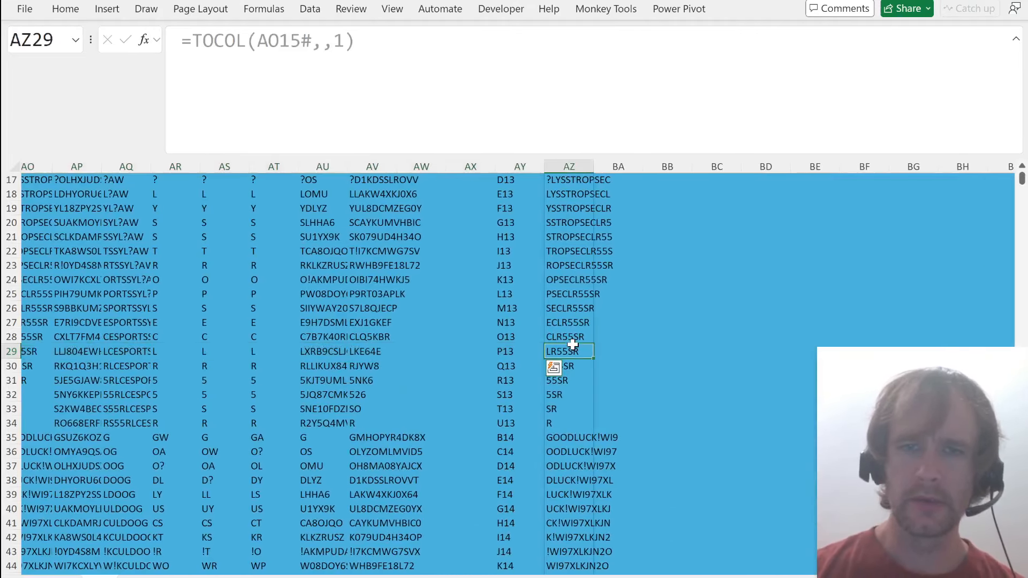
# - Examine the stacked strings at the top of column AZ and the lookup errors beside SPACE and WILDCARD in the word list
pyautogui.hotkey('ctrl', 'Up')
pyautogui.hotkey('ctrl', 'shift', 'Down')
pyautogui.press('Up')
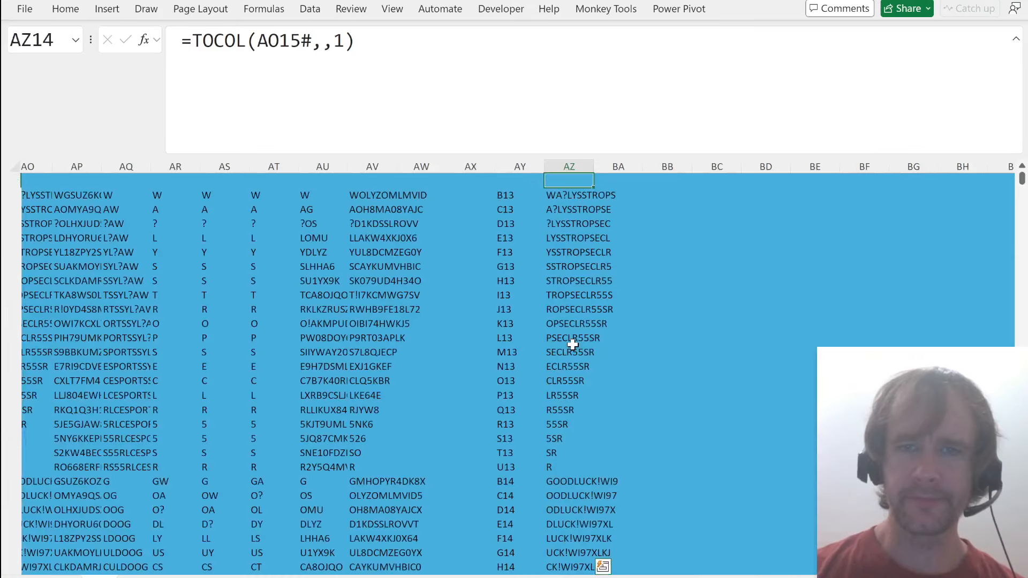
pyautogui.press('Down')
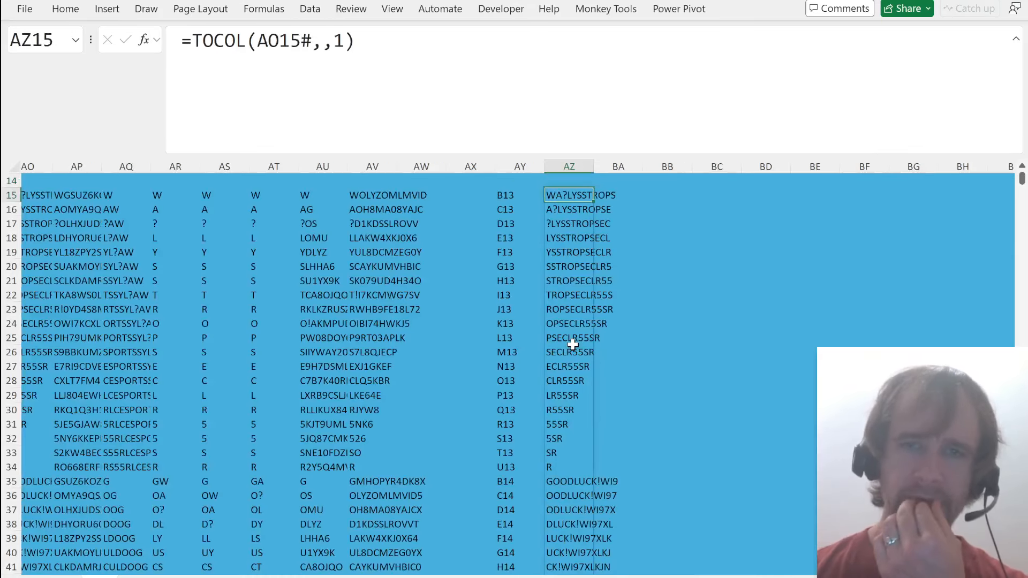
pyautogui.hscroll(-5, 457, 393)
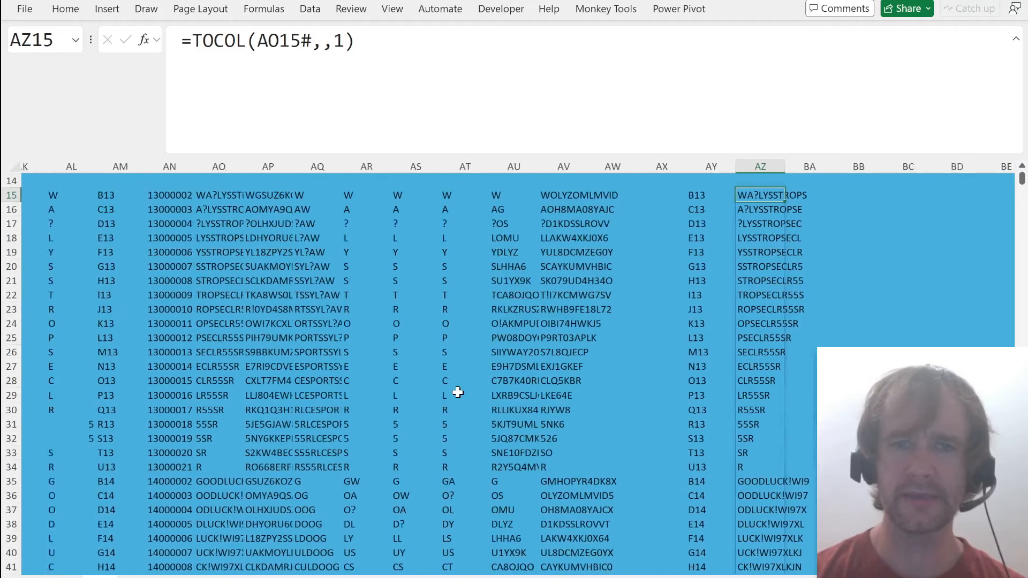
pyautogui.hscroll(-3, 456, 391)
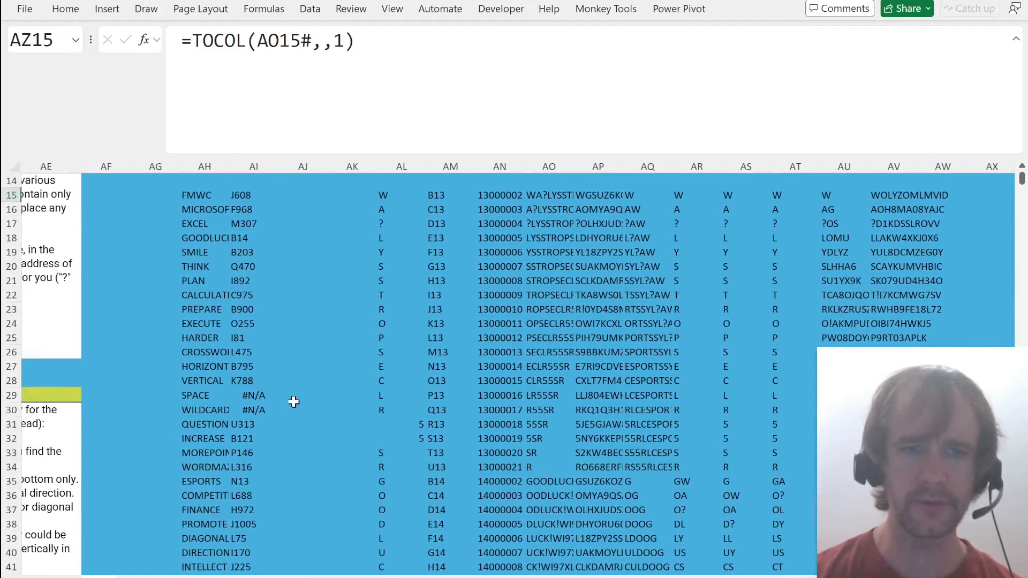
pyautogui.click(281, 397)
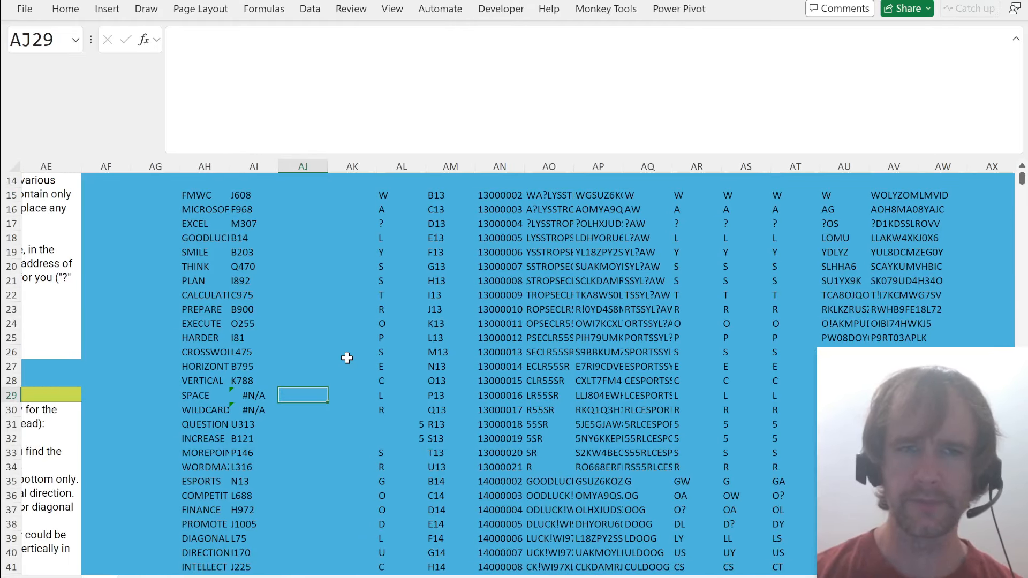
pyautogui.hscroll(5, 347, 358)
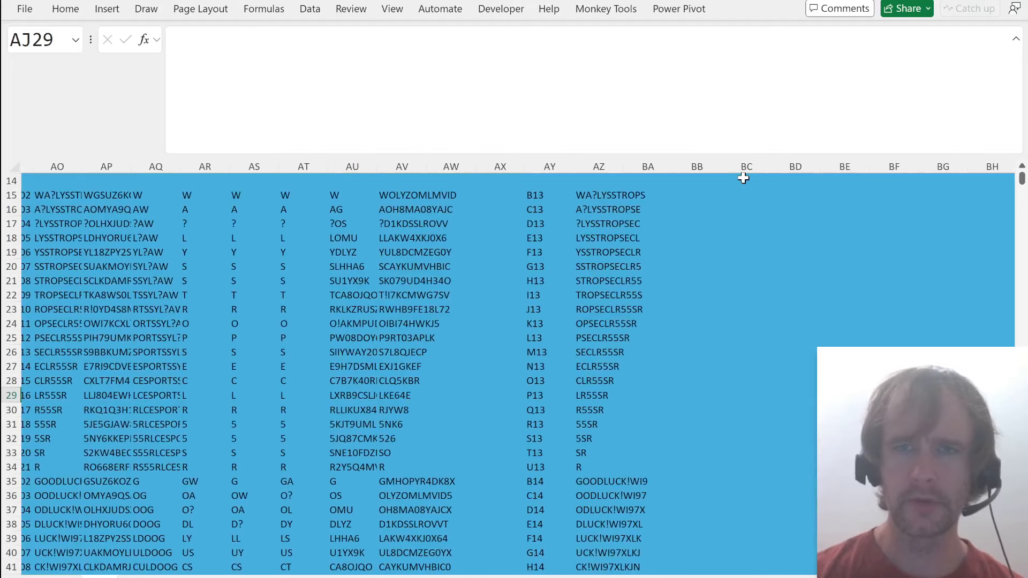
# - Enter =COUNTIFS(AH29,AZ15#) in BA15 to test every stacked string against the word SPACE
pyautogui.click(592, 201)
pyautogui.press('Right')
pyautogui.write('=countifs')
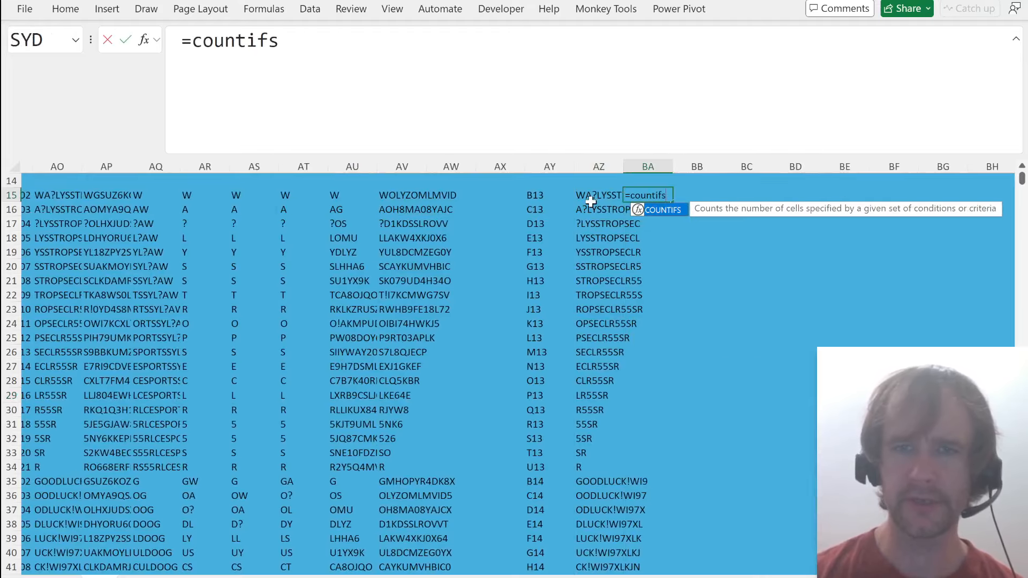
pyautogui.press('Tab')
pyautogui.click(590, 200)
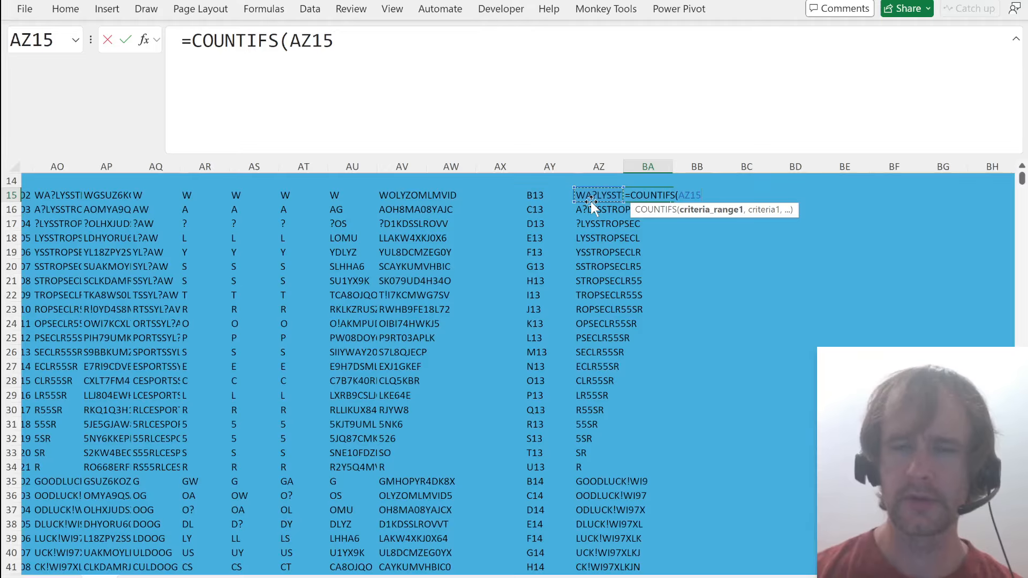
pyautogui.hscroll(-5, 191, 394)
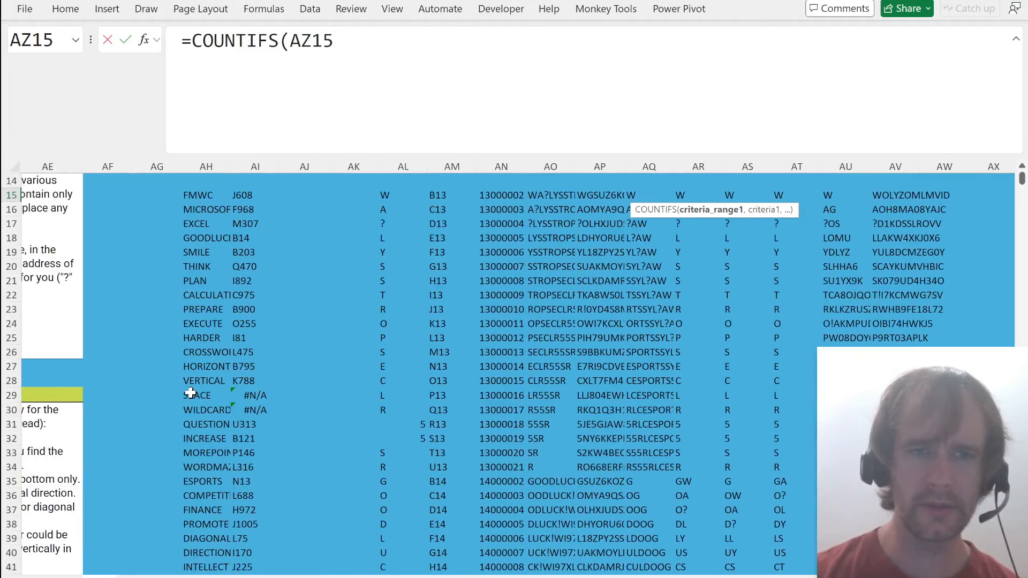
pyautogui.click(191, 393)
pyautogui.write(',')
pyautogui.press('Left')
pyautogui.hotkey('ctrl', 'shift', 'Down')
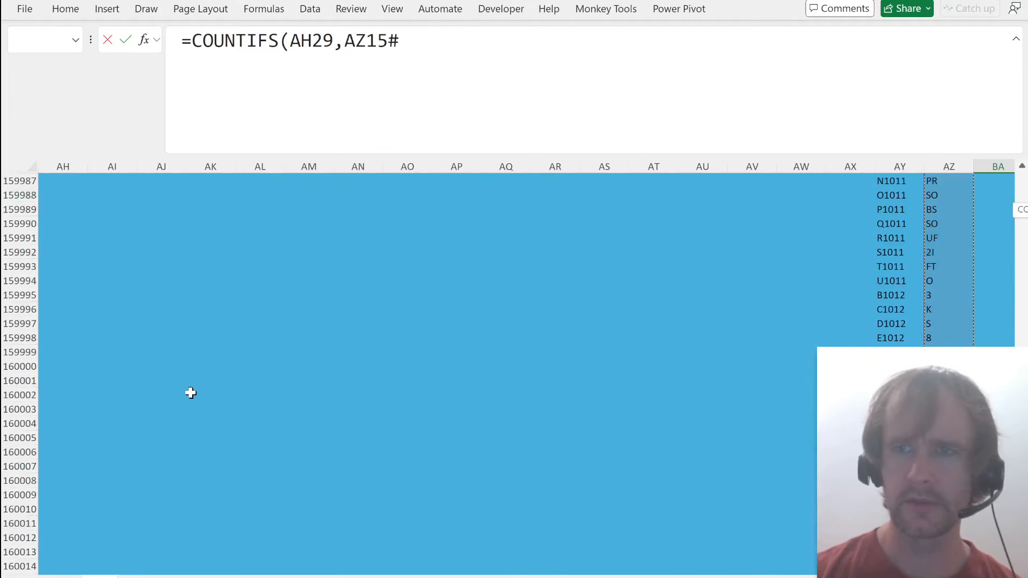
pyautogui.write(')')
pyautogui.press('Return')
pyautogui.press('Up')
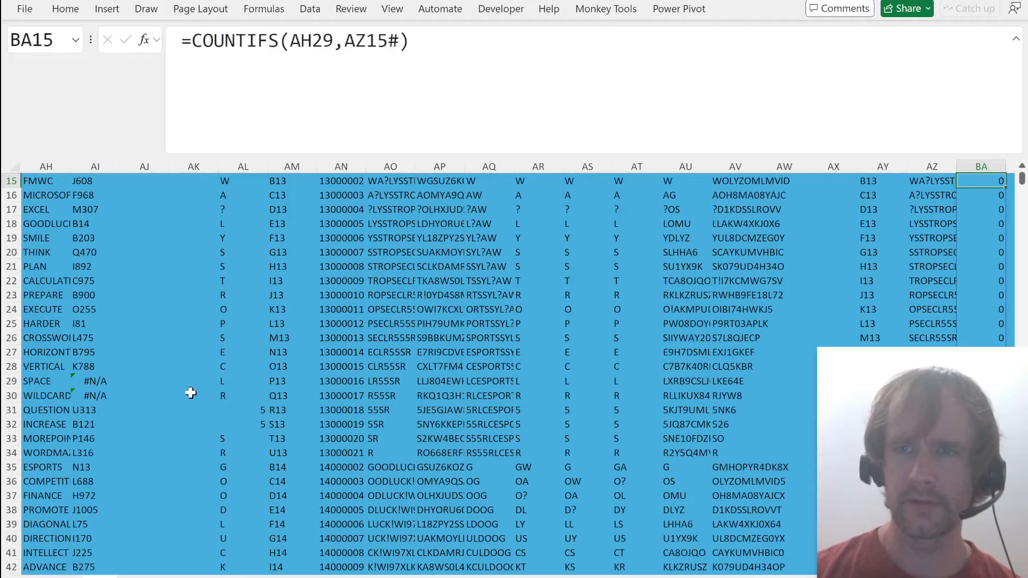
# - Change BA15's COUNTIFS criteria to LEFT(AZ15#,LEN(AH29)) so only the leading characters of each string are compared
pyautogui.press('Right')
pyautogui.press('Right')
pyautogui.press('Right')
pyautogui.press('Right')
pyautogui.press('Right')
pyautogui.press('Left')
pyautogui.press('Left')
pyautogui.press('Left')
pyautogui.press('Left')
pyautogui.press('Left')
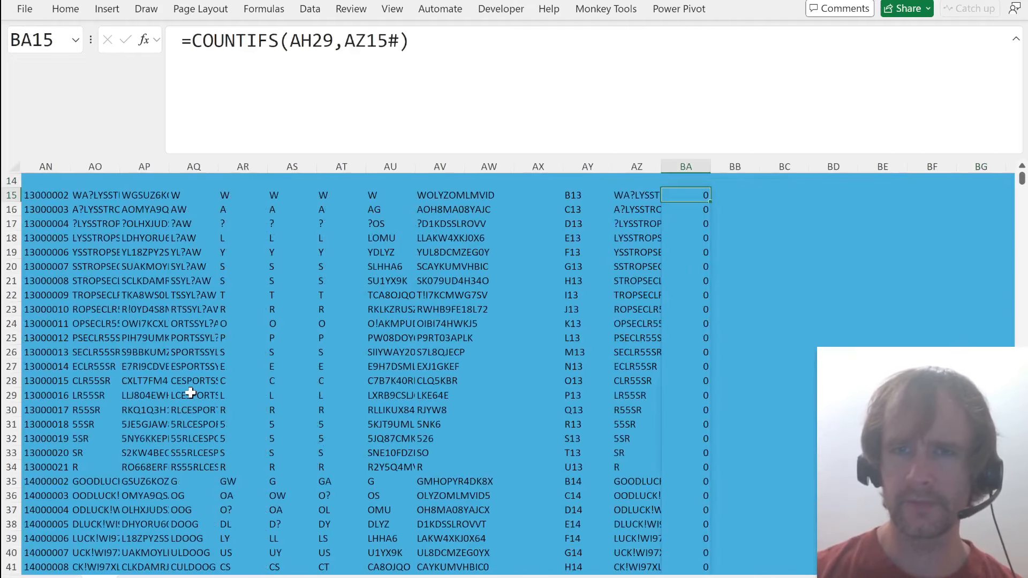
pyautogui.press('F2')
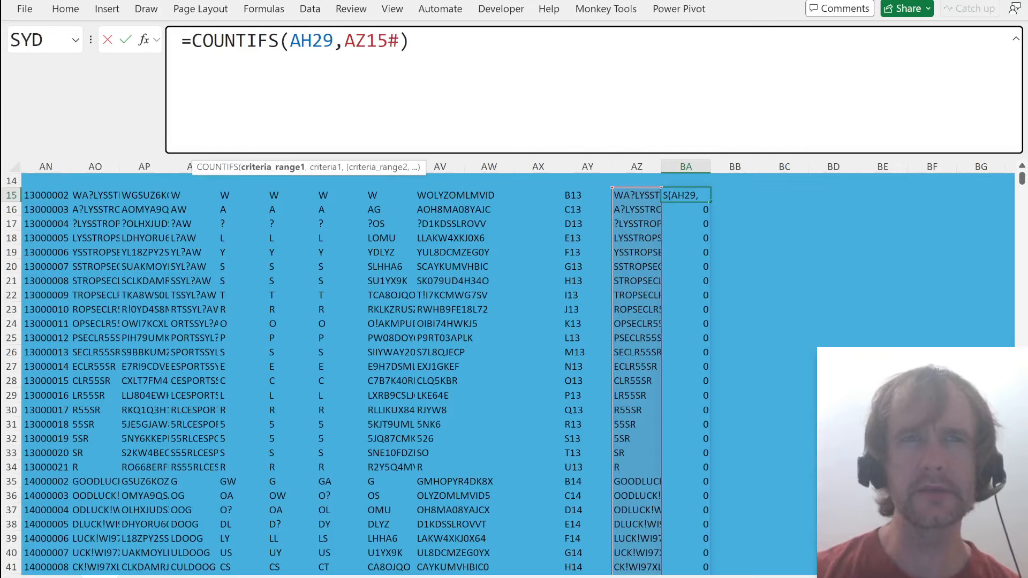
pyautogui.press('Right')
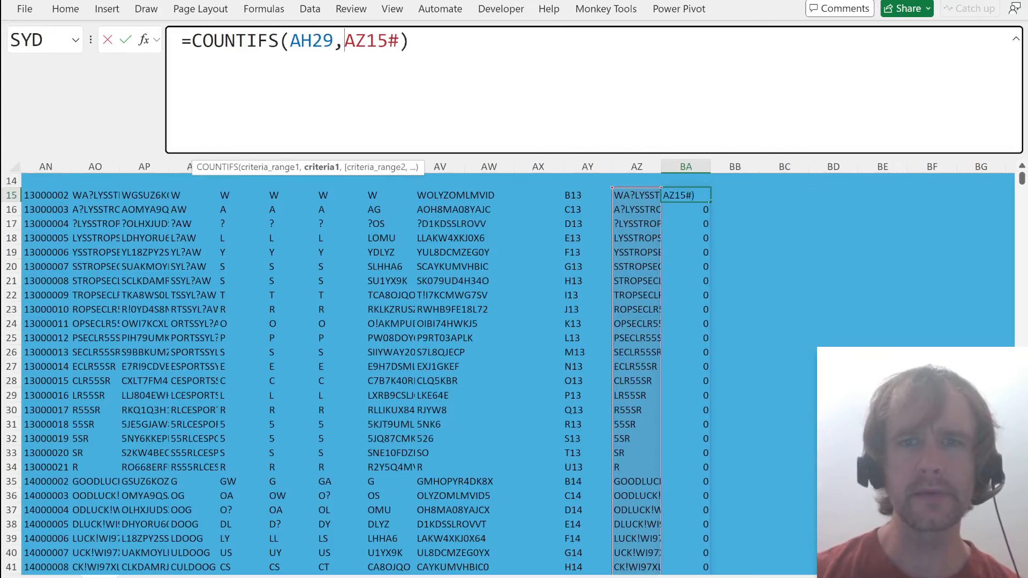
pyautogui.write('le')
pyautogui.press('Tab')
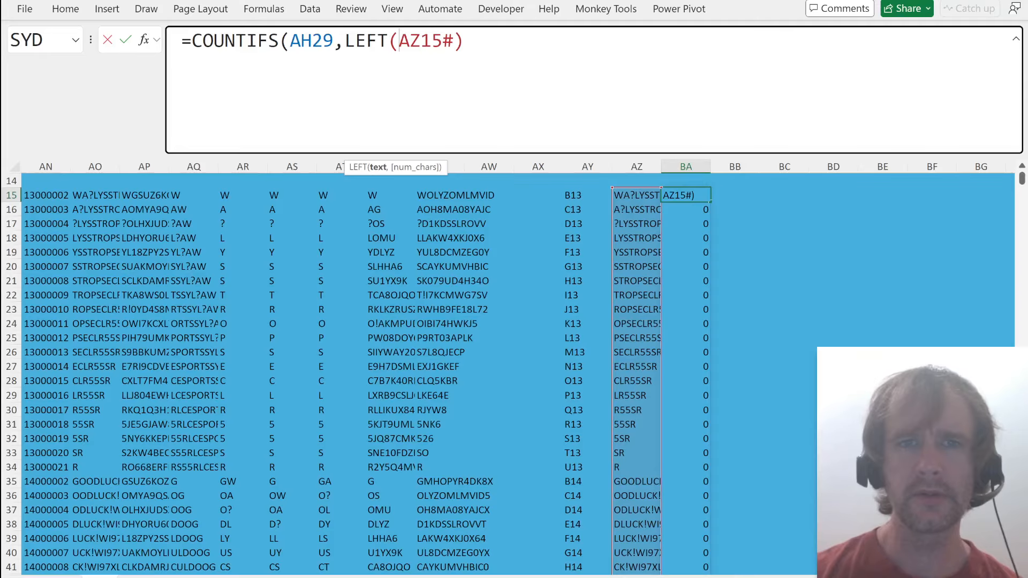
pyautogui.doubleClick(312, 41)
pyautogui.click(454, 40)
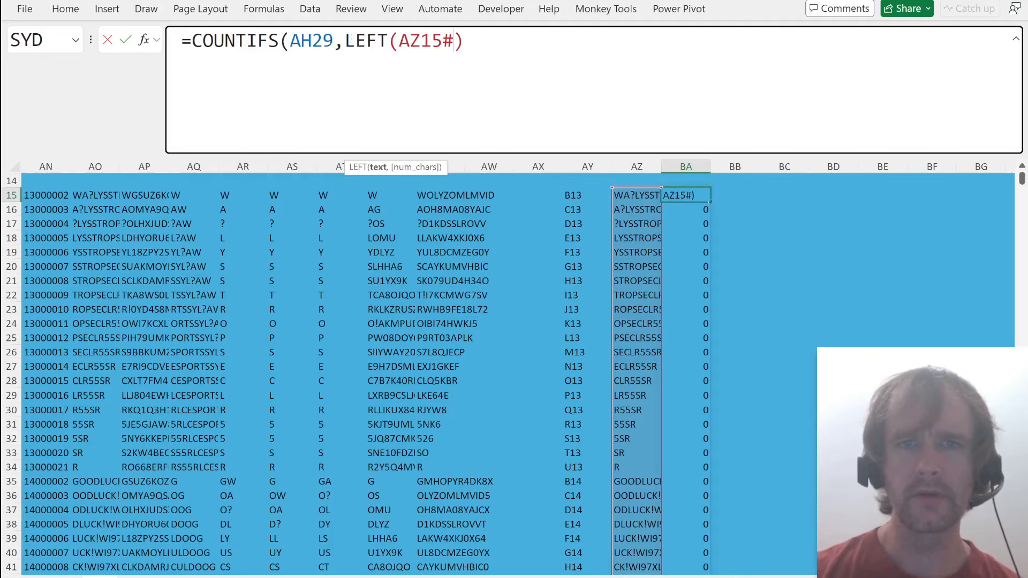
pyautogui.write(',len')
pyautogui.press('Tab')
pyautogui.hotkey('ctrl', 'v')
pyautogui.write(')')
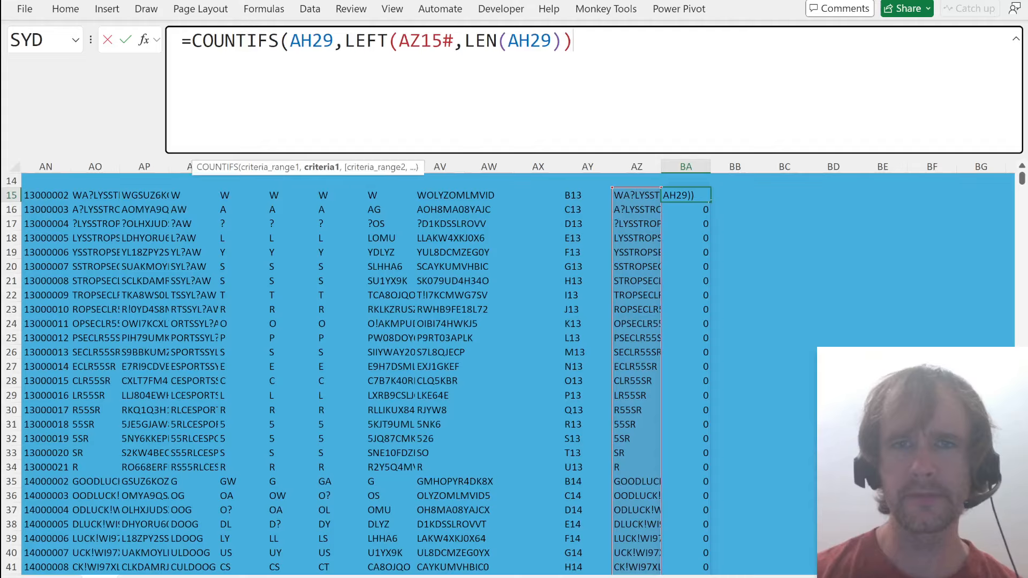
pyautogui.press('Return')
# - Check the spilled counts in column BA and cut the COUNTIFS expression out of BA15, leaving the cell empty
pyautogui.hotkey('ctrl', 'shift', 'Down')
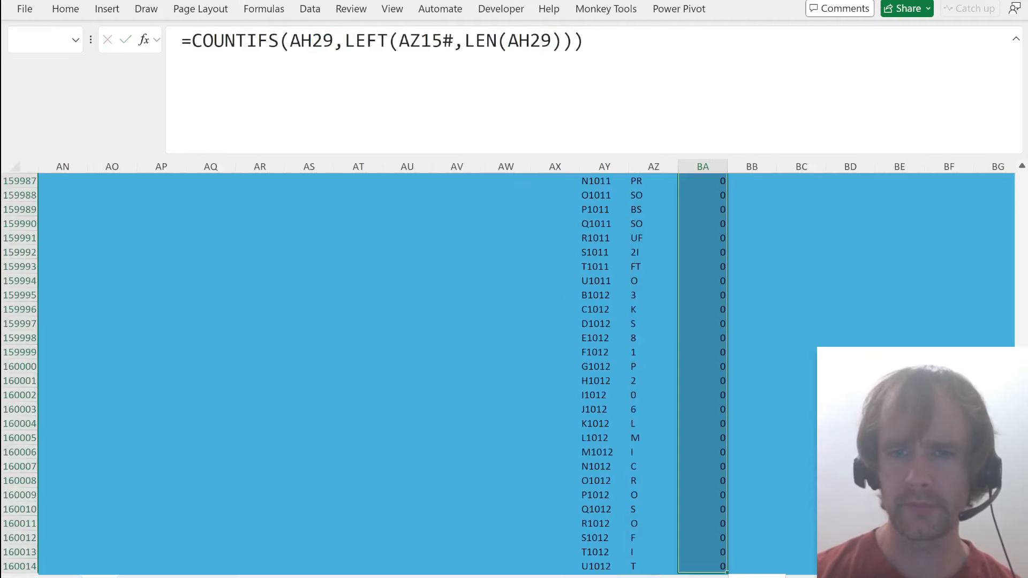
pyautogui.hotkey('ctrl', 'Up')
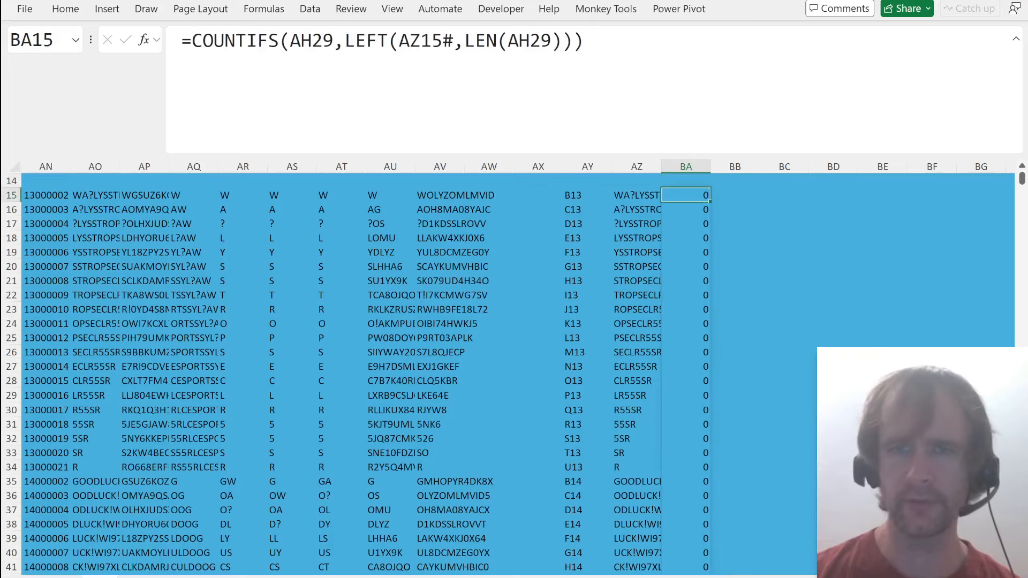
pyautogui.moveTo(192, 41); pyautogui.dragTo(585, 41)
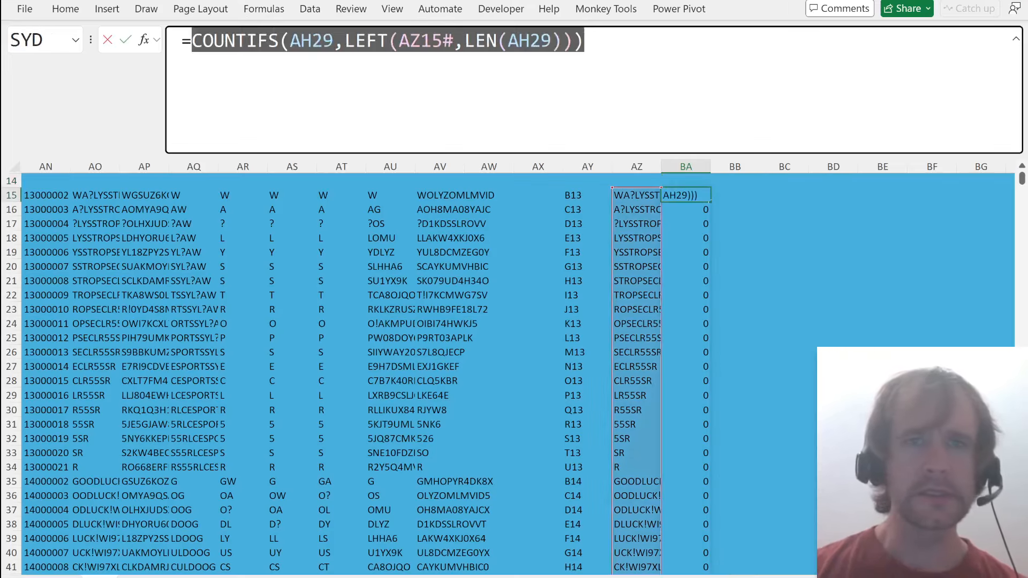
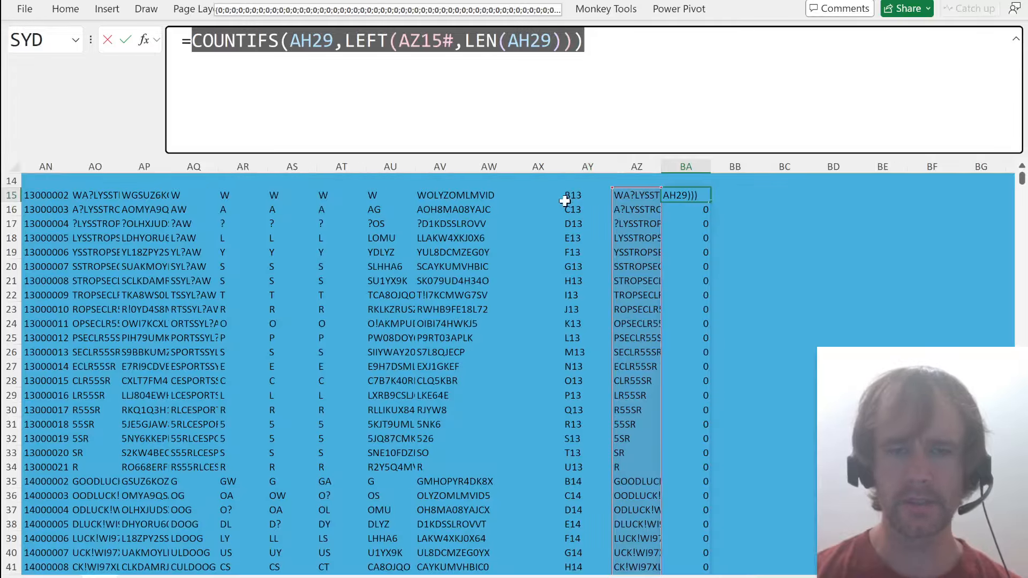
pyautogui.press('BackSpace')
pyautogui.press('BackSpace')
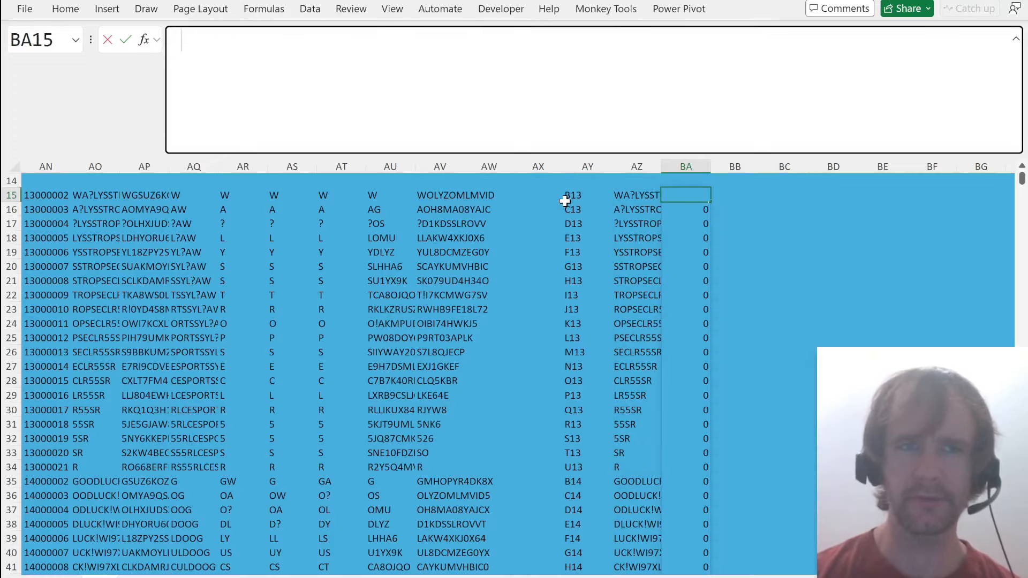
pyautogui.press('Return')
# - Change the XLOOKUP's lookup value in AI15 from the spilled word range to the single cell AH15
pyautogui.hscroll(-4, 570, 214)
pyautogui.hscroll(-6, 571, 214)
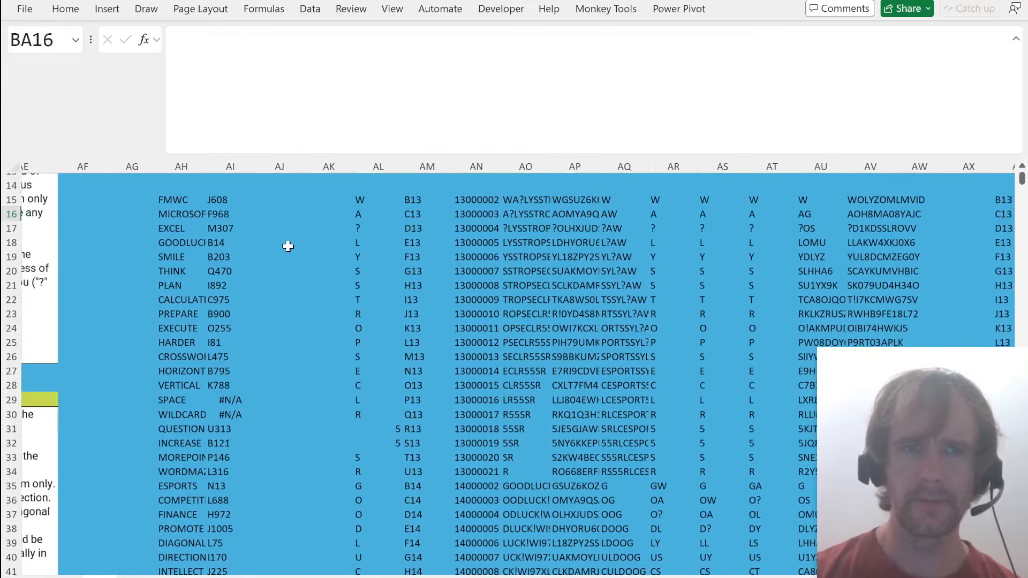
pyautogui.click(255, 201)
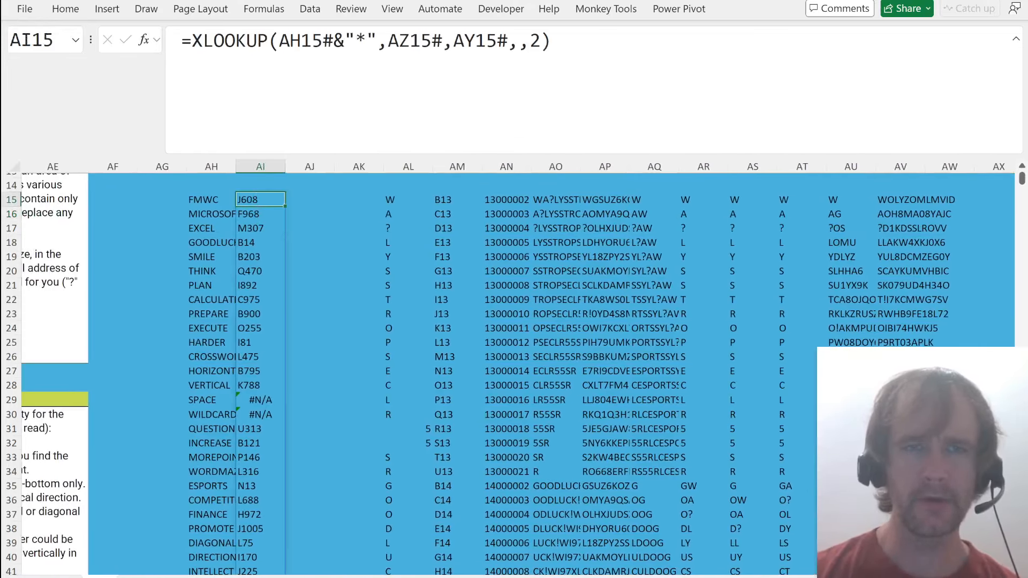
pyautogui.click(333, 41)
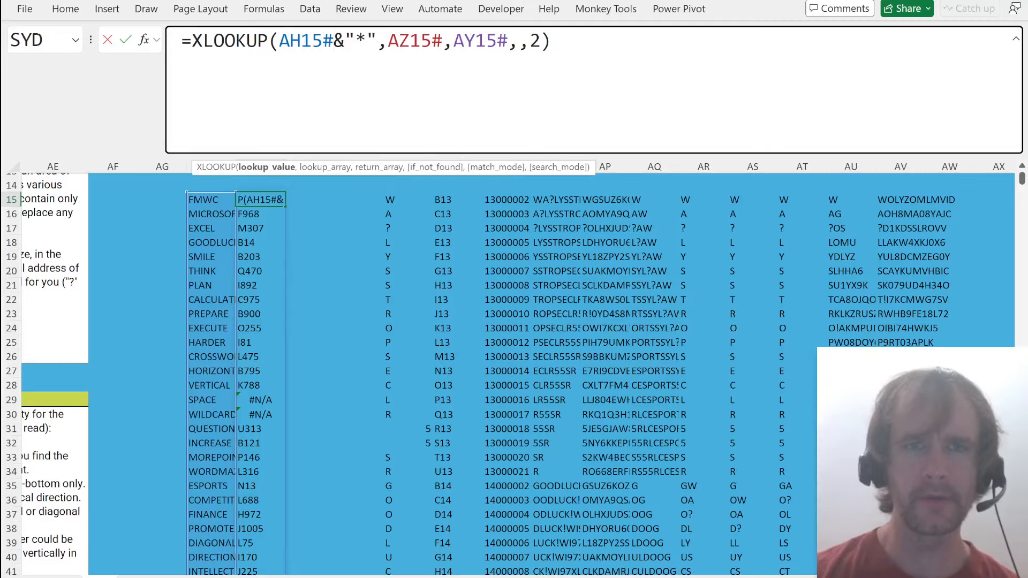
pyautogui.press('BackSpace')
pyautogui.press('Return')
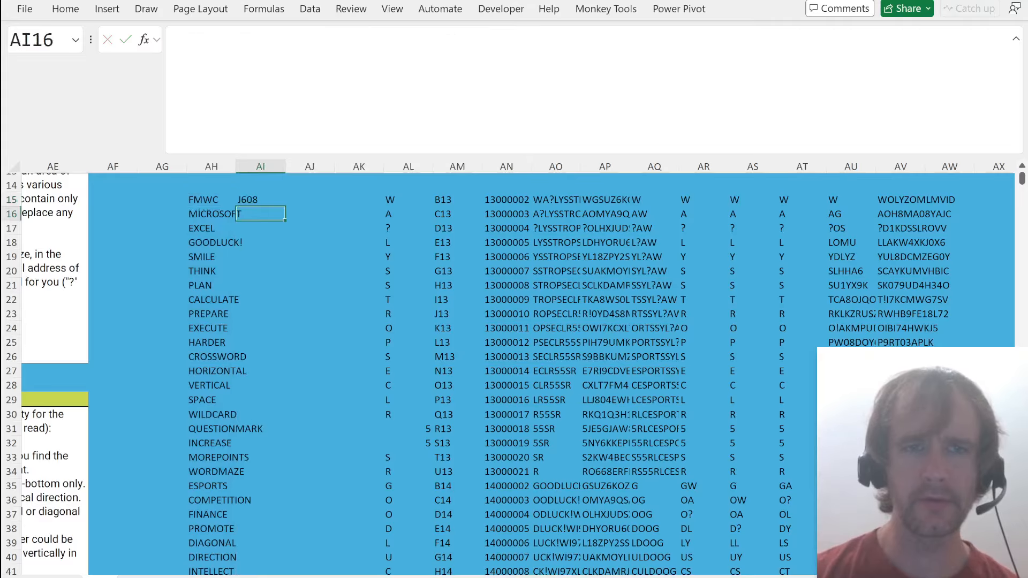
# - Wrap AI15's XLOOKUP in IFERROR and use COUNTIFS(AH29,LEFT(AZ15#,LEN(AH29))) as the error value on a second line
pyautogui.press('Up')
pyautogui.click(191, 41)
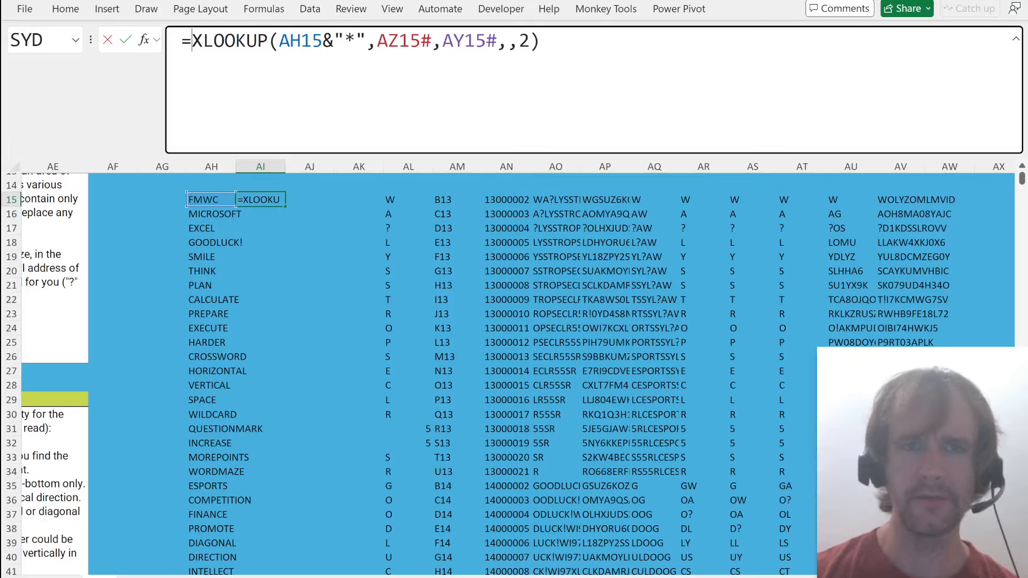
pyautogui.write('ifer')
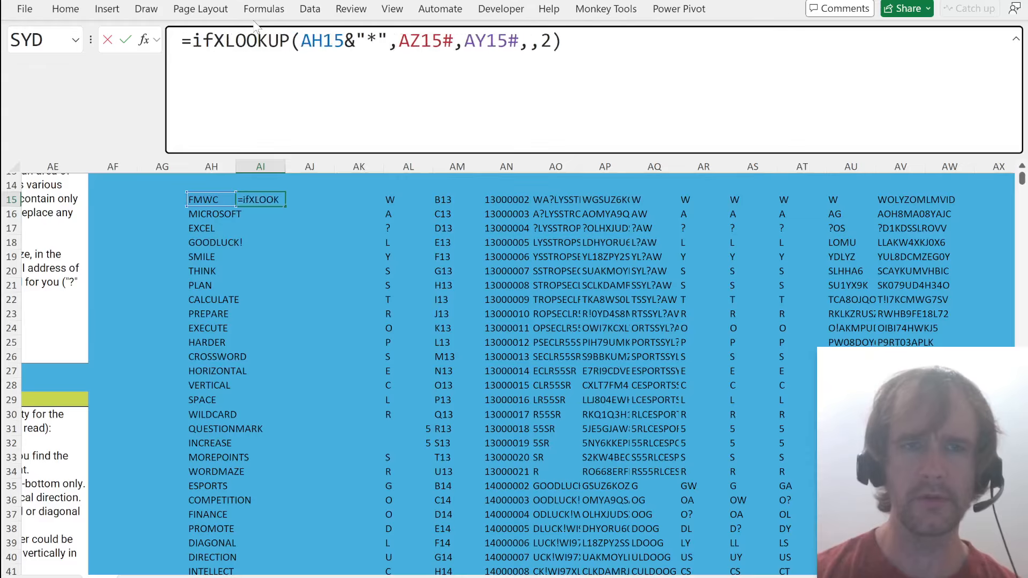
pyautogui.press('Tab')
pyautogui.press('End')
pyautogui.write(',')
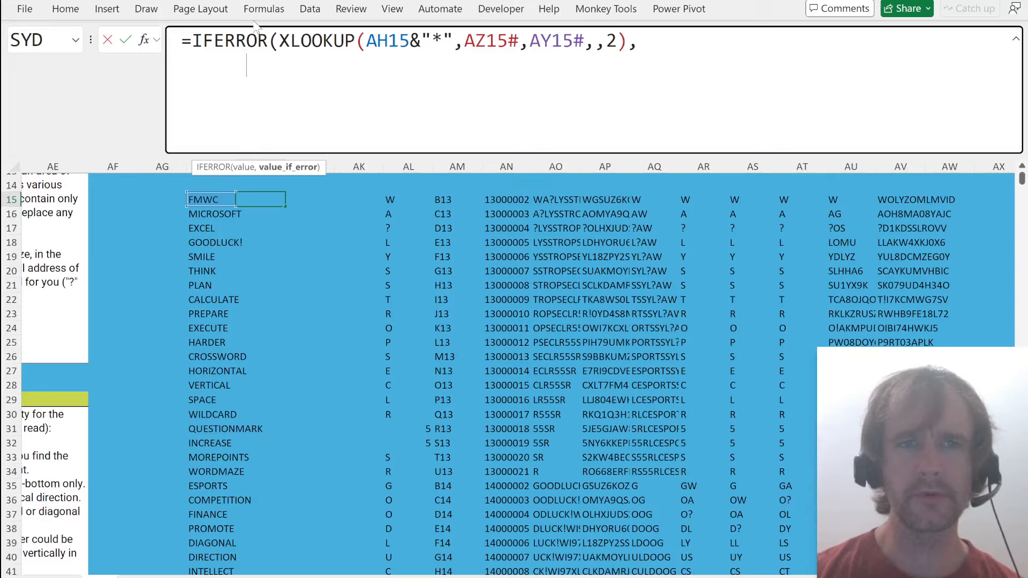
pyautogui.write('COUNTIFS(AH29,LEFT(AZ15#,LEN(AH29)))')
# - Nest the fallback COUNTIFS in an XLOOKUP as its lookup array, with 1 as the lookup value
pyautogui.click(247, 66)
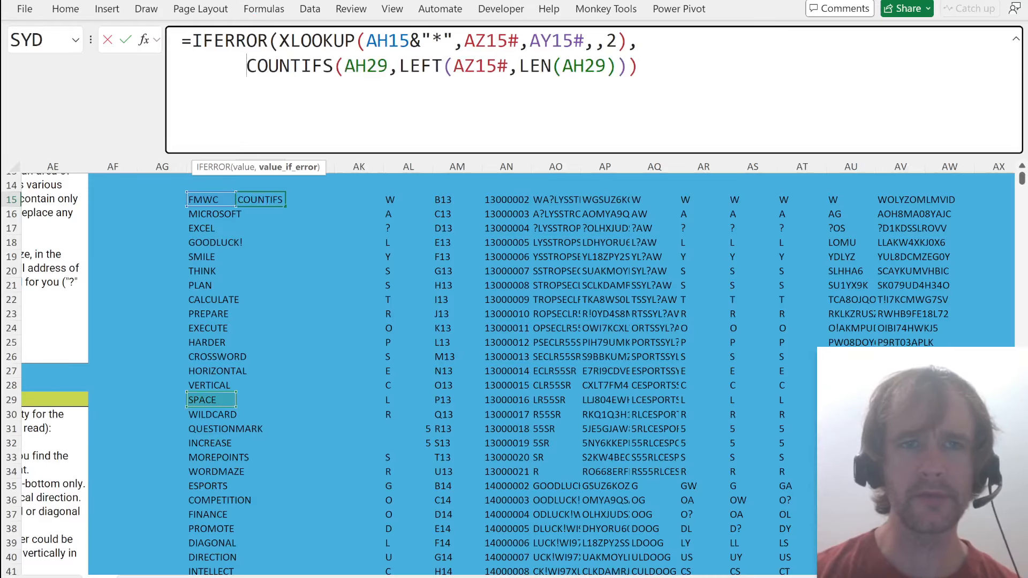
pyautogui.write('xl')
pyautogui.press('Tab')
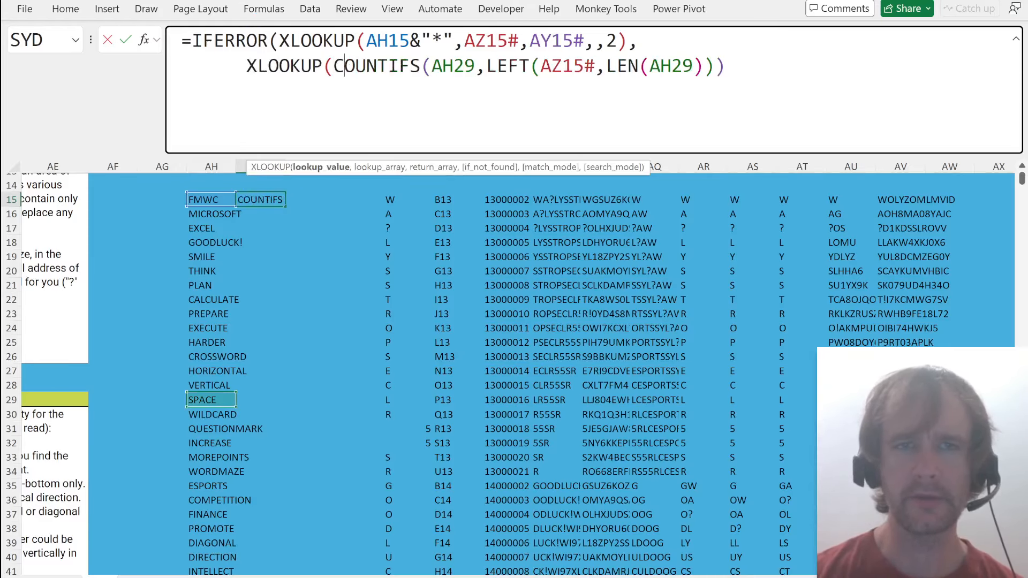
pyautogui.write('1,')
# - Point both AH29 references in AI15's fallback COUNTIFS, the range and the LEN argument, to AH15
pyautogui.hotkey('ctrl', 'Right')
pyautogui.hotkey('ctrl', 'Right')
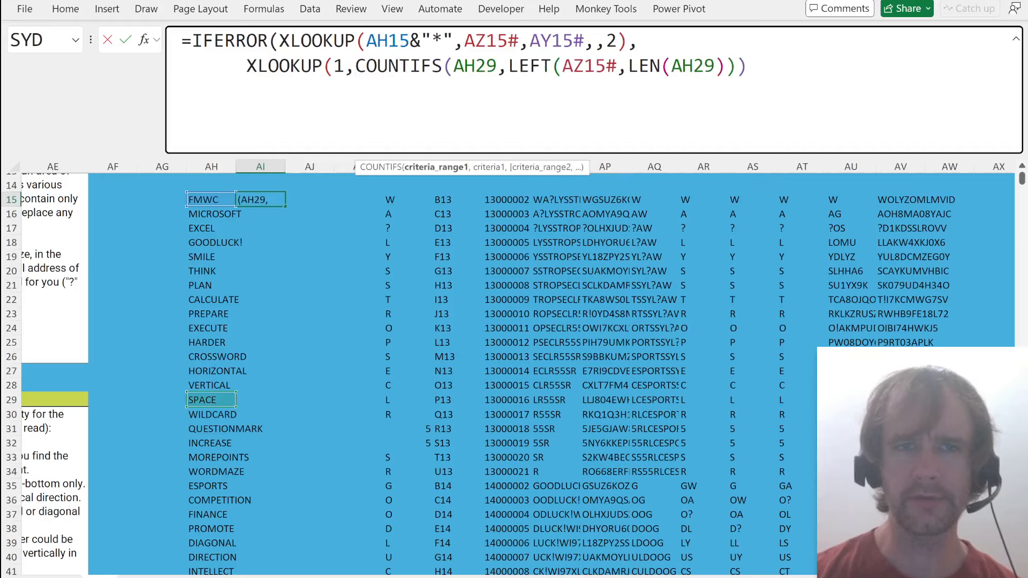
pyautogui.hotkey('ctrl', 'shift', 'Right')
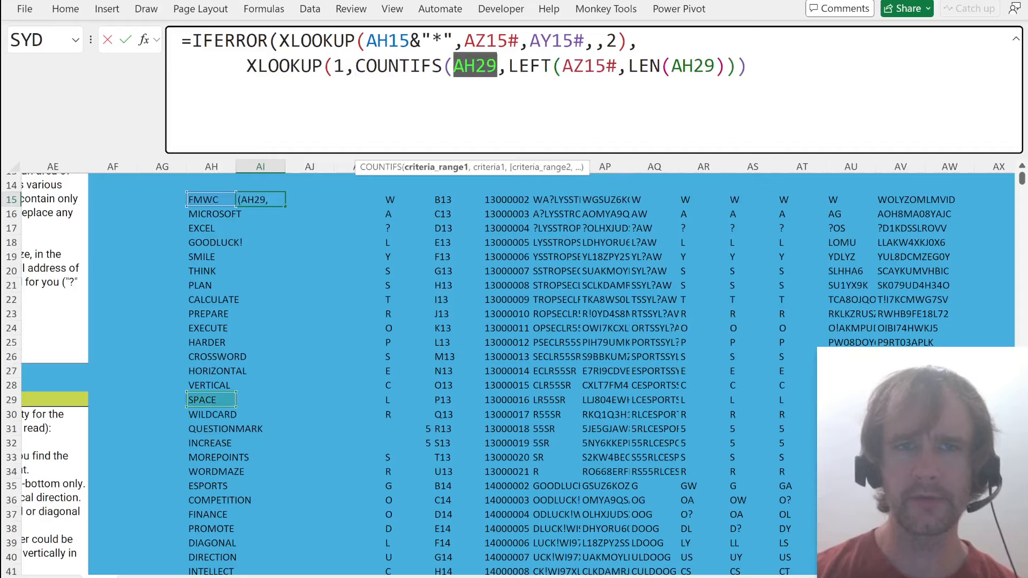
pyautogui.click(214, 199)
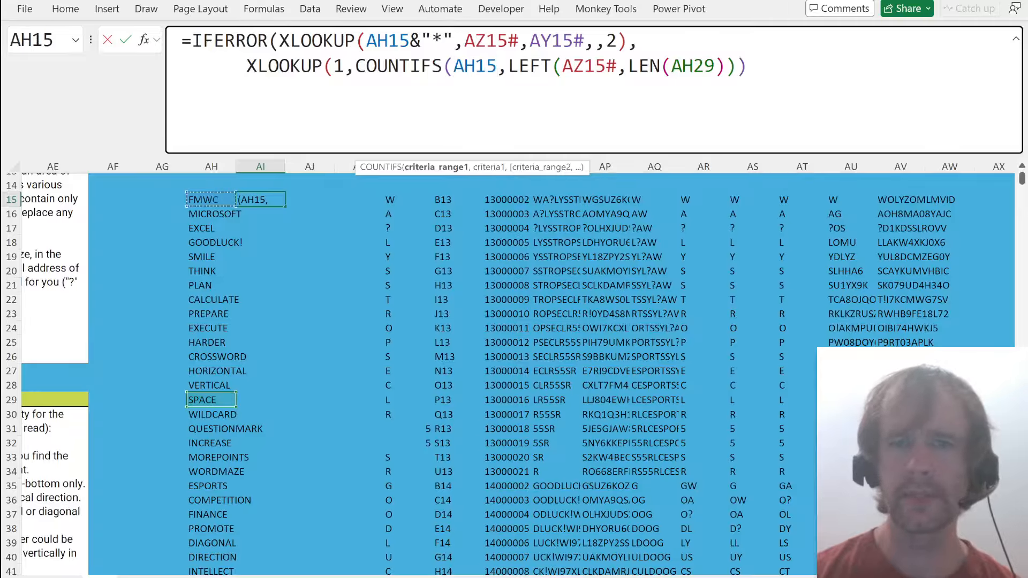
pyautogui.doubleClick(486, 66)
pyautogui.hotkey('ctrl', 'c')
pyautogui.doubleClick(693, 66)
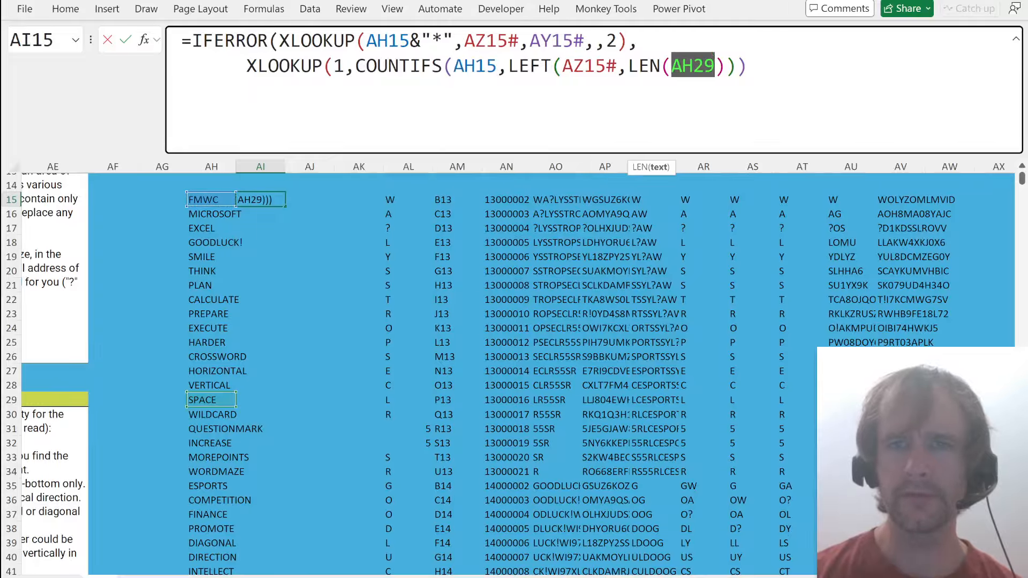
pyautogui.hotkey('ctrl', 'v')
# - Set AY15# as the fallback XLOOKUP's return array, close the IFERROR formula and enter it in AI15
pyautogui.press('End')
pyautogui.write(')')
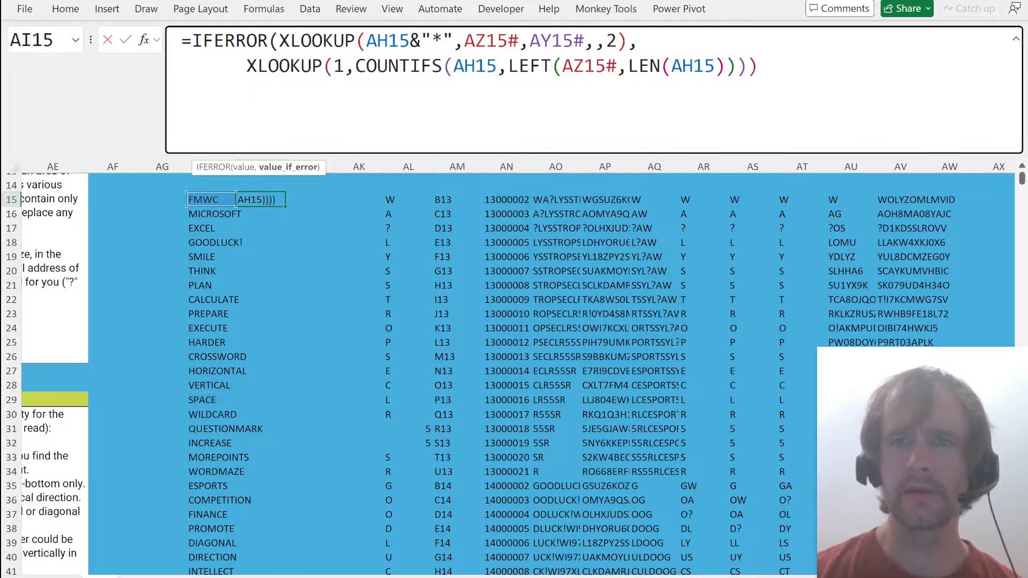
pyautogui.press('BackSpace')
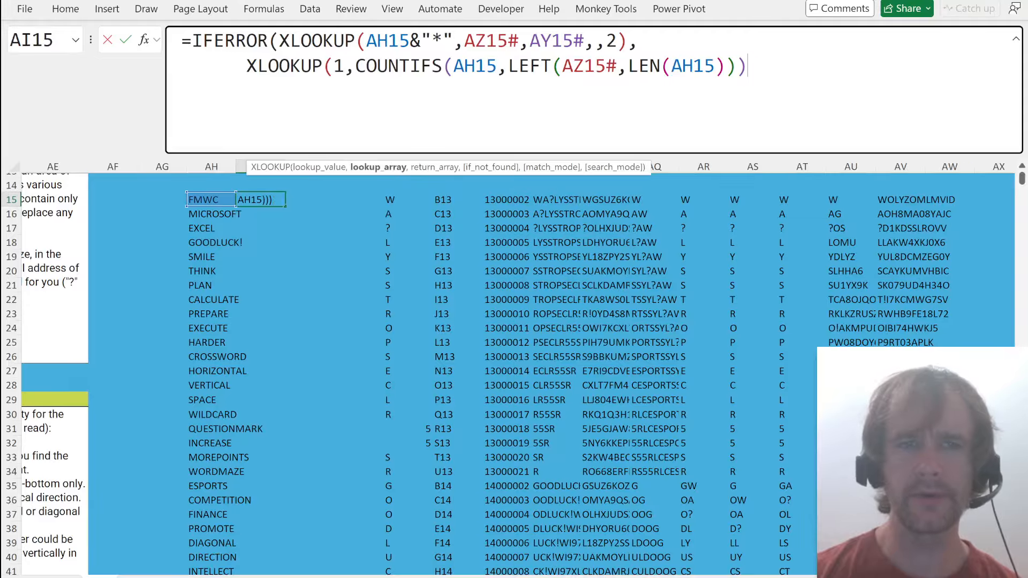
pyautogui.write(',')
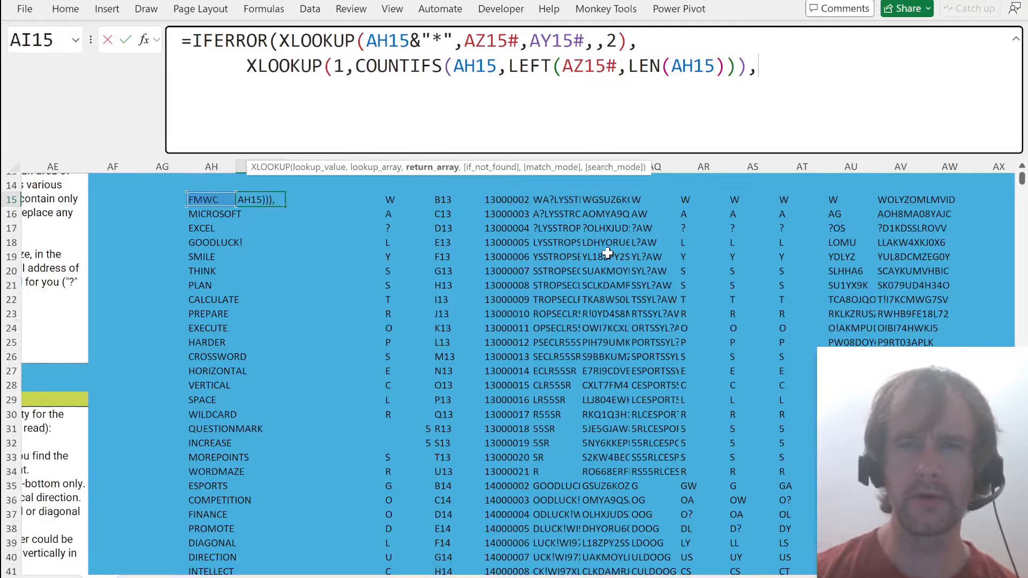
pyautogui.hscroll(4, 607, 253)
pyautogui.click(656, 200)
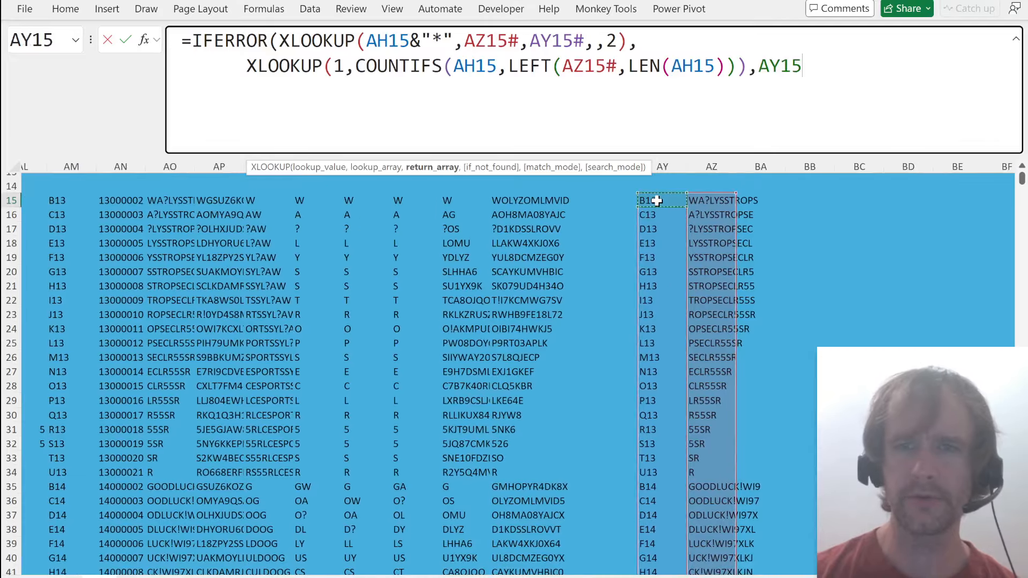
pyautogui.hotkey('ctrl', 'shift', 'Down')
pyautogui.write(')')
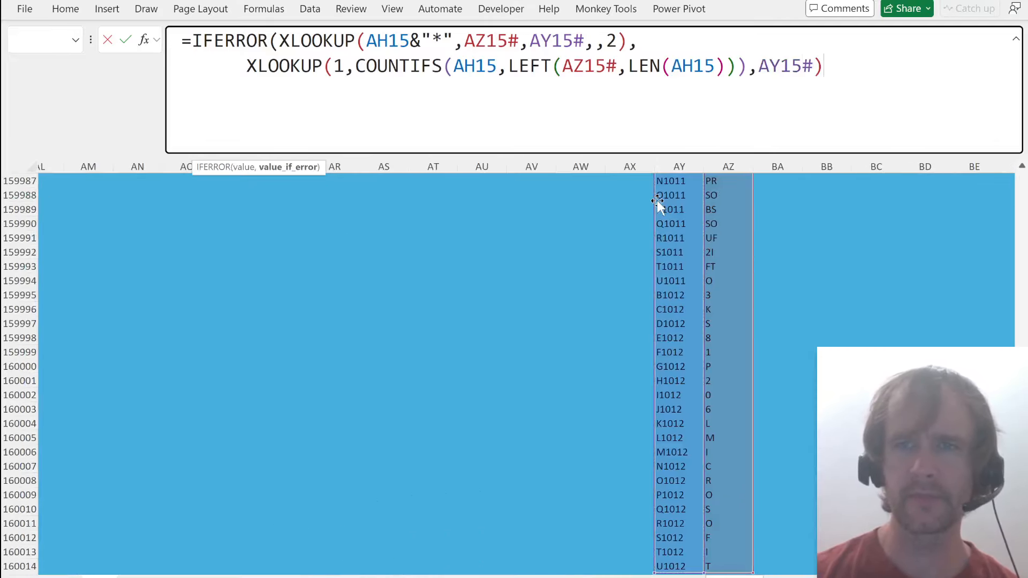
pyautogui.write(')')
pyautogui.press('Return')
# - Make the AZ15# and AY15# array references in AI15's formula absolute
pyautogui.press('Up')
pyautogui.press('Up')
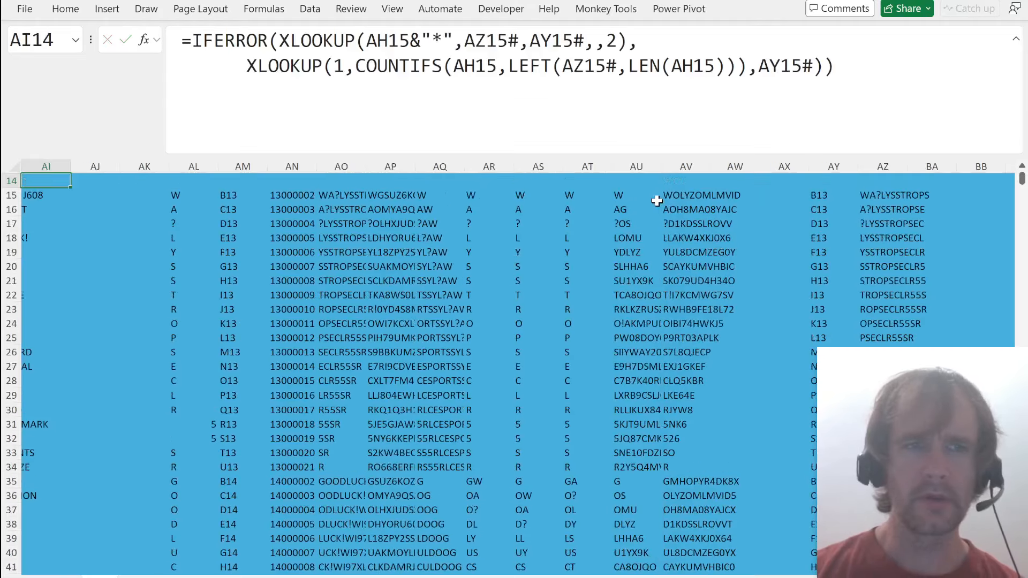
pyautogui.press('Down')
pyautogui.press('Left')
pyautogui.press('Right')
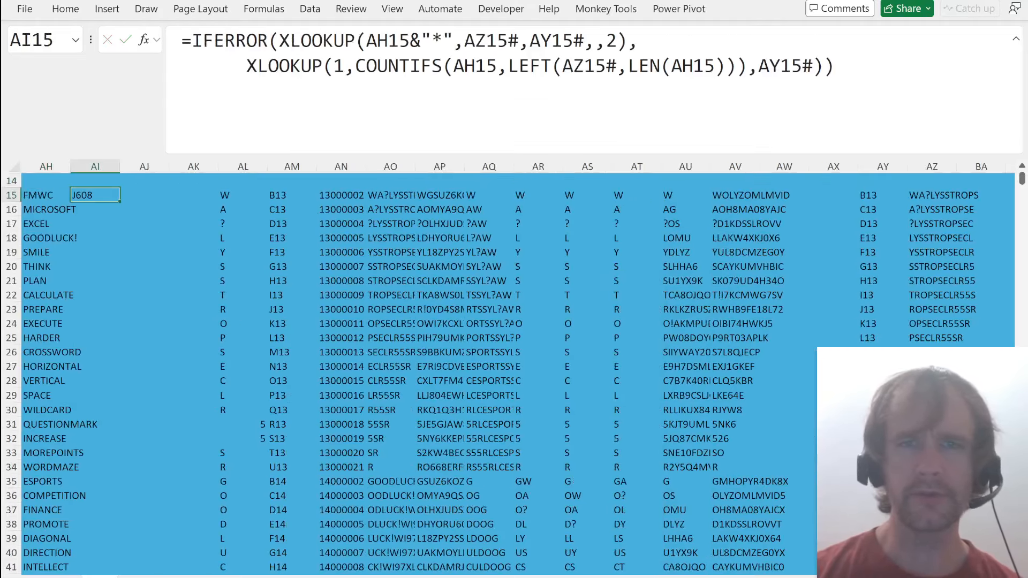
pyautogui.click(497, 41)
pyautogui.press('F4')
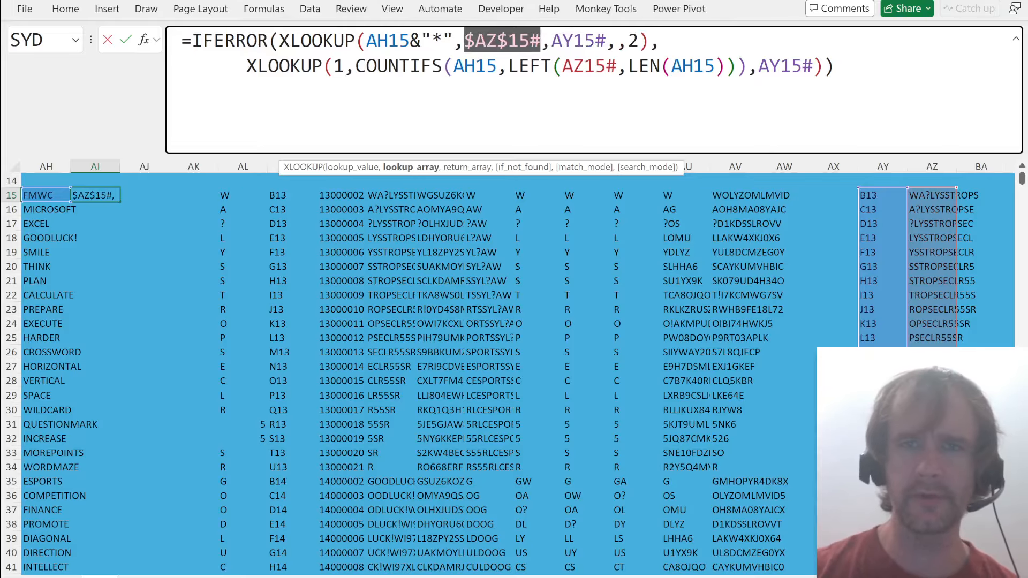
pyautogui.click(579, 41)
pyautogui.press('F4')
pyautogui.click(591, 66)
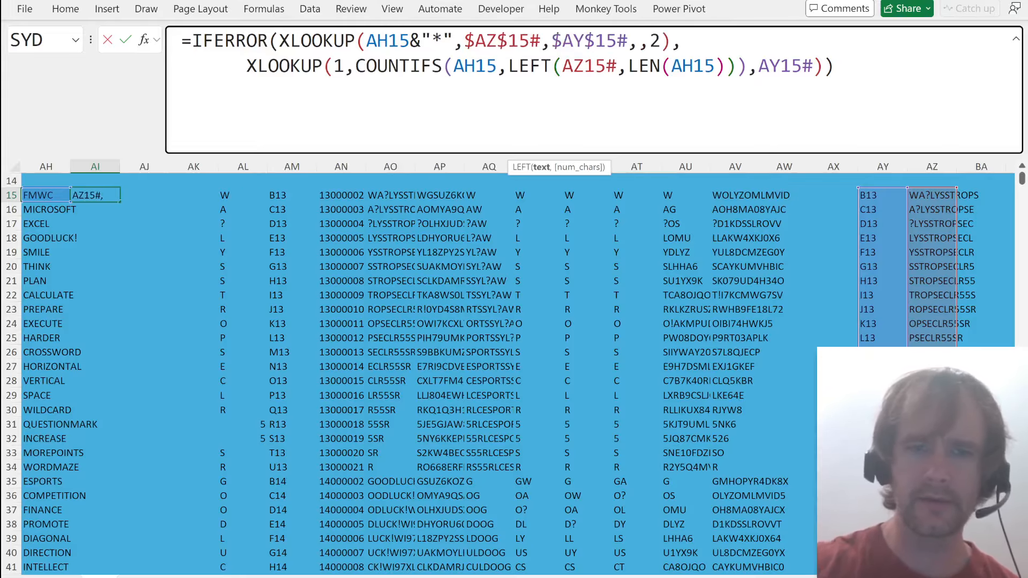
# - Make the AZ15# and AY15# references absolute in the fallback XLOOKUP of the formula in AI15
pyautogui.press('F4')
pyautogui.click(812, 66)
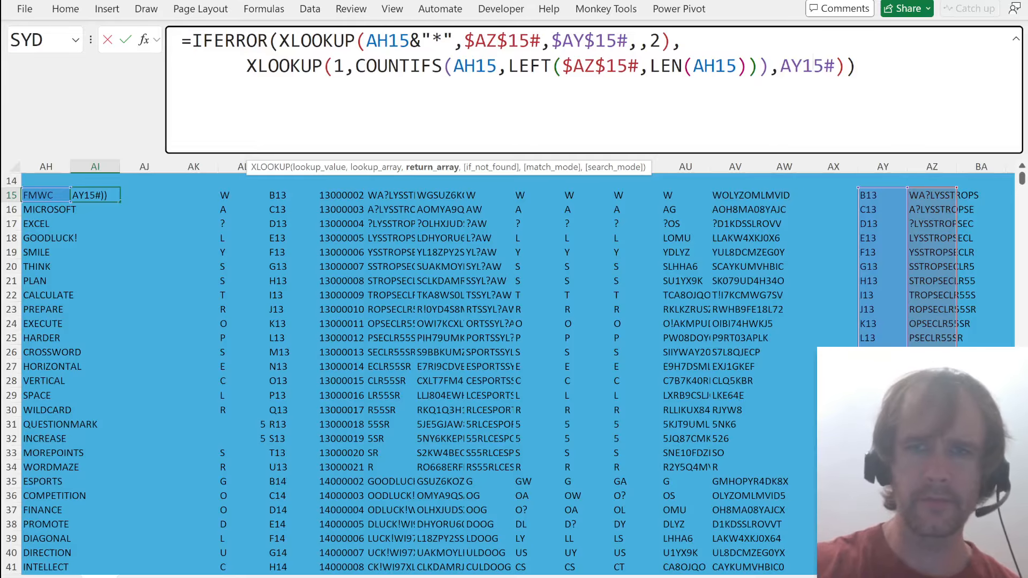
pyautogui.press('F4')
pyautogui.press('Return')
# - Fill the AI15 lookup formula down column AI through row 45, alongside the word list
pyautogui.press('Left')
pyautogui.hotkey('ctrl', 'Down')
pyautogui.press('Right')
pyautogui.hotkey('ctrl', 'shift', 'Up')
pyautogui.hotkey('ctrl', 'd')
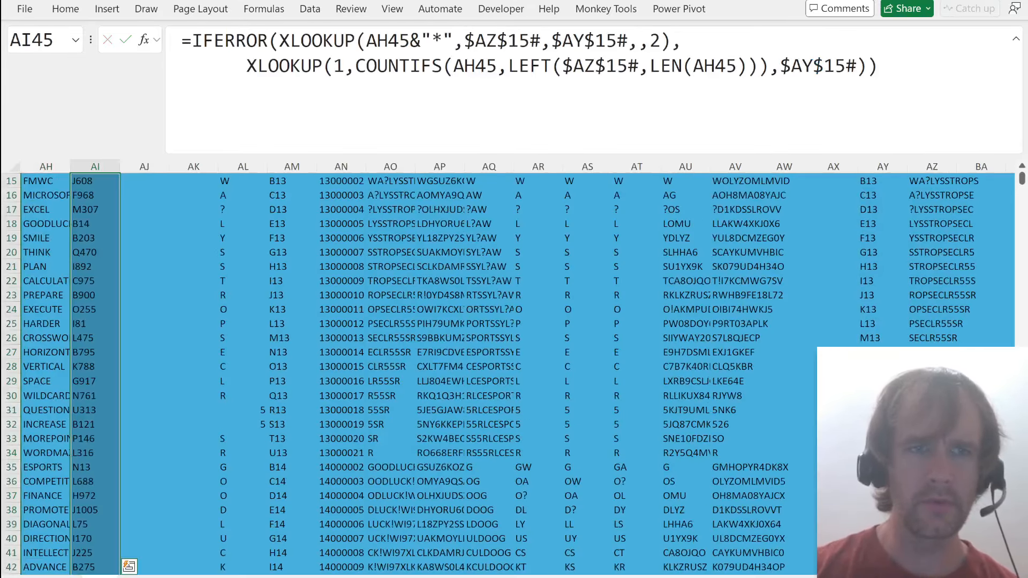
pyautogui.press('Return')
# - Switch to the Excel Esports game page and paste the AI15:AI45 answers into the Level 1 answer column, starting at FMWC
pyautogui.scroll(-4, 167, 354)
pyautogui.hscroll(-1, 167, 353)
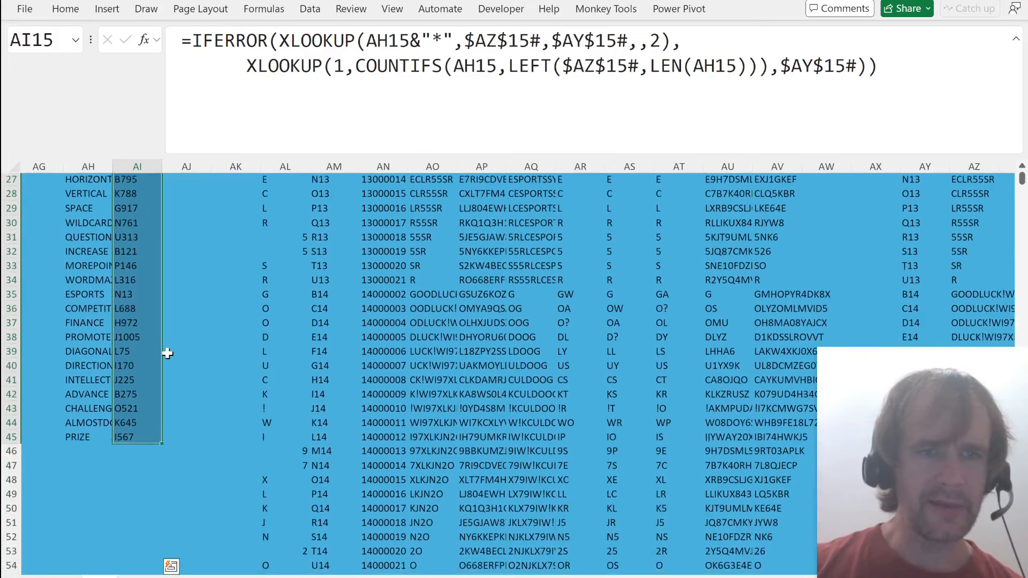
pyautogui.hotkey('alt', 'Tab')
pyautogui.scroll(2, 396, 225)
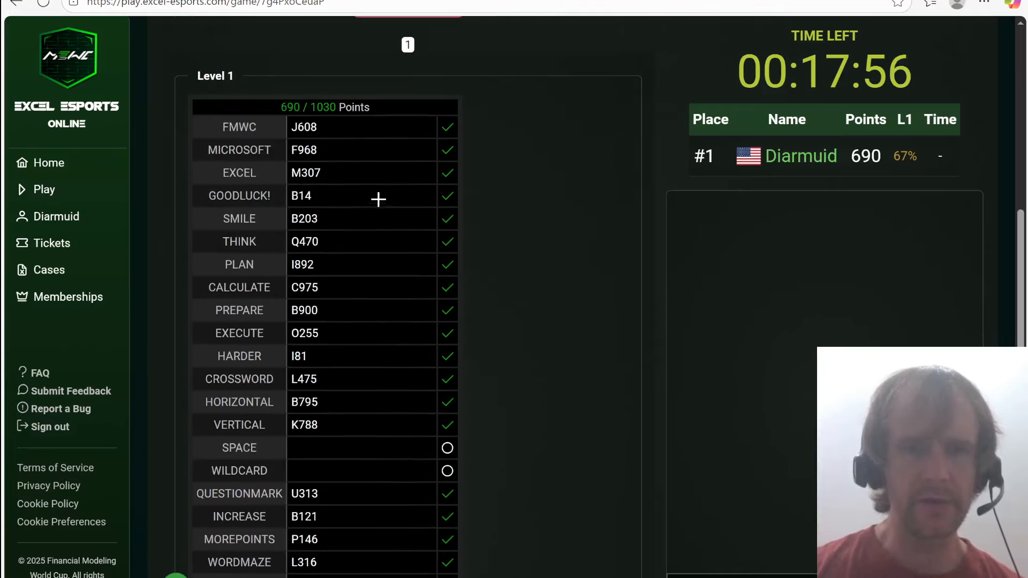
pyautogui.click(351, 129)
pyautogui.hotkey('ctrl', 'v')
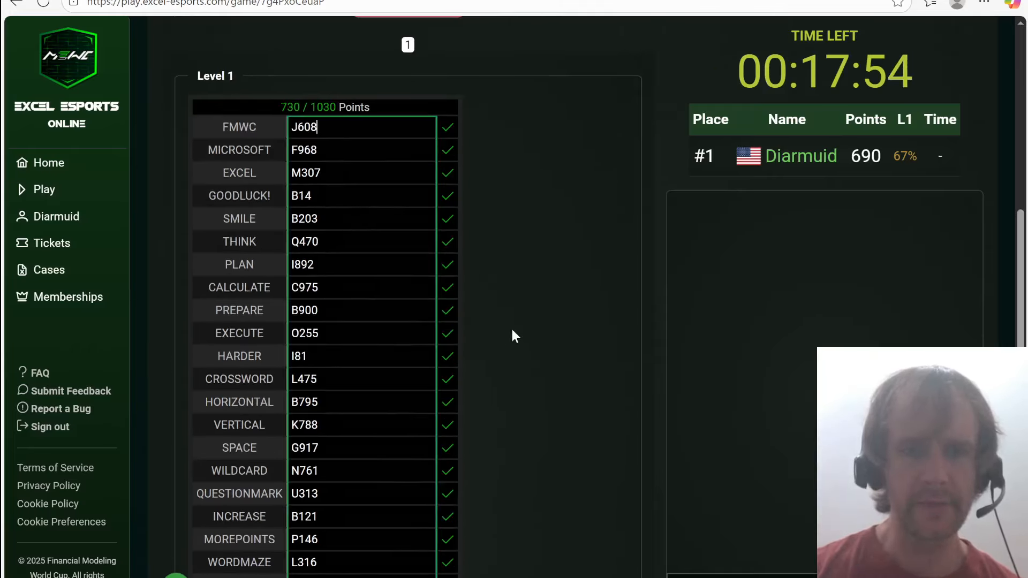
pyautogui.scroll(-8, 513, 336)
# - Switch back to the Excel workbook and enter the word SNAKE in cell BC13
pyautogui.hotkey('alt', 'Tab')
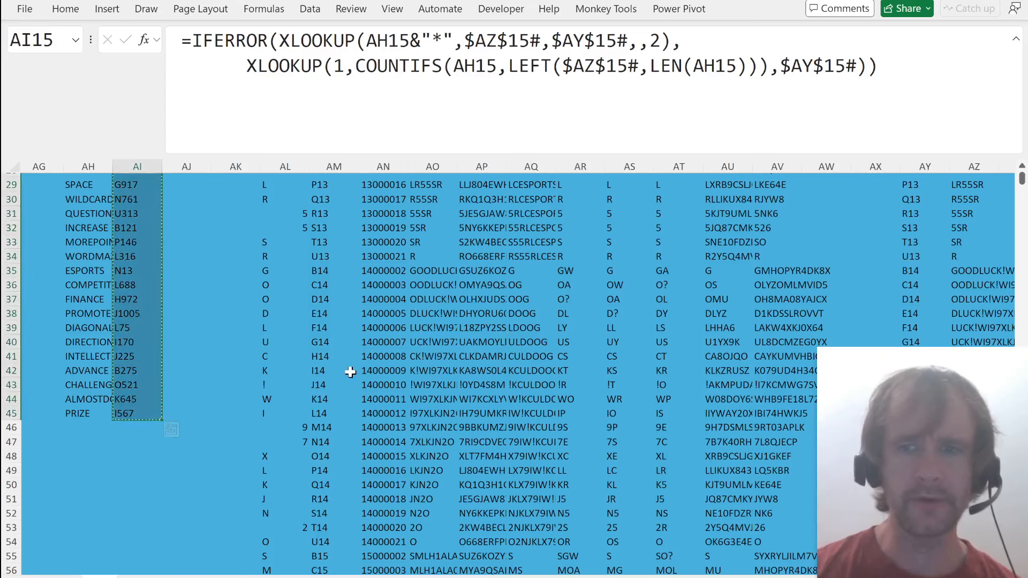
pyautogui.hscroll(-6, 350, 372)
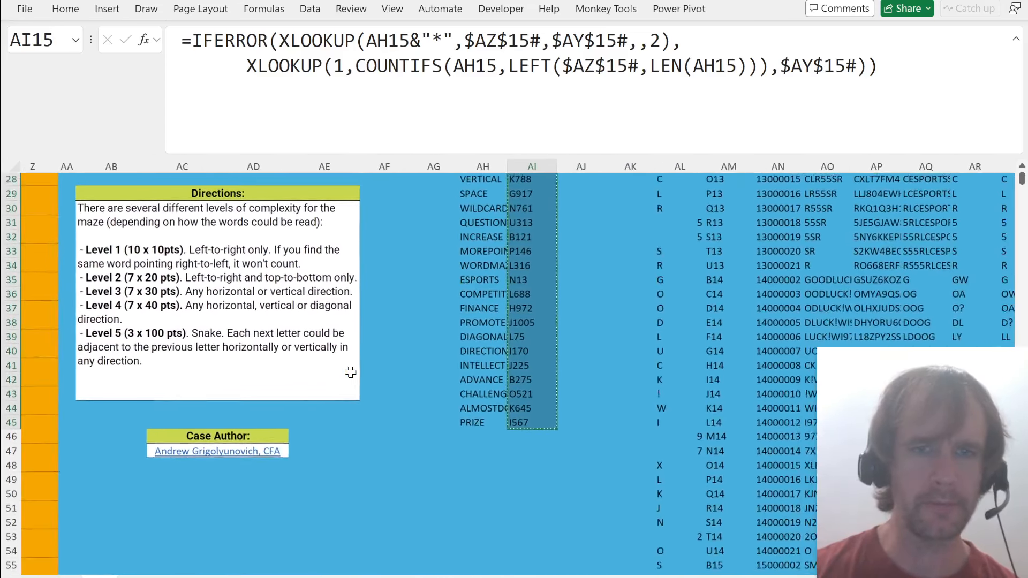
pyautogui.hscroll(15, 350, 372)
pyautogui.scroll(9, 350, 372)
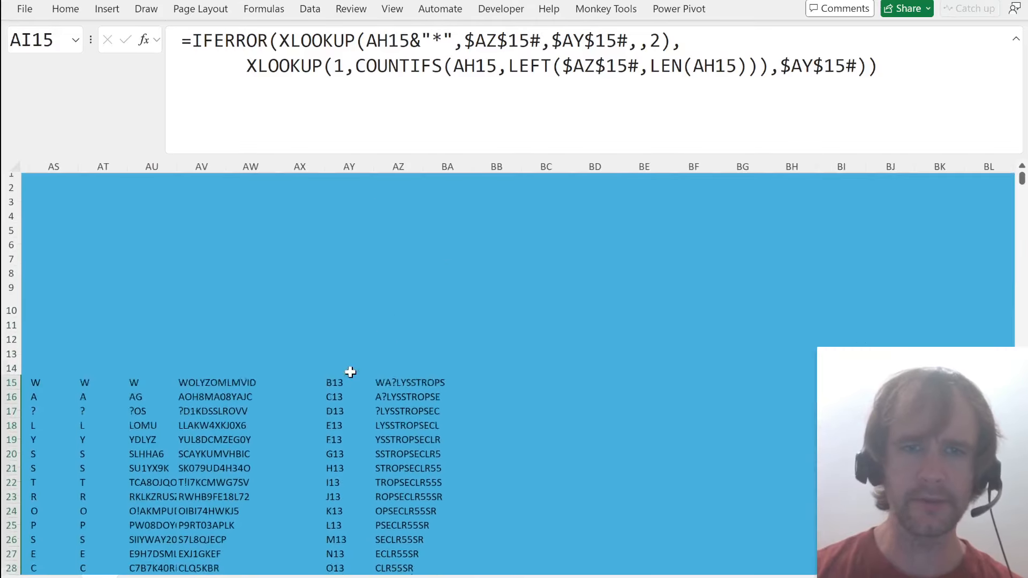
pyautogui.scroll(-1, 350, 372)
pyautogui.click(554, 329)
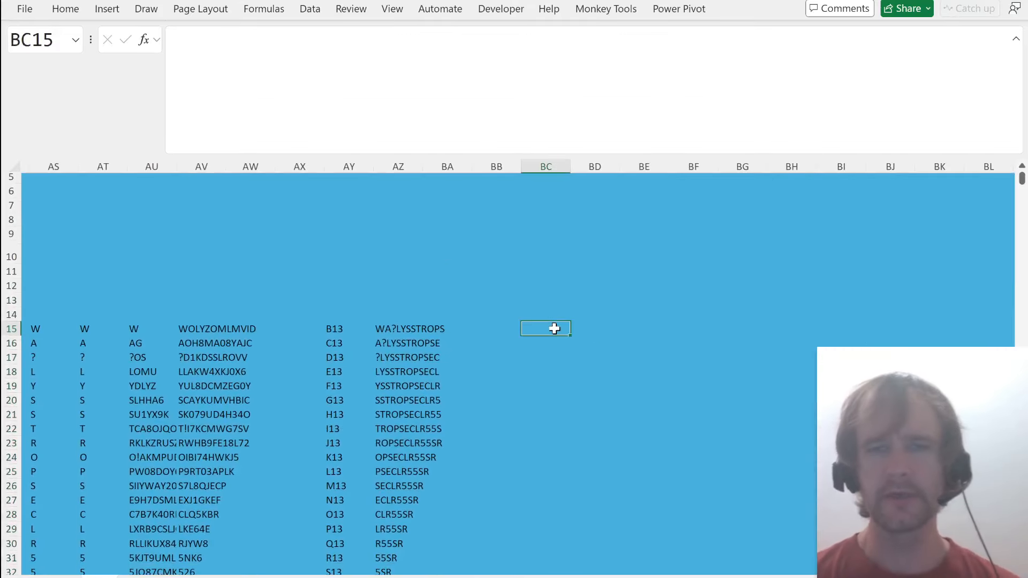
pyautogui.press('Up')
pyautogui.press('Up')
pyautogui.write('SNAKE')
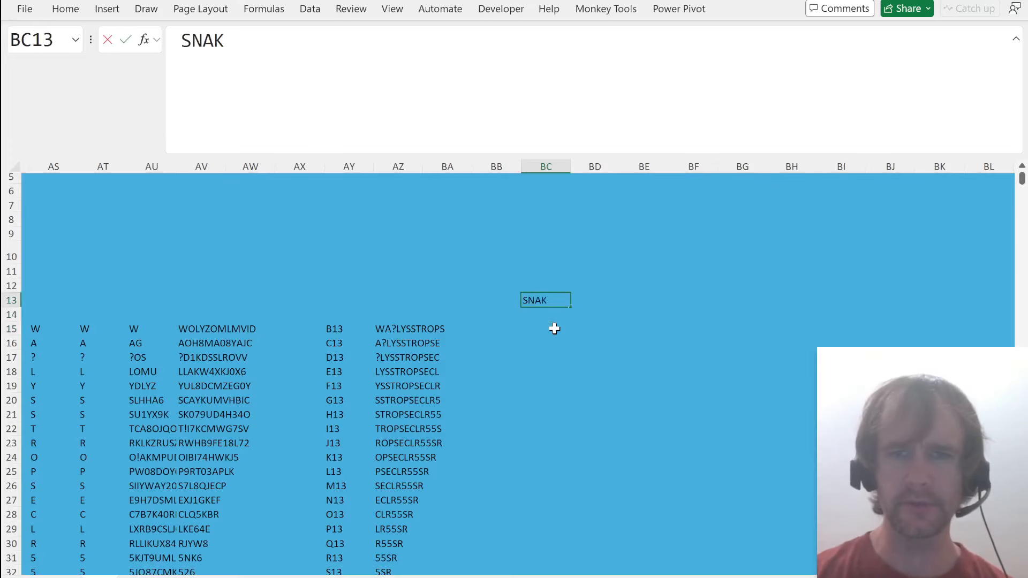
pyautogui.press('Return')
# - Start a FILTER formula in BC15 with AN15# as the array to filter
pyautogui.press('Up')
pyautogui.press('Down')
pyautogui.press('Down')
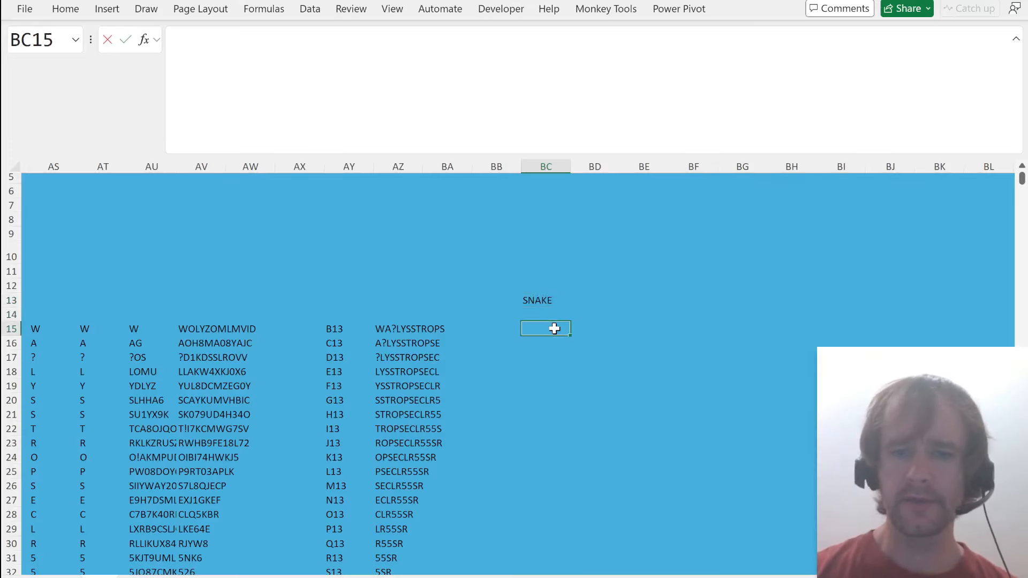
pyautogui.write('=fil')
pyautogui.press('Tab')
pyautogui.hscroll(-5, 489, 345)
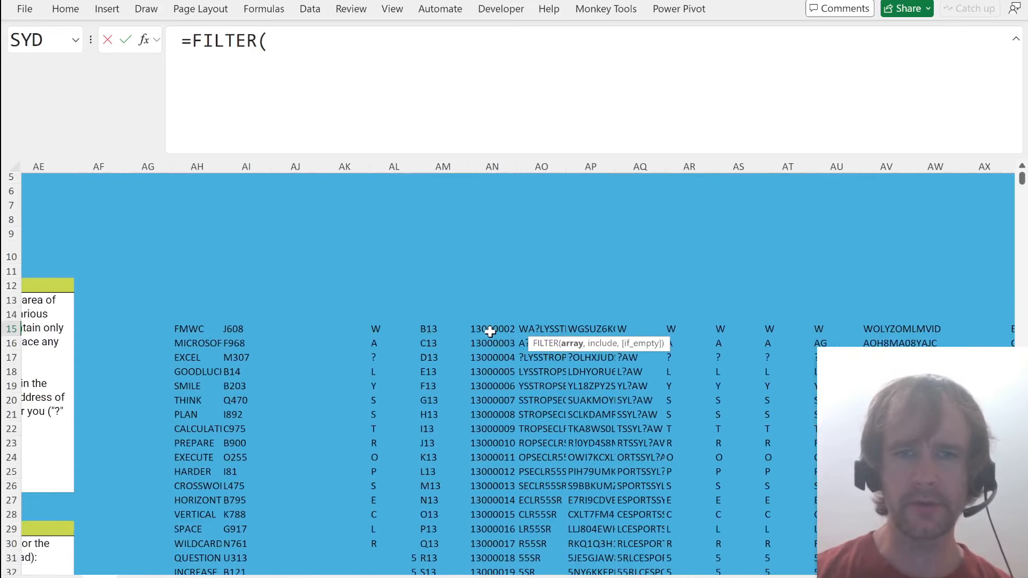
pyautogui.click(488, 331)
pyautogui.hotkey('ctrl', 'shift', 'Down')
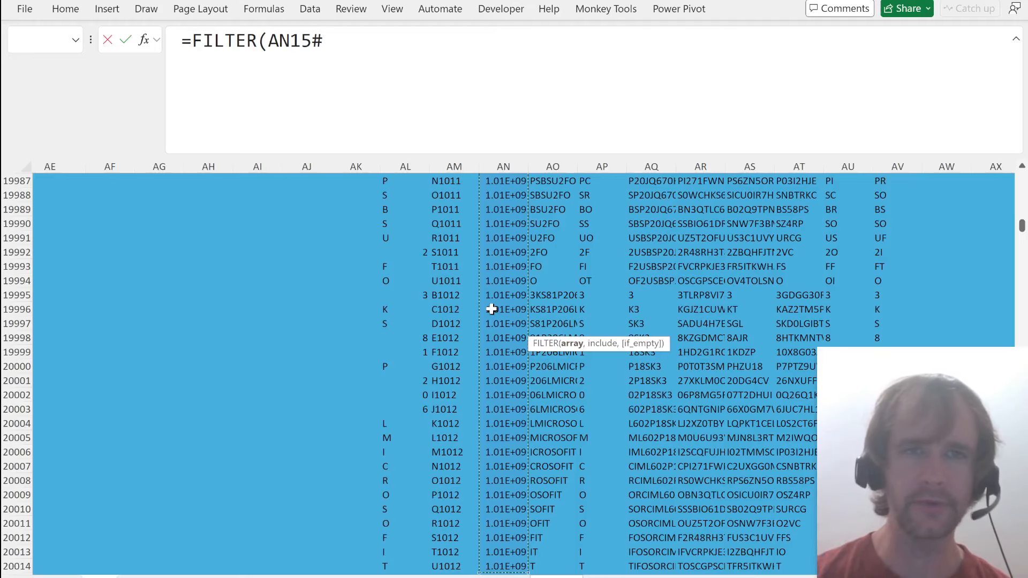
pyautogui.write(',')
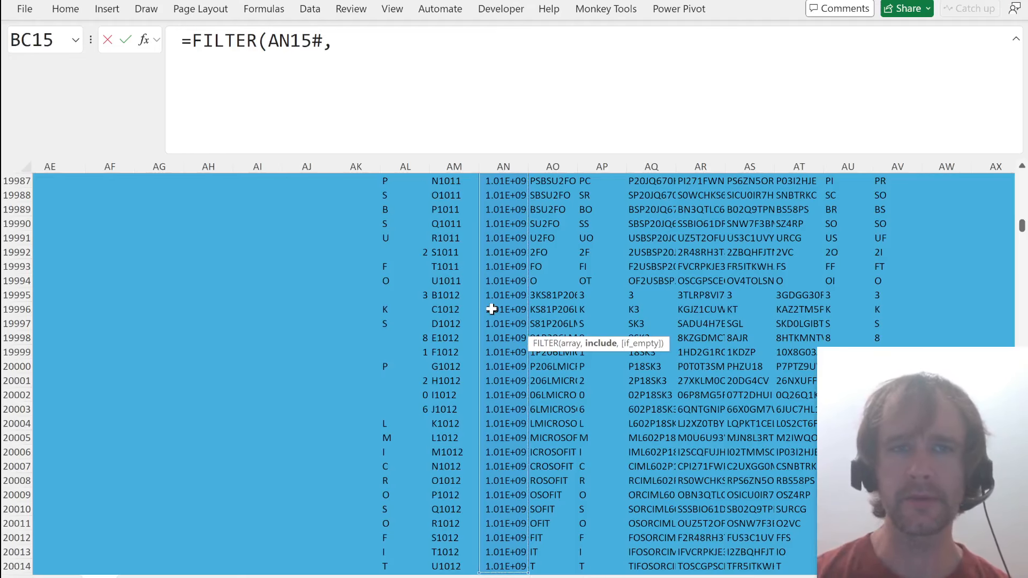
# - Complete the BC15 FILTER formula with the condition AL15#=LEFT(BC13)
pyautogui.click(397, 255)
pyautogui.hotkey('ctrl', 'Up')
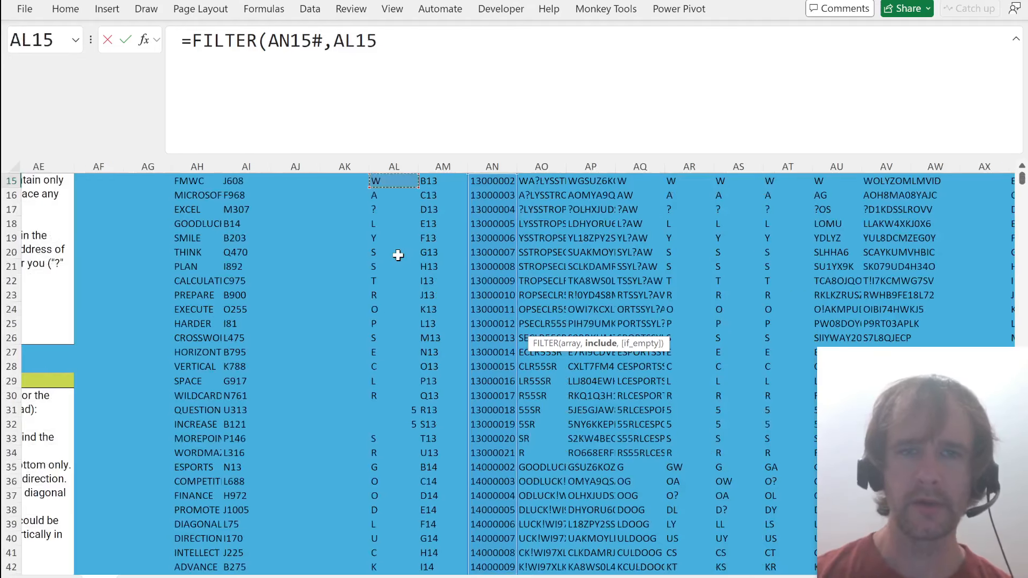
pyautogui.hotkey('ctrl', 'shift', 'Down')
pyautogui.write('=lef')
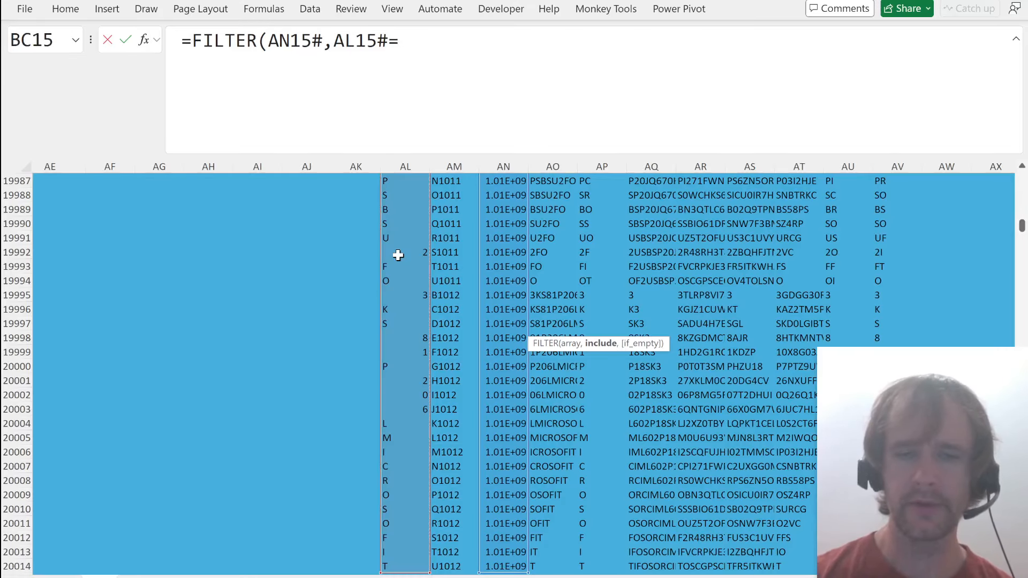
pyautogui.press('Tab')
pyautogui.press('Up')
pyautogui.press('Up')
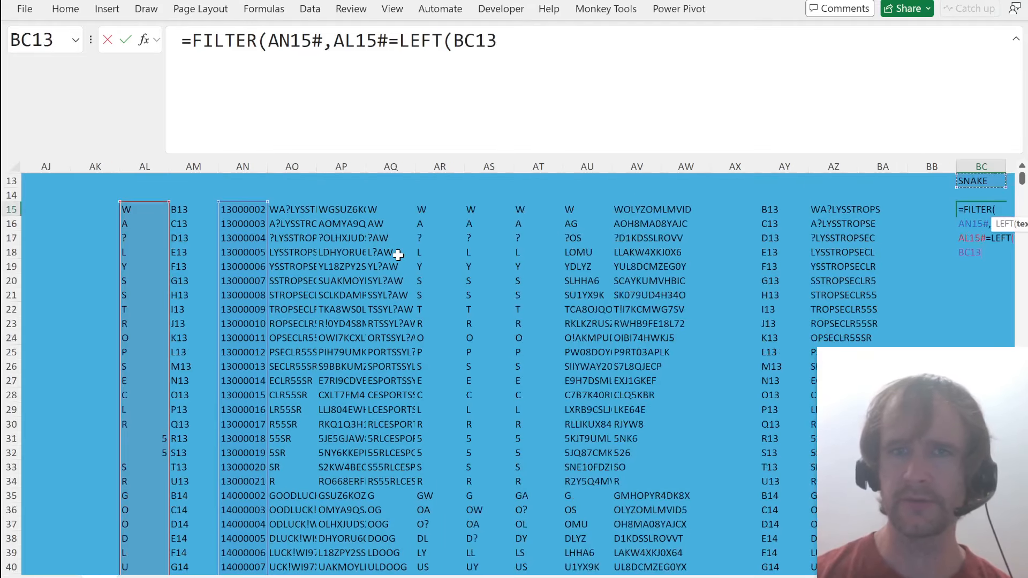
pyautogui.write(',')
pyautogui.press('BackSpace')
pyautogui.write('))')
pyautogui.press('Return')
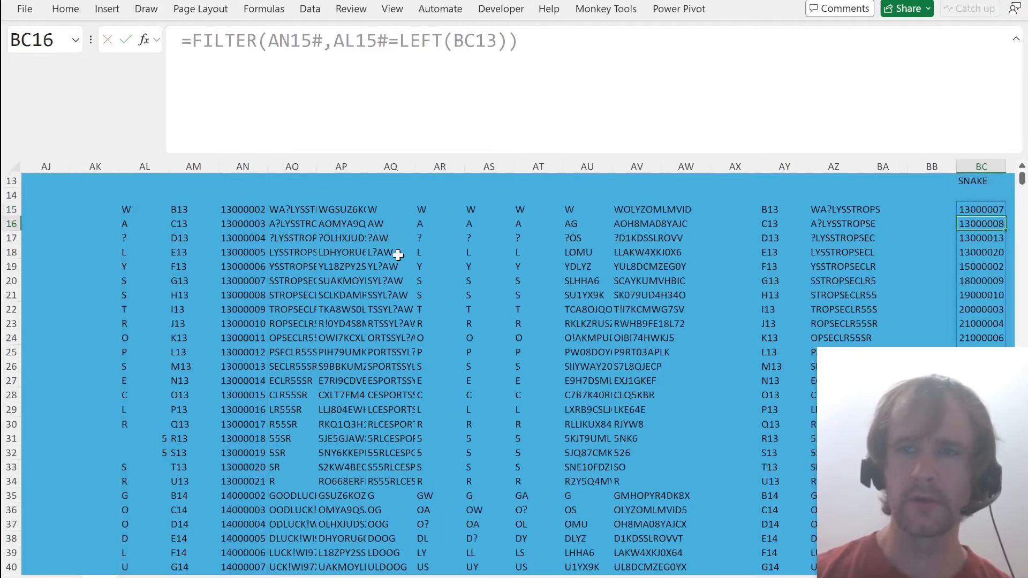
# - Enter the formula =BC15+dirs in BD15 to calculate the neighbouring position codes
pyautogui.press('Up')
pyautogui.press('Right')
pyautogui.press('Right')
pyautogui.press('Right')
pyautogui.press('Right')
pyautogui.press('Right')
pyautogui.press('Right')
pyautogui.press('Right')
pyautogui.hotkey('ctrl', 'Left')
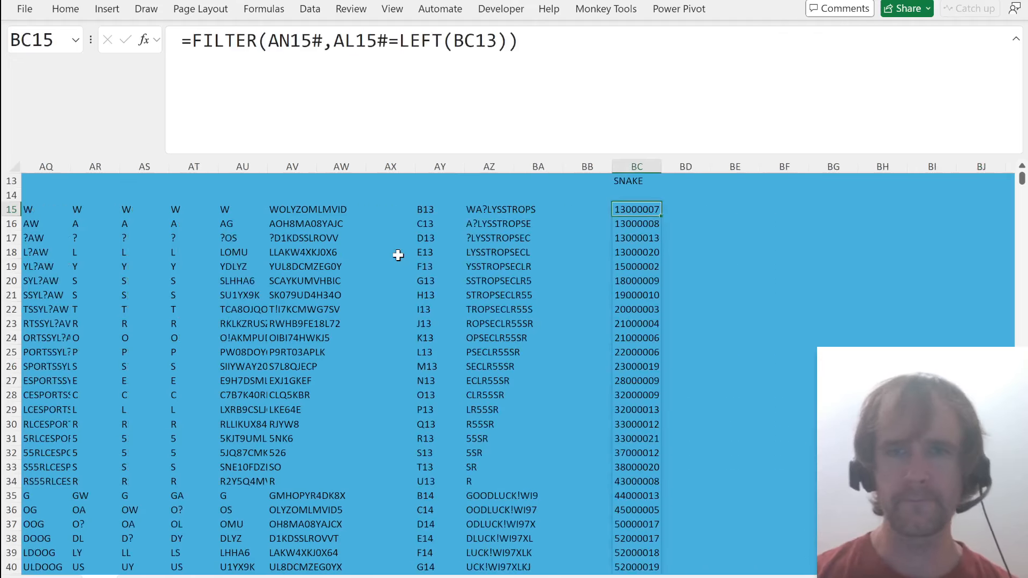
pyautogui.press('Right')
pyautogui.write('=')
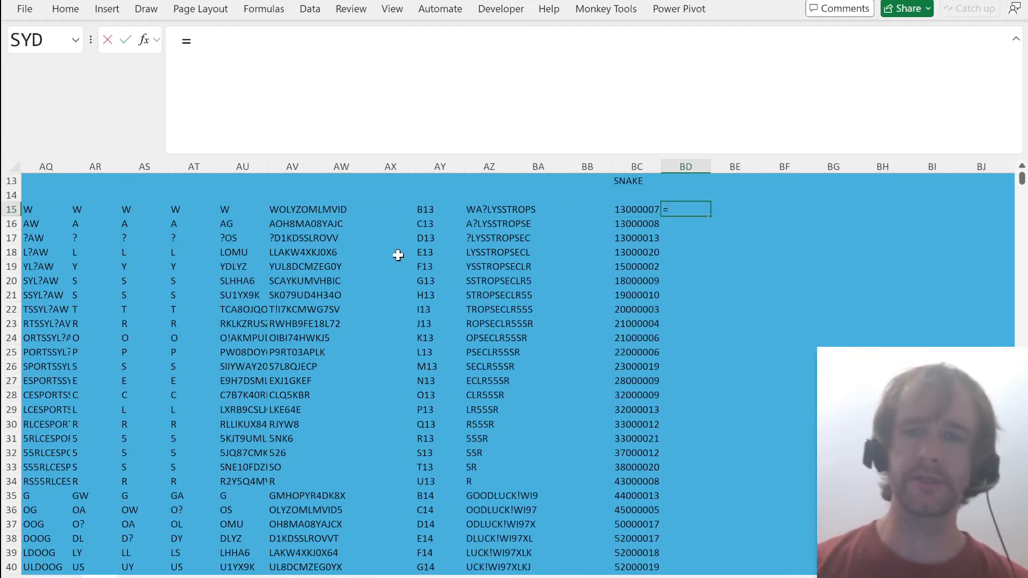
pyautogui.press('Left')
pyautogui.write('+dirs')
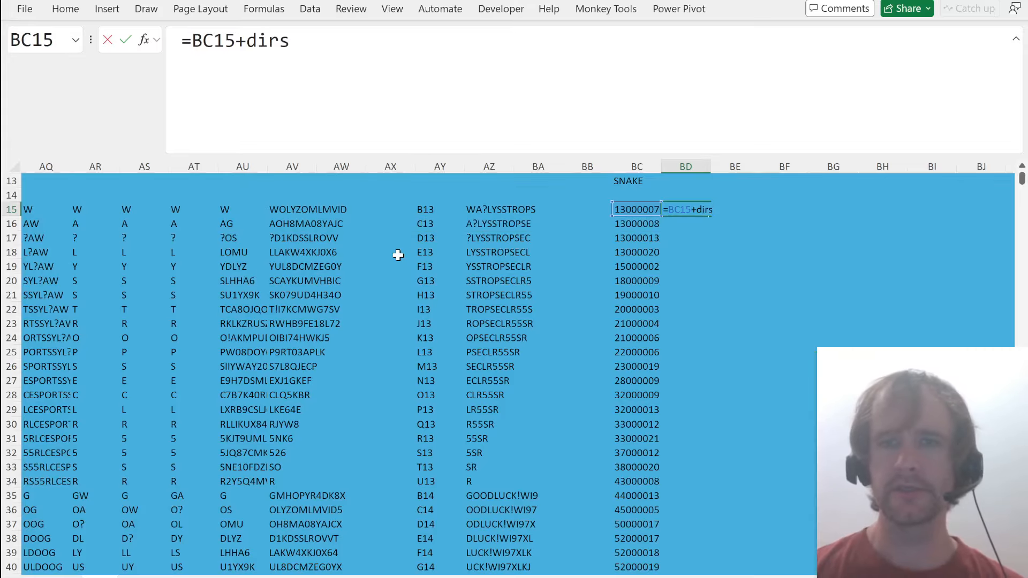
pyautogui.hotkey('ctrl', 'Return')
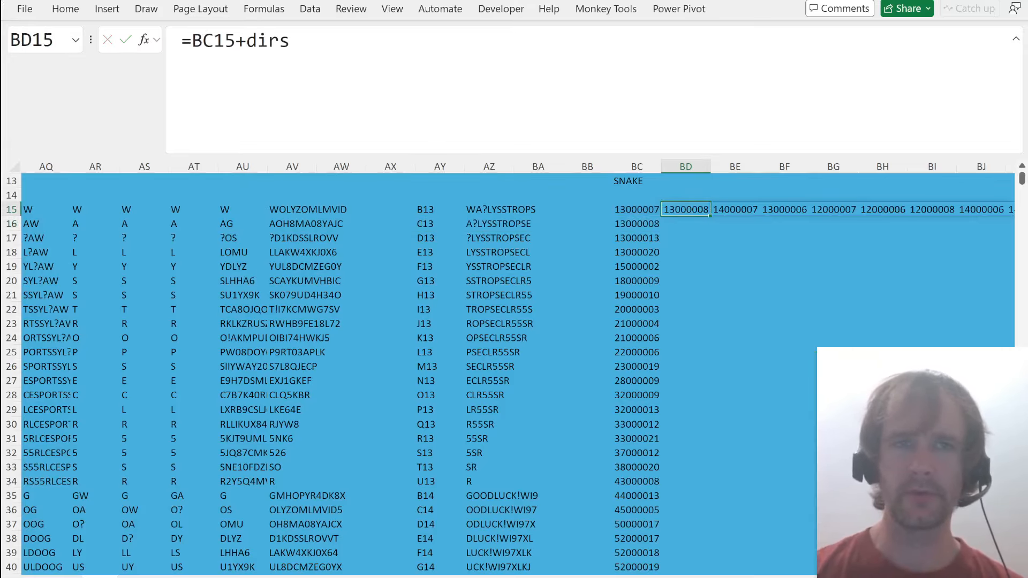
# - Limit the BD15 formula to the first four directions, making it =BC15+TAKE(dirs,,4)
pyautogui.click(245, 40)
pyautogui.write('tak')
pyautogui.press('Tab')
pyautogui.press('End')
pyautogui.write(',')
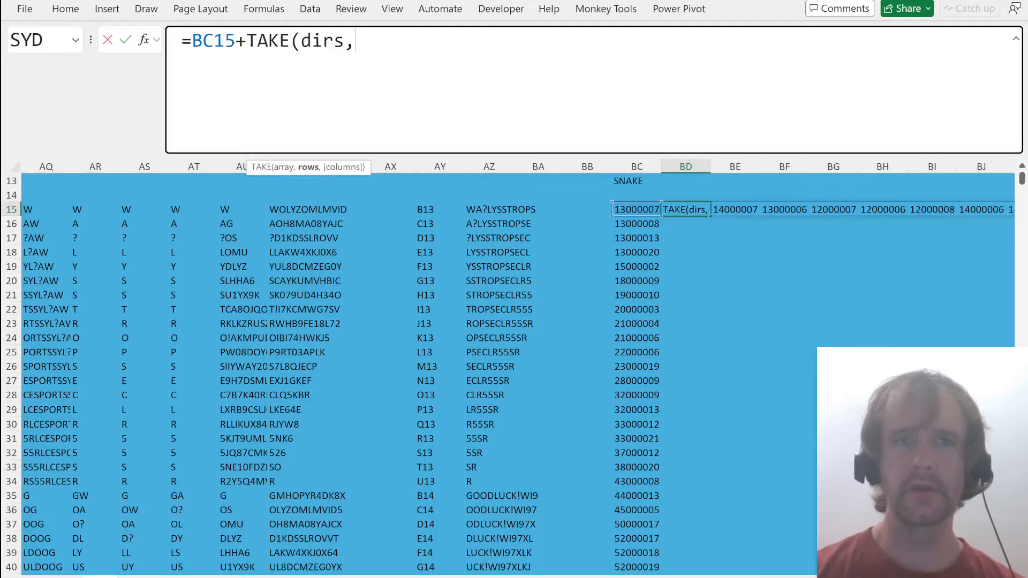
pyautogui.write(',4)')
pyautogui.press('Return')
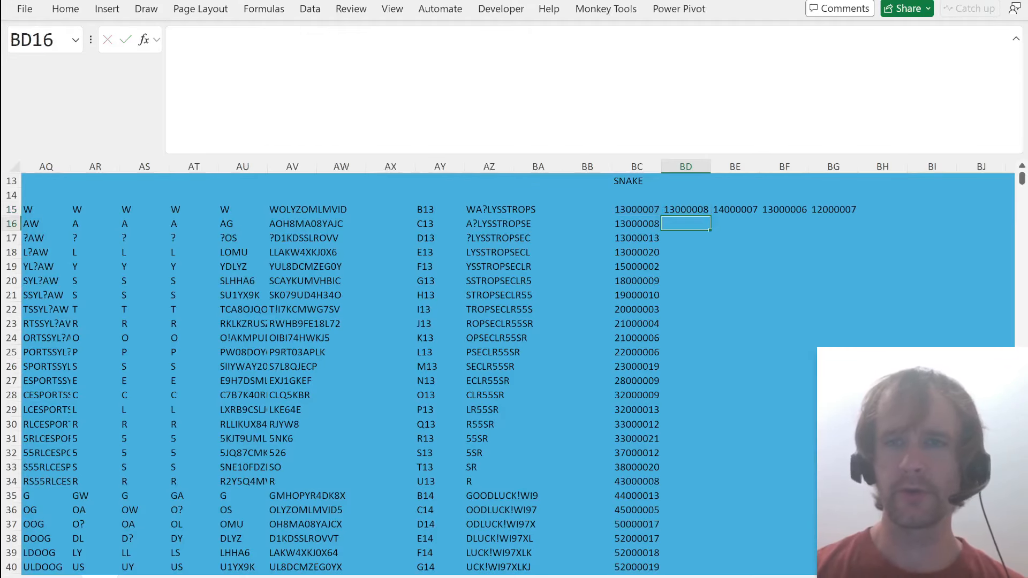
# - Wrap the BD15 formula in XLOOKUP, using BC15+TAKE(dirs,,4) as the lookup value
pyautogui.press('Up')
pyautogui.hotkey('shift', 'Right')
pyautogui.hotkey('shift', 'Right')
pyautogui.hotkey('shift', 'Right')
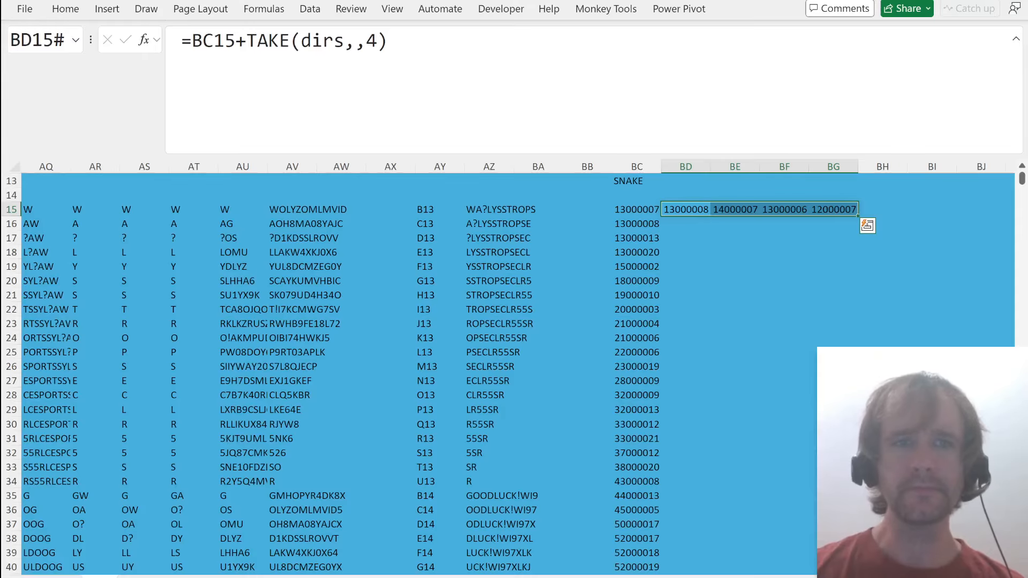
pyautogui.press('F2')
pyautogui.write('xlookup(')
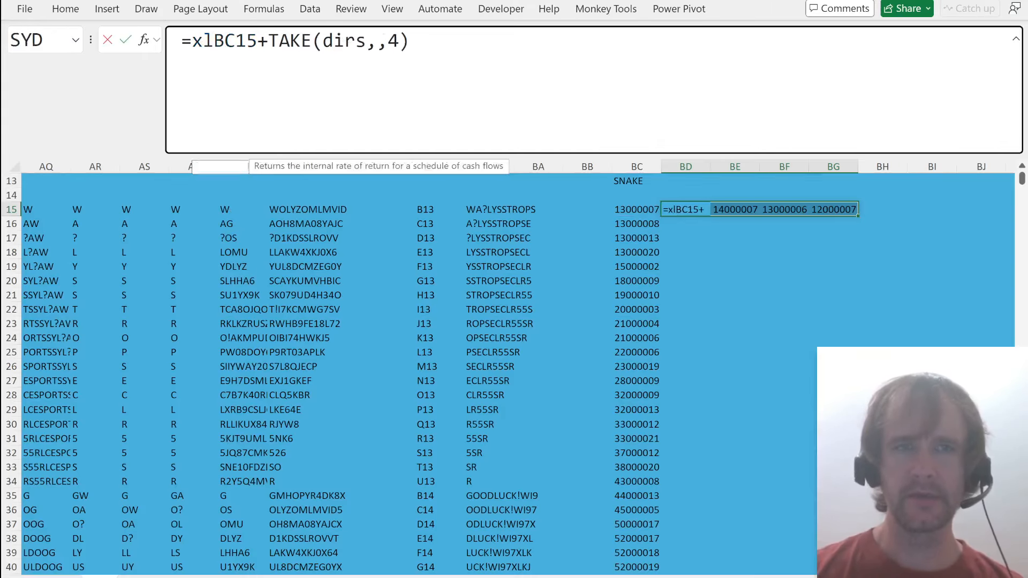
pyautogui.press('End')
pyautogui.write(',')
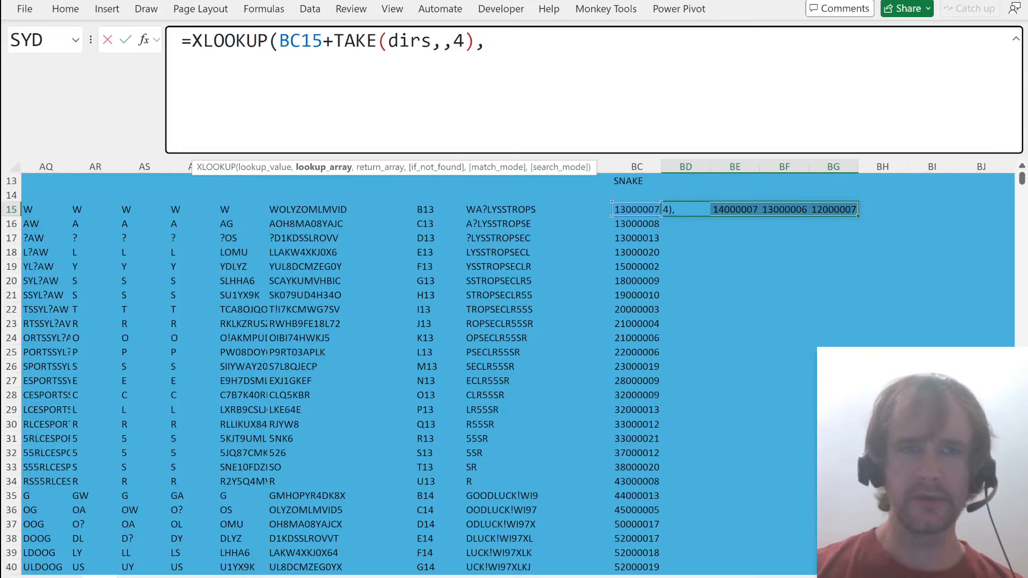
pyautogui.hscroll(-5, 169, 290)
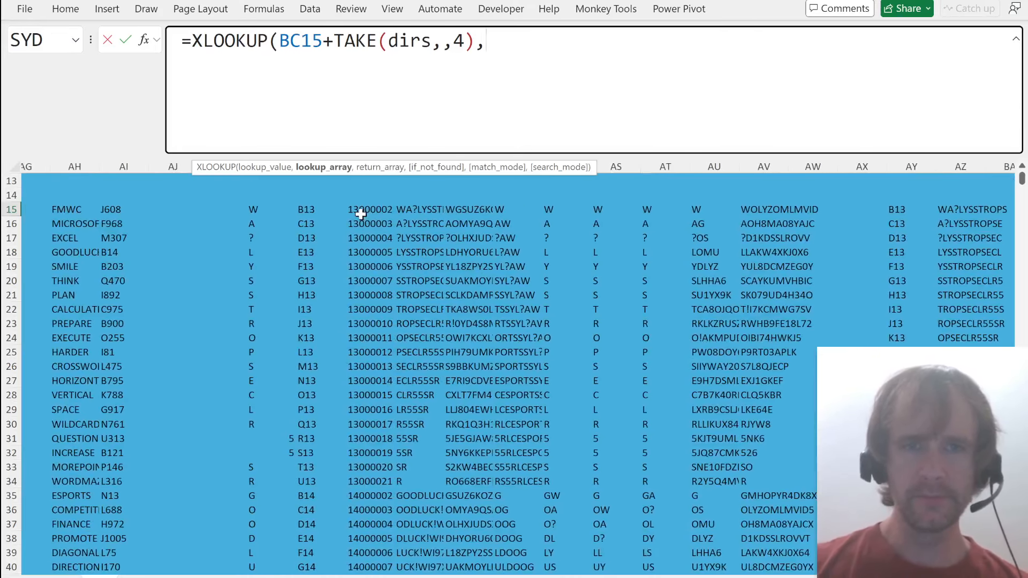
pyautogui.click(362, 214)
pyautogui.hotkey('ctrl', 'shift', 'Down')
pyautogui.press('F4')
pyautogui.write(',')
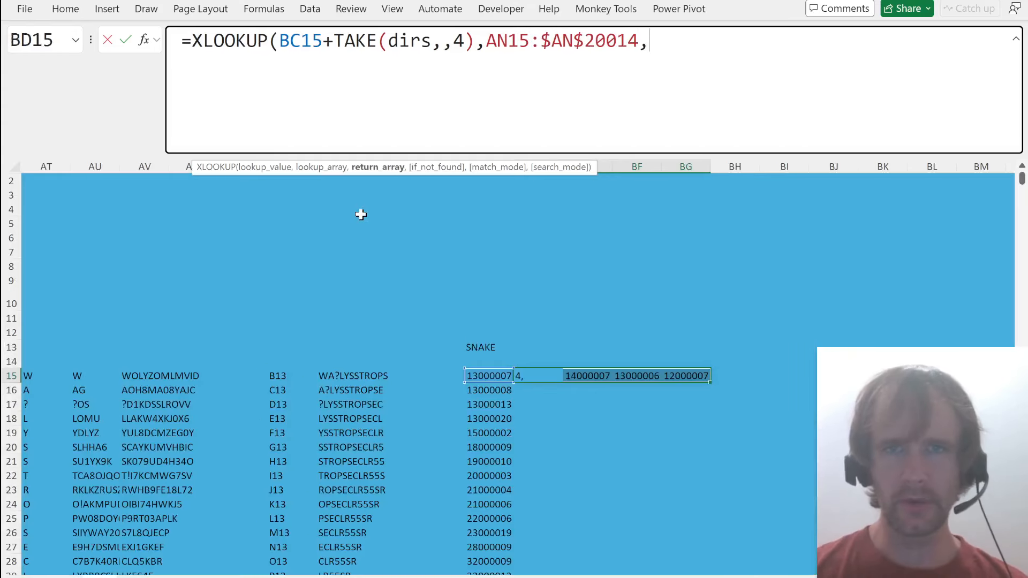
pyautogui.press('BackSpace')
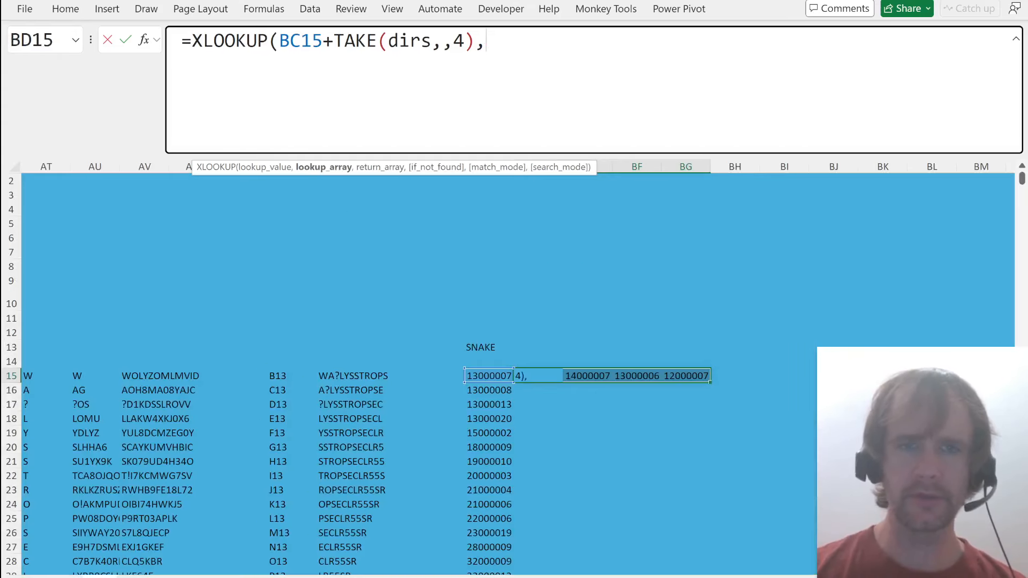
# - Set the lookup array of the BD15 XLOOKUP to the position codes, AN15#
pyautogui.hscroll(-6, 284, 239)
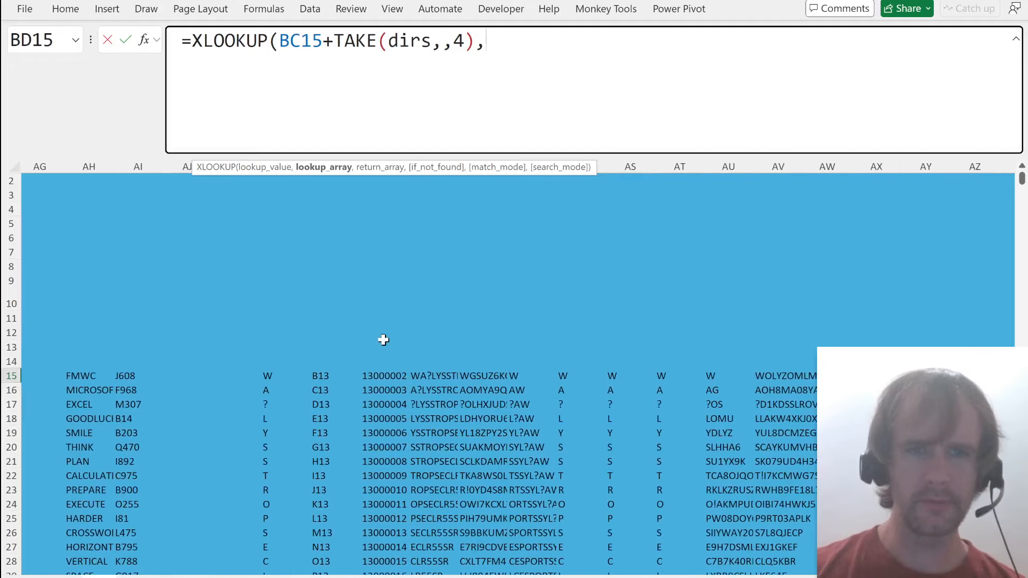
pyautogui.hscroll(-1, 218, 397)
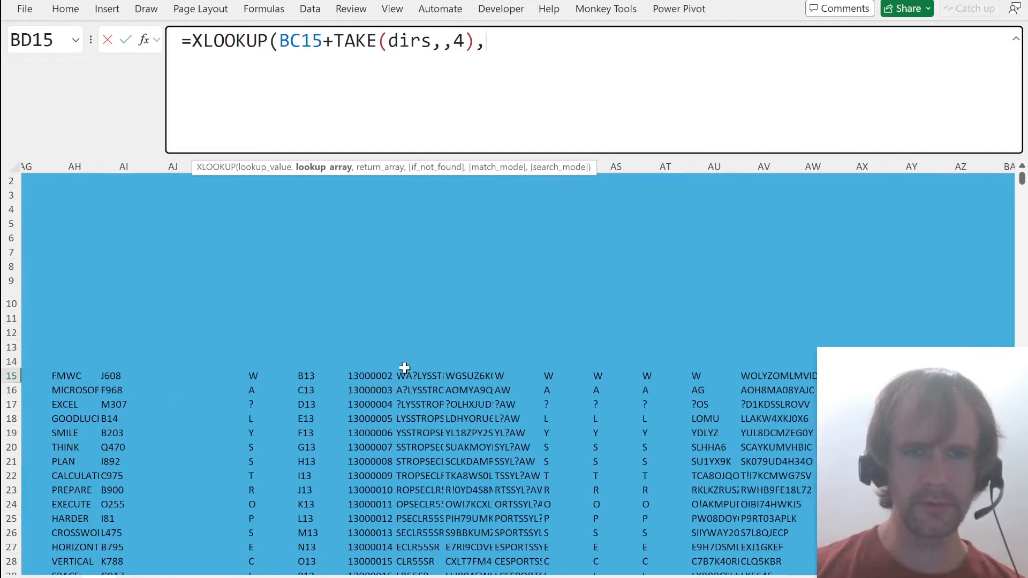
pyautogui.click(369, 381)
pyautogui.hotkey('ctrl', 'shift', 'Down')
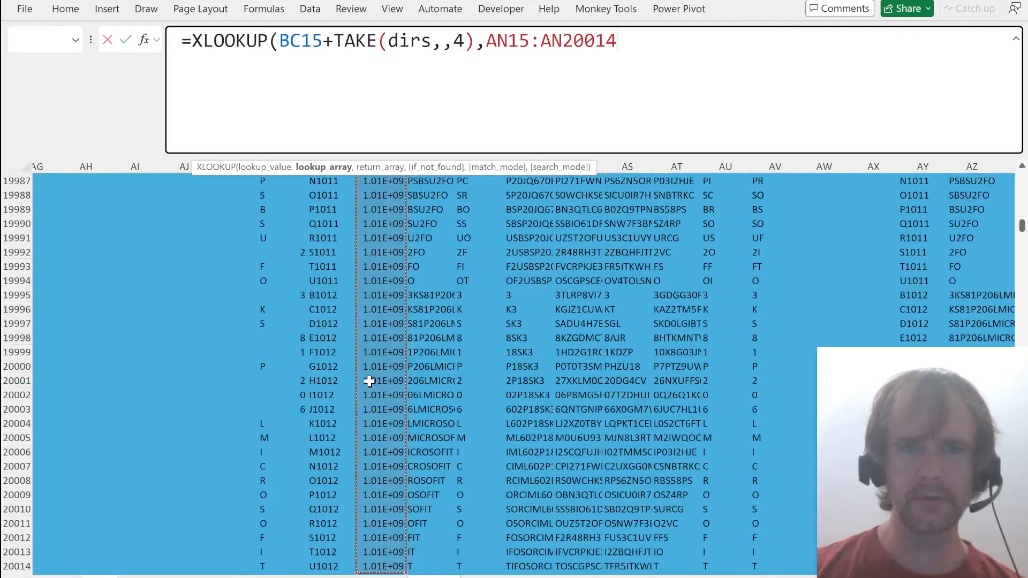
pyautogui.hotkey('shift', 'Down')
pyautogui.hotkey('shift', 'Up')
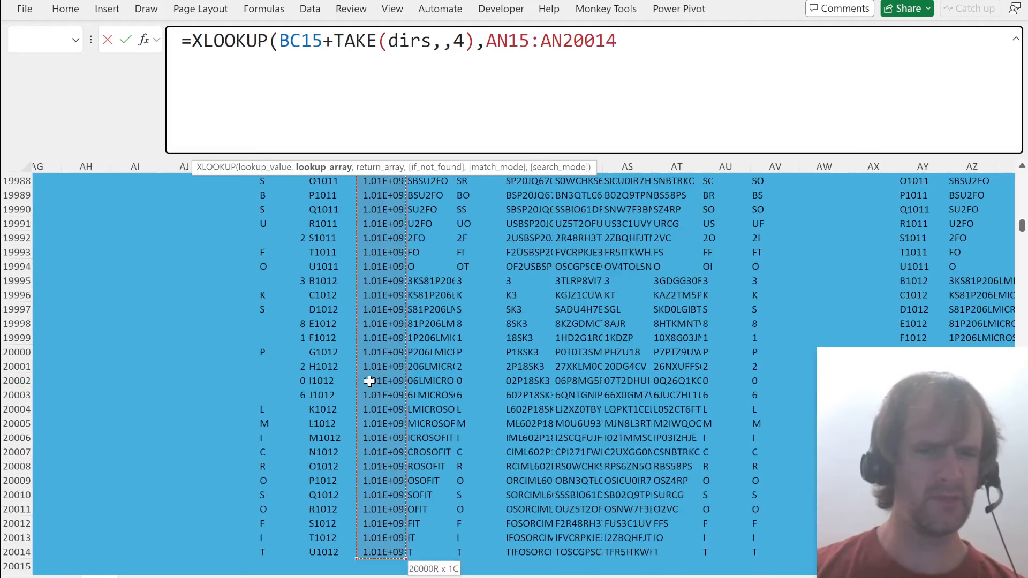
pyautogui.press('F2')
pyautogui.hotkey('ctrl', 'shift', 'Left')
pyautogui.hotkey('ctrl', 'shift', 'Left')
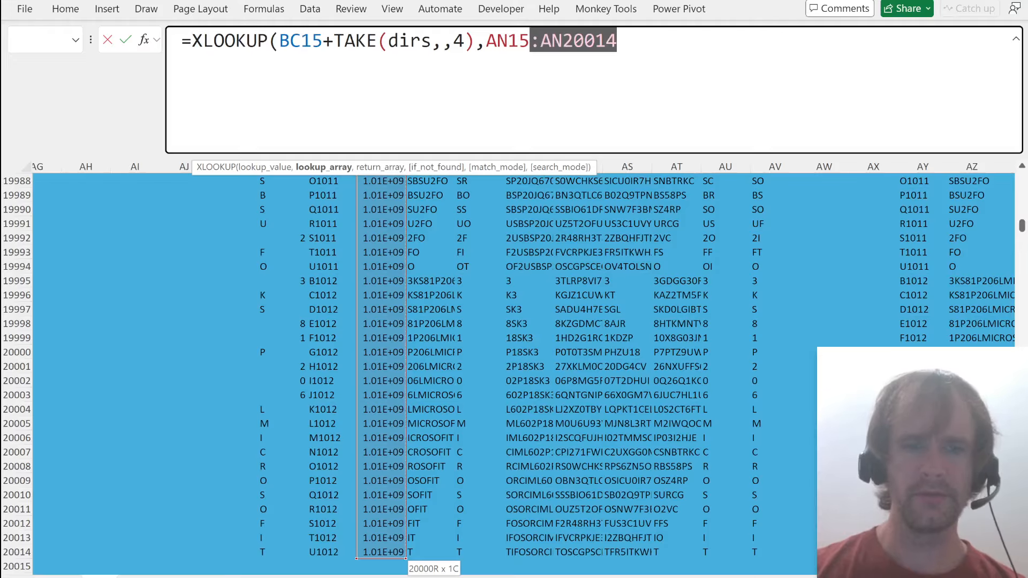
pyautogui.write('#')
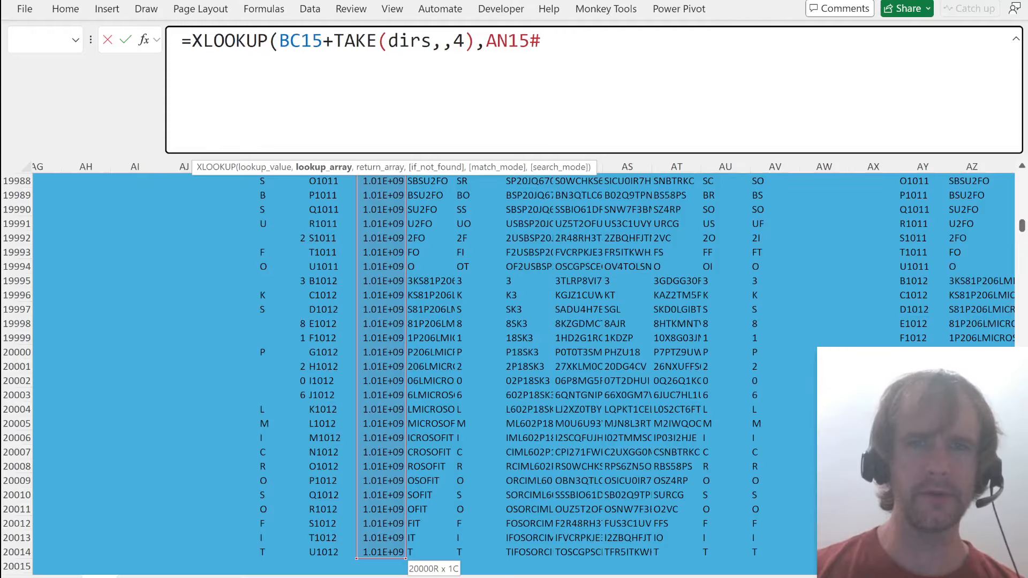
# - Add AL15# as the return array of the BD15 XLOOKUP so it returns the maze letters
pyautogui.write(',')
pyautogui.hotkey('ctrl', 'BackSpace')
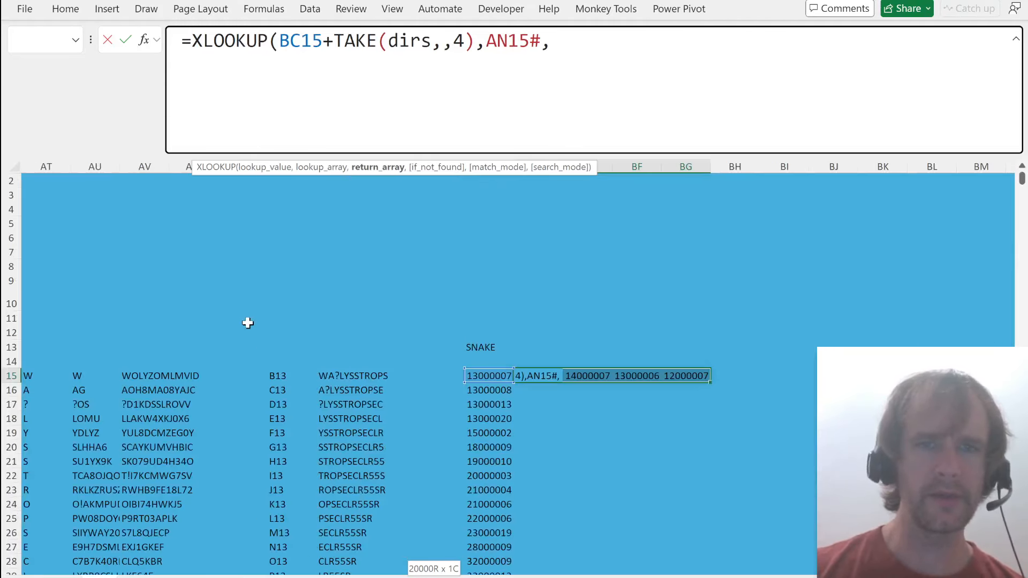
pyautogui.hscroll(-5, 248, 323)
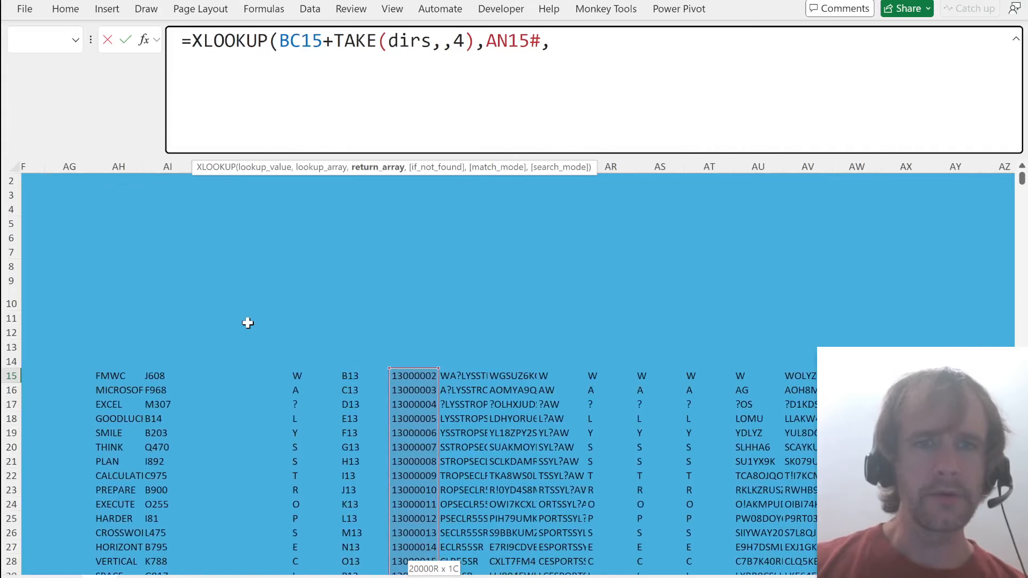
pyautogui.click(327, 167)
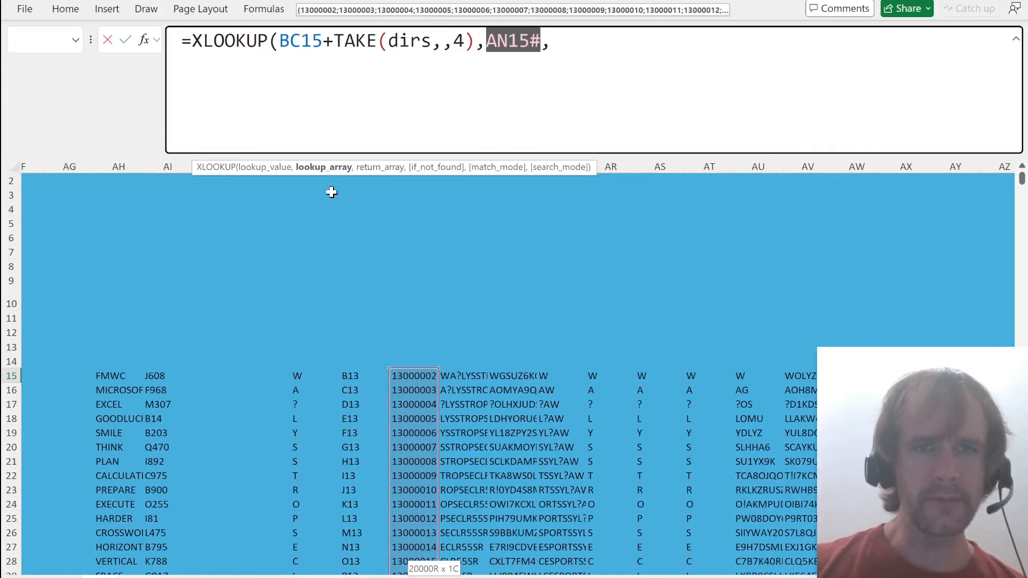
pyautogui.moveTo(354, 169); pyautogui.dragTo(350, 221)
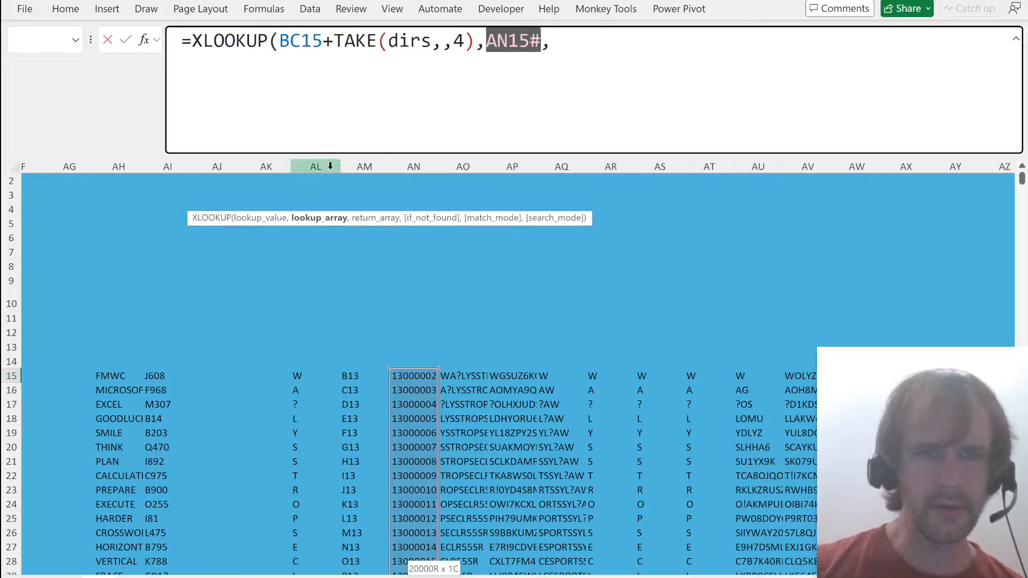
pyautogui.press('End')
pyautogui.write('AL15#')
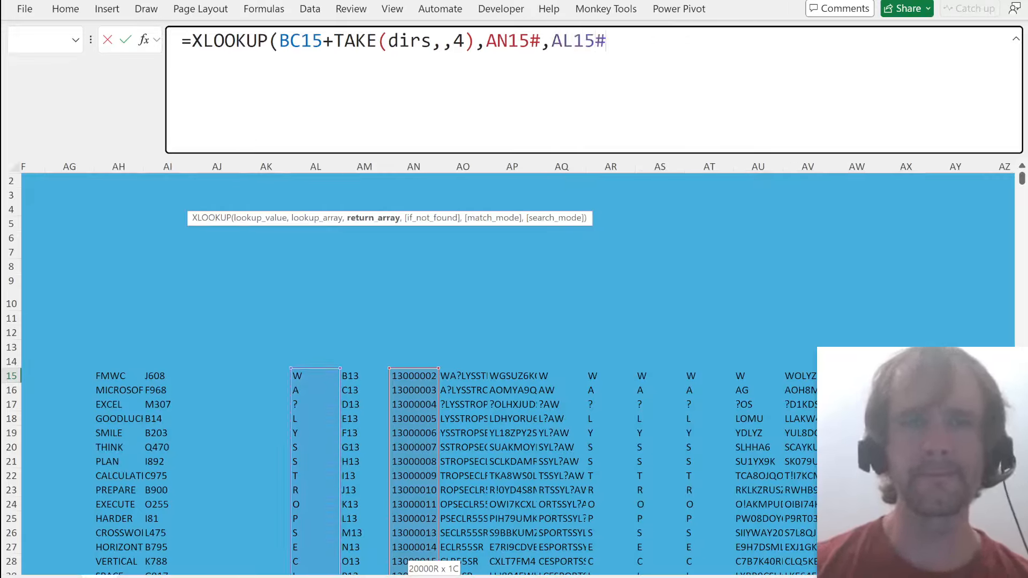
# - Give the BD15 XLOOKUP search mode 2, leaving the not-found and match mode arguments empty, and enter the formula
pyautogui.write(',,')
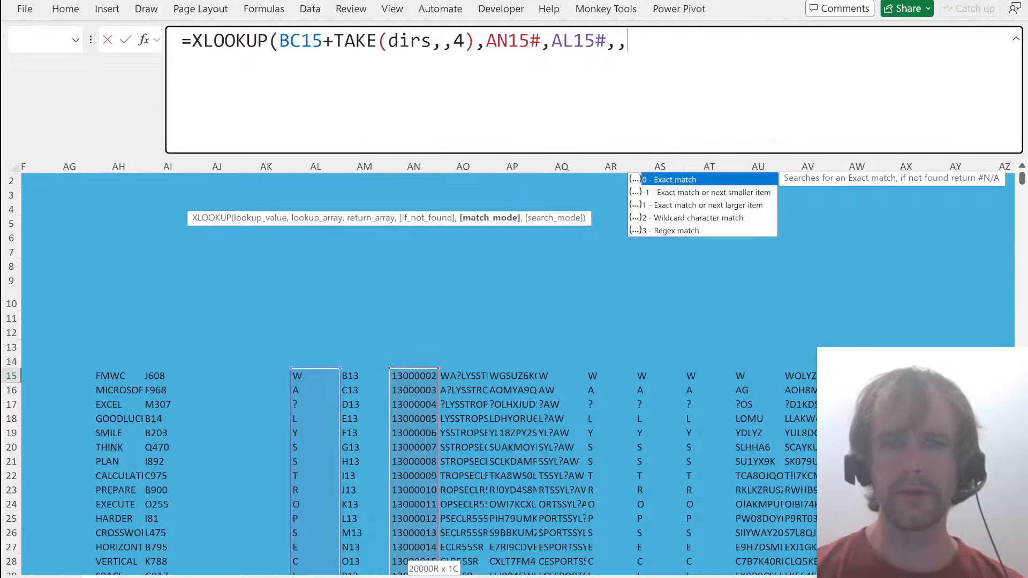
pyautogui.write(',2)')
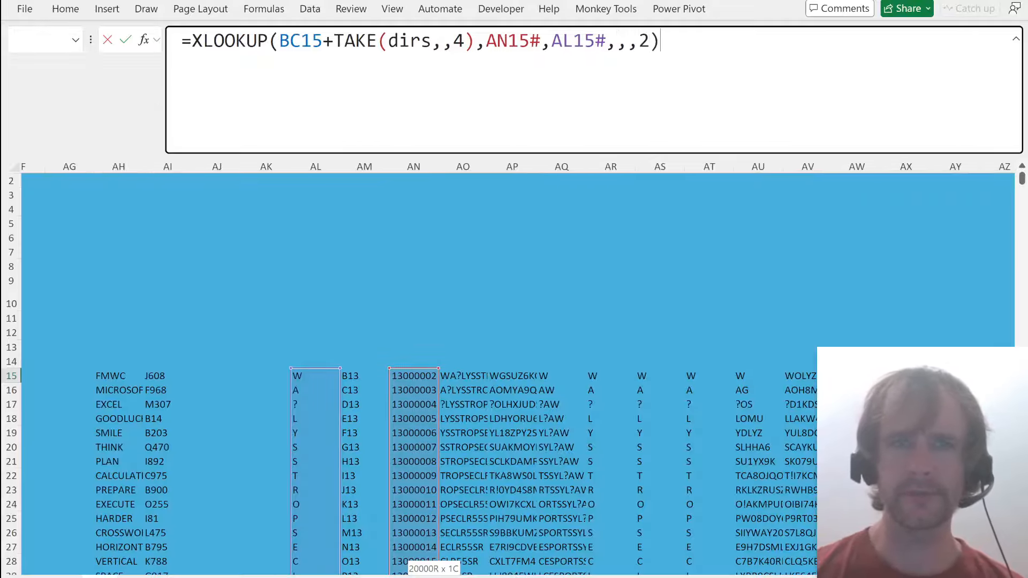
pyautogui.hotkey('ctrl', 'Return')
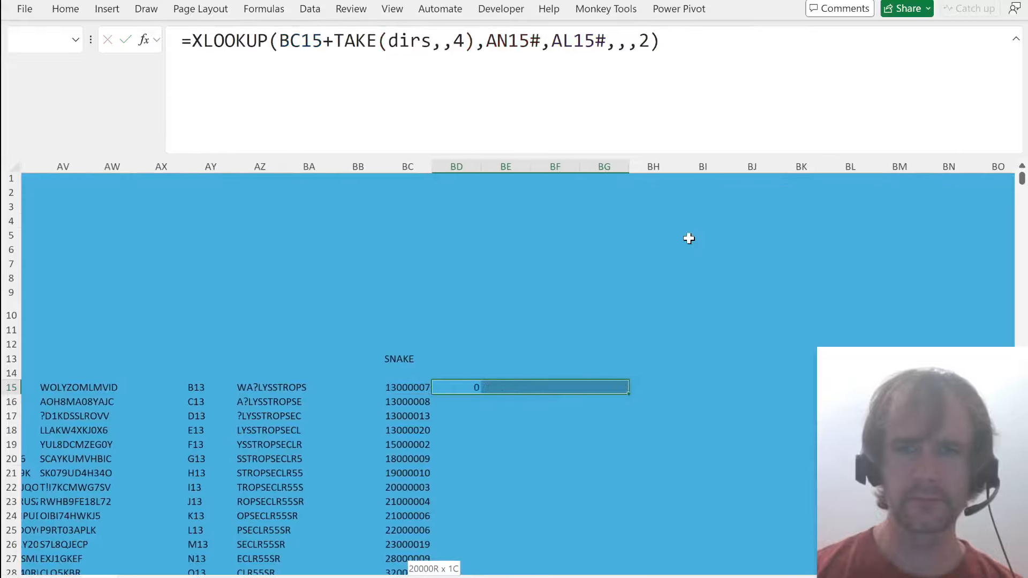
pyautogui.press('Up')
pyautogui.press('Left')
pyautogui.press('Down')
pyautogui.hotkey('ctrl', 'shift', 'Right')
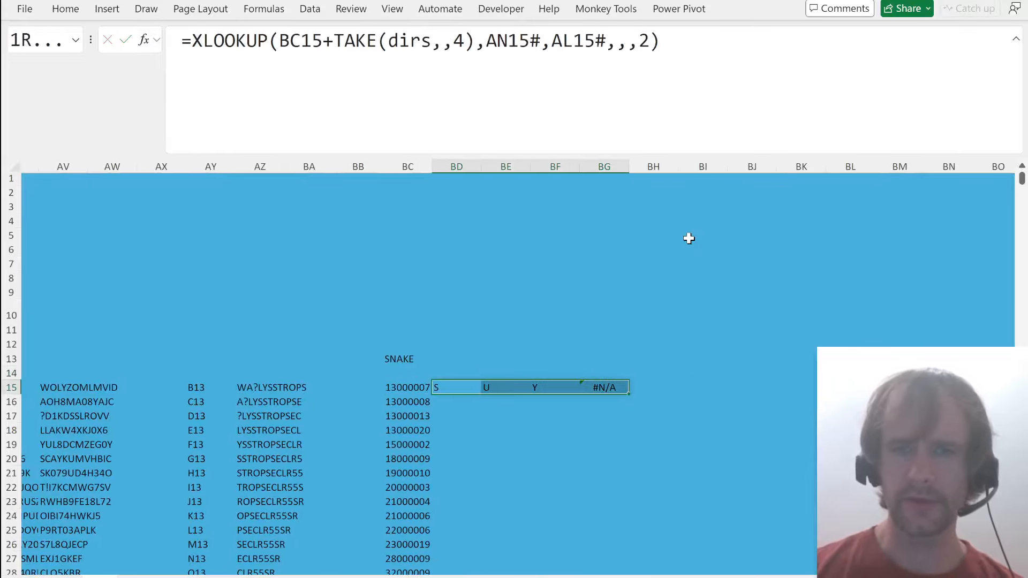
pyautogui.hotkey('ctrl', 'shift', 'Left')
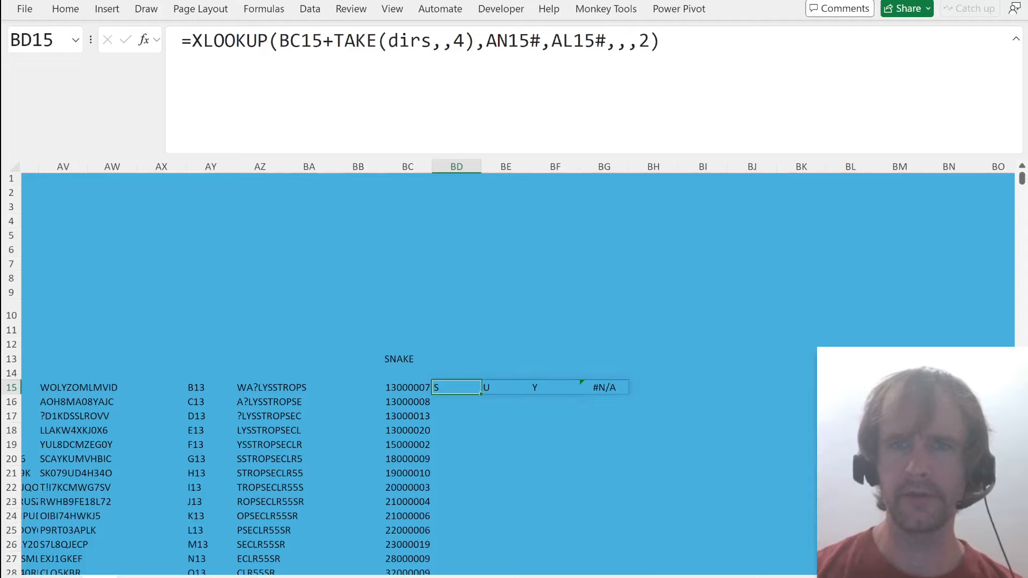
# - Add an empty string "" as the not-found result of the XLOOKUP in BD15
pyautogui.click(617, 41)
pyautogui.write('""')
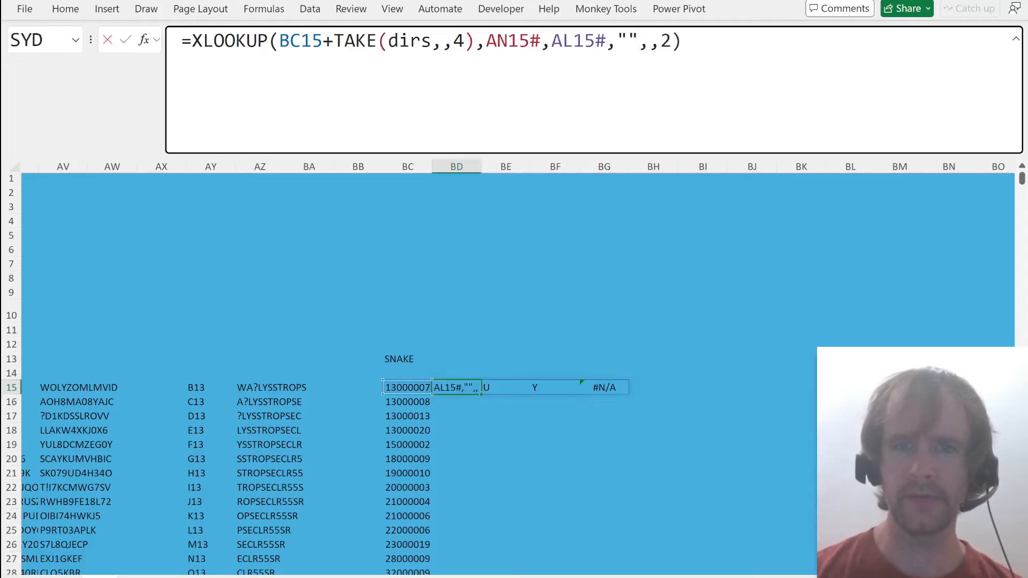
pyautogui.press('Return')
pyautogui.press('Up')
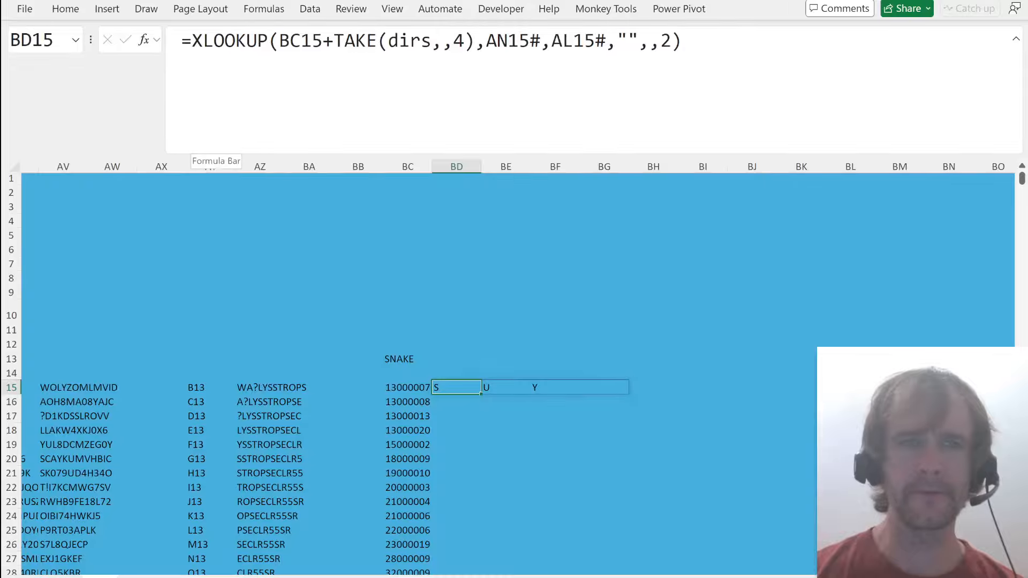
# - Wrap the BD15 XLOOKUP in a LET function that names its result a
pyautogui.click(192, 41)
pyautogui.write('let')
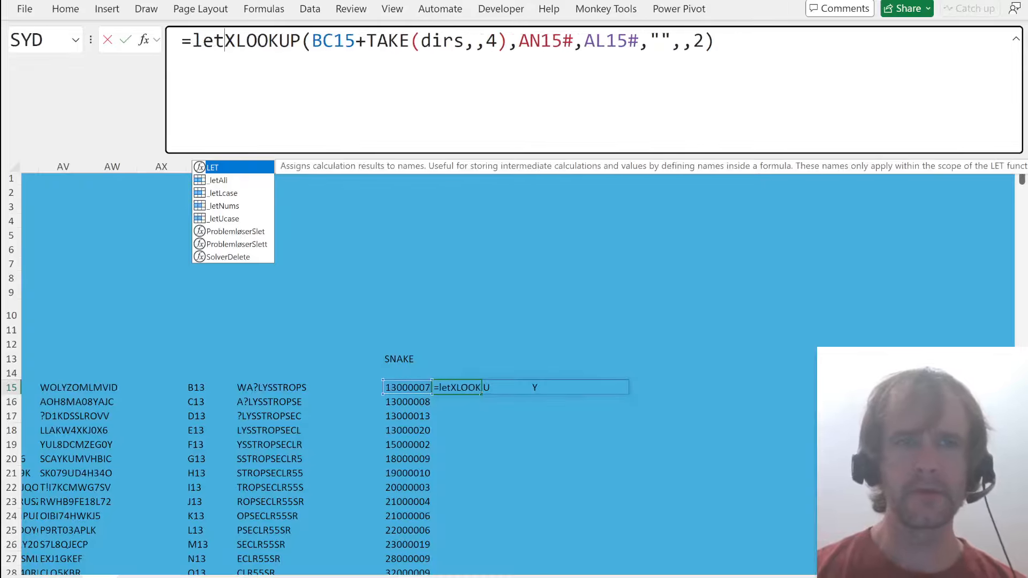
pyautogui.press('Tab')
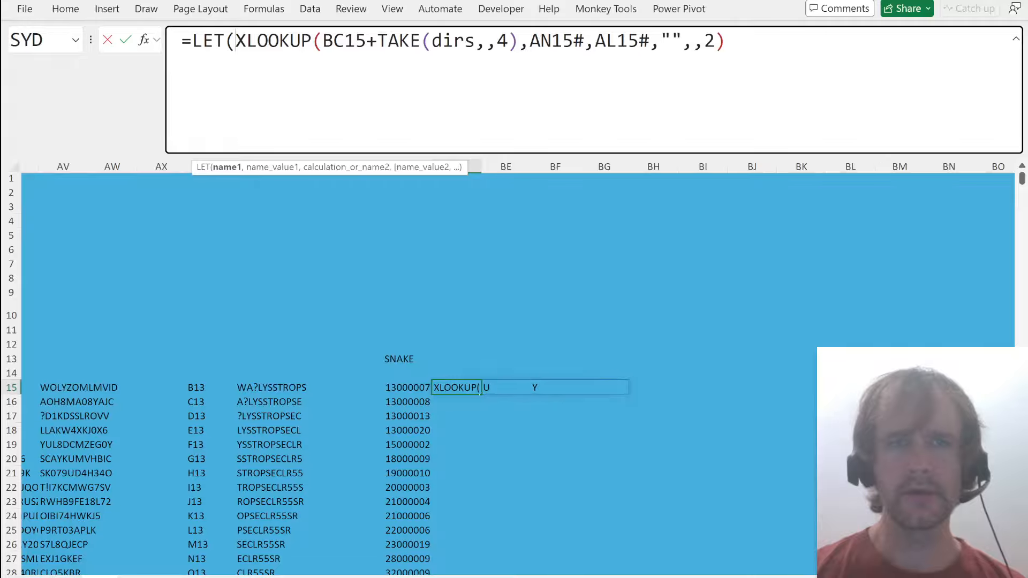
pyautogui.write('a,')
pyautogui.press('End')
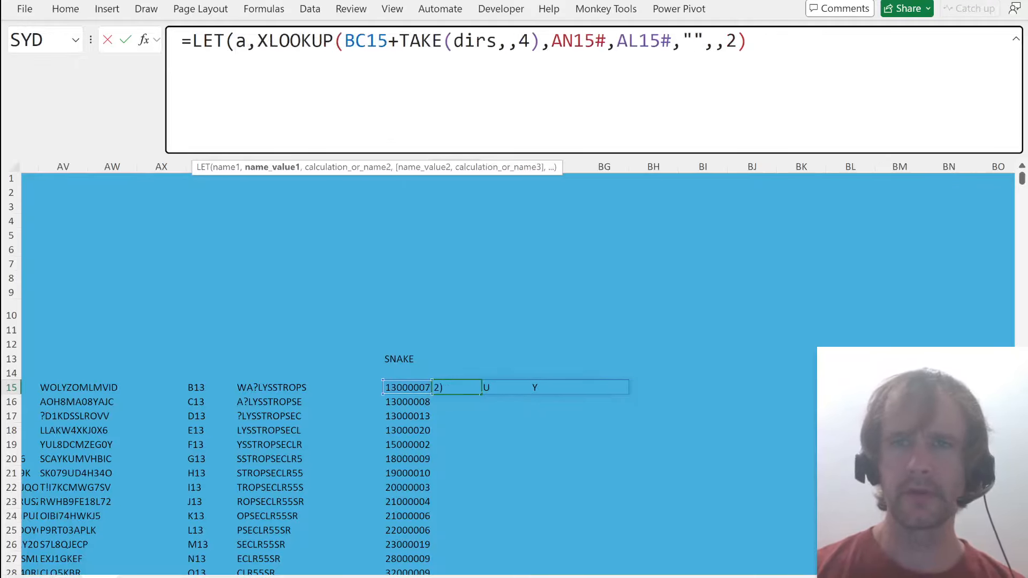
pyautogui.write(',')
pyautogui.hotkey('alt', 'Return')
# - Add the test (a=MID(BC13,2,1)) to the LET formula to compare neighbours with the word's second letter
pyautogui.write('a')
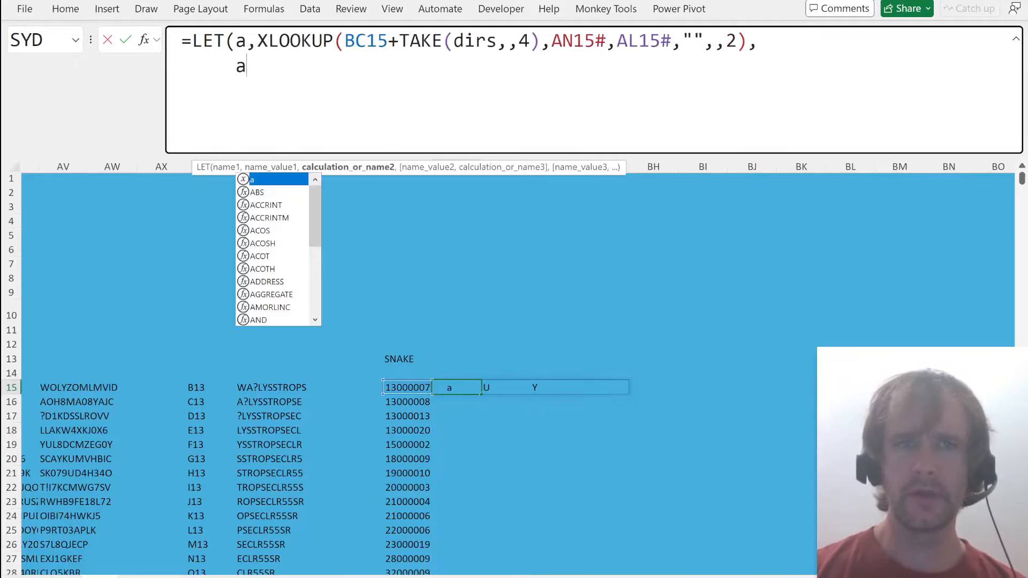
pyautogui.press('BackSpace')
pyautogui.write('(a=mid')
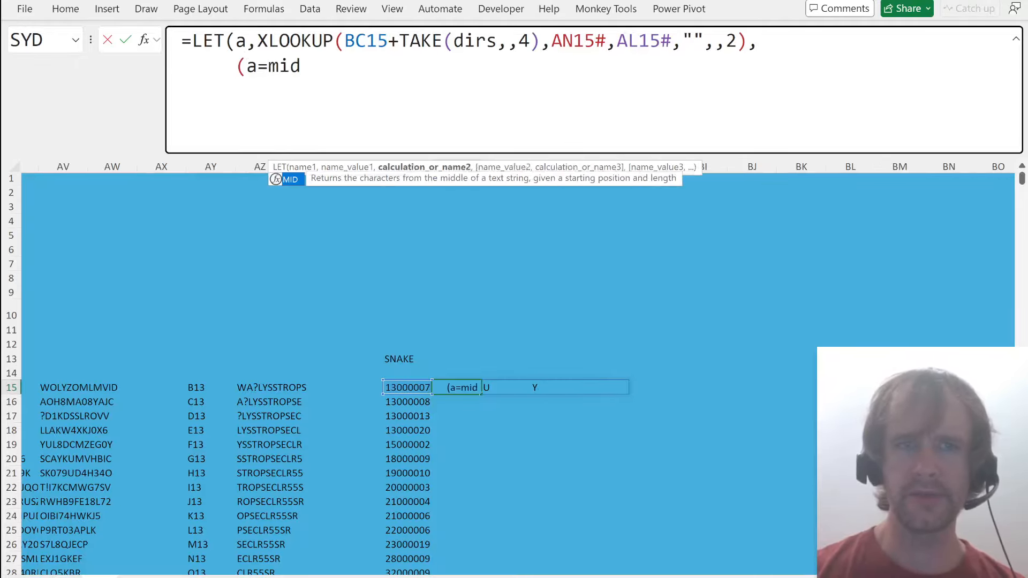
pyautogui.press('Tab')
pyautogui.click(409, 356)
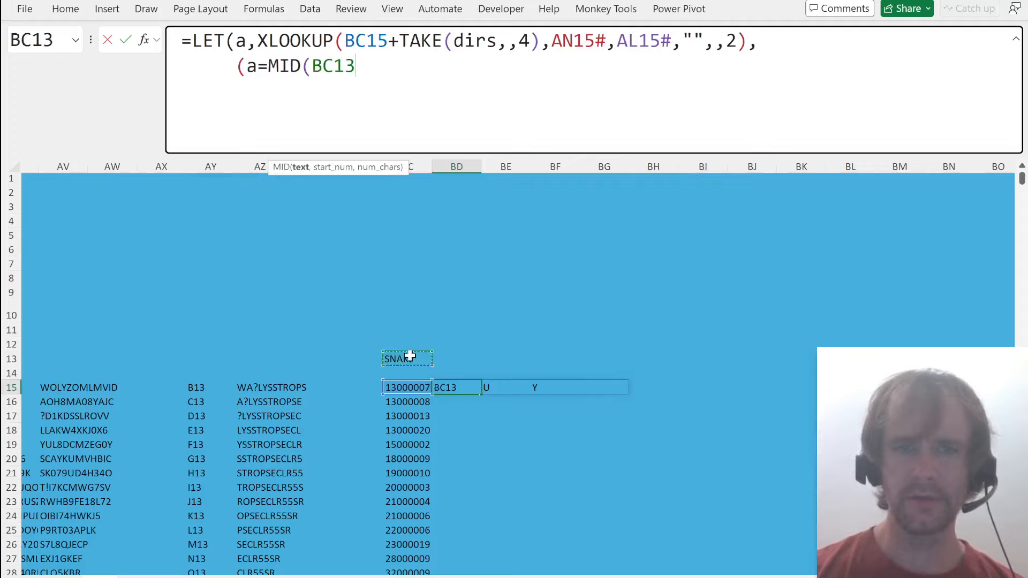
pyautogui.write(',2,1)')
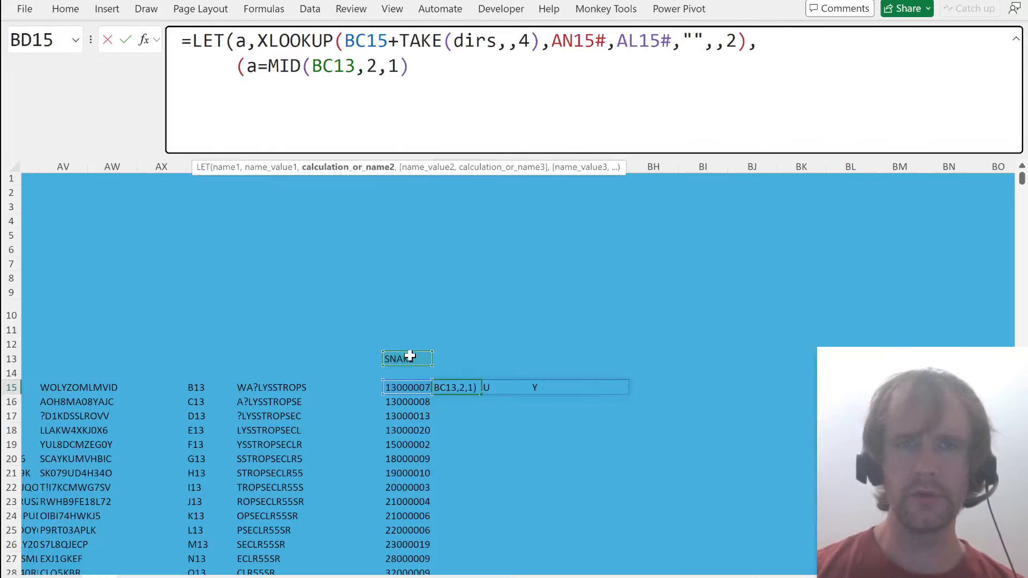
pyautogui.write(')')
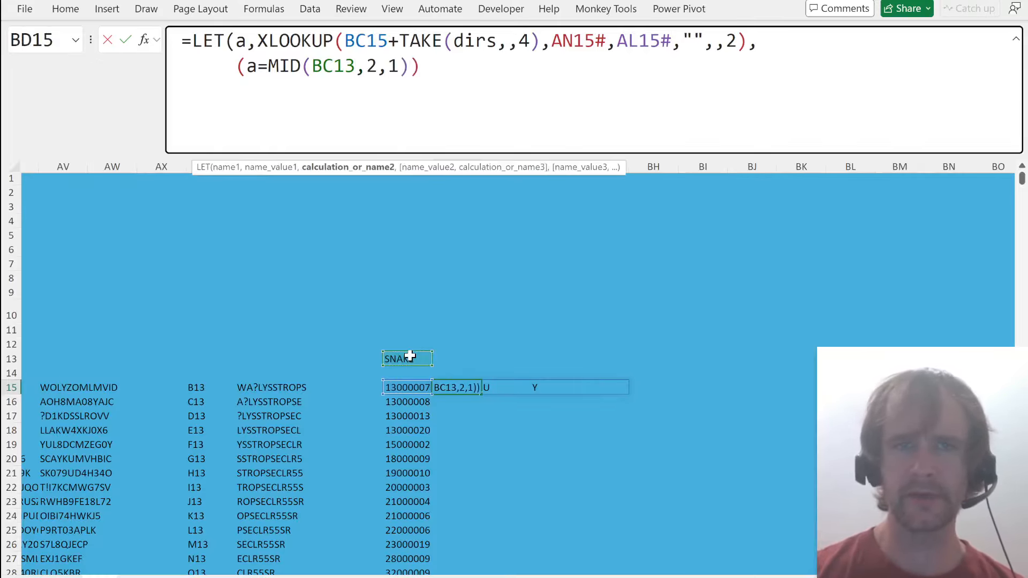
# - Extend the BD15 test with +(a="?") so question marks also match, and enter the formula
pyautogui.write('+(a=')
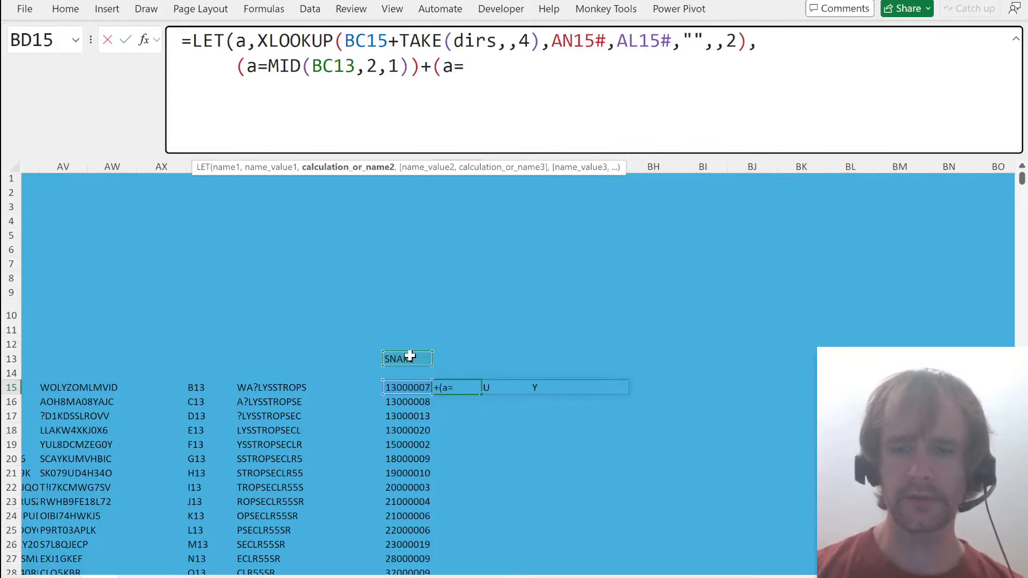
pyautogui.write('"?"')
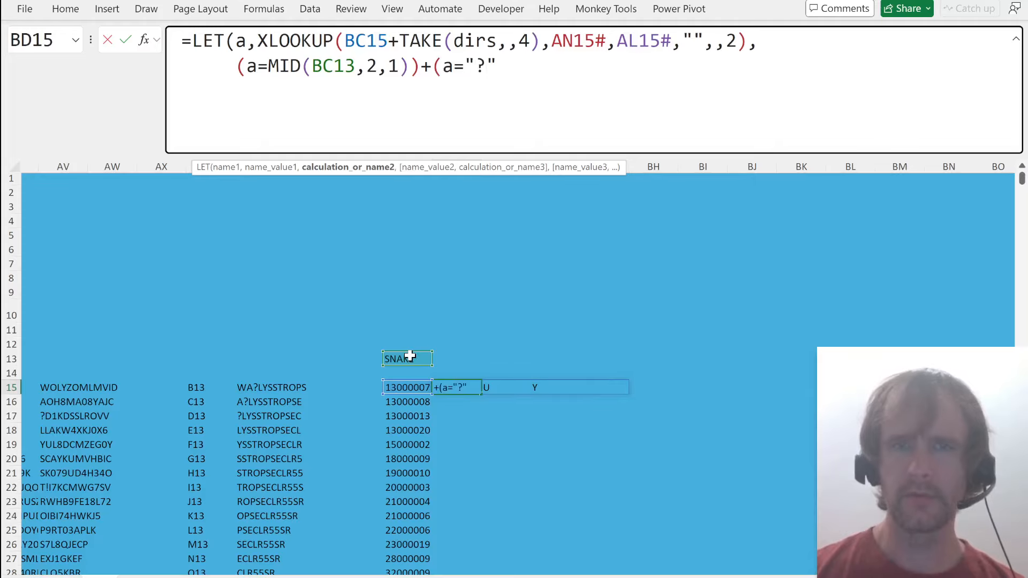
pyautogui.write('))')
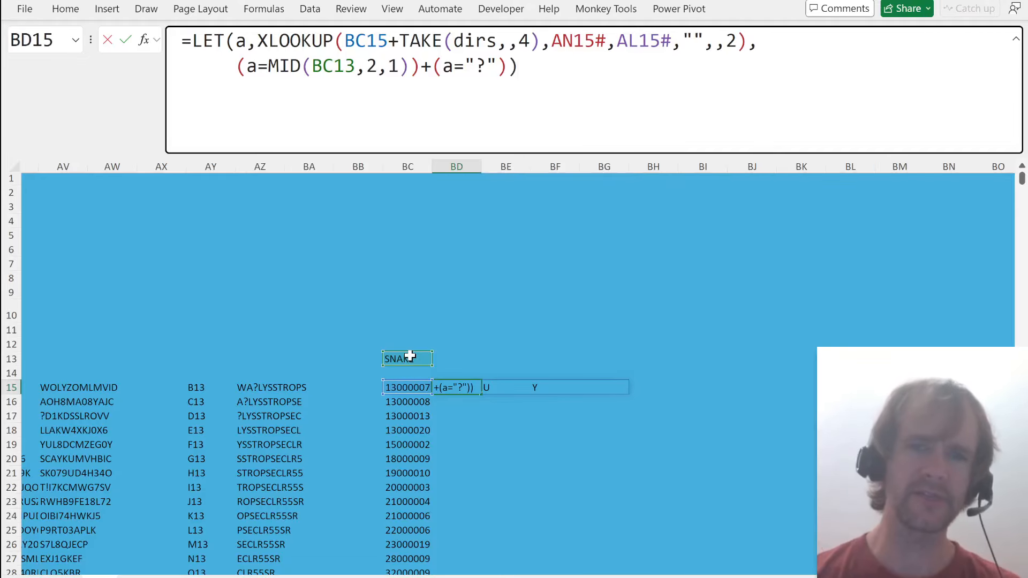
pyautogui.press('Return')
pyautogui.press('Up')
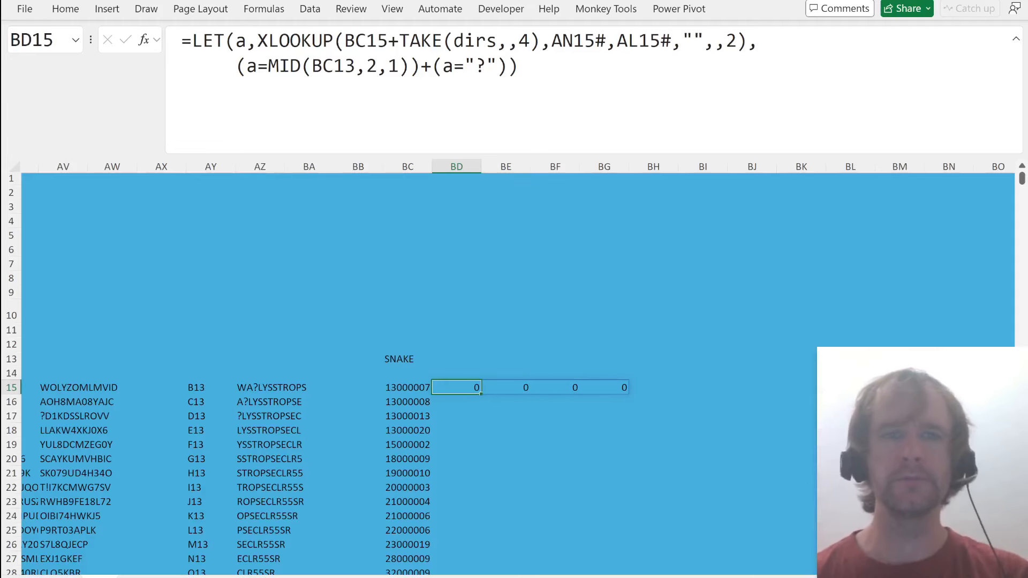
# - Copy BC15+TAKE(dirs,,4) from the BD15 XLOOKUP and replace it with the name nxtRC
pyautogui.moveTo(344, 41); pyautogui.dragTo(541, 41)
pyautogui.hotkey('ctrl', 'c')
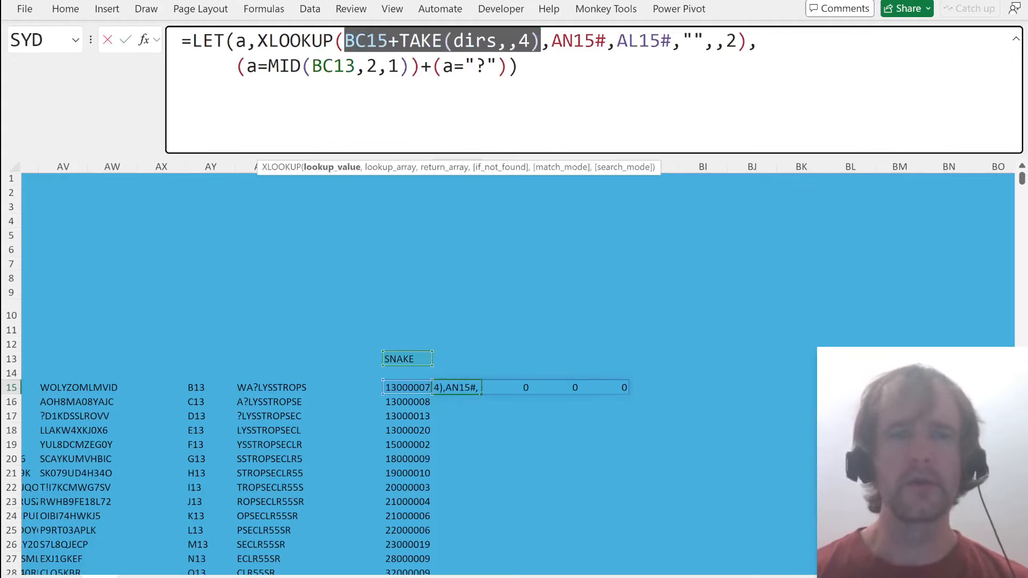
pyautogui.write('nxt')
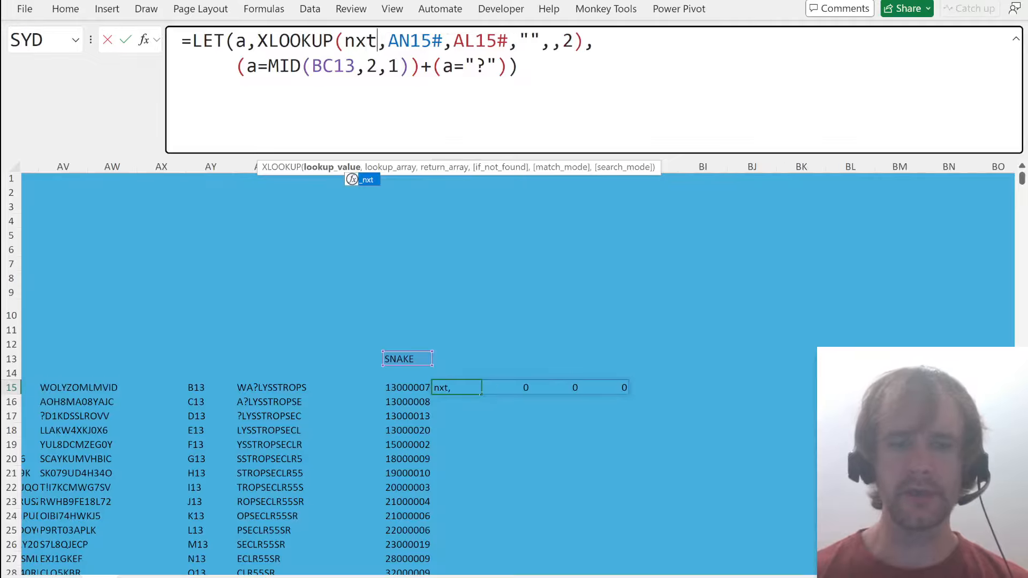
pyautogui.write('RC')
# - Define nxtRC as BC15+TAKE(dirs,,4) on its own first line of the BD15 LET formula
pyautogui.click(235, 41)
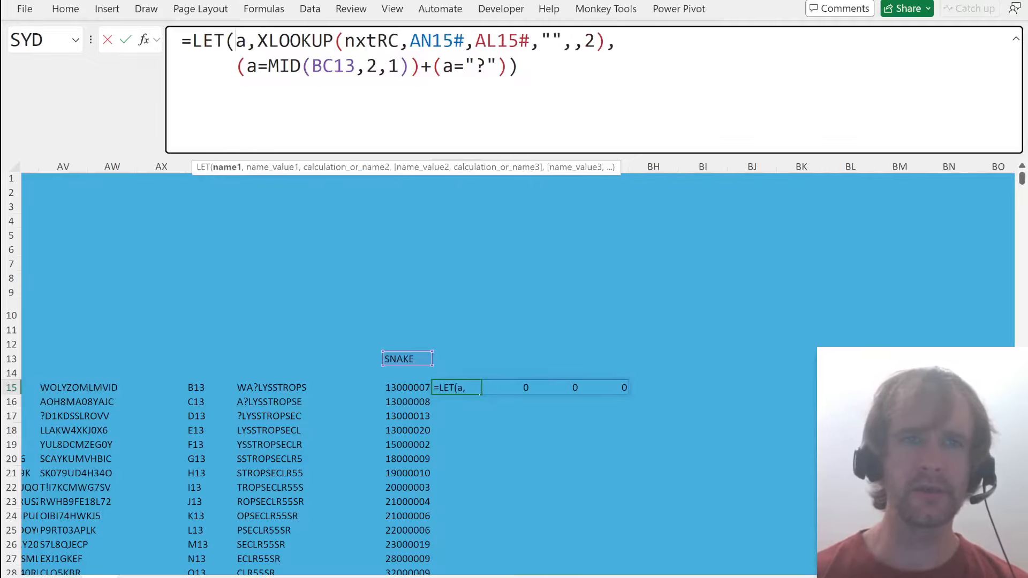
pyautogui.hotkey('alt', 'Return')
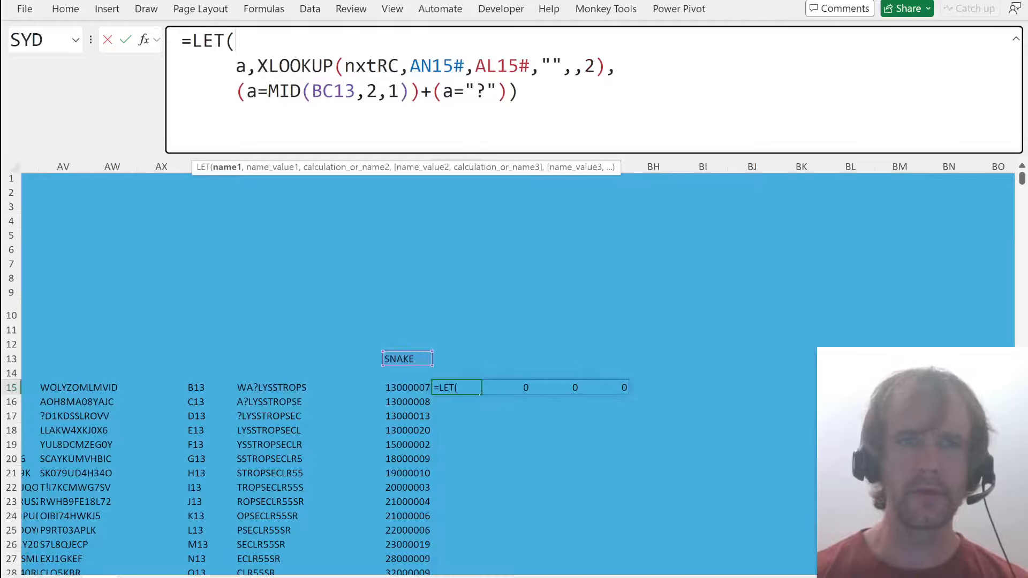
pyautogui.write('nxtRc')
pyautogui.press('BackSpace')
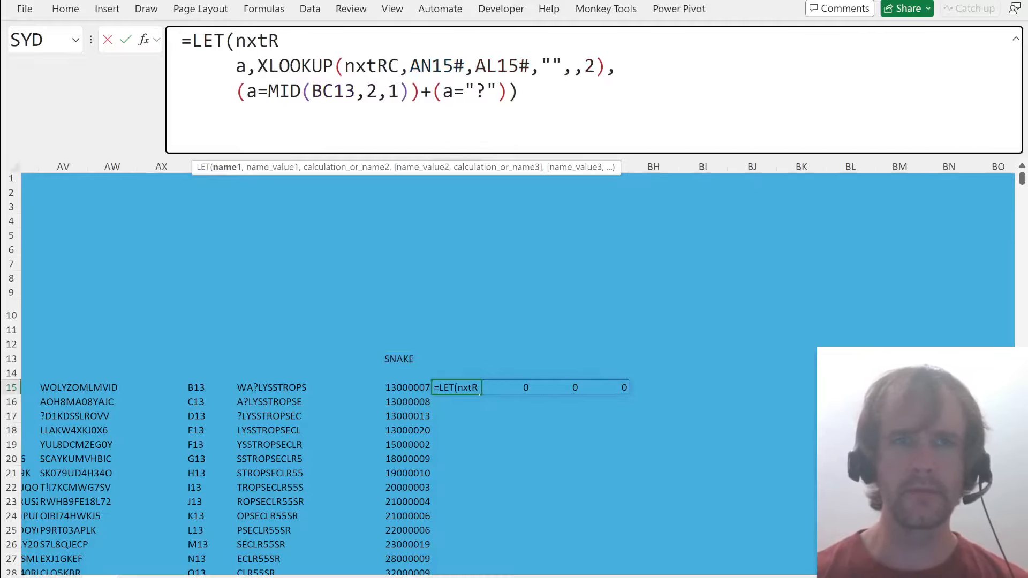
pyautogui.write('C,')
pyautogui.hotkey('ctrl', 'v')
pyautogui.write(',')
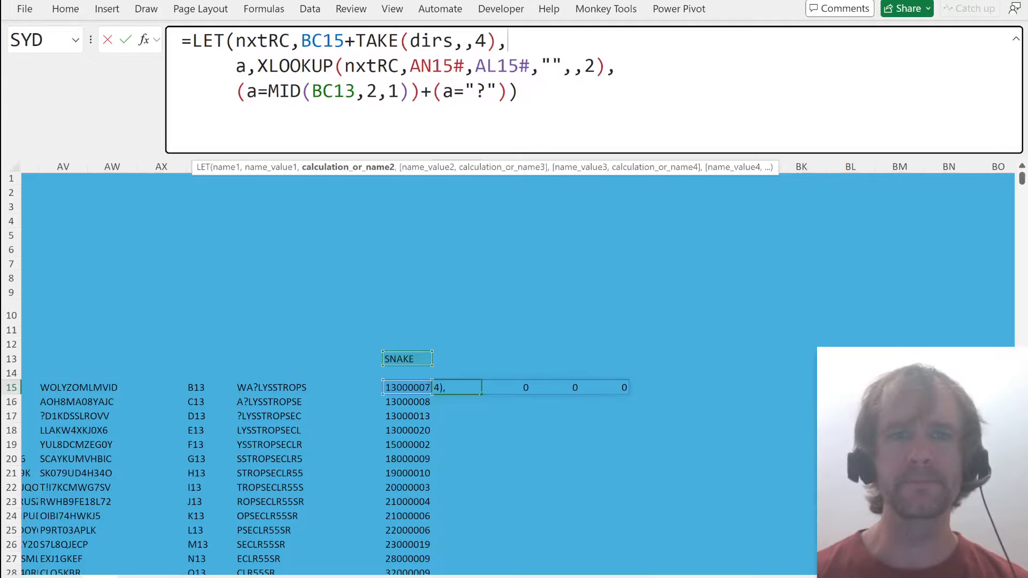
# - Wrap the letter test in an IF that returns nxtRC for matches and "" otherwise, and enter the BD15 formula
pyautogui.click(236, 92)
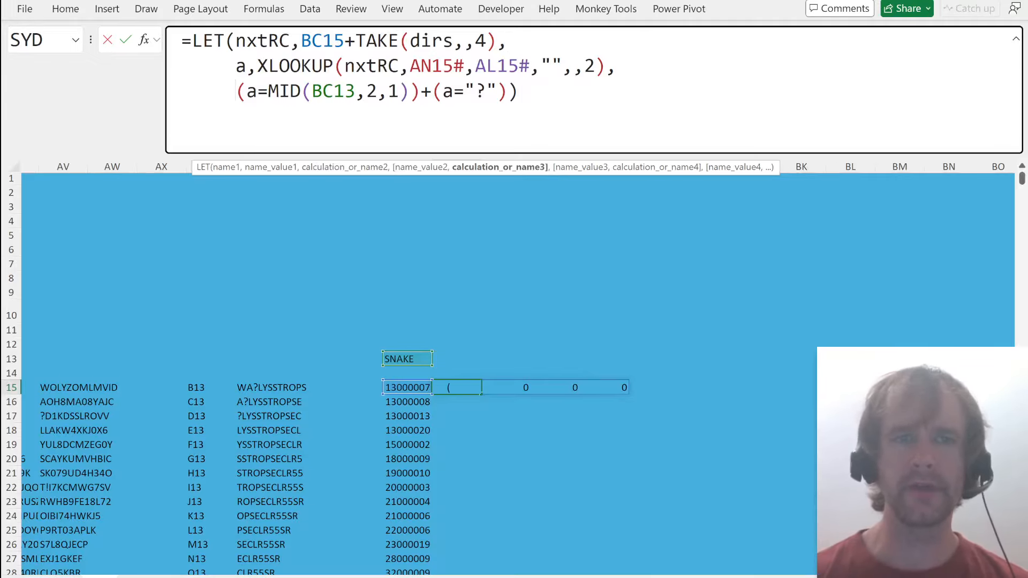
pyautogui.write('if')
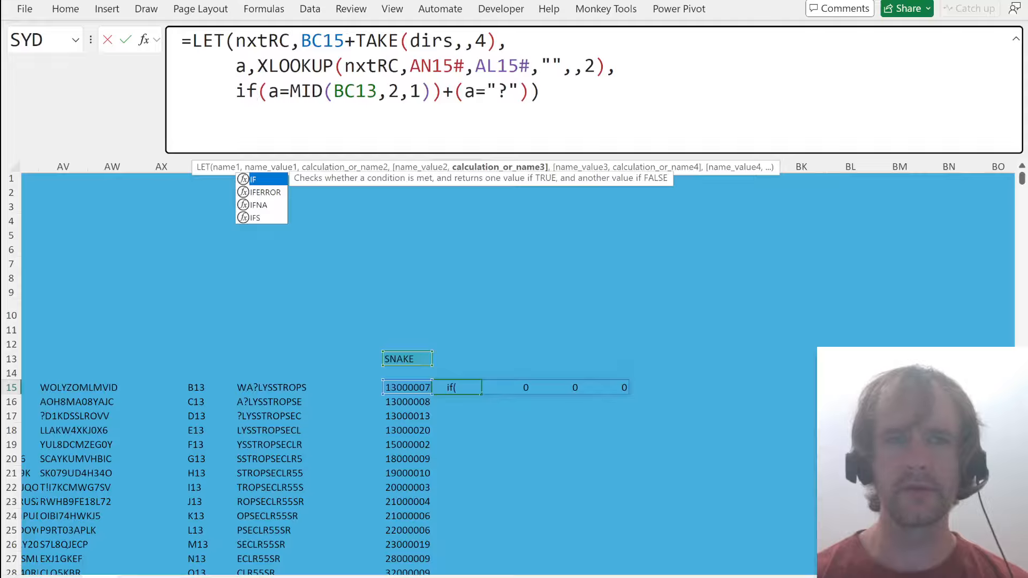
pyautogui.write('(')
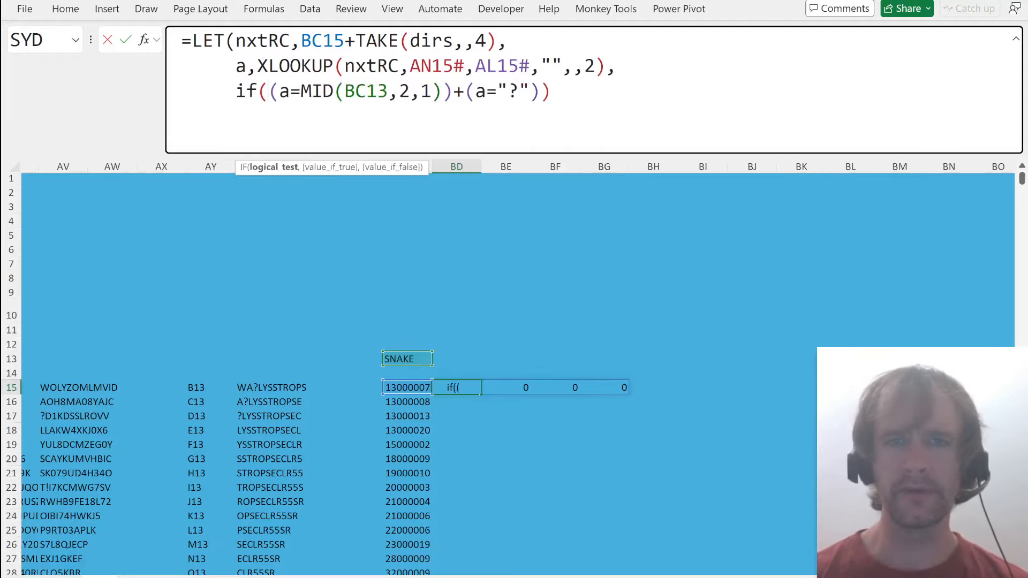
pyautogui.click(540, 92)
pyautogui.write(',')
pyautogui.write('nxtRC,')
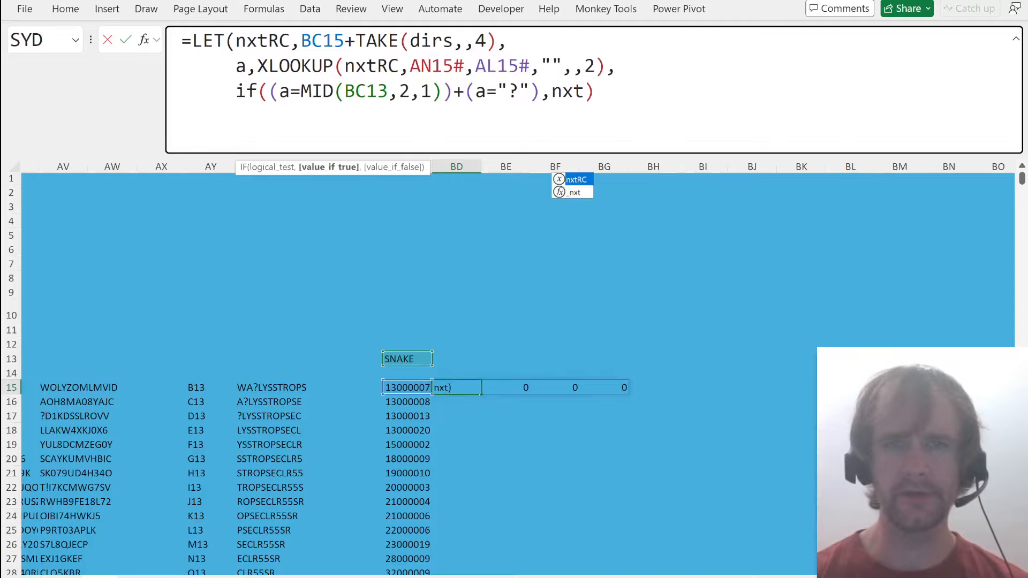
pyautogui.write('""')
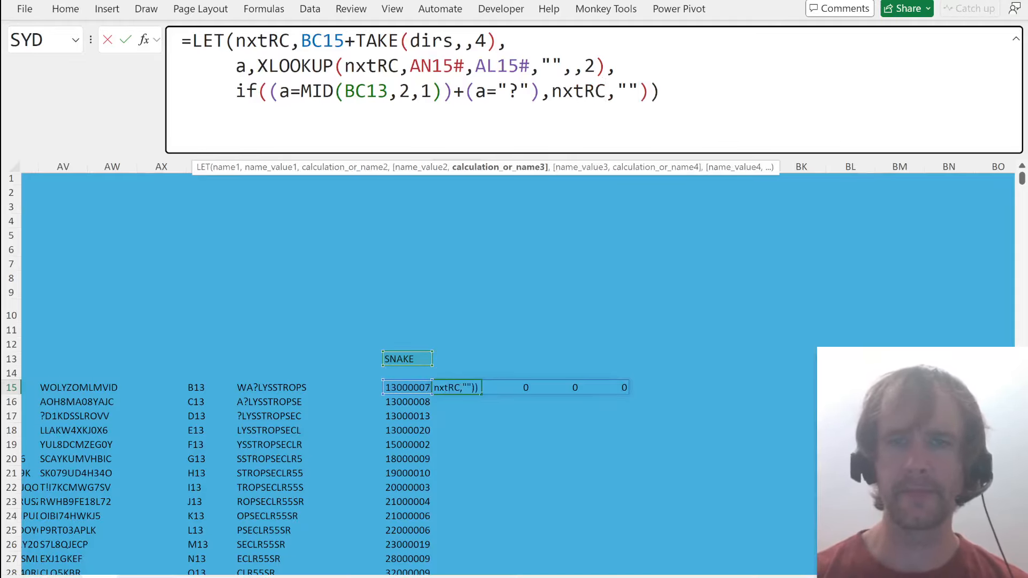
pyautogui.press('Return')
pyautogui.press('Up')
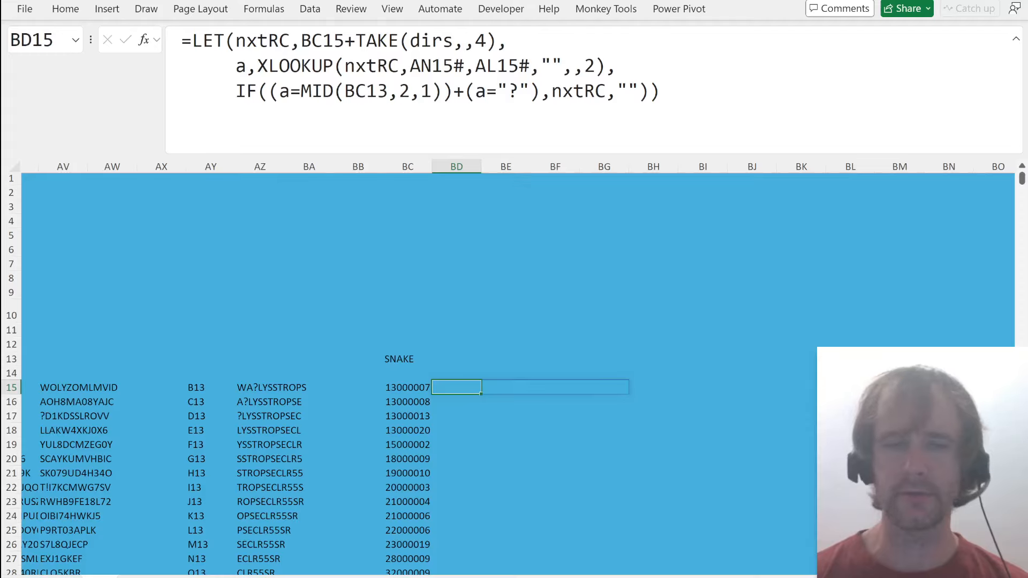
# - Try wrapping the BD15 IF in TEXTJOIN with a comma delimiter and the default ignore_empty setting
pyautogui.click(236, 90)
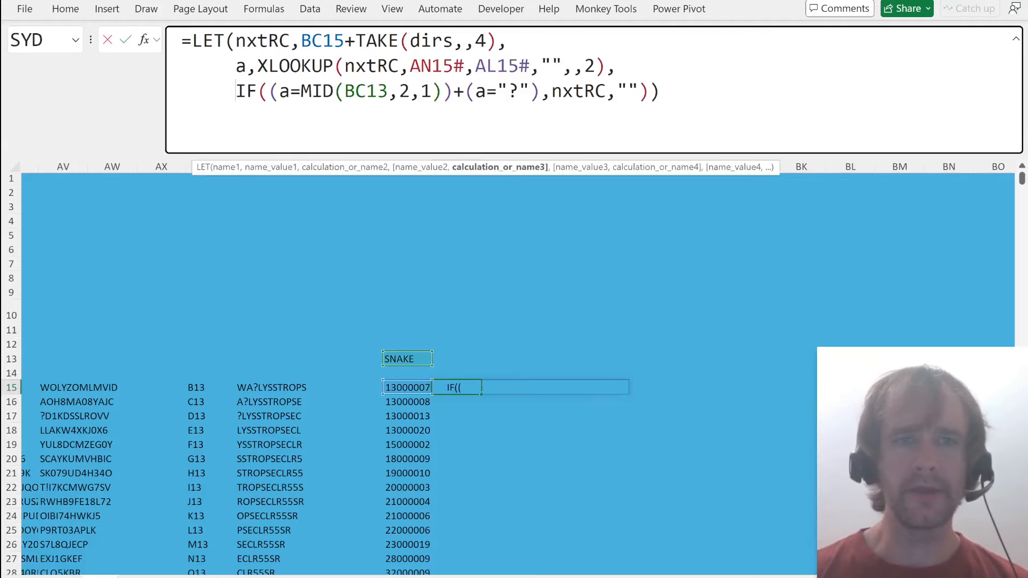
pyautogui.write('textjoi')
pyautogui.press('Tab')
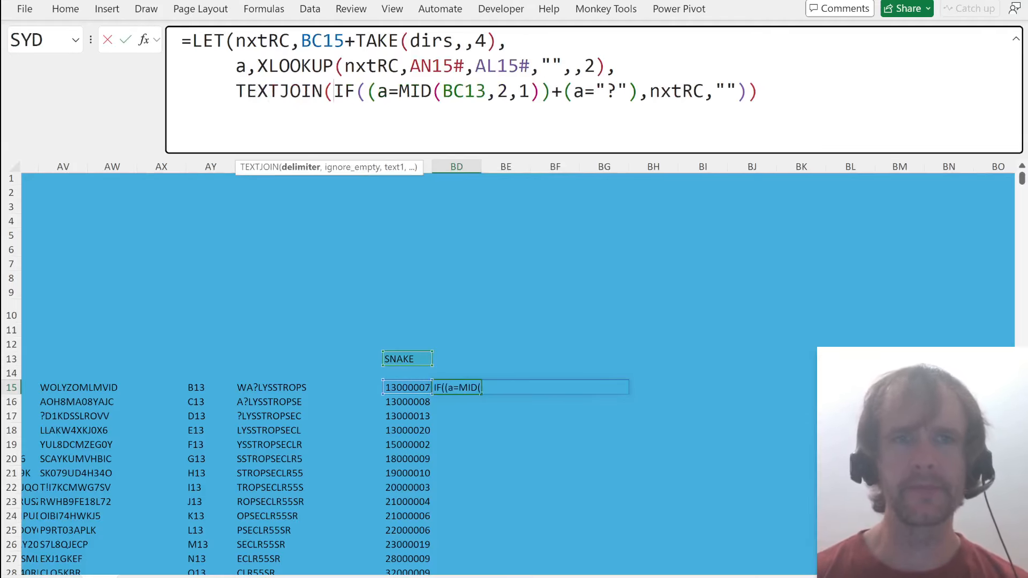
pyautogui.write('"')
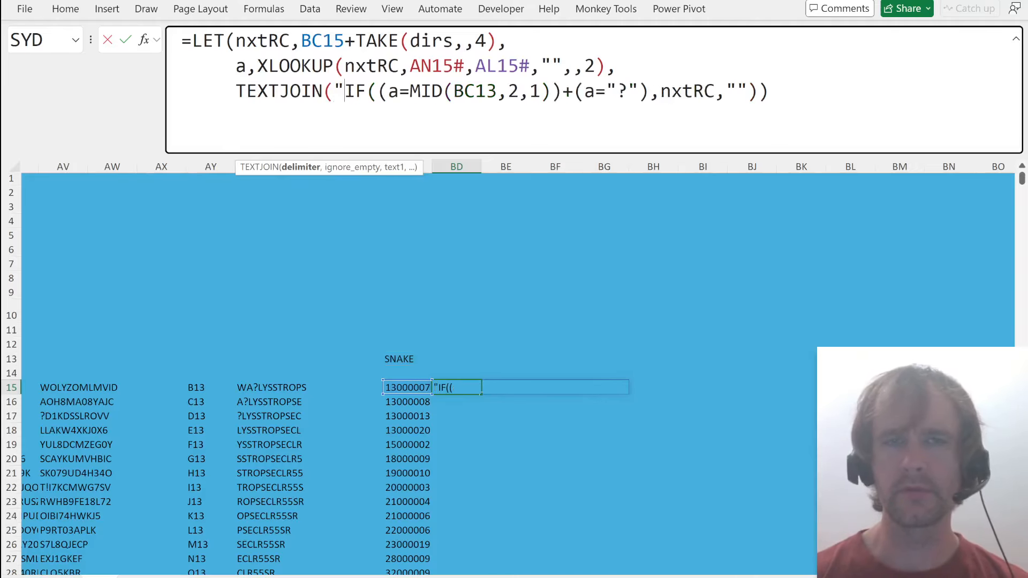
pyautogui.write(',"')
pyautogui.write(',,')
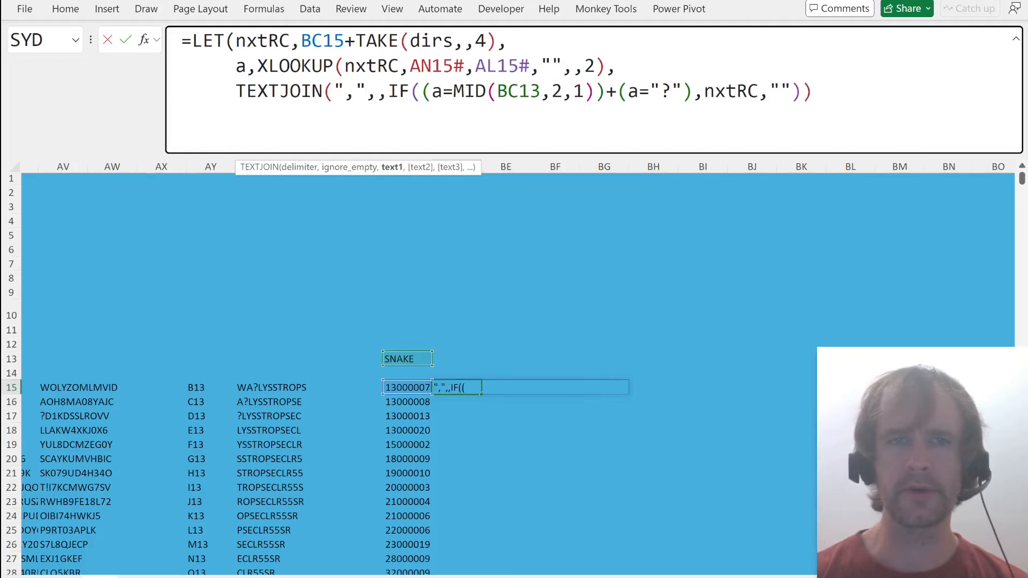
pyautogui.press('End')
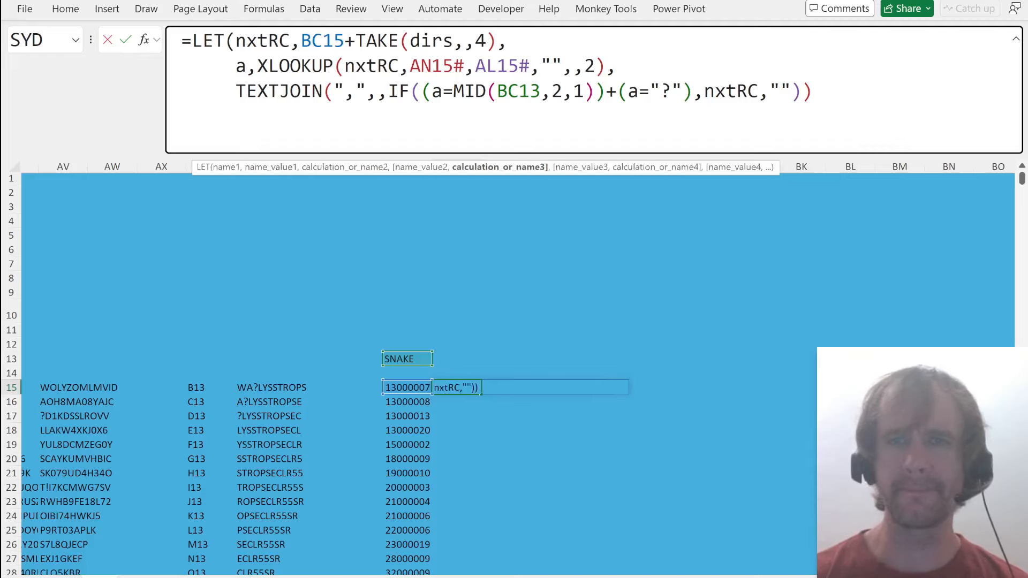
pyautogui.write(')')
pyautogui.press('Return')
pyautogui.press('Up')
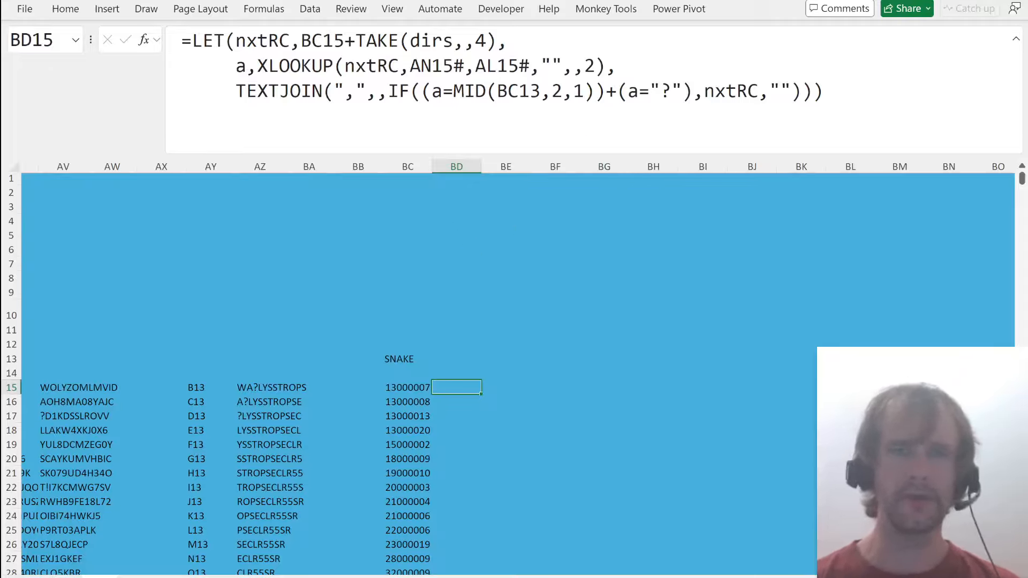
# - Remove the TEXTJOIN wrapper and its closing parenthesis from the BD15 formula, leaving the IF as the LET result
pyautogui.click(387, 91)
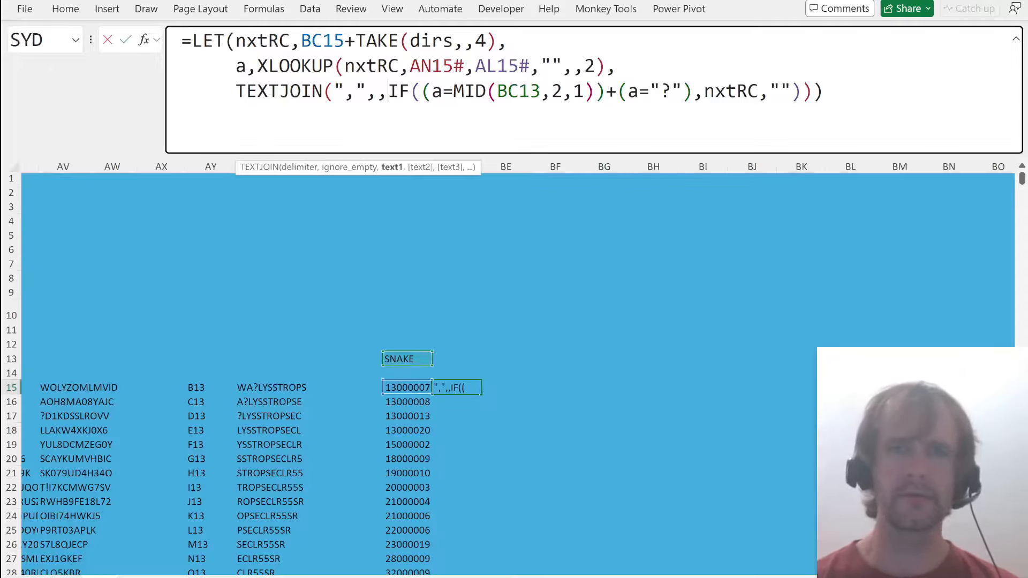
pyautogui.press('BackSpace')
pyautogui.press('BackSpace')
pyautogui.press('BackSpace')
pyautogui.press('BackSpace')
pyautogui.press('BackSpace')
pyautogui.press('BackSpace')
pyautogui.press('BackSpace')
pyautogui.press('BackSpace')
pyautogui.press('BackSpace')
pyautogui.press('BackSpace')
pyautogui.press('BackSpace')
pyautogui.press('BackSpace')
pyautogui.press('BackSpace')
pyautogui.press('BackSpace')
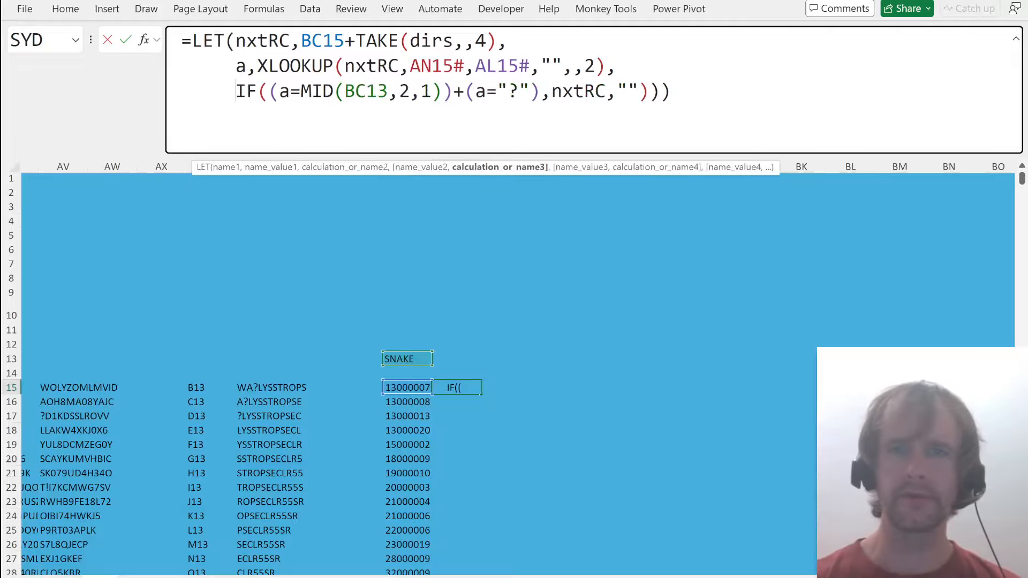
pyautogui.hotkey('ctrl', 'End')
pyautogui.press('BackSpace')
pyautogui.press('Return')
pyautogui.press('Up')
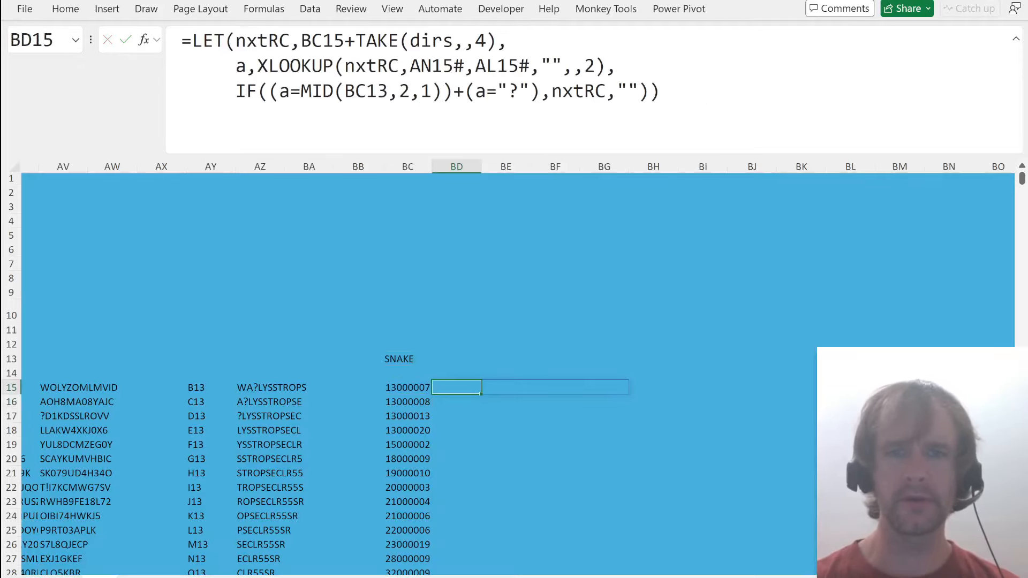
# - Change BC15 to the spill reference BC15# in the nxtRC definition and inspect the spilled neighbour matches beside the starting cells
pyautogui.press('F2')
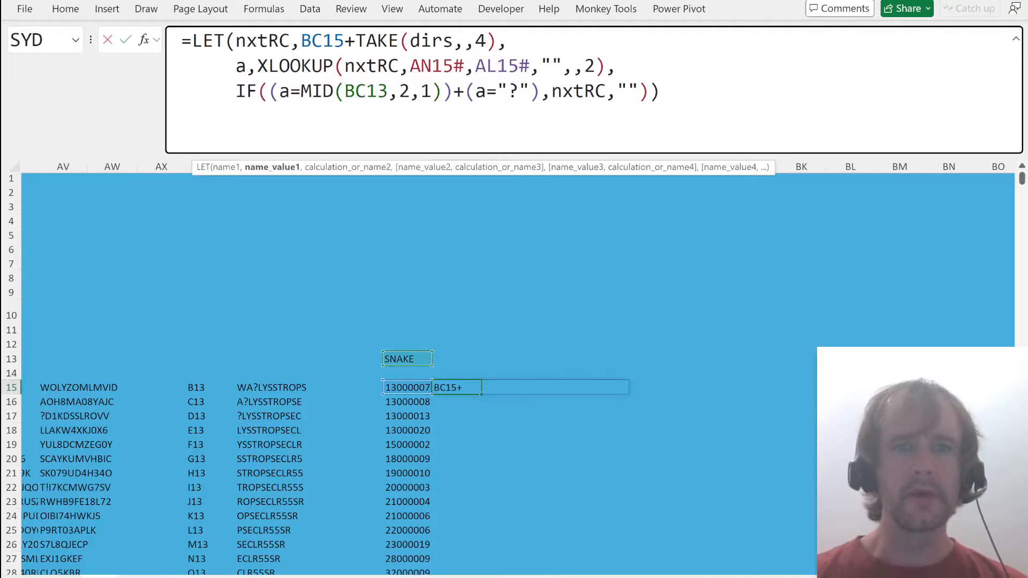
pyautogui.write('#')
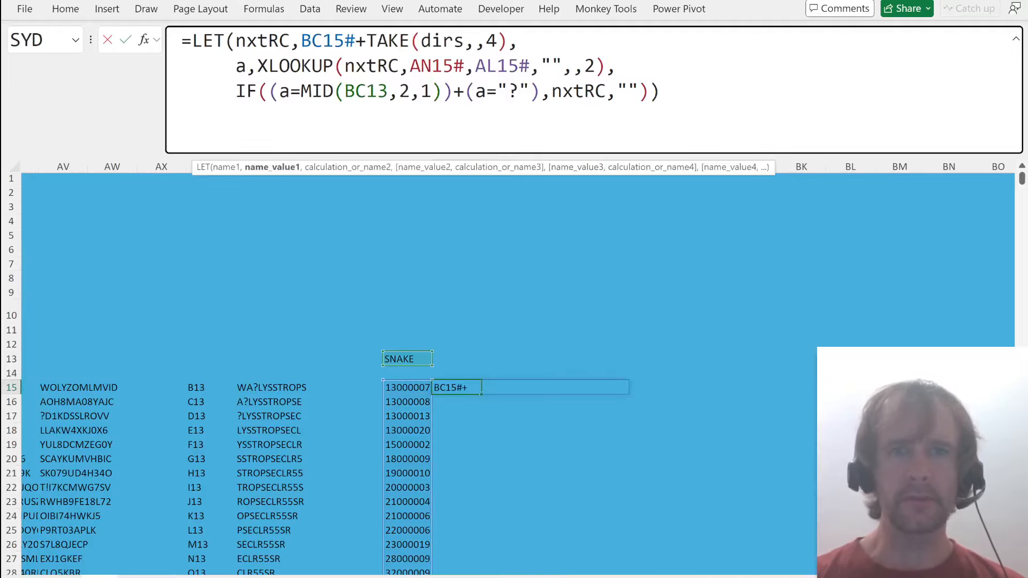
pyautogui.press('Return')
pyautogui.press('Up')
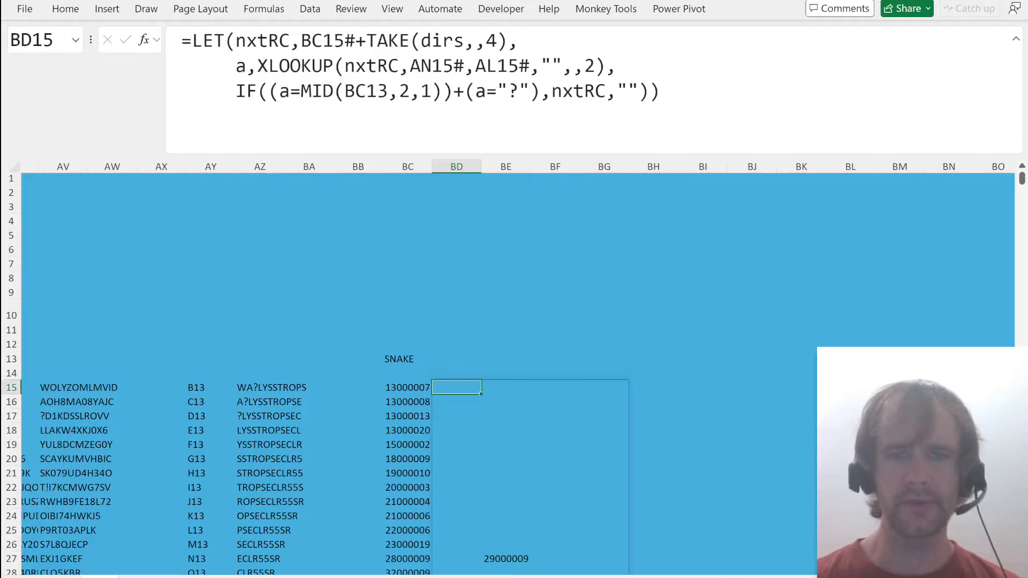
pyautogui.hotkey('ctrl', 'shift', 'Right')
pyautogui.hotkey('ctrl', 'shift', 'Down')
pyautogui.press('Left')
pyautogui.press('Right')
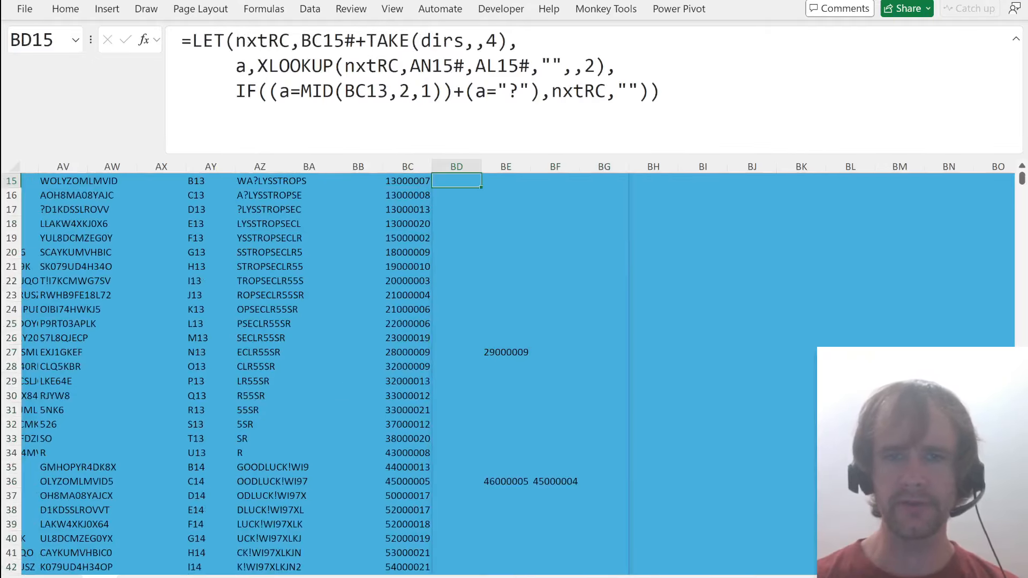
pyautogui.moveTo(514, 481); pyautogui.dragTo(550, 479)
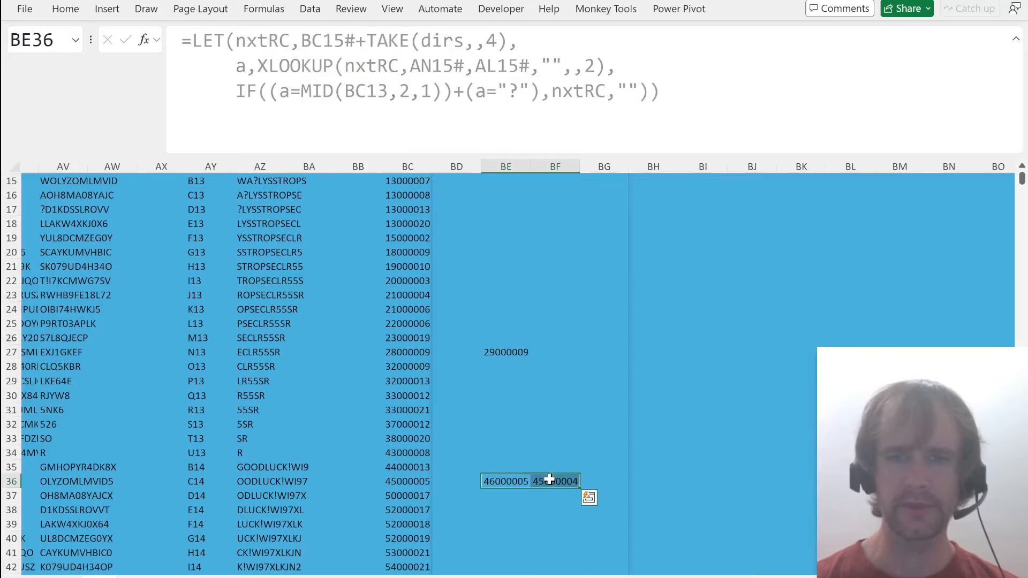
pyautogui.press('Left')
pyautogui.hotkey('ctrl', 'Up')
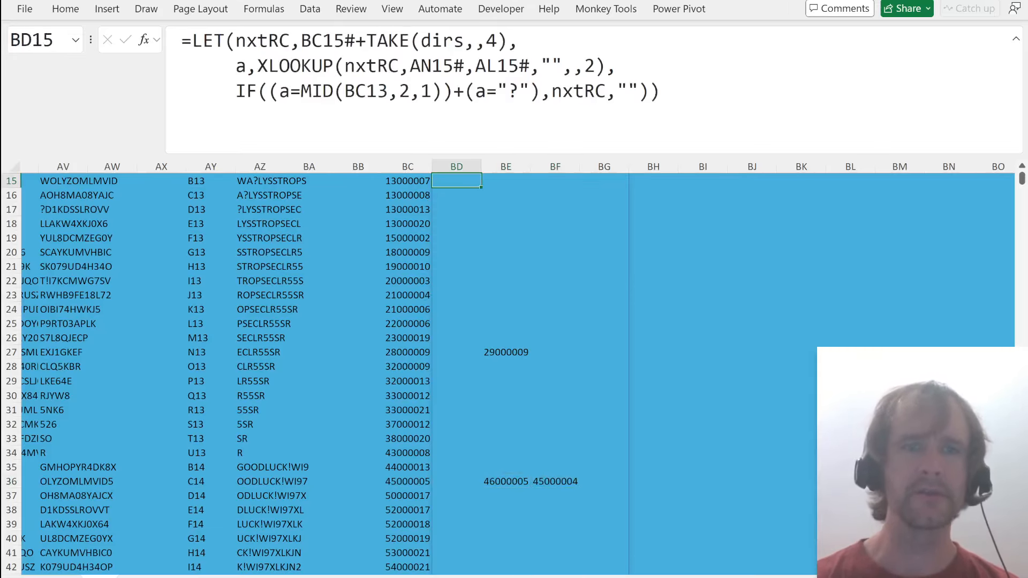
# - Wrap the IF expression in the BD15 formula in BYROW as its array argument
pyautogui.click(236, 91)
pyautogui.write('BYROW(')
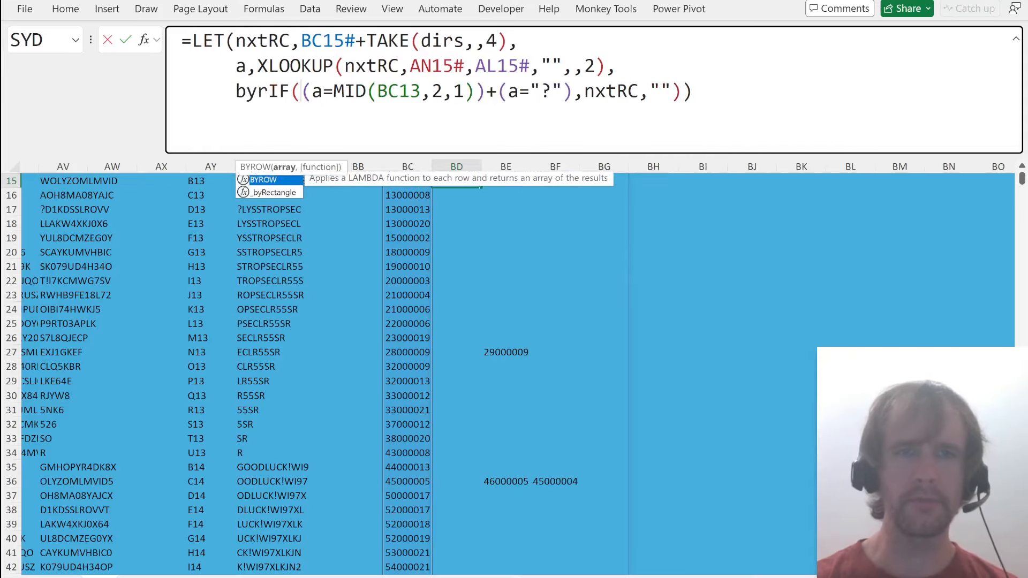
pyautogui.click(283, 167)
pyautogui.press('Right')
pyautogui.write(',')
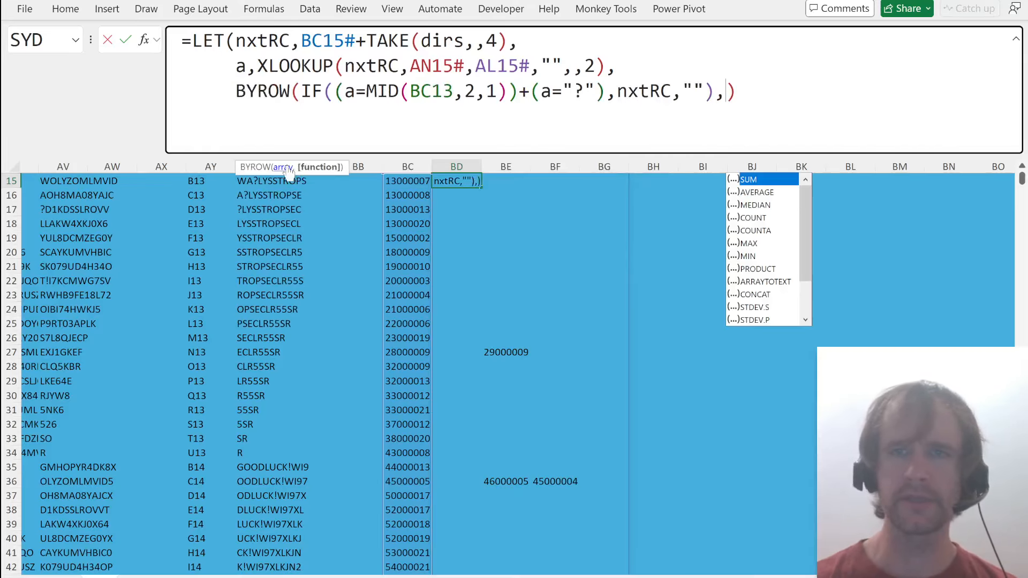
# - Complete the BYROW with LAMBDA(rw,TEXTJOIN(",",,rw)) to join each row's matches, and enter the BD15 formula
pyautogui.write('LAMBDA(rw,')
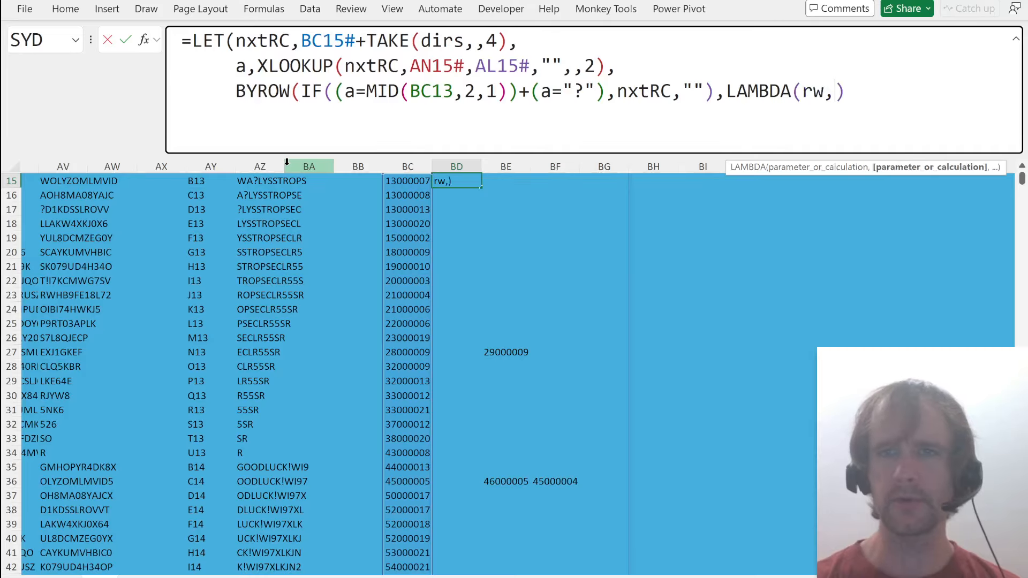
pyautogui.write('TEXTJOIN(')
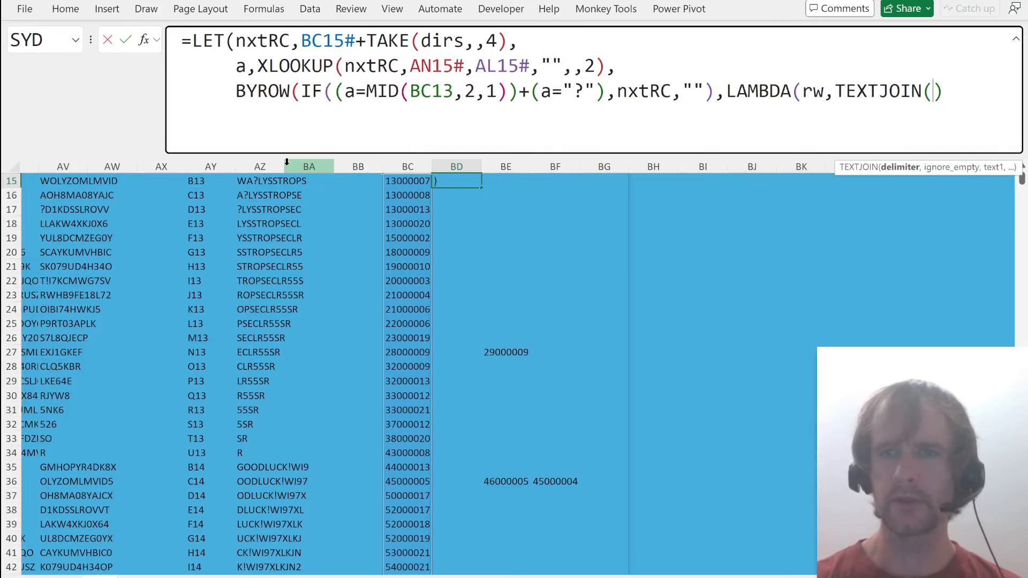
pyautogui.write('",",,rw')
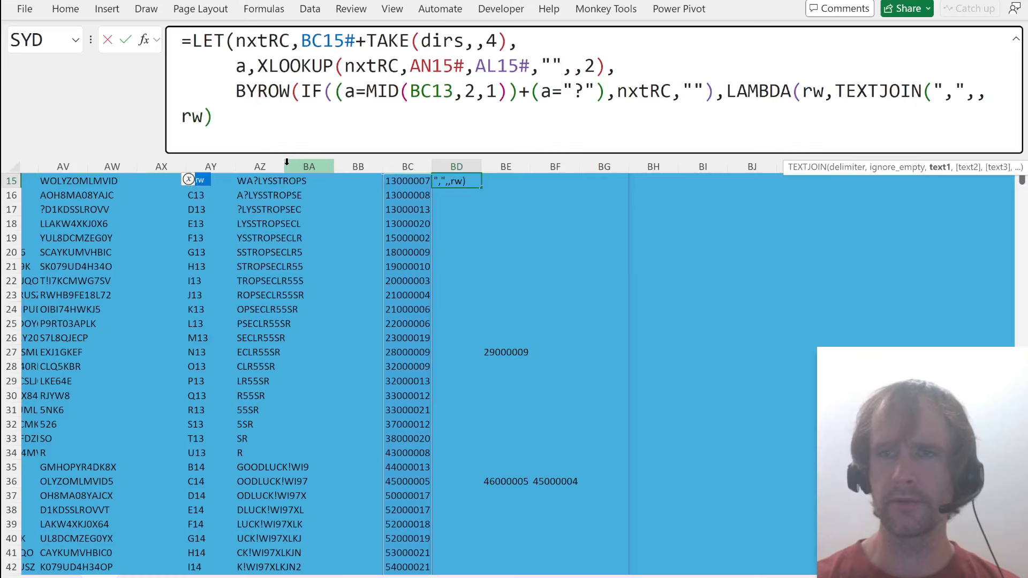
pyautogui.write(')))')
pyautogui.press('Return')
pyautogui.press('Up')
pyautogui.press('Up')
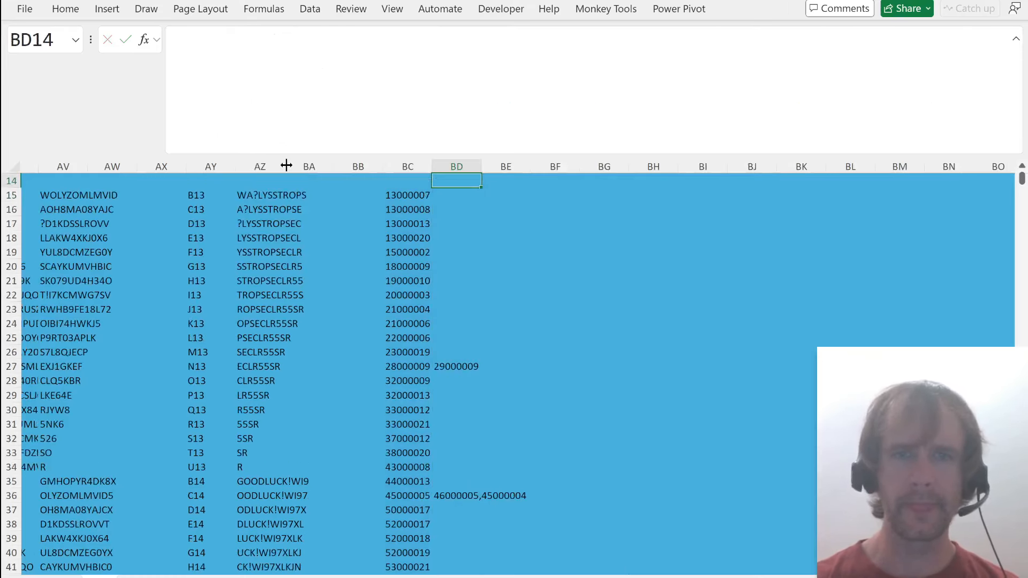
# - Autofit column BC to its spilled cell codes and check the joined neighbour codes down column BD
pyautogui.press('Down')
pyautogui.press('Left')
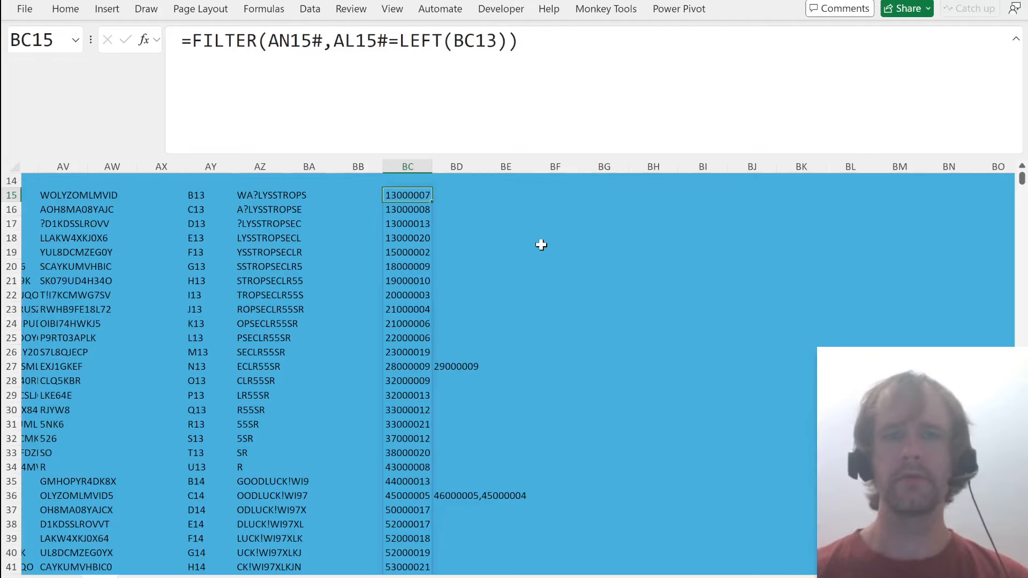
pyautogui.hotkey('ctrl', 'shift', 'Down')
pyautogui.hotkey('alt', 'h')
pyautogui.press('o')
pyautogui.press('i')
pyautogui.hotkey('ctrl', 'BackSpace')
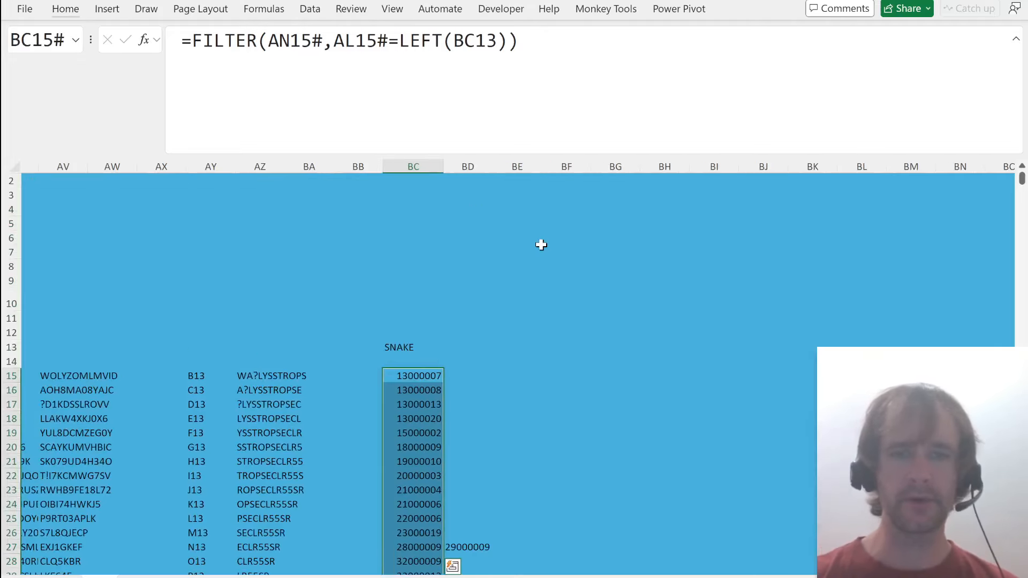
pyautogui.press('Right')
pyautogui.hotkey('ctrl', 'shift', 'Down')
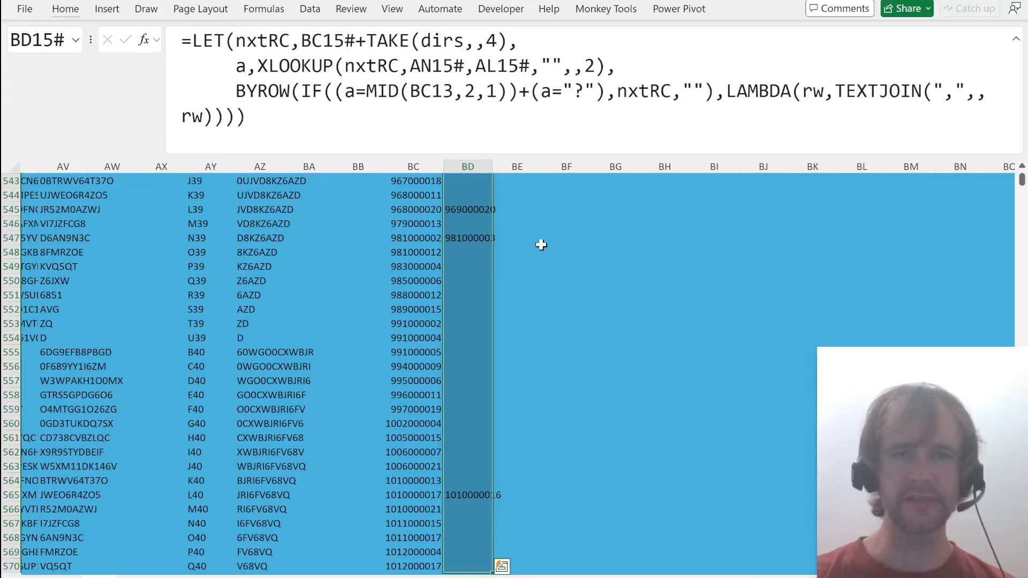
pyautogui.press('Left')
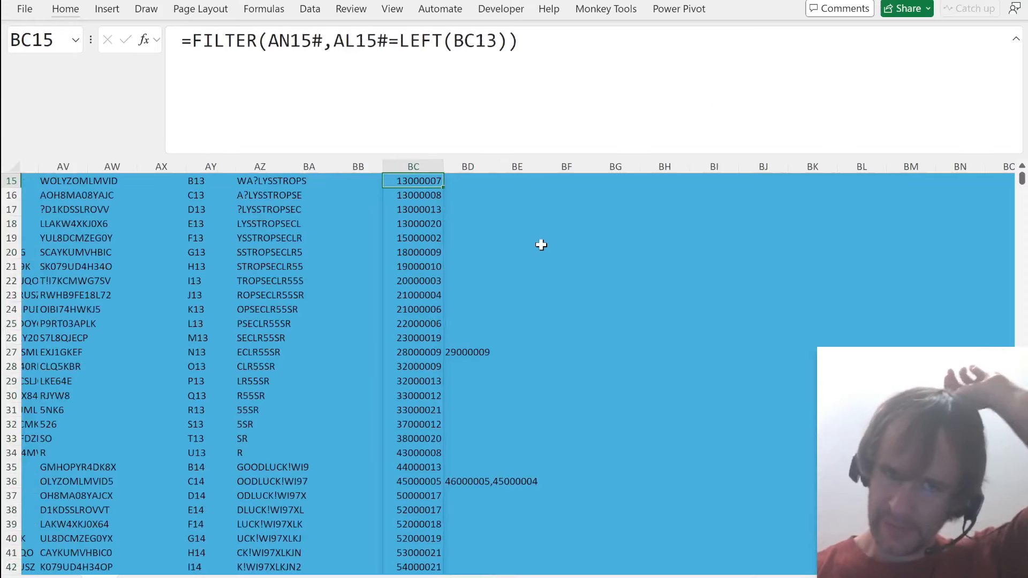
pyautogui.press('Up')
pyautogui.press('Up')
pyautogui.press('Down')
pyautogui.press('Down')
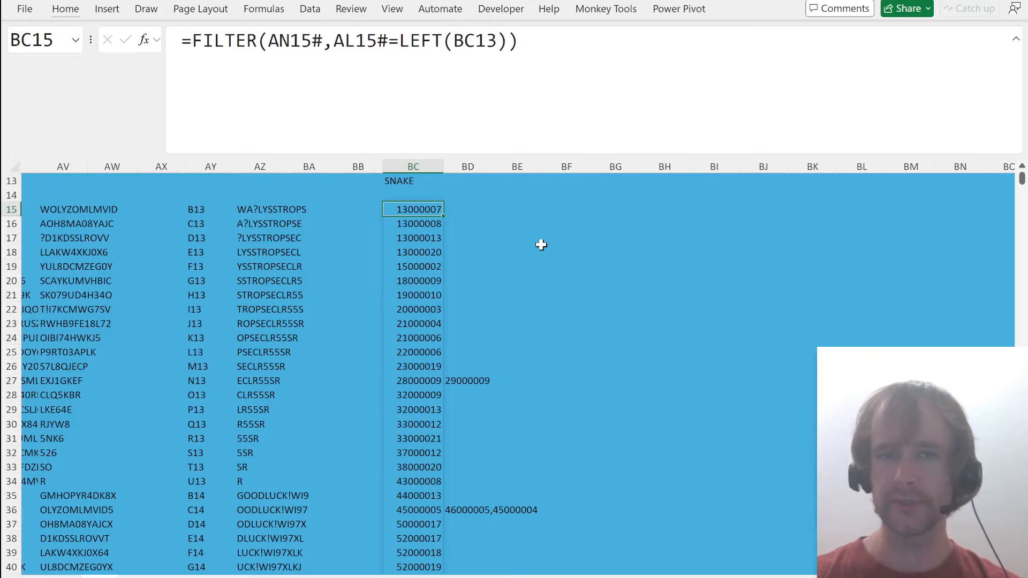
pyautogui.press('Right')
pyautogui.press('Right')
pyautogui.write('=')
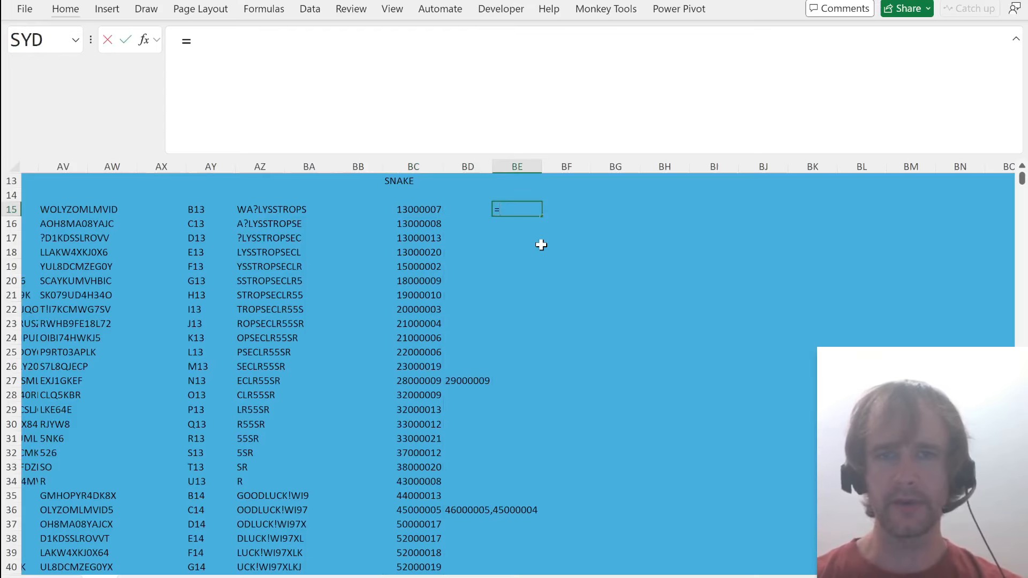
pyautogui.press('Escape')
# - Begin an HSTACK formula in cell BF15, two columns past the joined neighbour codes
pyautogui.press('Right')
pyautogui.write('=fil')
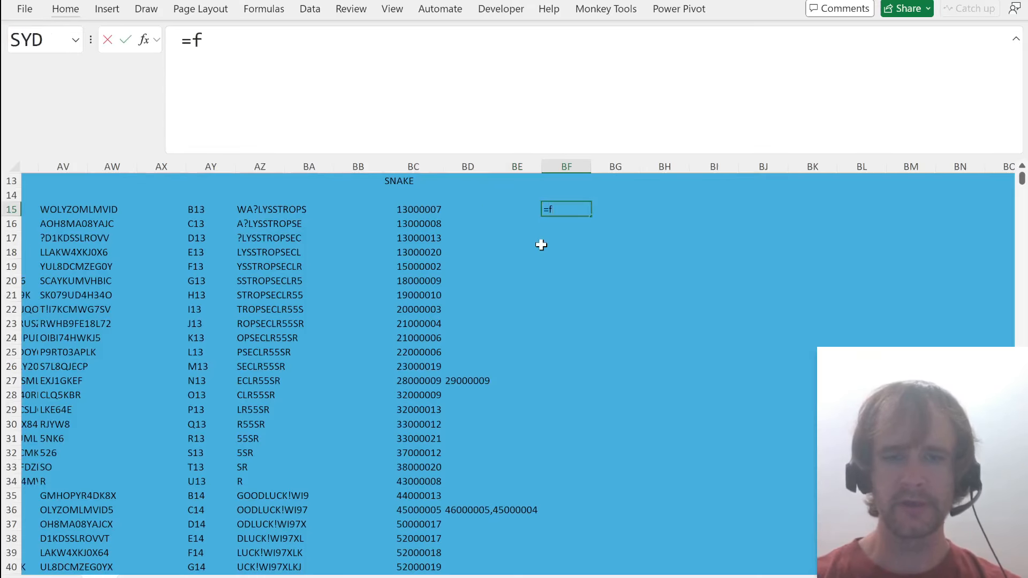
pyautogui.press('BackSpace')
pyautogui.press('BackSpace')
pyautogui.press('BackSpace')
pyautogui.write('hs')
pyautogui.press('Tab')
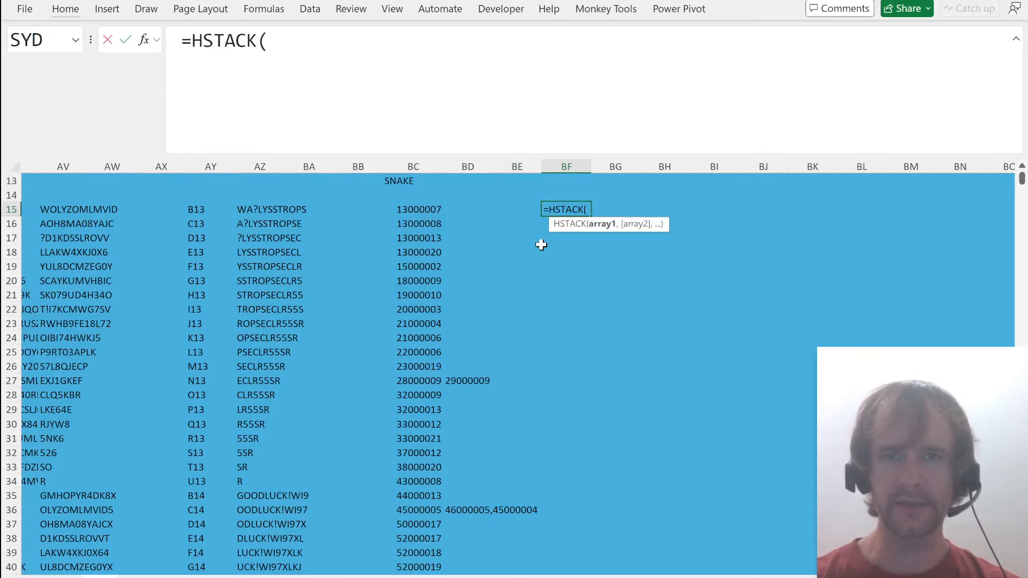
# - Give the HSTACK in BF15 the spill ranges BC15# and BD15#, and enter the formula
pyautogui.press('Left')
pyautogui.press('Left')
pyautogui.press('Left')
pyautogui.hotkey('ctrl', 'shift', 'Down')
pyautogui.write(',')
pyautogui.press('Left')
pyautogui.press('Left')
pyautogui.hotkey('ctrl', 'shift', 'Down')
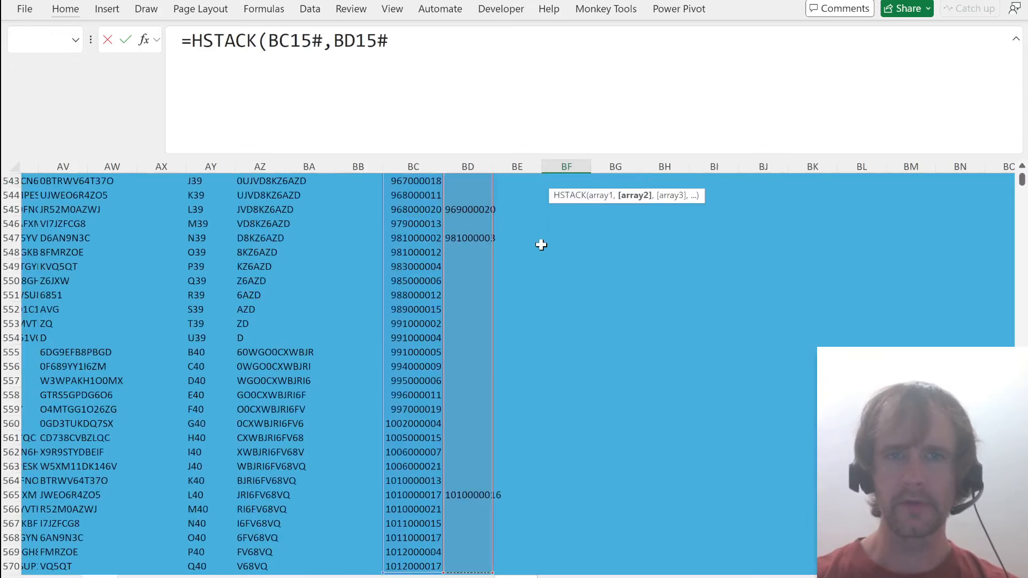
pyautogui.write(')')
pyautogui.hotkey('ctrl', 'Return')
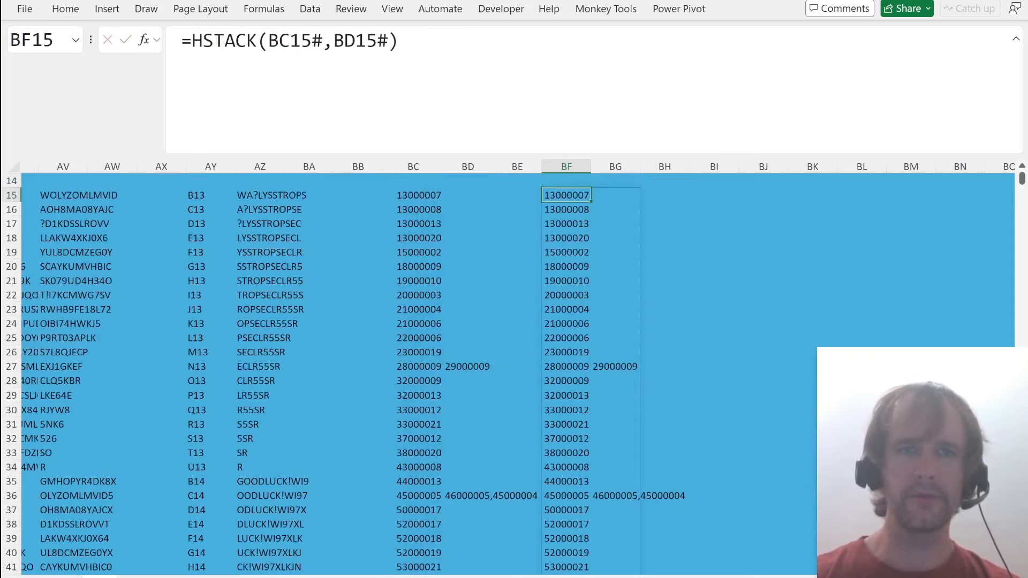
# - Wrap the BF15 HSTACK in FILTER with the condition BD15#<>"" to keep only rows that have a neighbour match
pyautogui.click(191, 41)
pyautogui.write('fil')
pyautogui.press('Tab')
pyautogui.press('End')
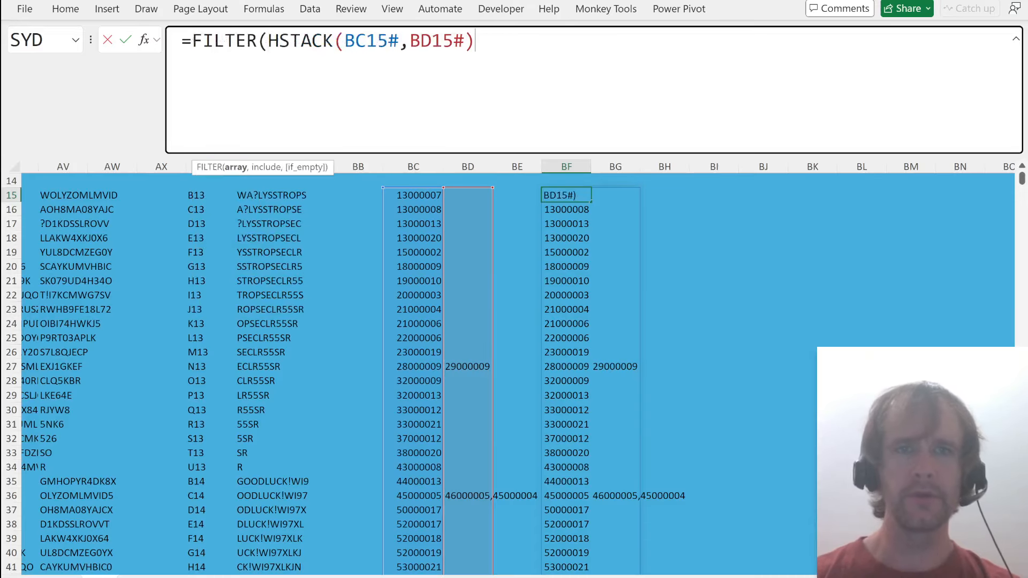
pyautogui.write(',')
pyautogui.click(460, 194)
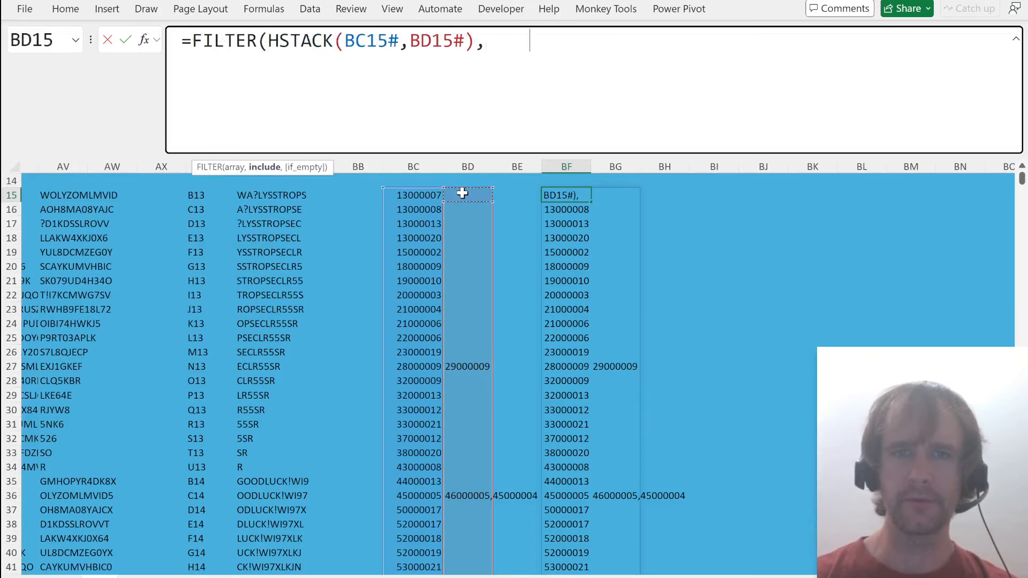
pyautogui.hotkey('ctrl', 'shift', 'Down')
pyautogui.write('<>"")')
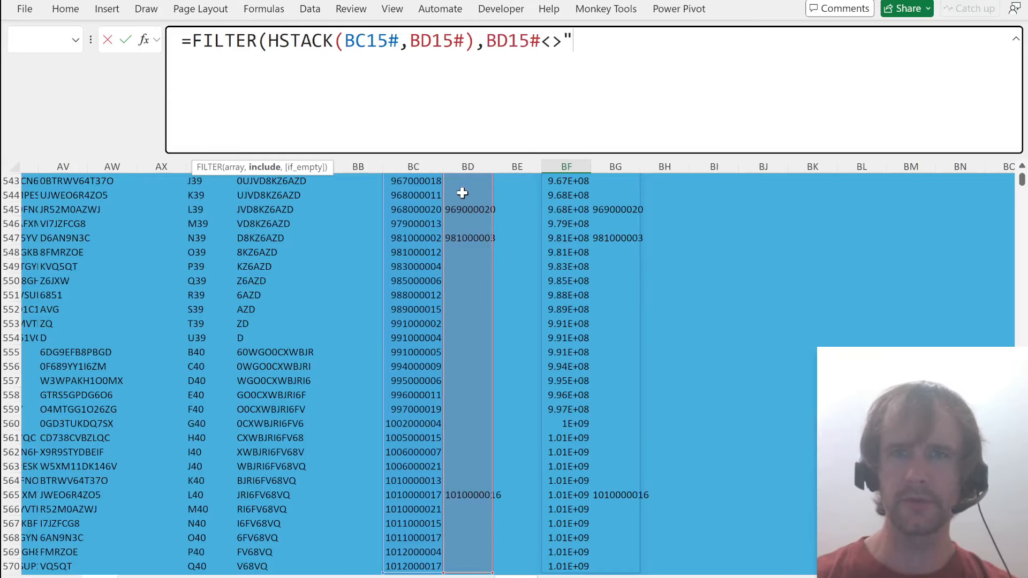
pyautogui.press('Return')
pyautogui.press('Up')
pyautogui.press('Up')
pyautogui.press('Up')
pyautogui.press('Down')
pyautogui.press('Down')
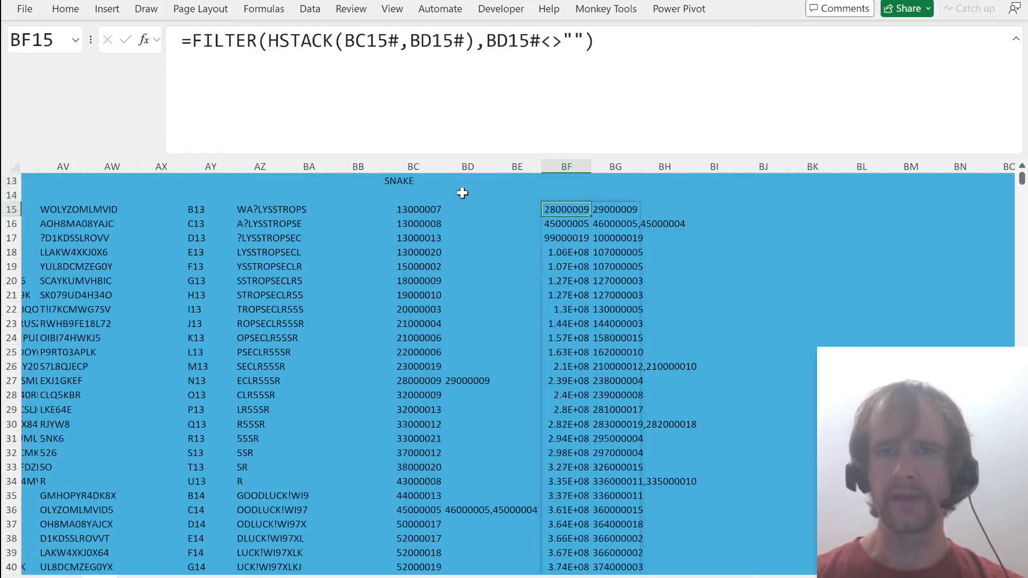
# - Autofit columns BF and BG to the filtered cell codes
pyautogui.press('Down')
pyautogui.press('Up')
pyautogui.hotkey('shift', 'Down')
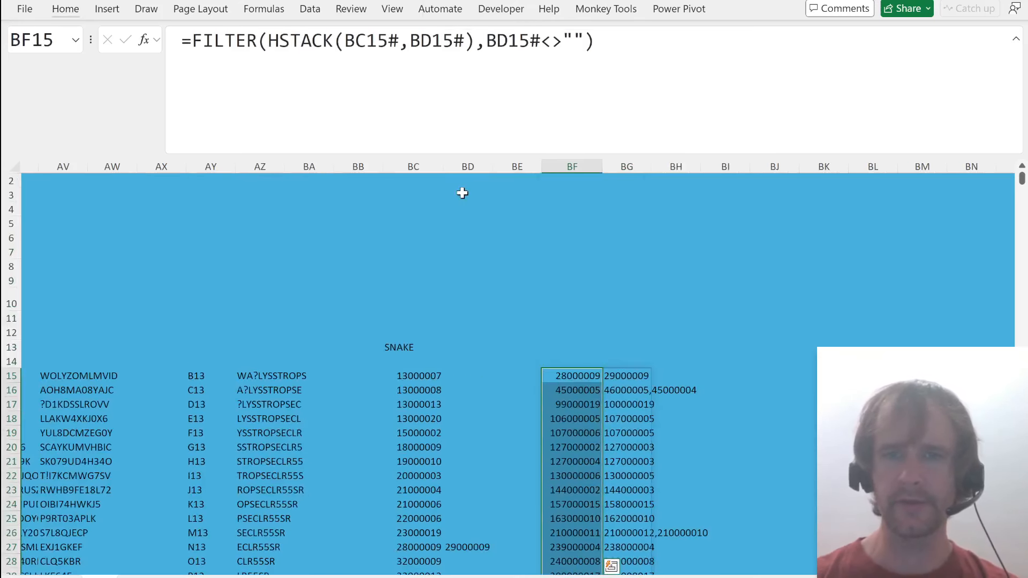
pyautogui.press('Right')
pyautogui.hotkey('alt', 'h')
pyautogui.press('o')
pyautogui.press('i')
pyautogui.hotkey('alt', 'h')
pyautogui.press('o')
pyautogui.press('i')
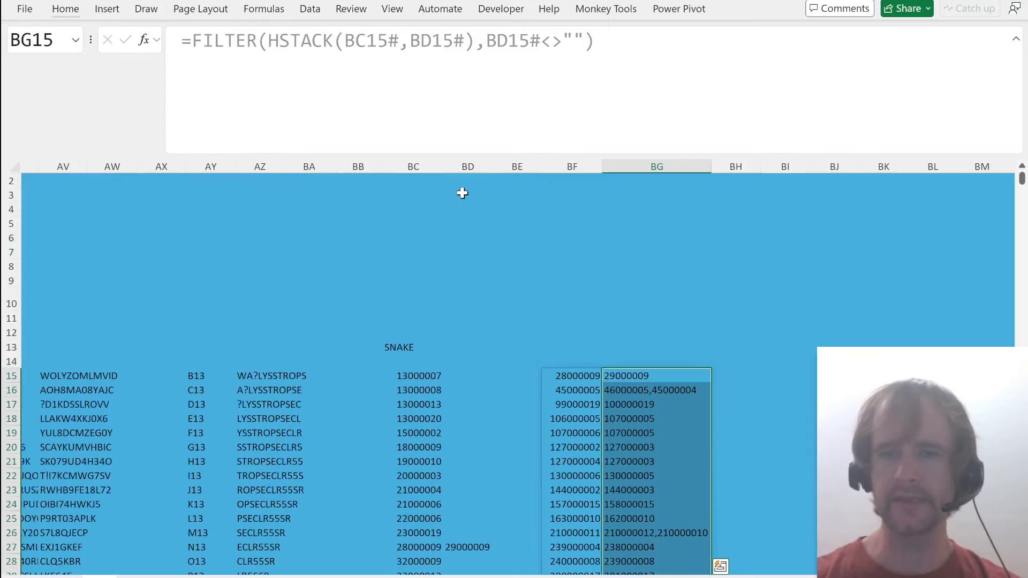
# - Wrap the BF15 FILTER in _unsplivot with the delimiter "," to put each comma-separated neighbour code on its own row
pyautogui.click(646, 389)
pyautogui.click(571, 375)
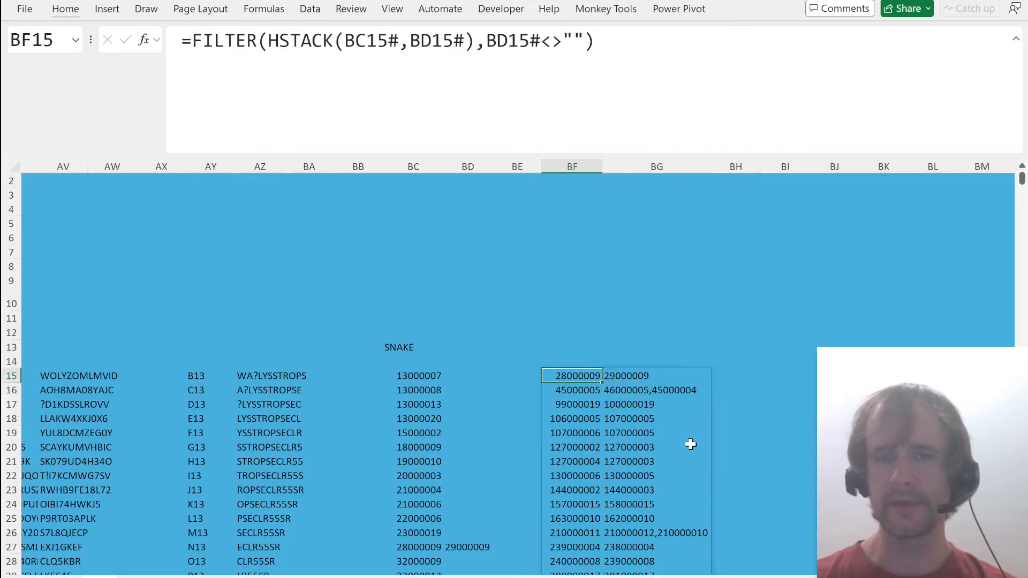
pyautogui.scroll(-2, 690, 445)
pyautogui.scroll(-1, 691, 445)
pyautogui.scroll(1, 691, 444)
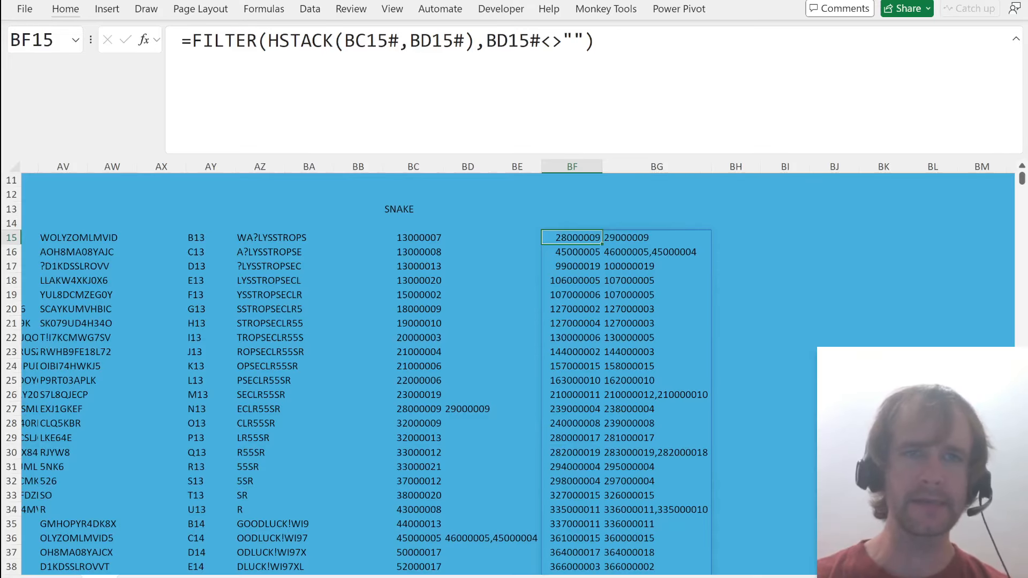
pyautogui.click(191, 41)
pyautogui.write('unspl')
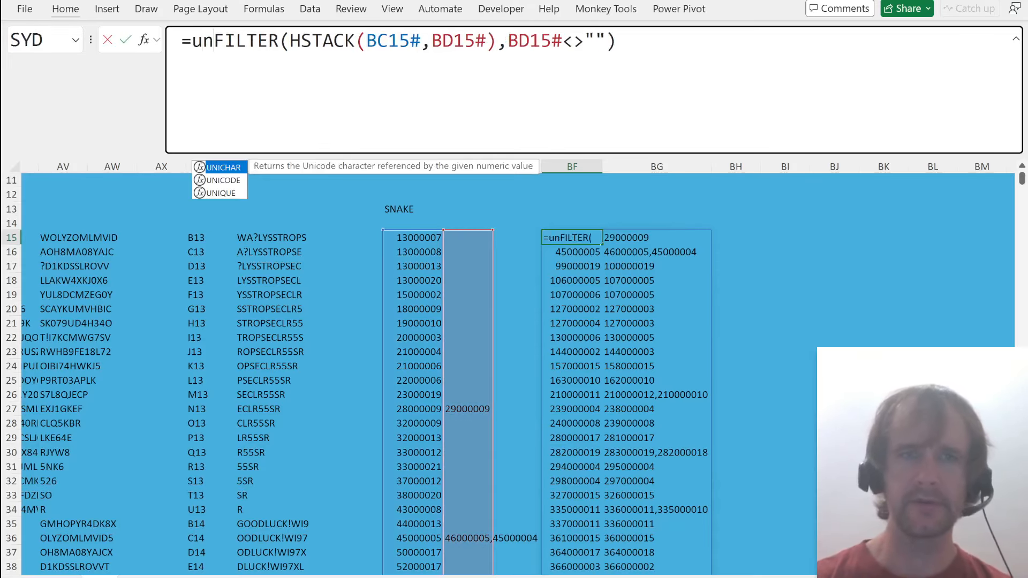
pyautogui.press('Tab')
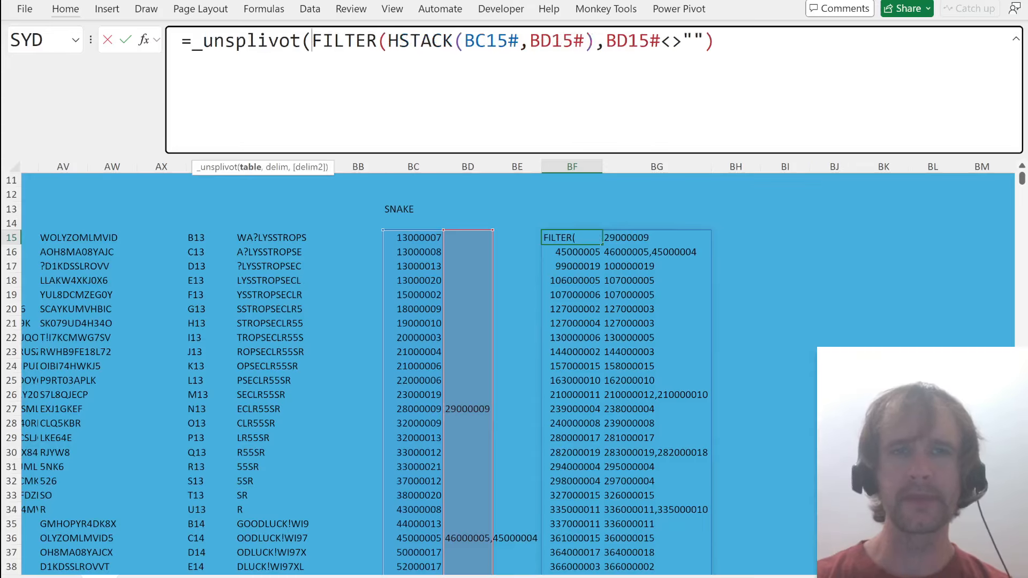
pyautogui.press('End')
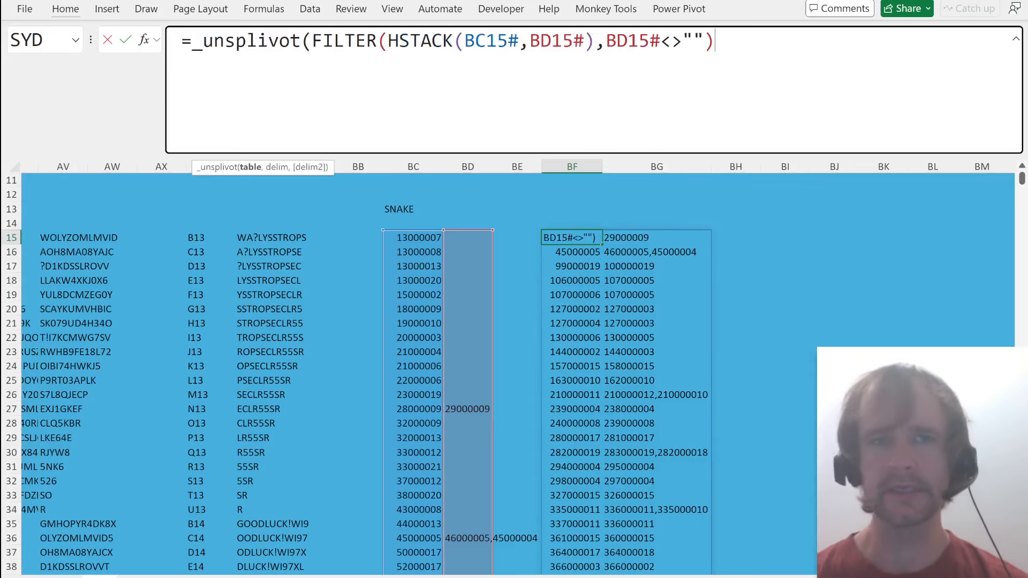
pyautogui.write(',"')
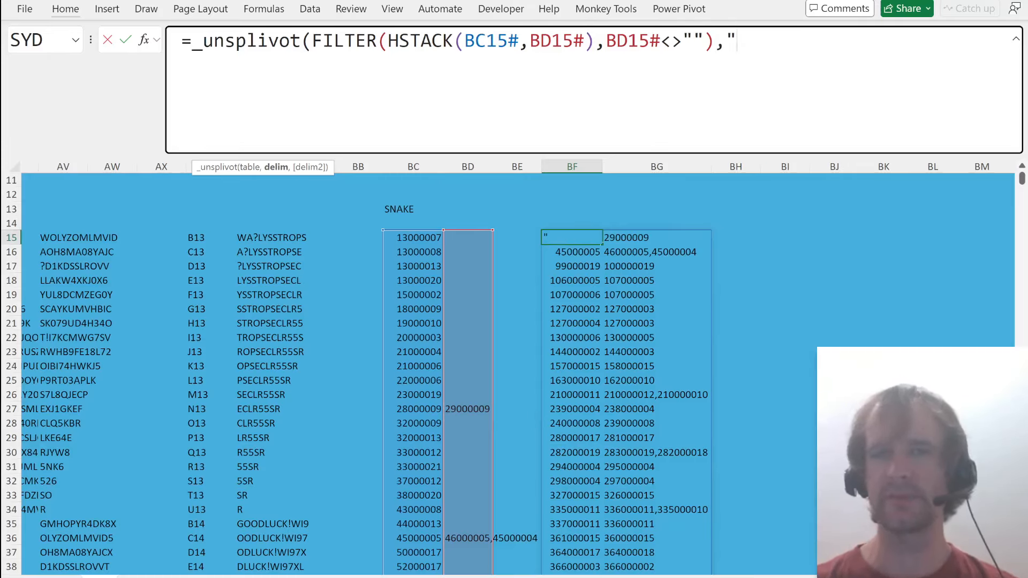
pyautogui.write(',"')
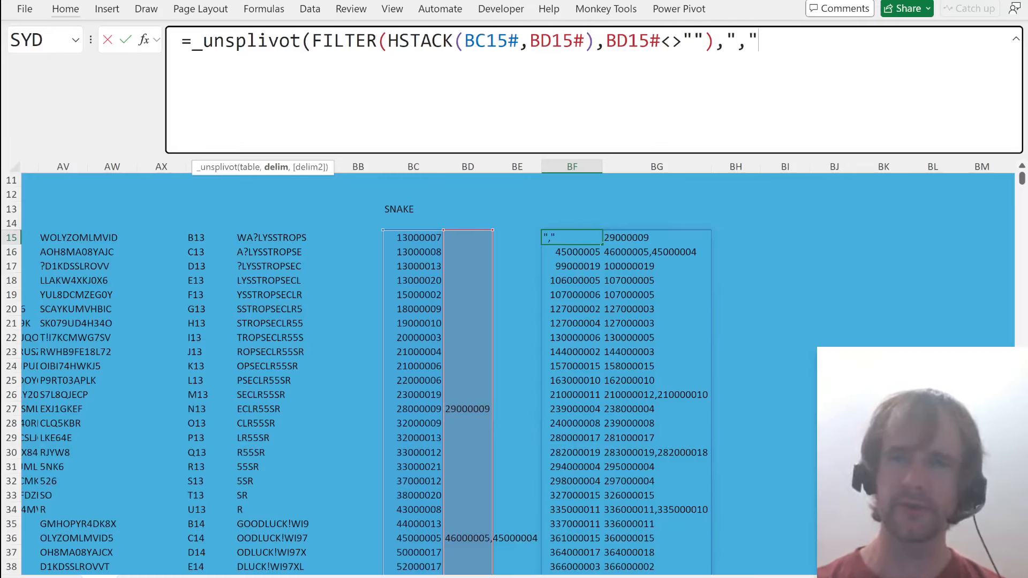
pyautogui.write(')')
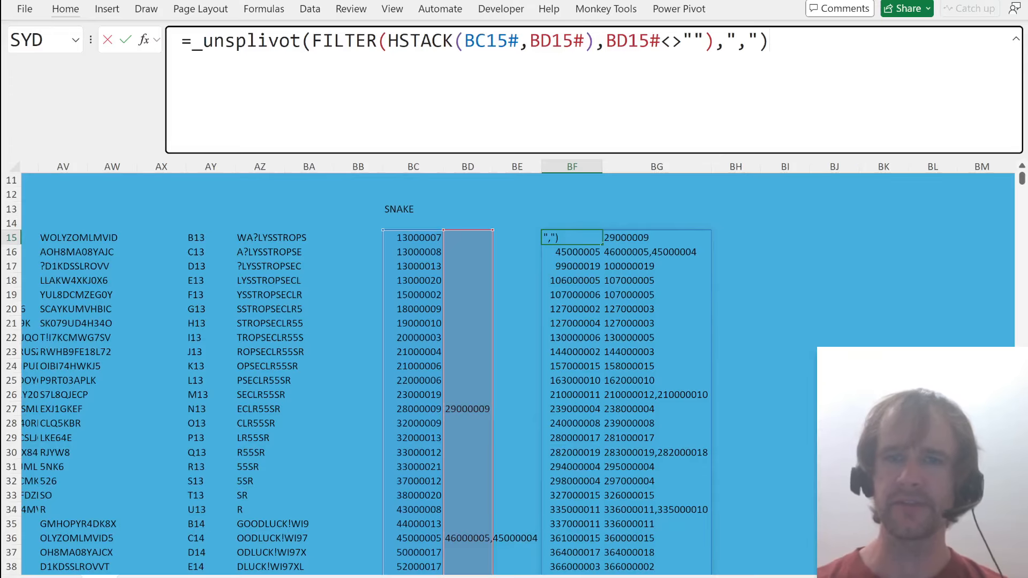
pyautogui.press('Return')
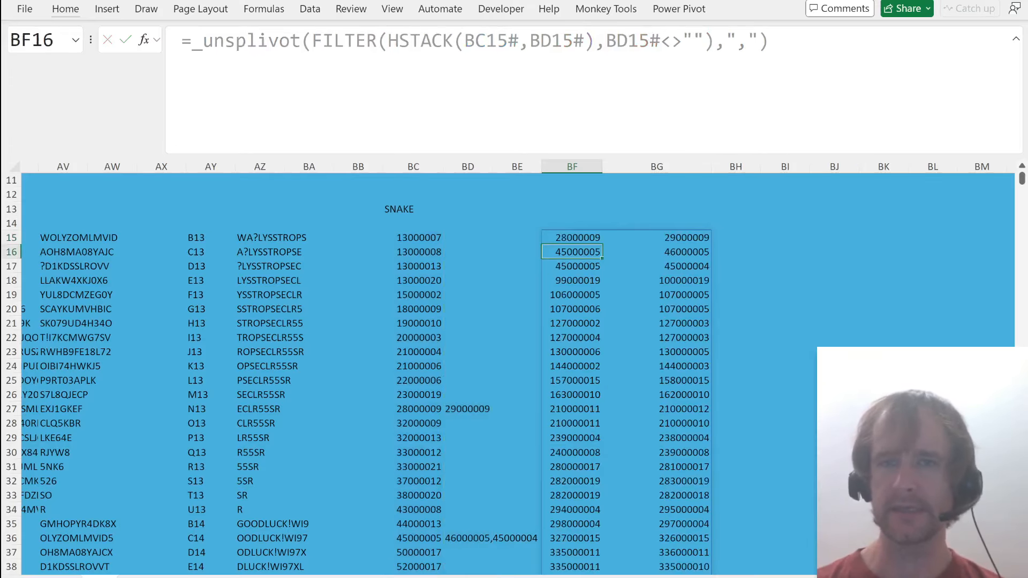
# - Examine the unpivoted start cells in column BF and their matching neighbour cells in column BG
pyautogui.click(657, 237)
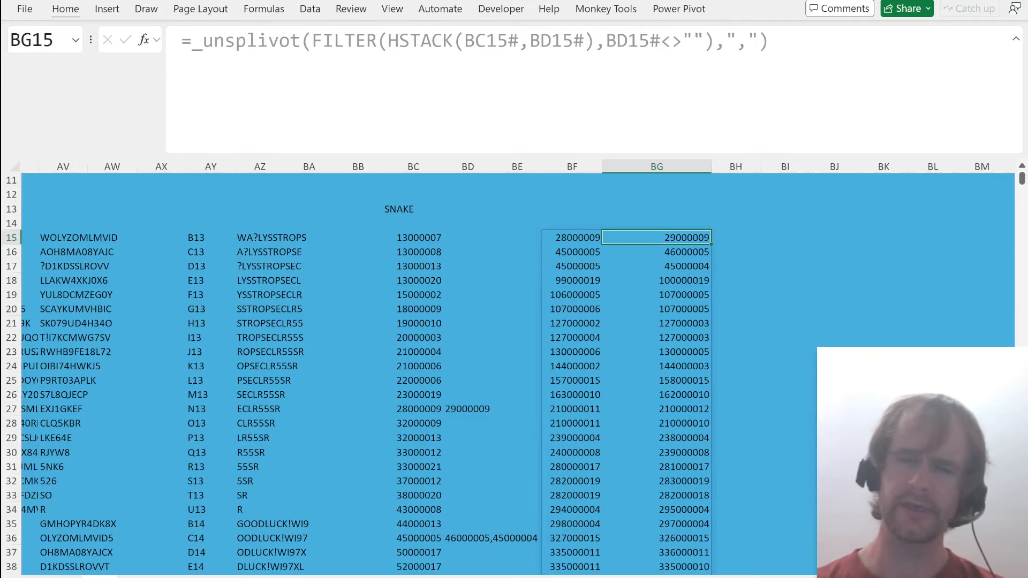
pyautogui.press('Down')
pyautogui.hotkey('ctrl', 'shift', 'Down')
pyautogui.hotkey('ctrl', 'Up')
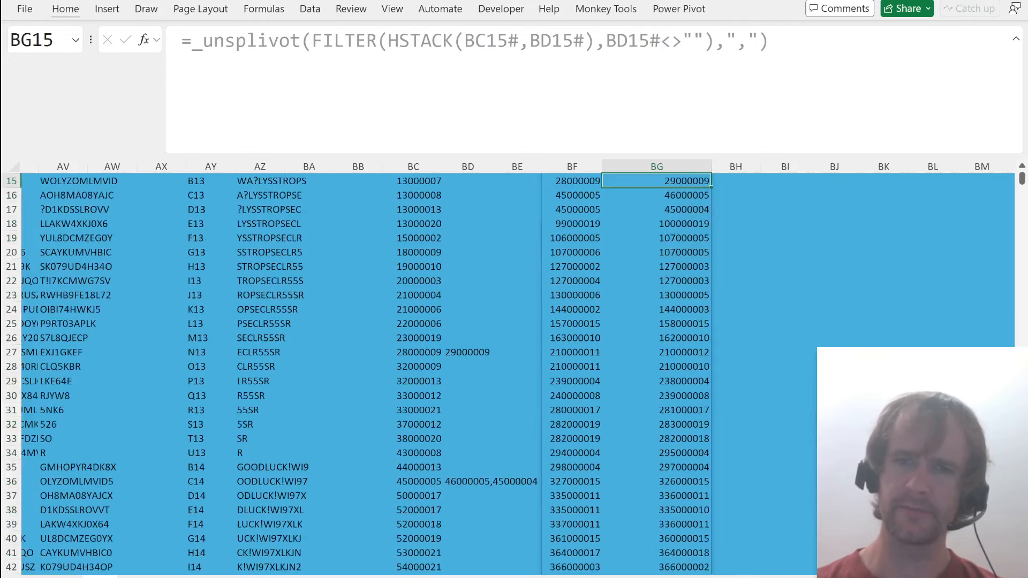
pyautogui.press('Up')
pyautogui.press('Down')
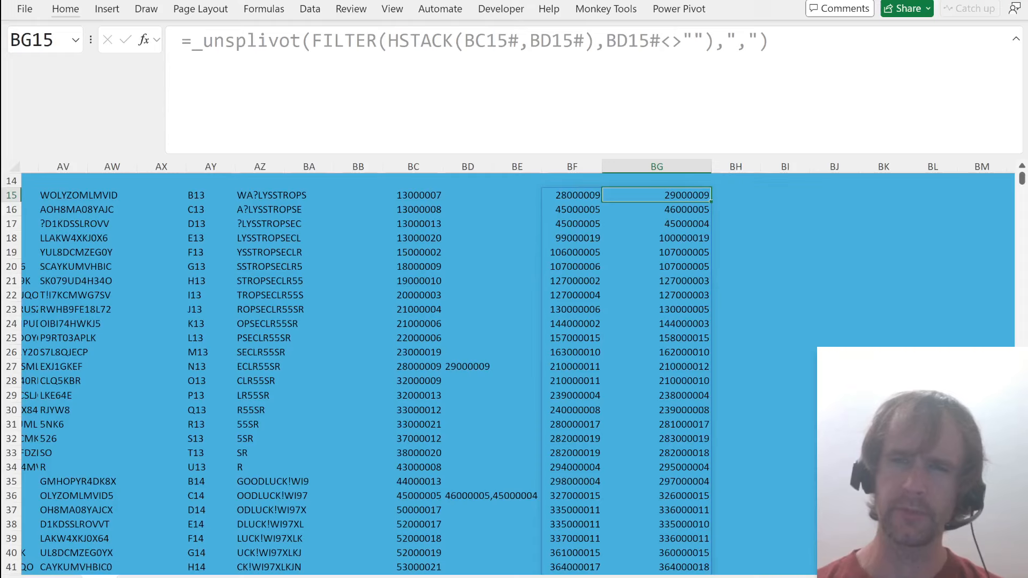
pyautogui.press('Left')
pyautogui.press('Right')
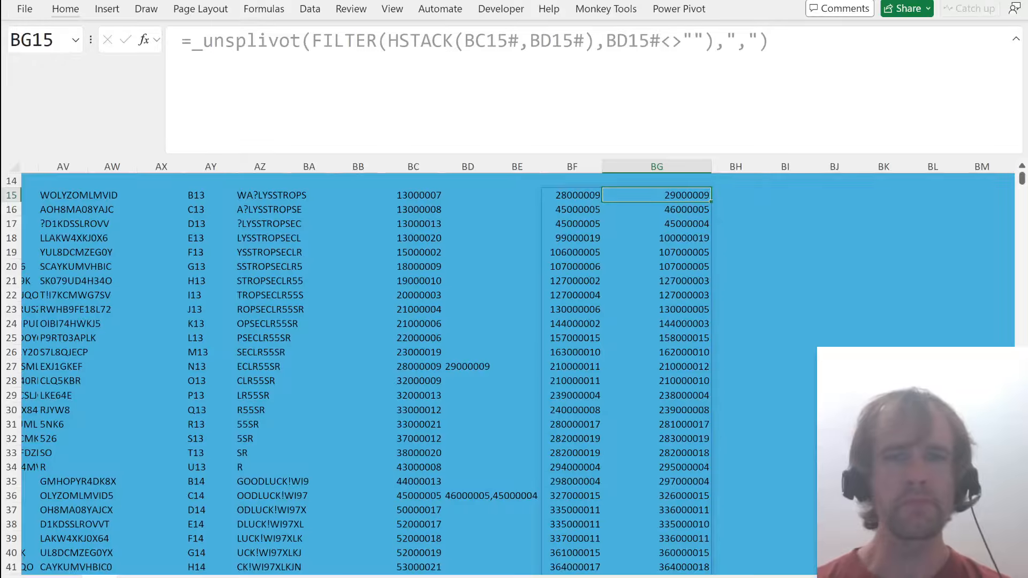
pyautogui.press('Left')
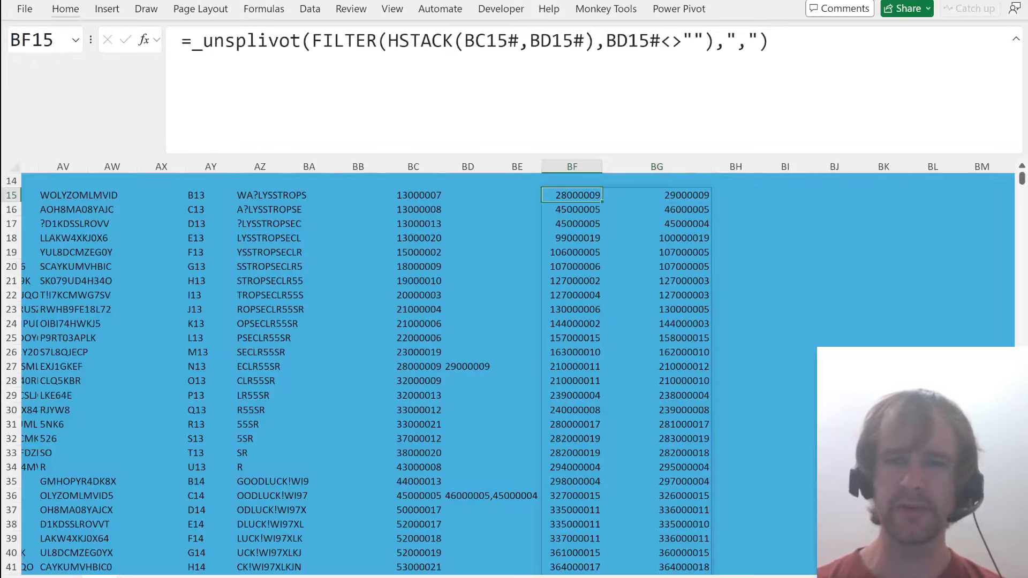
pyautogui.hotkey('ctrl', 'shift', 'Down')
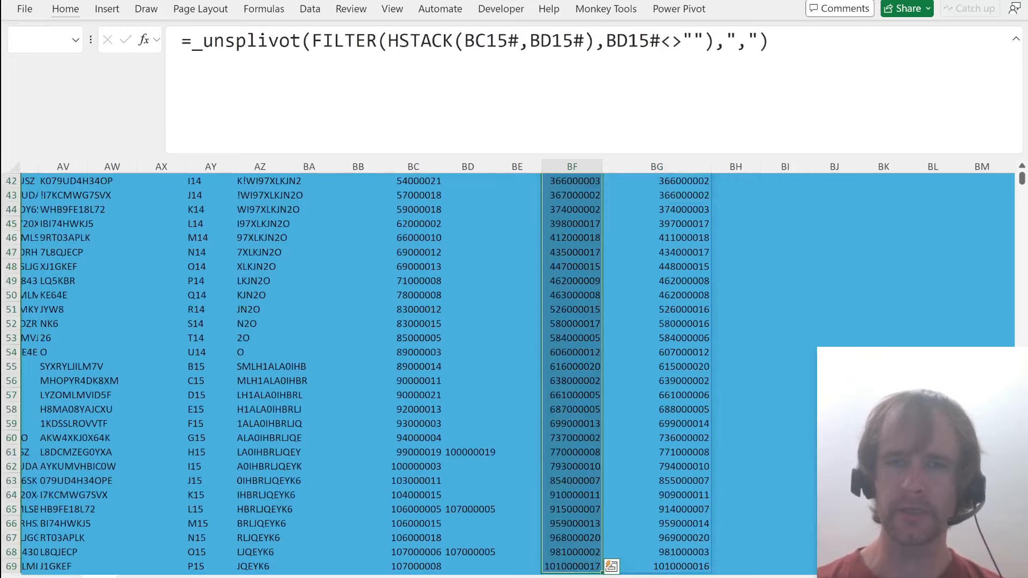
pyautogui.hotkey('ctrl', 'shift', 'Up')
pyautogui.press('Down')
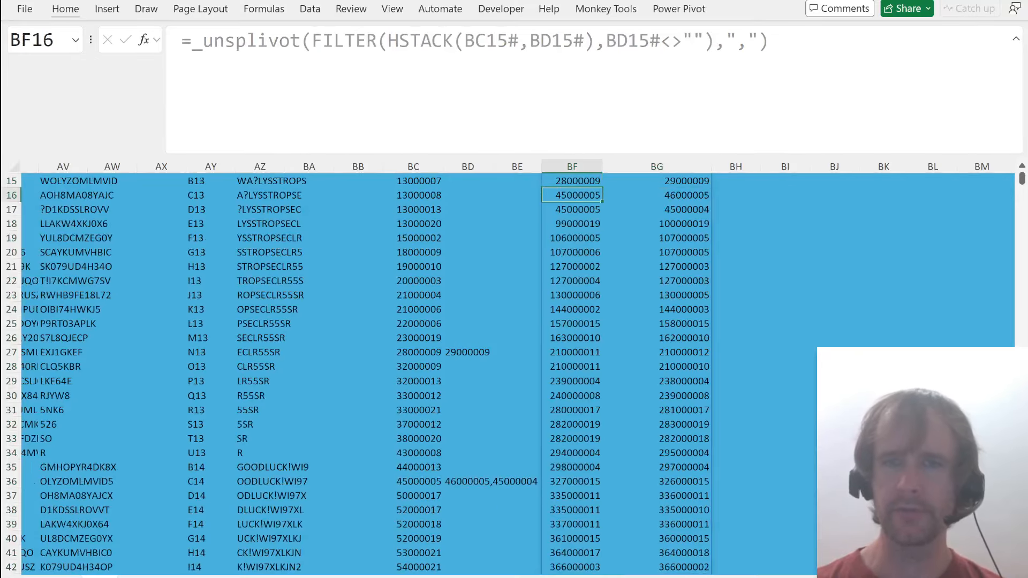
pyautogui.hotkey('shift', 'Down')
pyautogui.press('Up')
pyautogui.press('Right')
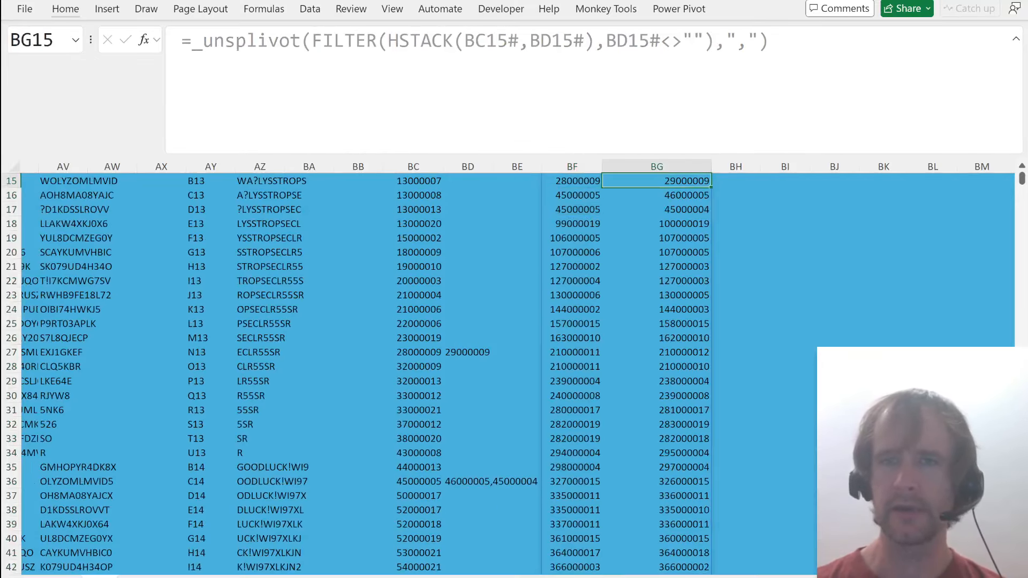
pyautogui.hotkey('ctrl', 'shift', 'Down')
pyautogui.press('Up')
pyautogui.press('Up')
pyautogui.press('Down')
pyautogui.press('Down')
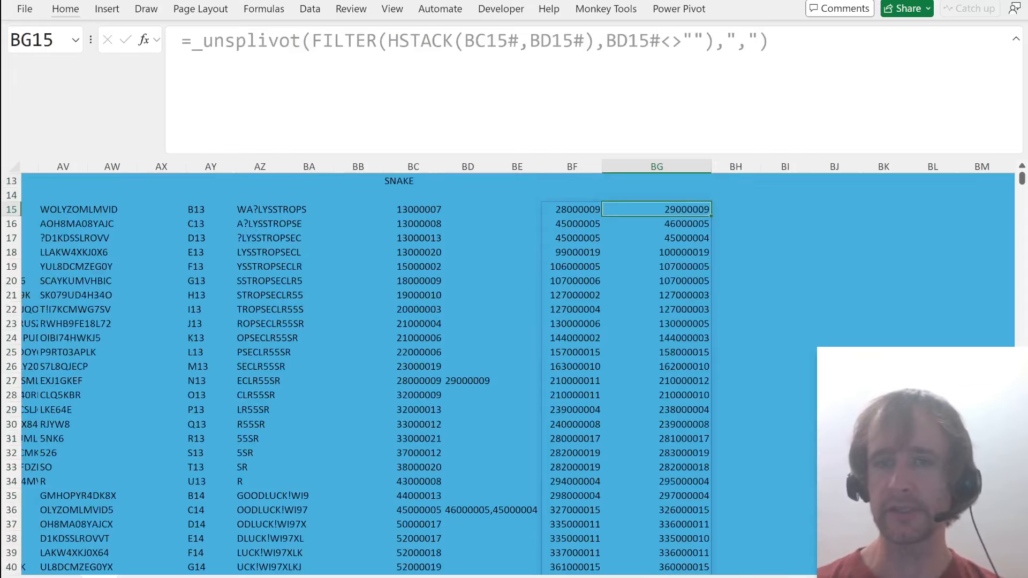
pyautogui.hotkey('ctrl', 'shift', 'Down')
pyautogui.press('Right')
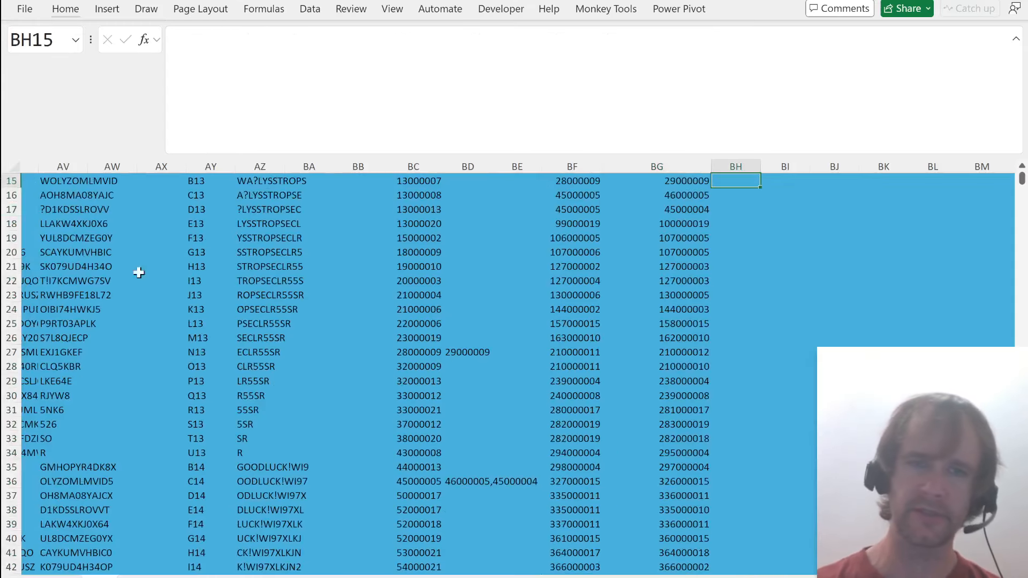
# - Review the formulas in BC15, BF15 and BD15 that find the starting cells and their neighbour matches
pyautogui.scroll(3, 271, 231)
pyautogui.click(409, 315)
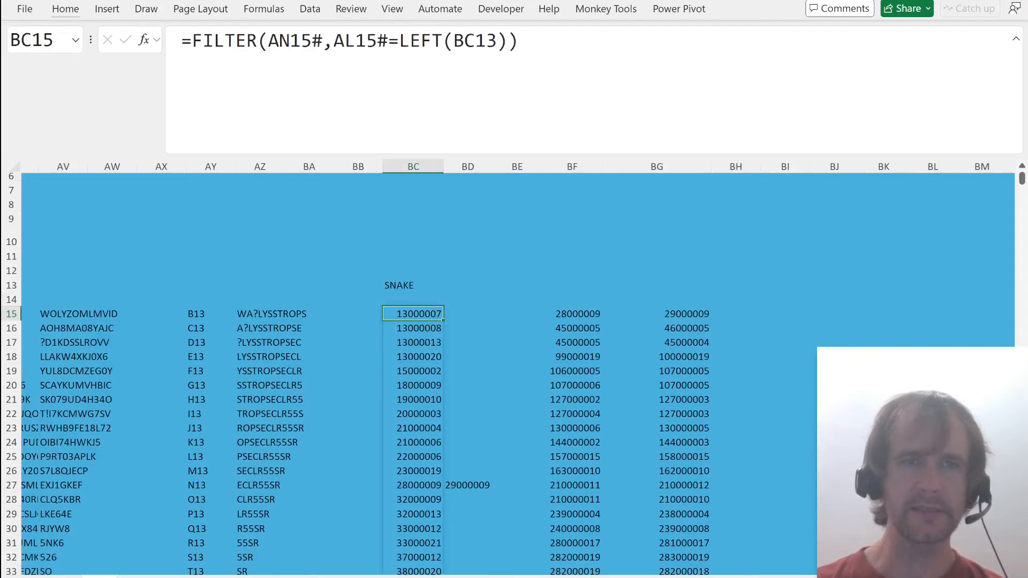
pyautogui.click(192, 41)
pyautogui.press('Escape')
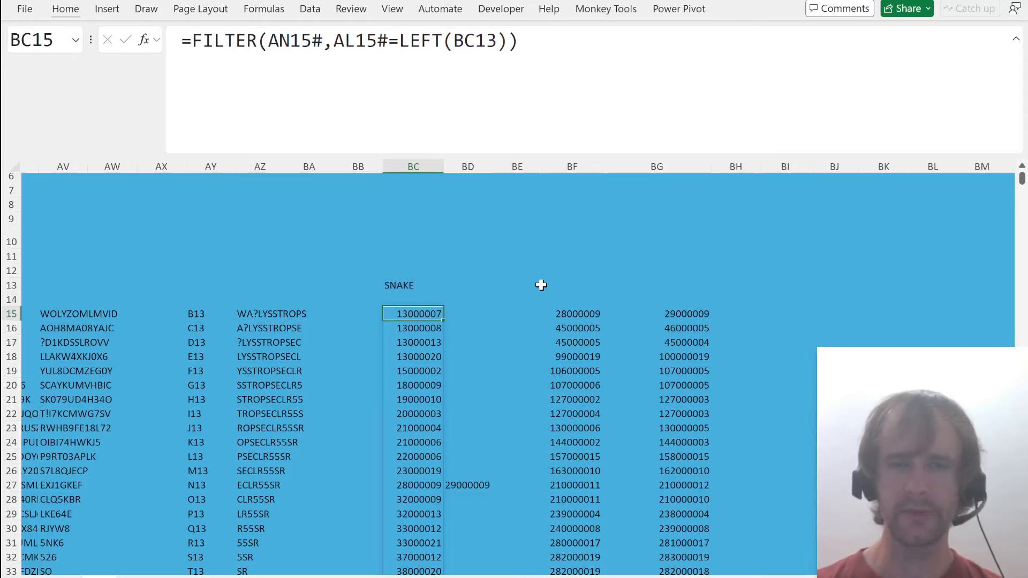
pyautogui.click(559, 314)
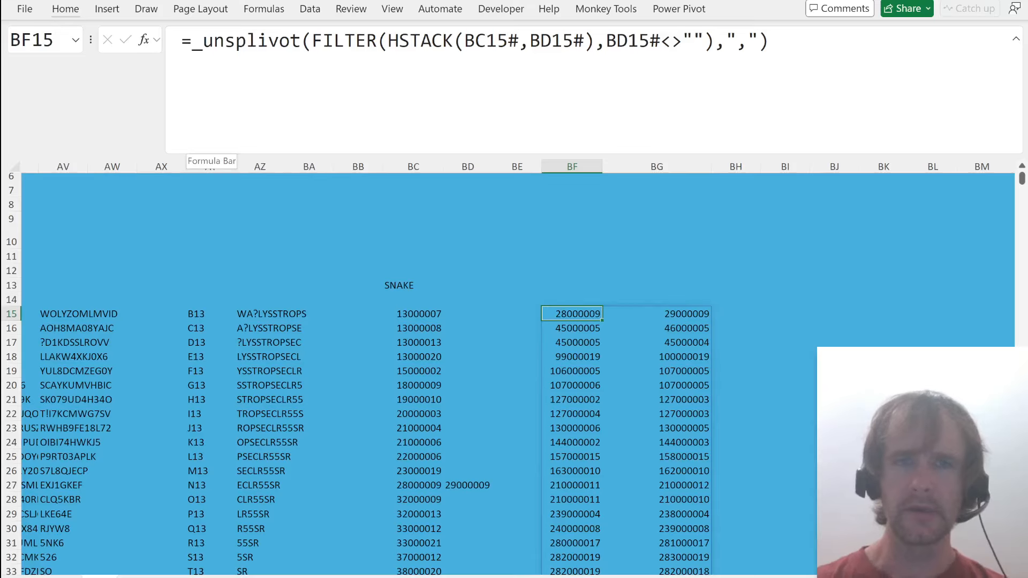
pyautogui.press('Left')
pyautogui.press('Left')
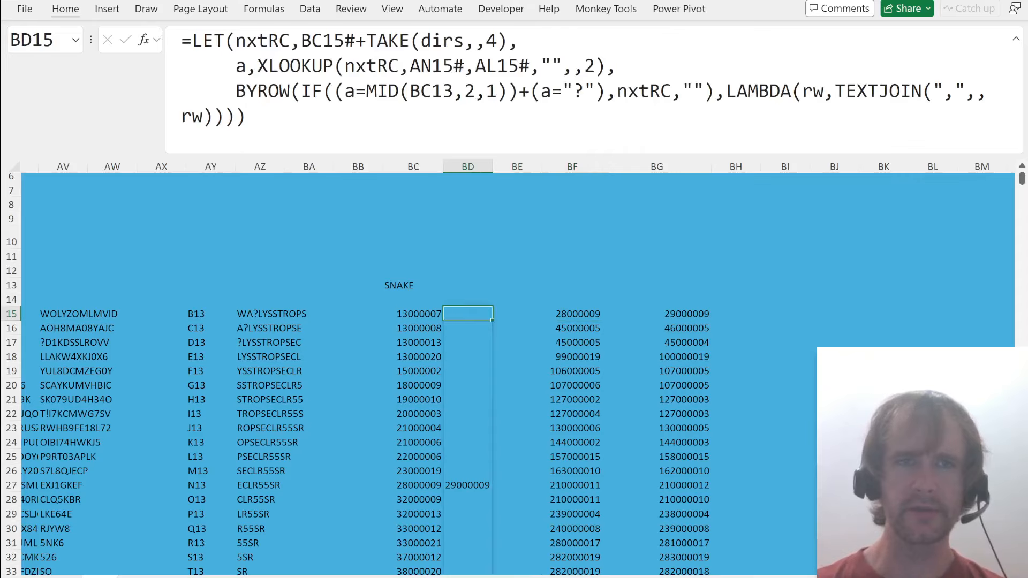
# - Copy the whole LET formula text from BD15 without its equals sign, leaving the cell as it is
pyautogui.press('F2')
pyautogui.hotkey('ctrl', 'a')
pyautogui.hotkey('ctrl', 'c')
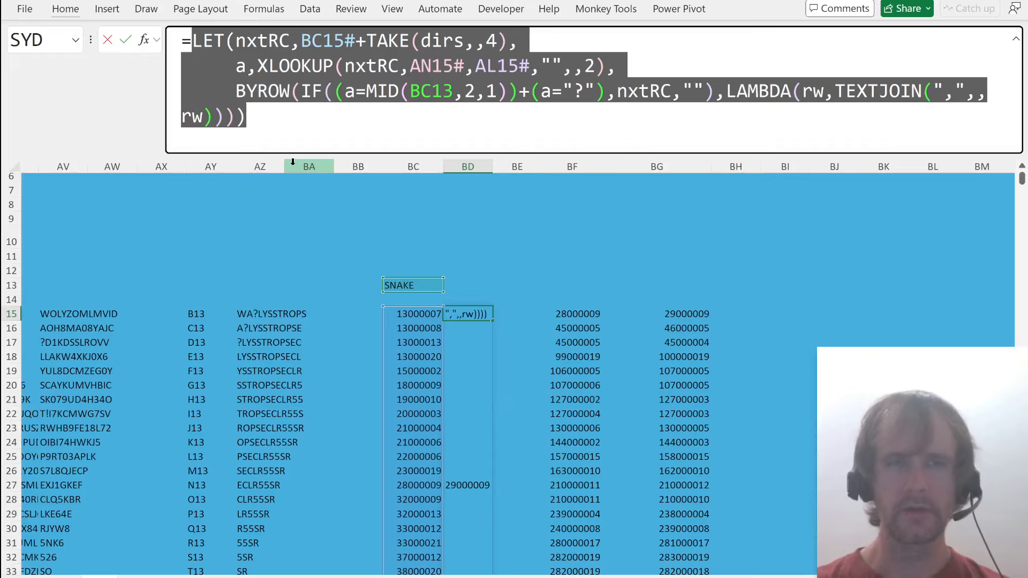
pyautogui.press('Escape')
# - Paste the LET text ahead of BF15's _unsplivot formula with its equals sign removed, copy the combined text and leave BF15 unedited
pyautogui.press('Right')
pyautogui.press('Right')
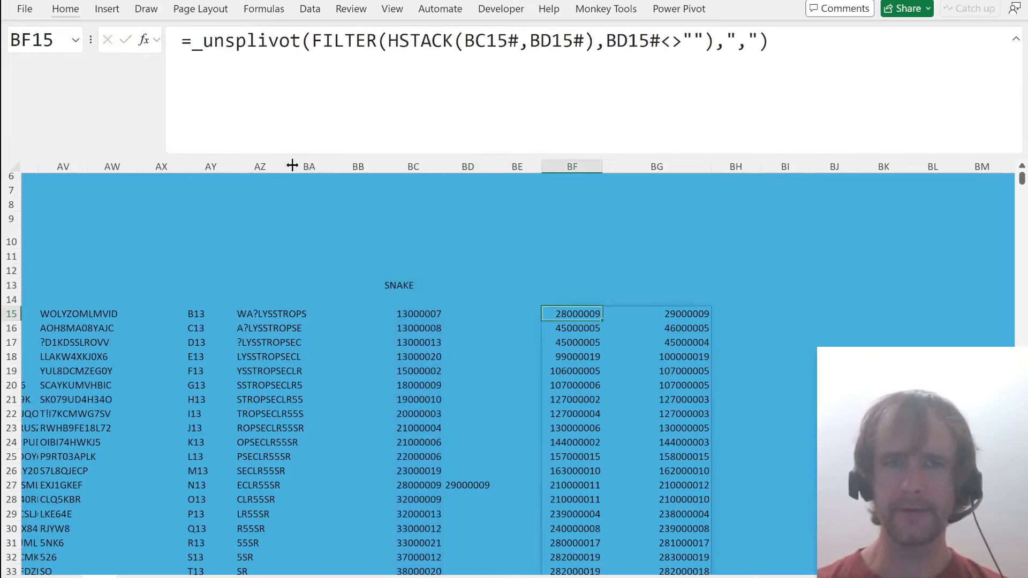
pyautogui.press('F2')
pyautogui.press('Home')
pyautogui.press('Delete')
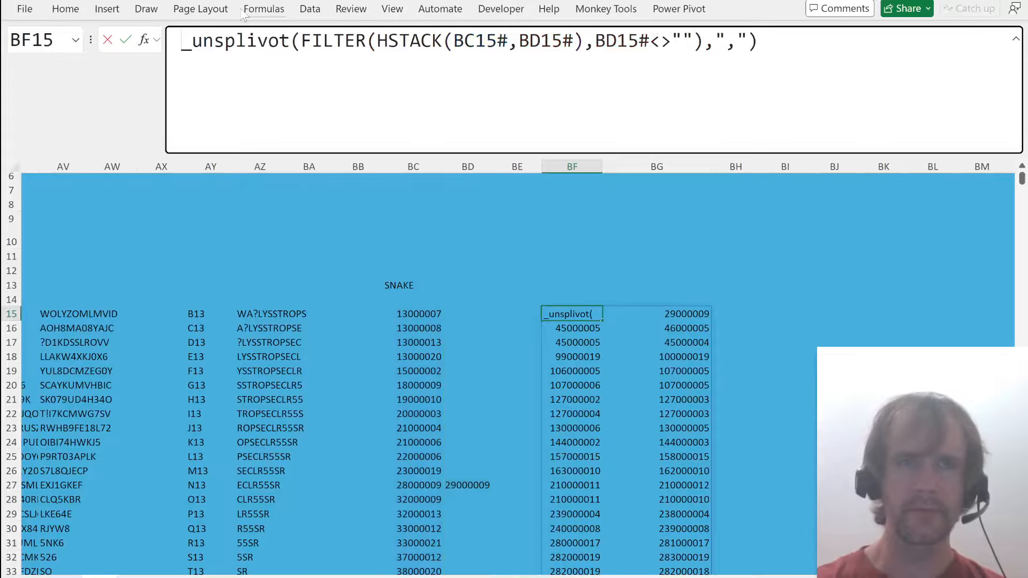
pyautogui.hotkey('ctrl', 'v')
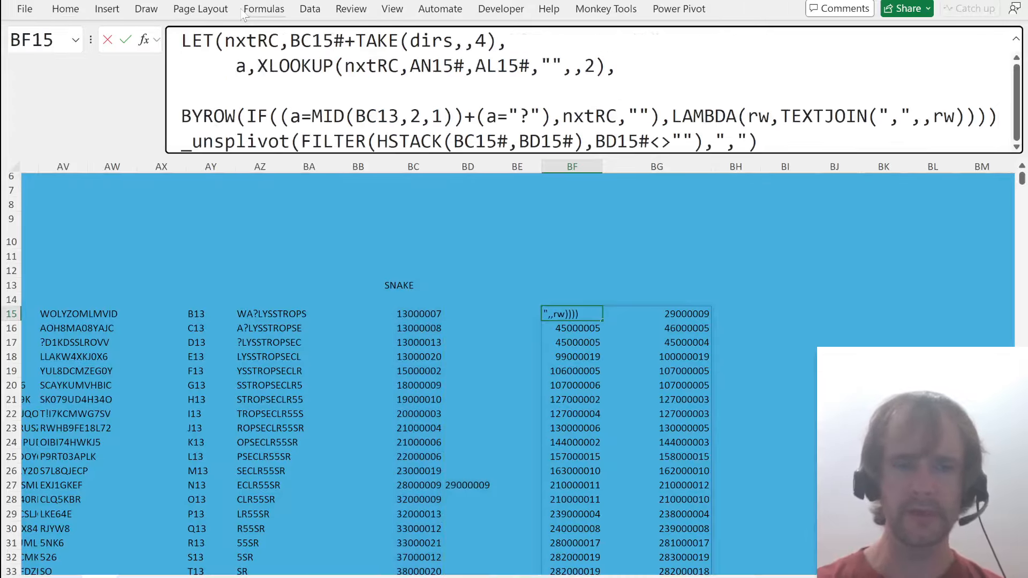
pyautogui.press('Escape')
# - Wrap the FILTER formula in BC15 in REDUCE, using the FILTER result as the initial value
pyautogui.press('Left')
pyautogui.press('Left')
pyautogui.press('Left')
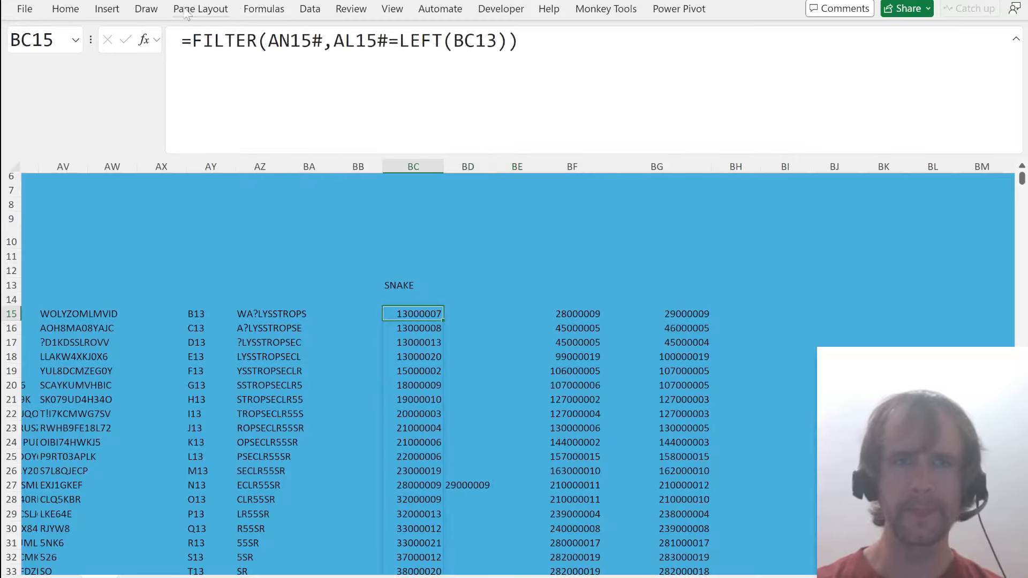
pyautogui.click(191, 42)
pyautogui.write('red')
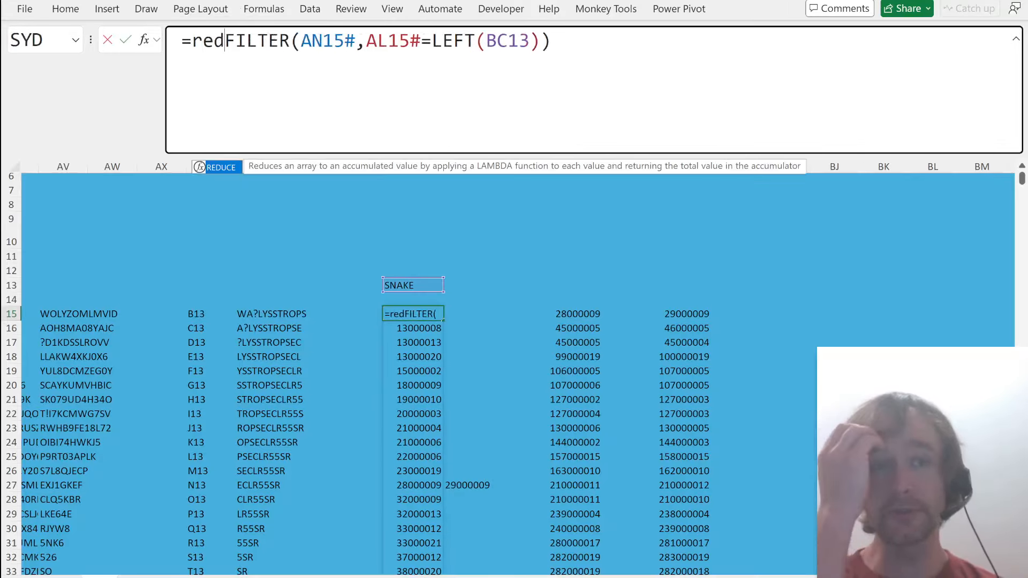
pyautogui.press('Tab')
pyautogui.press('End')
pyautogui.write(',')
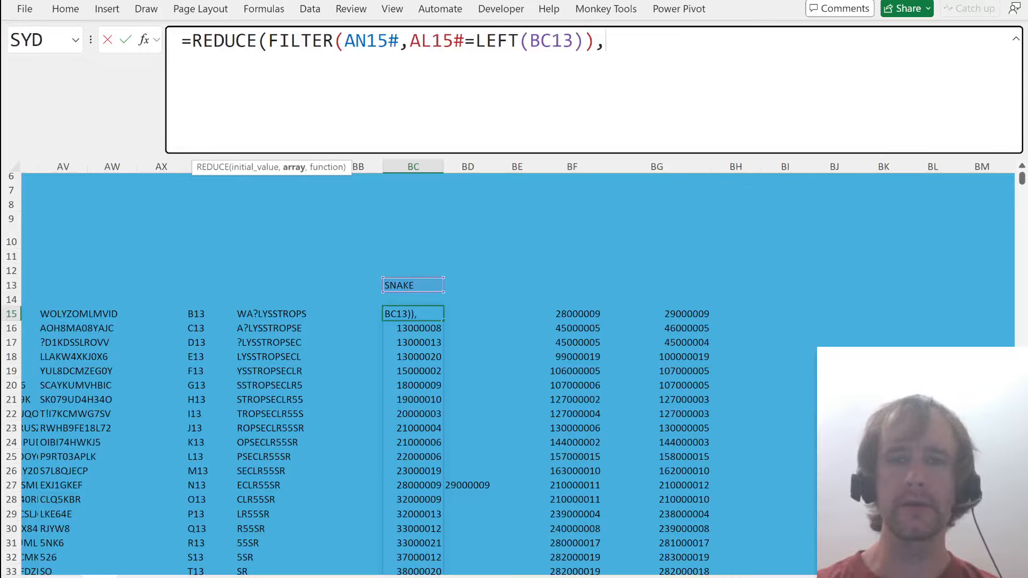
# - Add SEQUENCE(LEN(BC13)-1,,2) on a new line as the array argument of REDUCE in BC15
pyautogui.hotkey('alt', 'Return')
pyautogui.write('seq')
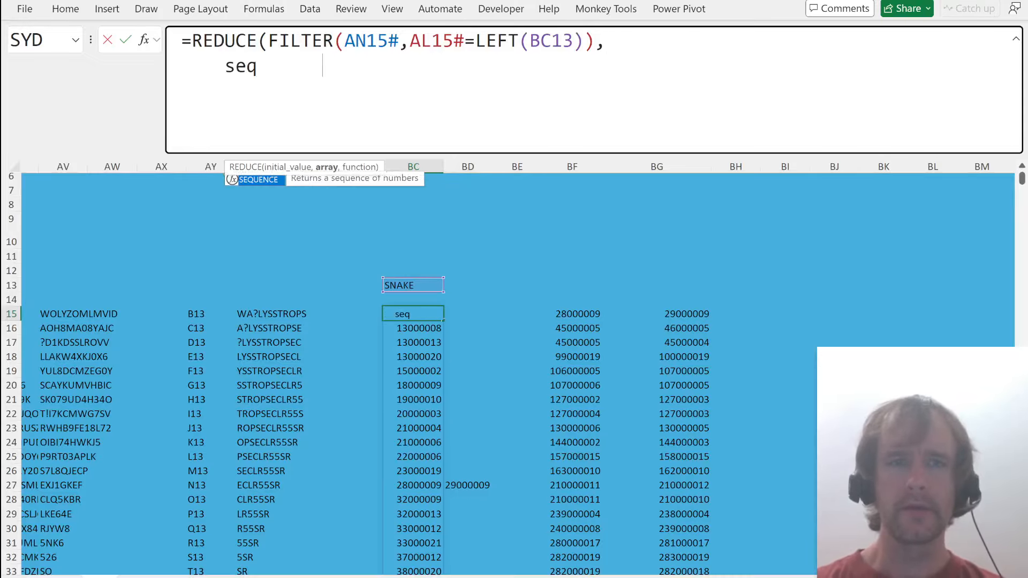
pyautogui.press('Tab')
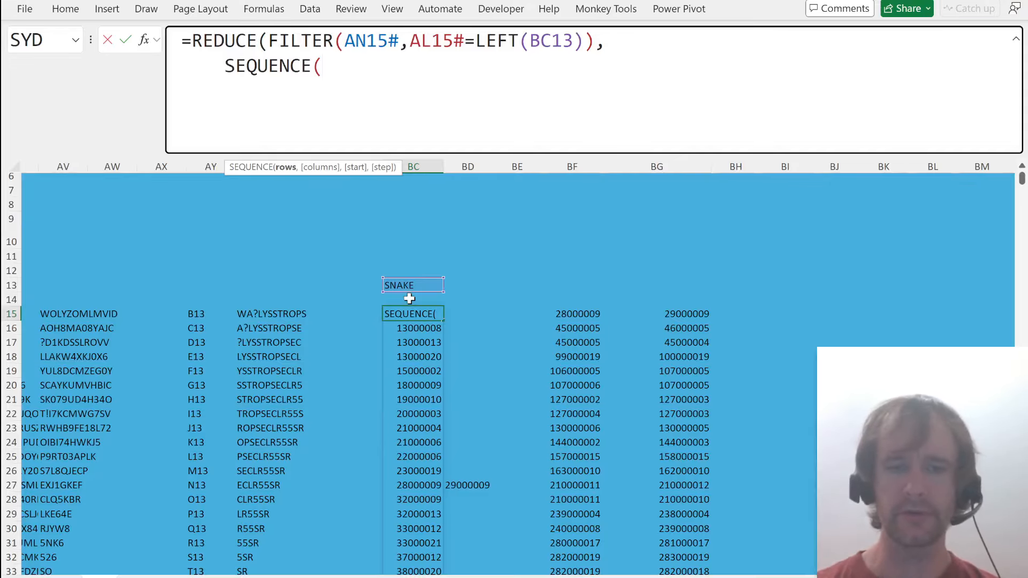
pyautogui.write('len')
pyautogui.press('Tab')
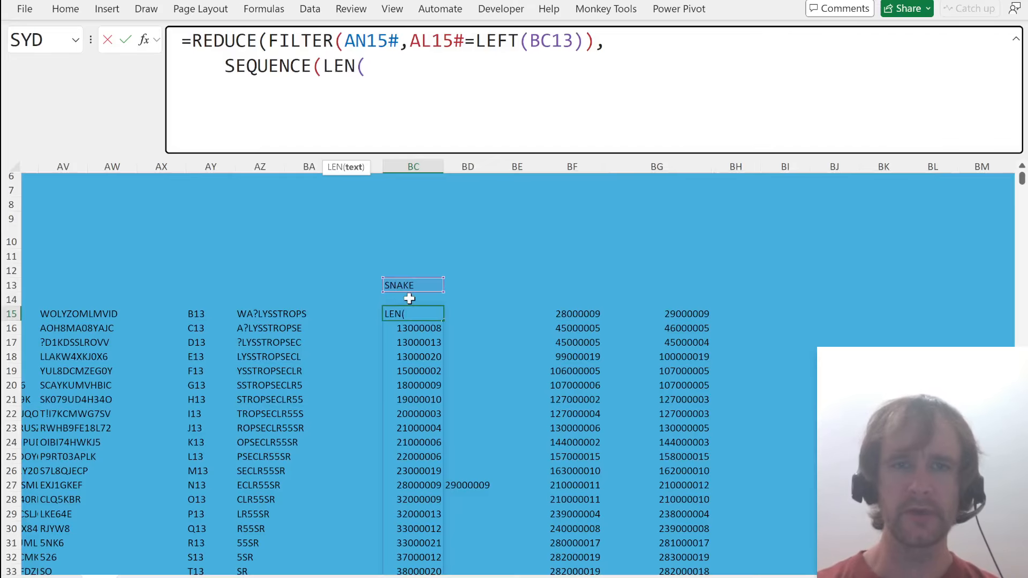
pyautogui.click(405, 286)
pyautogui.write(')-')
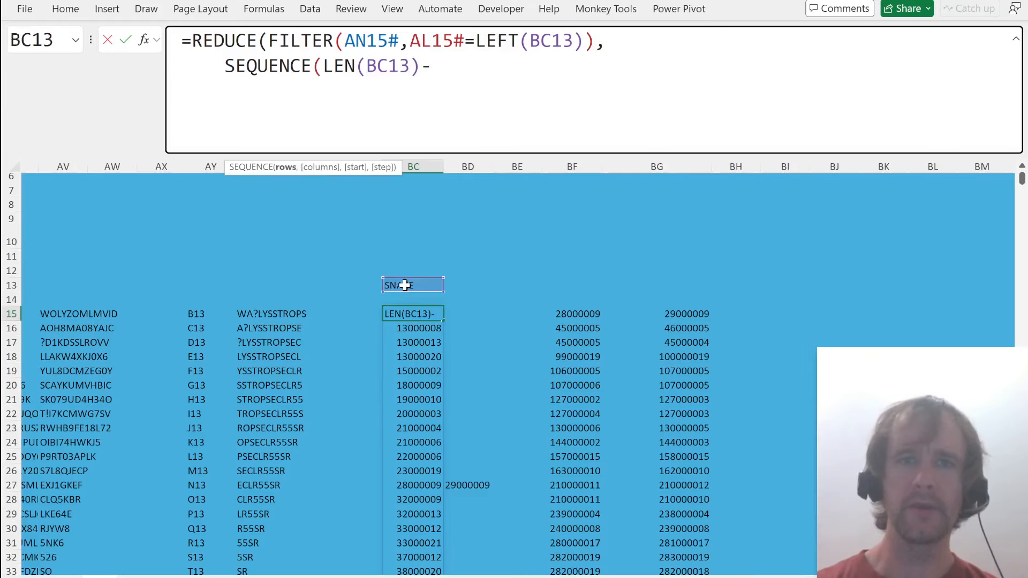
pyautogui.write('1,,2)')
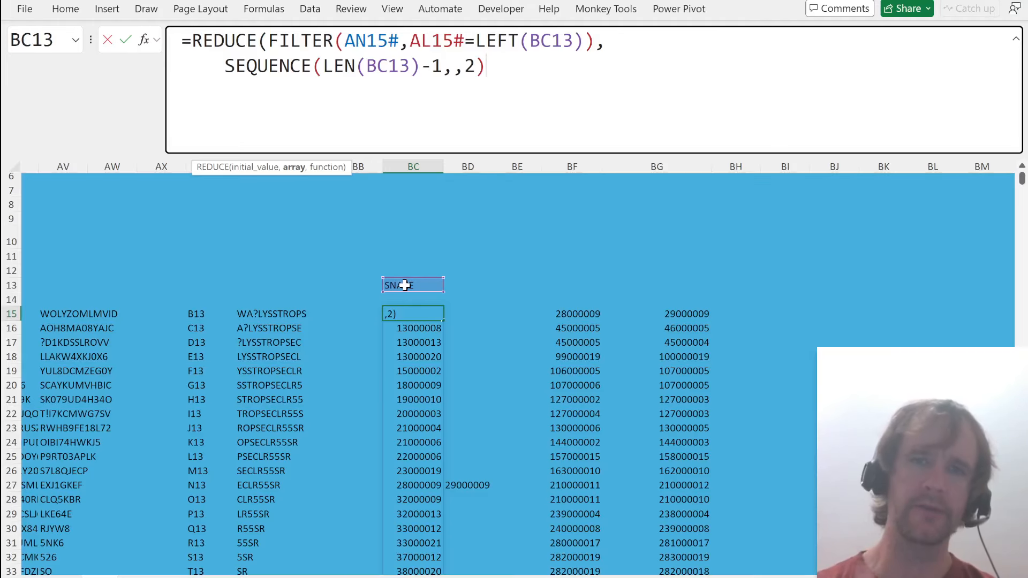
pyautogui.write(',')
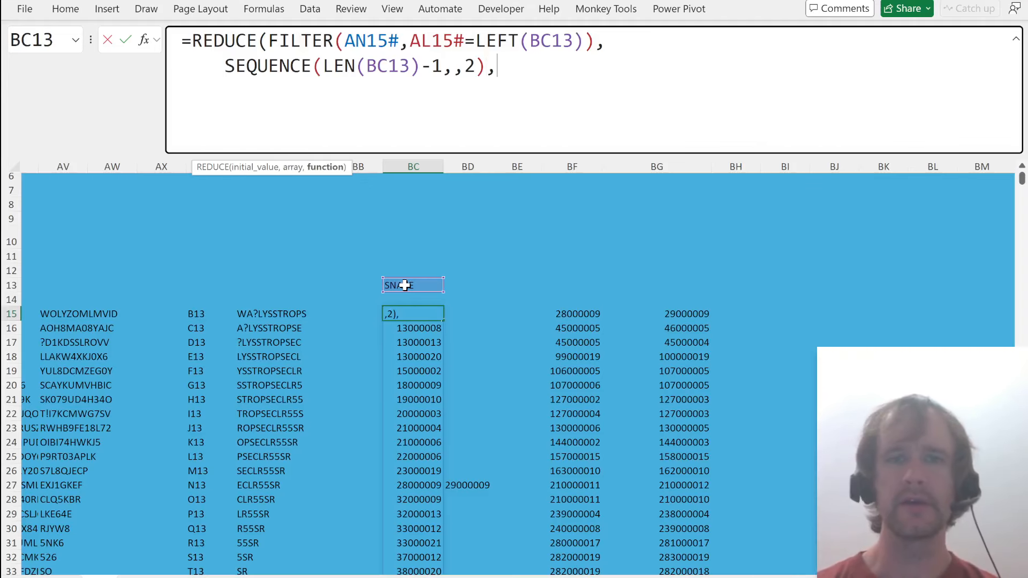
# - Add a LAMBDA with parameters cands and num to the REDUCE, and paste the combined LET and _unsplivot text as its body
pyautogui.hotkey('alt', 'Return')
pyautogui.write('LAMBDA(')
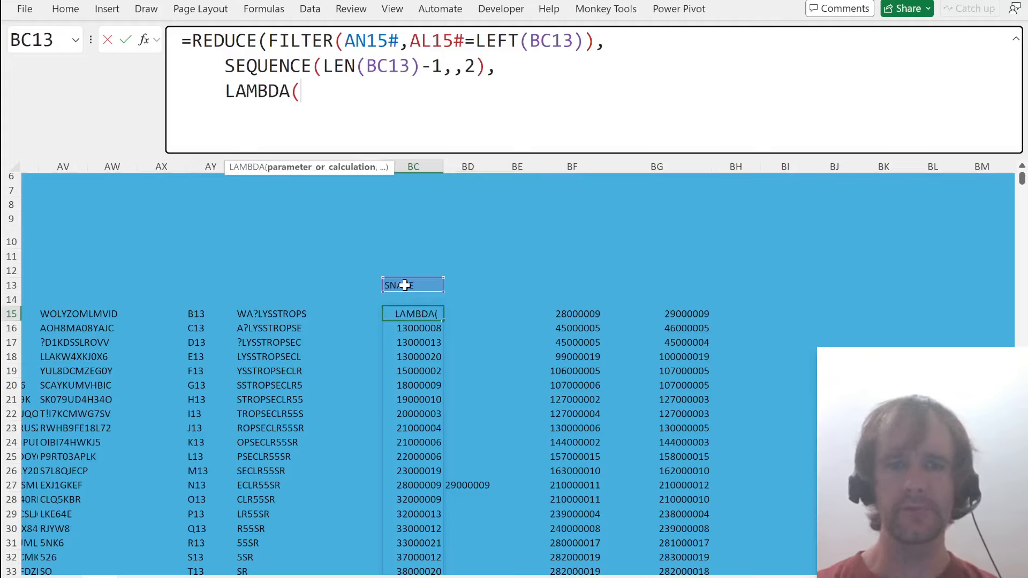
pyautogui.write('cands,num,')
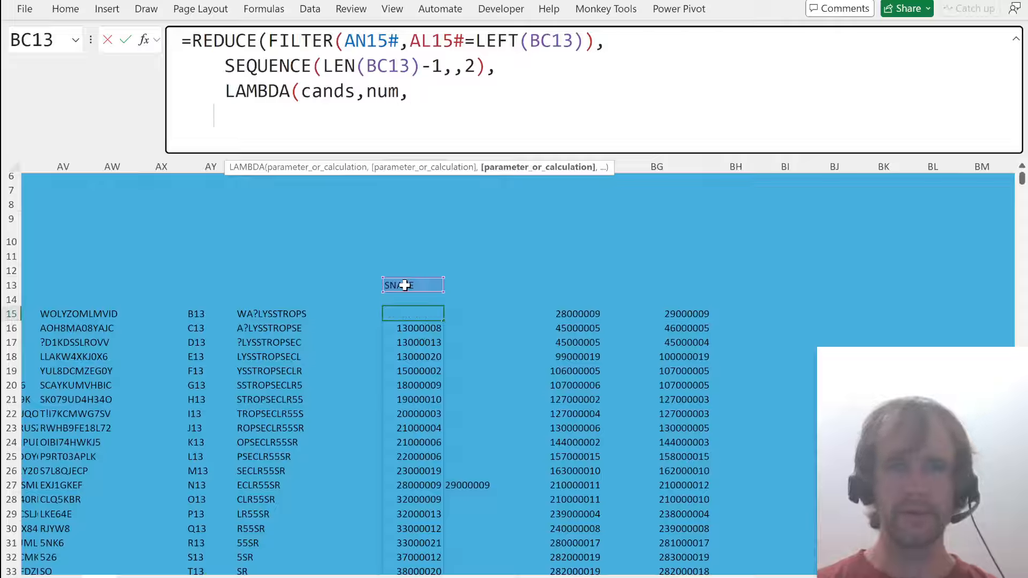
pyautogui.hotkey('ctrl', 'v')
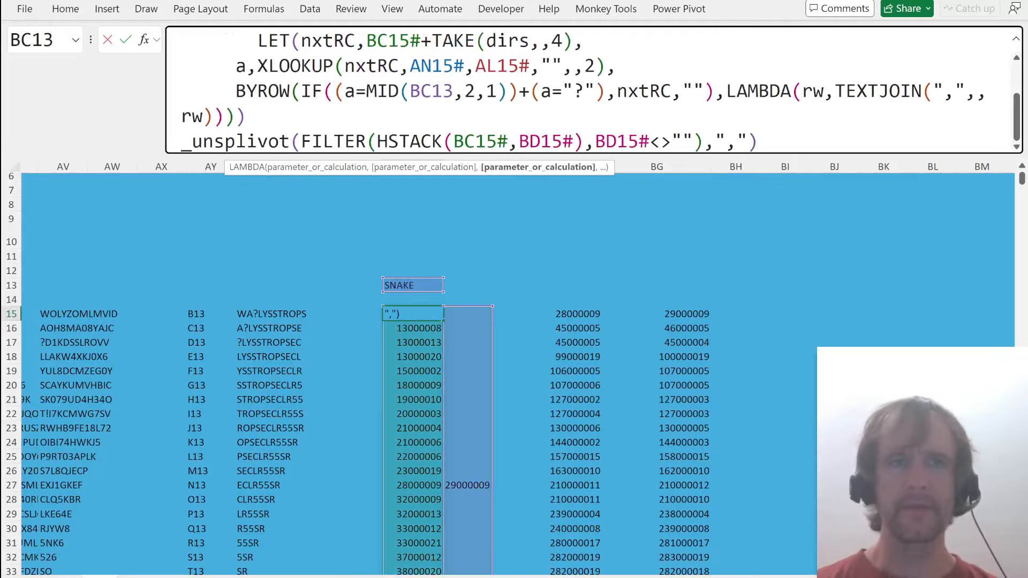
# - Replace the BC15# reference in the nxtRC definition with cands
pyautogui.press('Up')
pyautogui.press('Up')
pyautogui.press('Up')
pyautogui.press('Up')
pyautogui.press('Up')
pyautogui.press('Up')
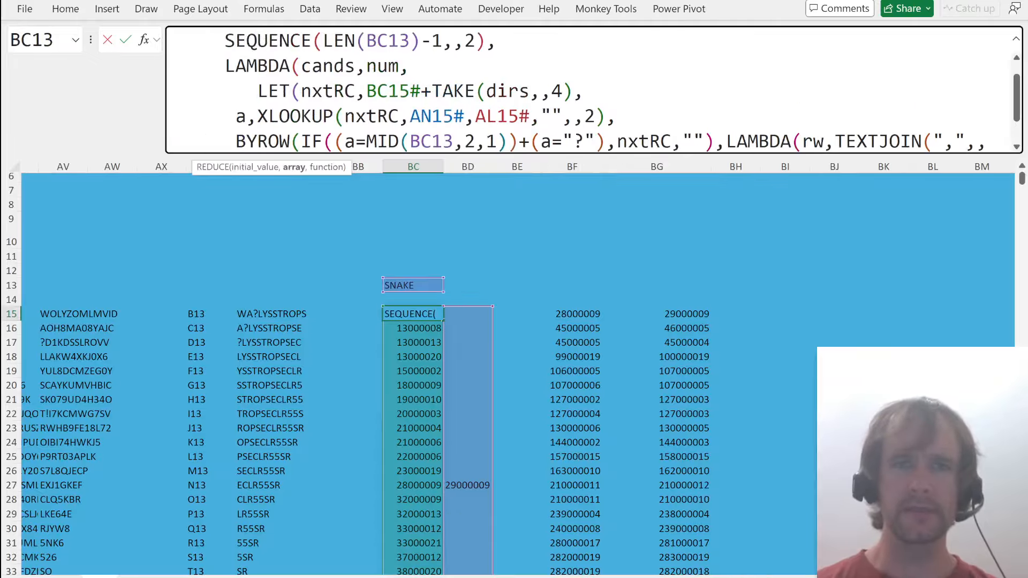
pyautogui.press('Down')
pyautogui.hotkey('shift', 'Left')
pyautogui.hotkey('shift', 'Left')
pyautogui.hotkey('shift', 'Left')
pyautogui.hotkey('shift', 'Left')
pyautogui.hotkey('shift', 'Left')
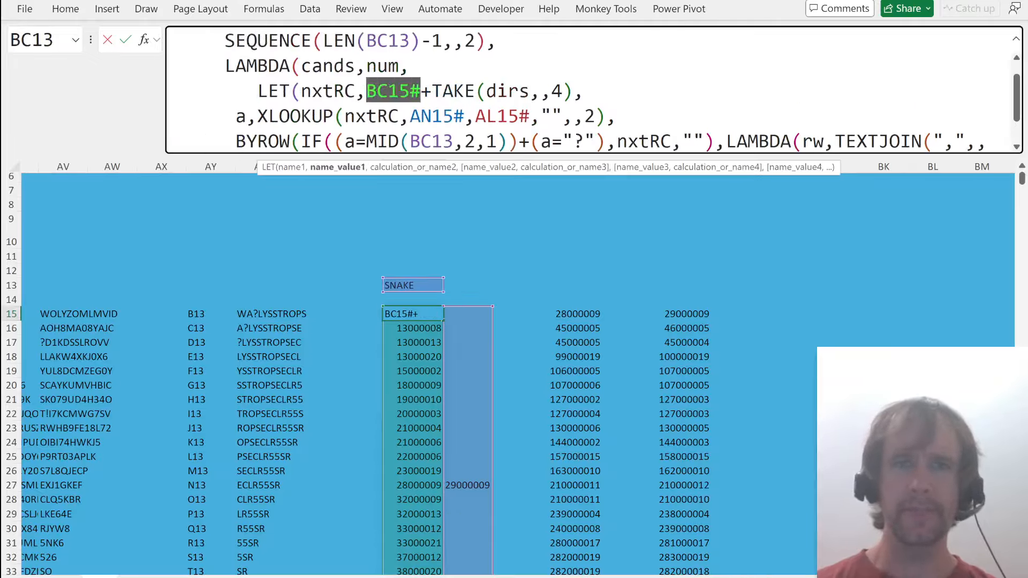
pyautogui.write('tak')
pyautogui.press('BackSpace')
pyautogui.press('BackSpace')
pyautogui.press('BackSpace')
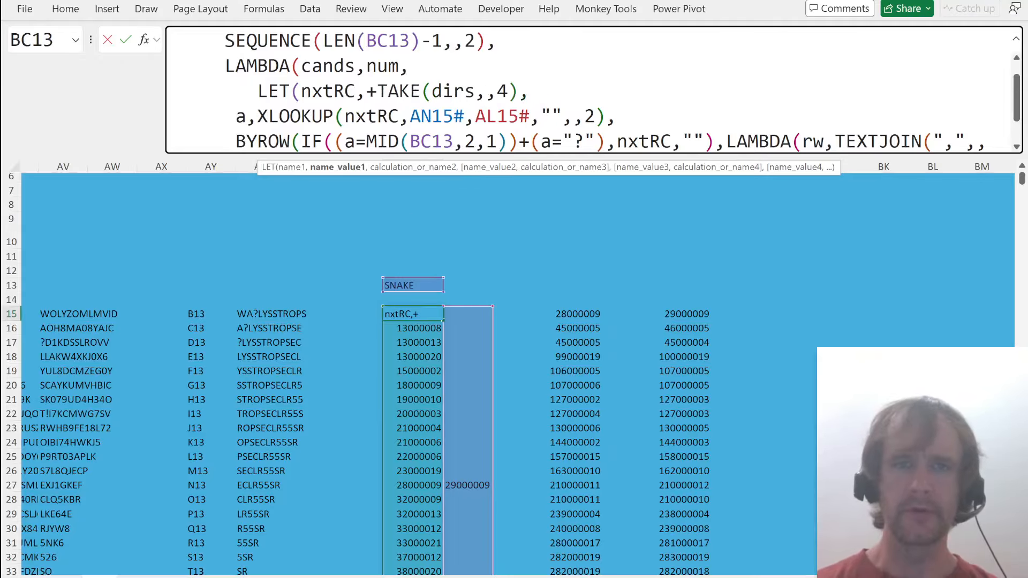
pyautogui.write('cands')
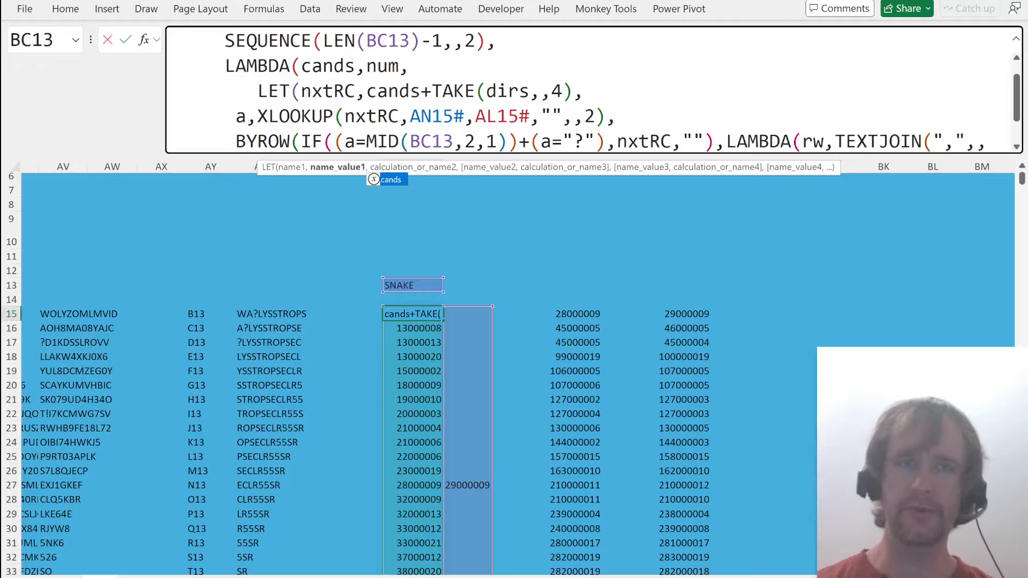
# - Wrap cands in the nxtRC definition as TAKE(cands,,-1) to use only its last column
pyautogui.hotkey('ctrl', 'Left')
pyautogui.write('TAKE(')
pyautogui.press('Tab')
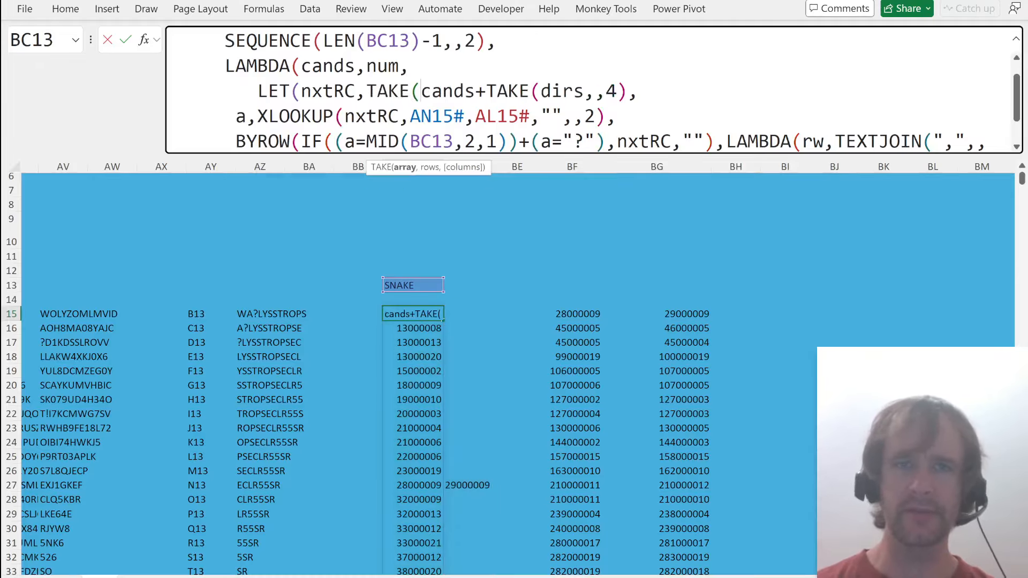
pyautogui.write(',-1')
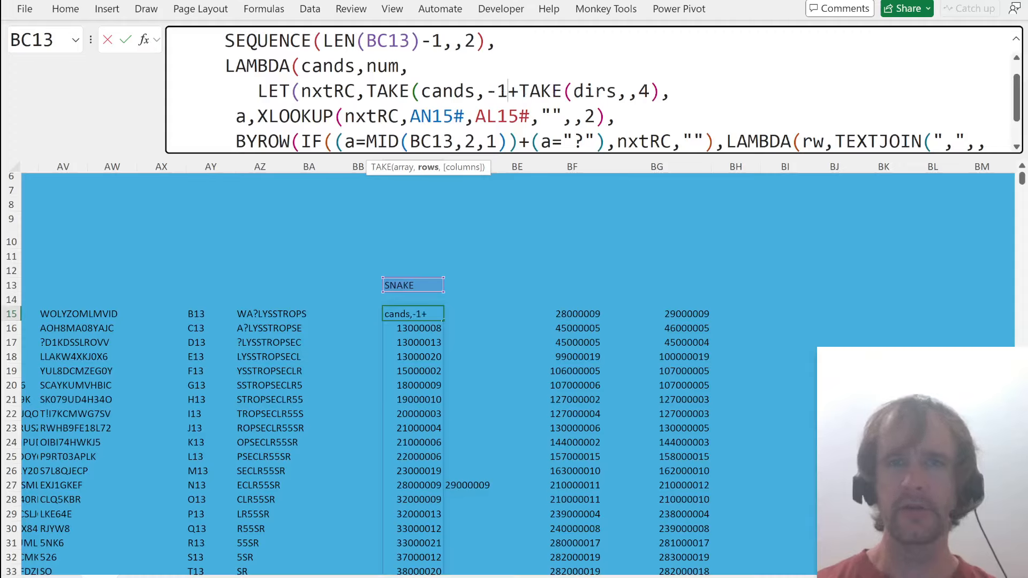
pyautogui.press('BackSpace')
pyautogui.press('BackSpace')
pyautogui.write(',-1)')
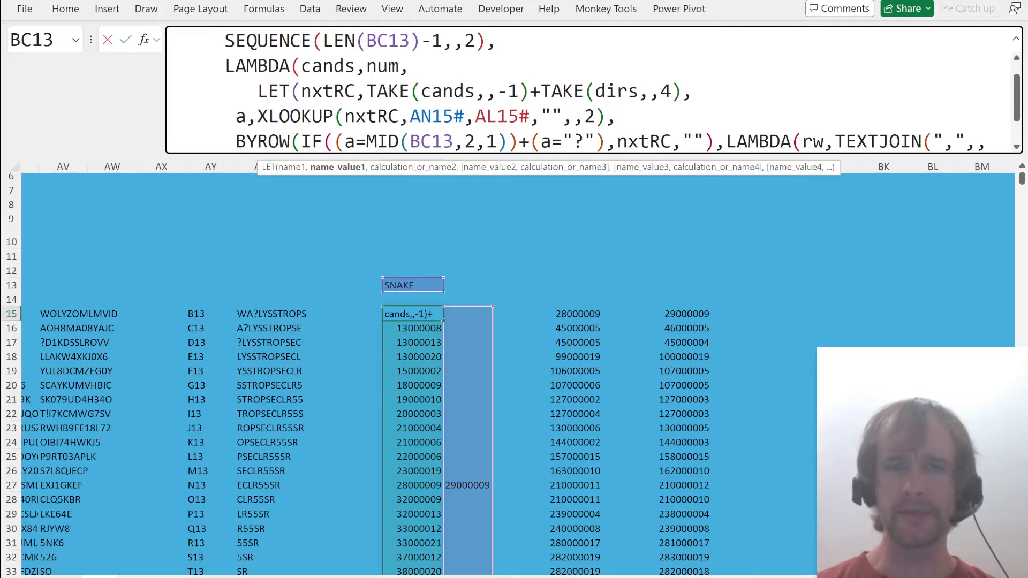
# - Replace the fixed start position 2 in MID(BC13,2,1) with num
pyautogui.click(442, 117)
pyautogui.click(508, 116)
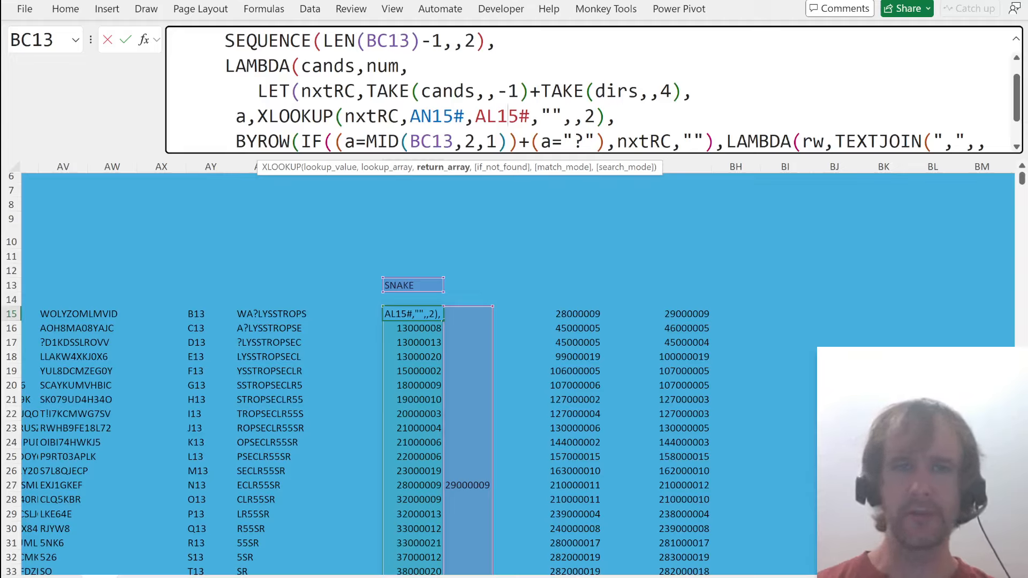
pyautogui.doubleClick(432, 141)
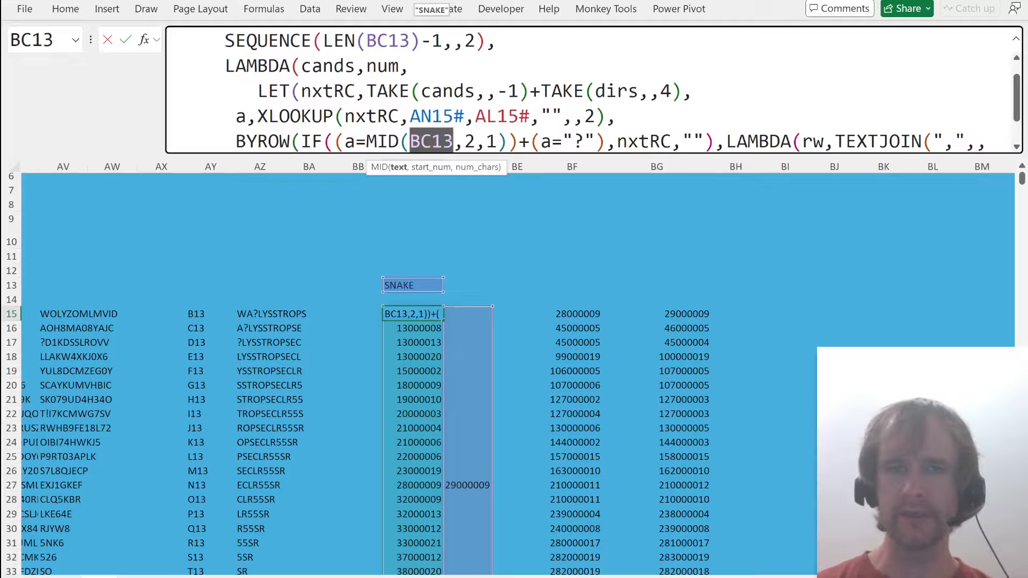
pyautogui.press('Right')
pyautogui.press('Right')
pyautogui.press('Delete')
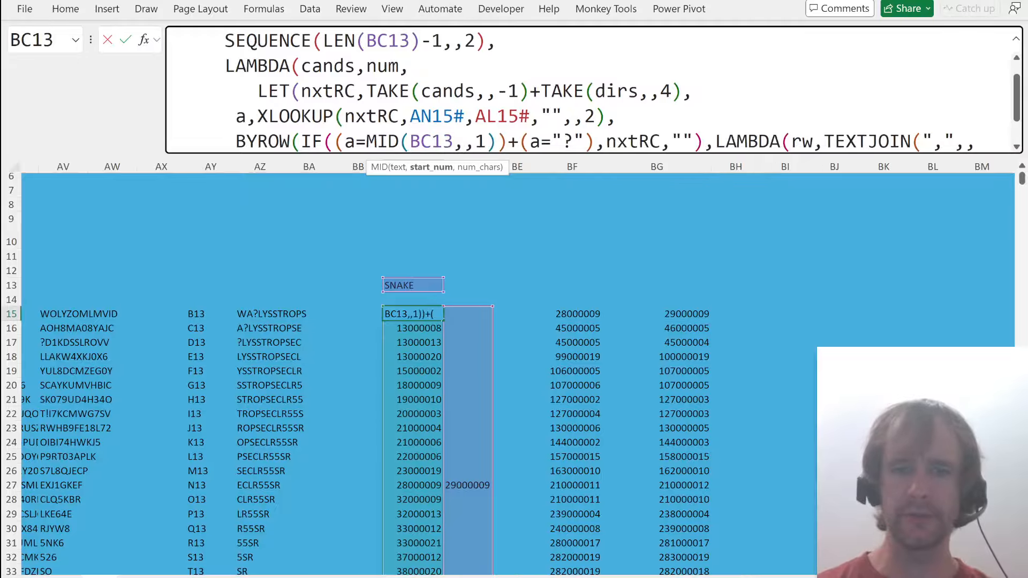
pyautogui.write('num')
pyautogui.press('Right')
pyautogui.press('Right')
pyautogui.press('Right')
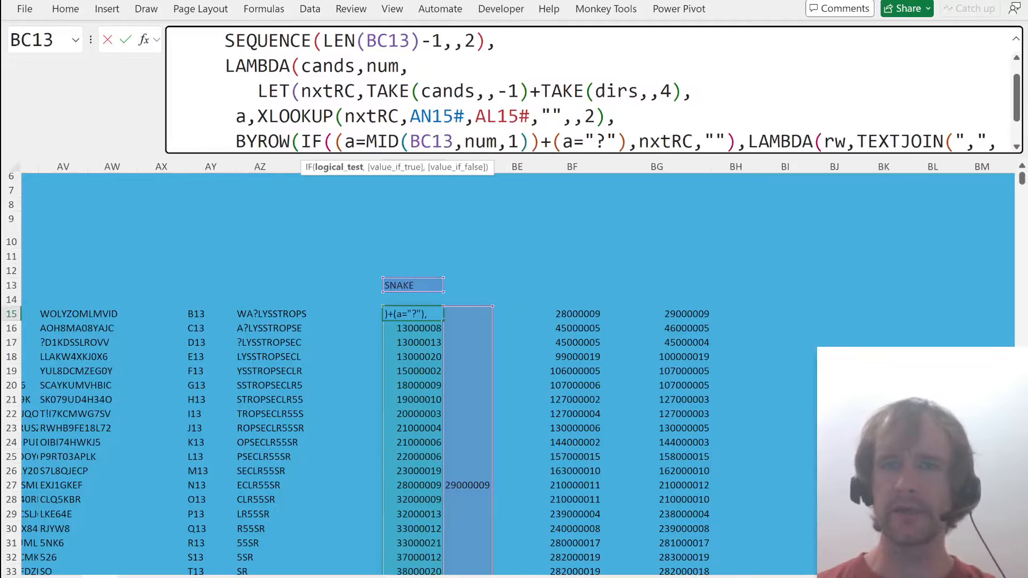
# - Rename the LET variable a, which holds the XLOOKUP result, to ltrs
pyautogui.press('Down')
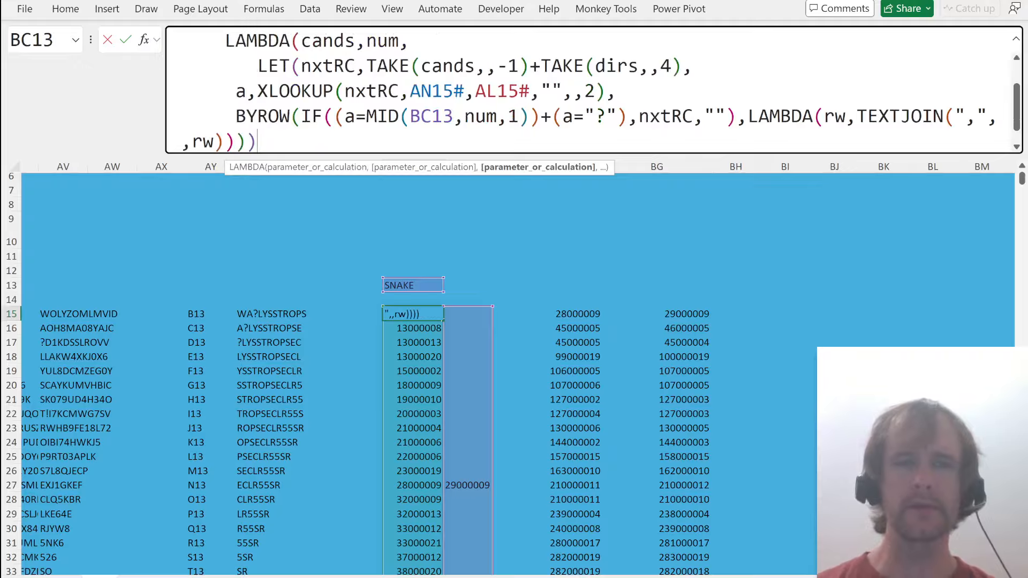
pyautogui.press('Up')
pyautogui.press('Up')
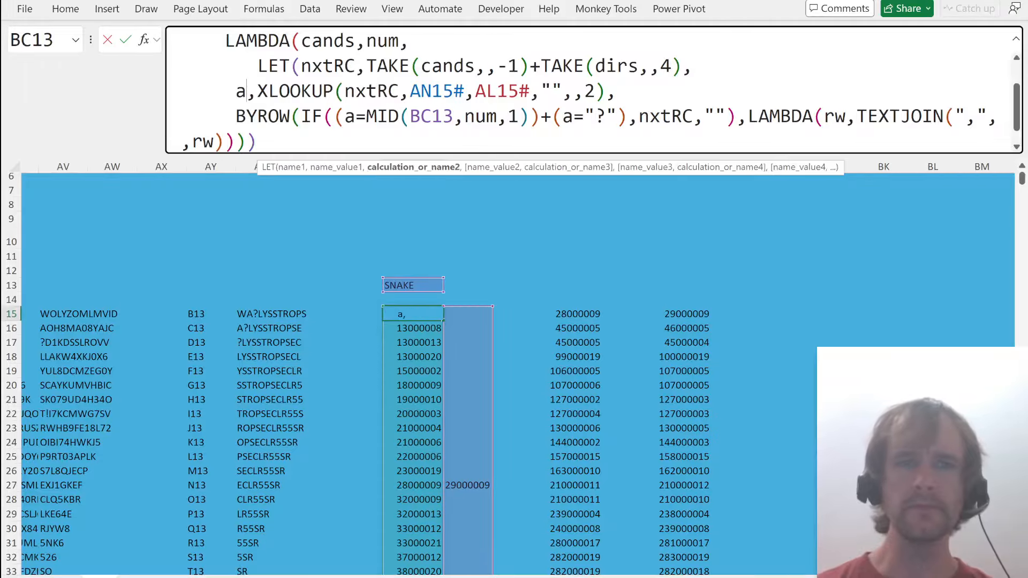
pyautogui.press('BackSpace')
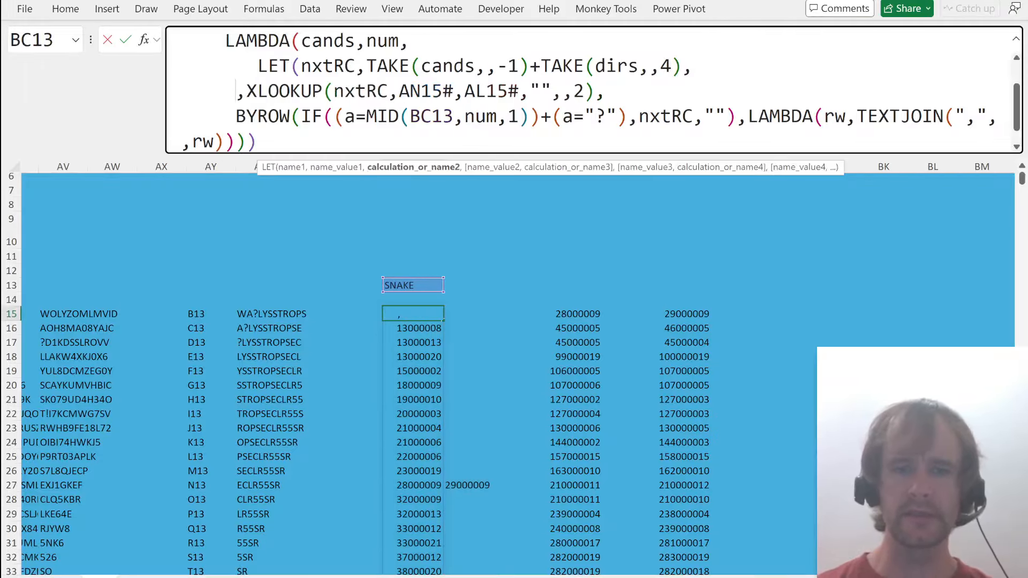
pyautogui.write('ltrs')
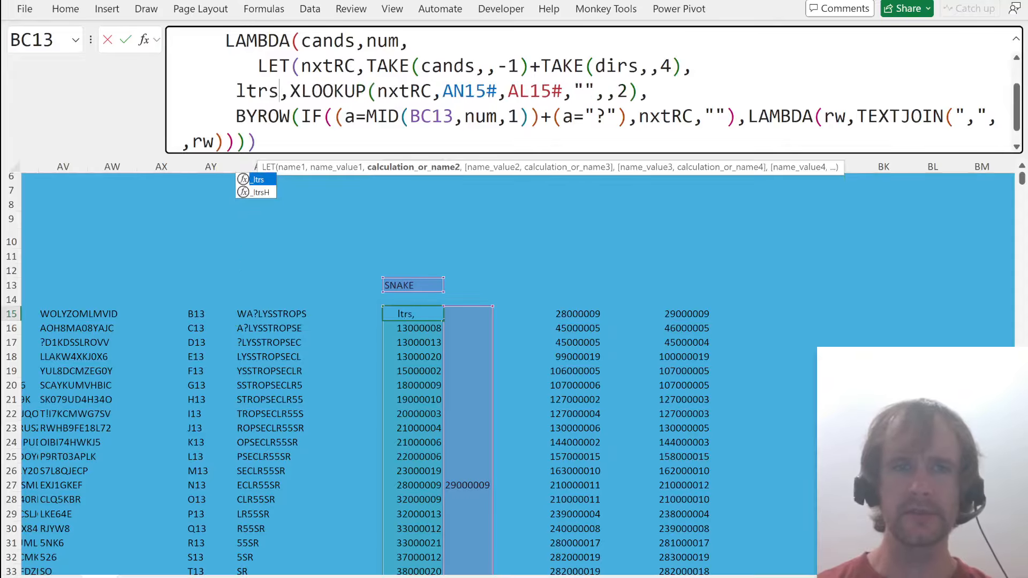
# - Replace both uses of a in the BYROW IF test with ltrs, and indent the ltrs and BYROW lines to align with nxtRC
pyautogui.hotkey('ctrl', 'shift', 'Left')
pyautogui.hotkey('ctrl', 'c')
pyautogui.click(355, 117)
pyautogui.press('BackSpace')
pyautogui.hotkey('ctrl', 'v')
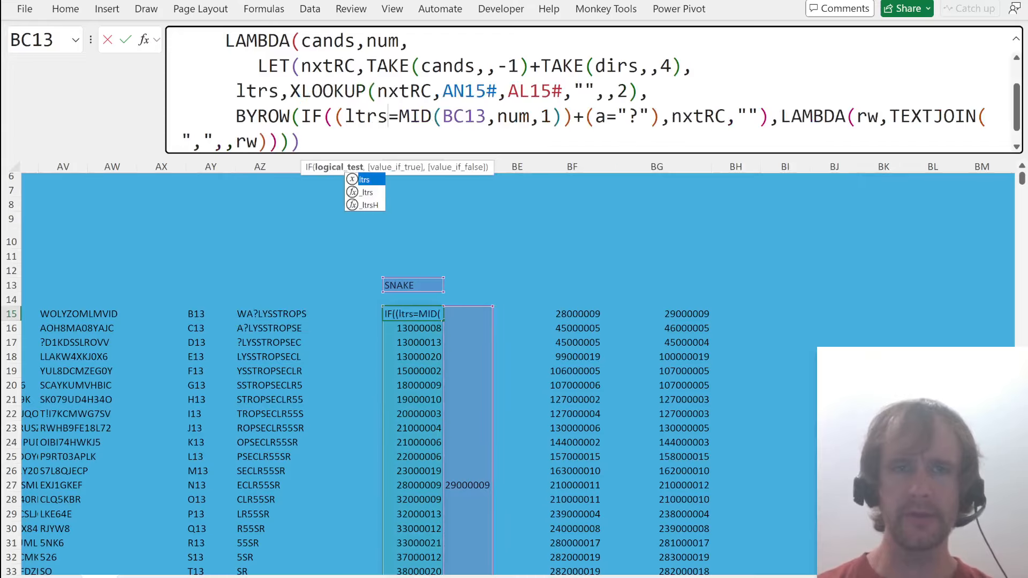
pyautogui.click(606, 116)
pyautogui.press('BackSpace')
pyautogui.hotkey('ctrl', 'v')
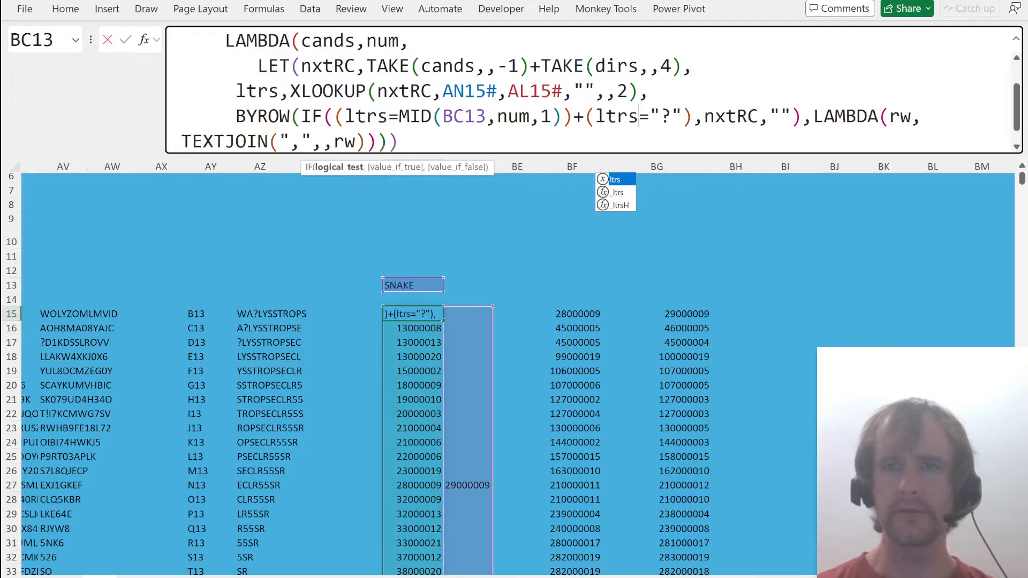
pyautogui.click(237, 91)
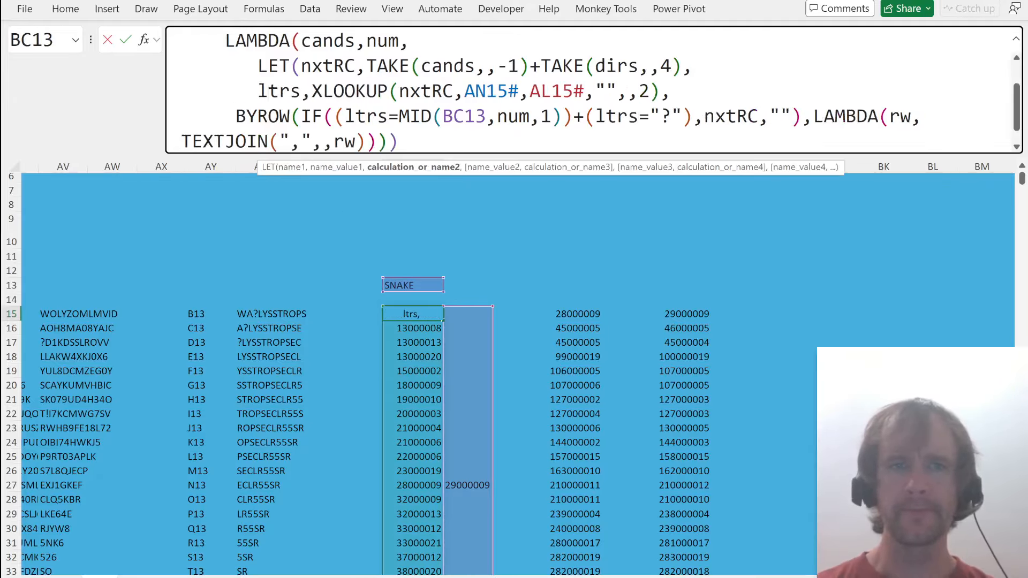
pyautogui.click(237, 116)
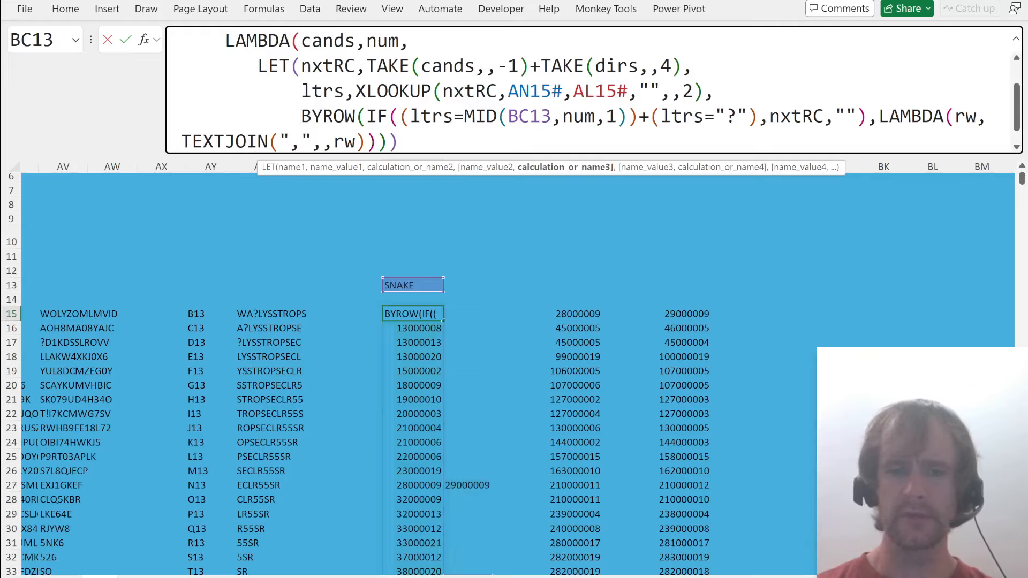
# - Name the BYROW result nxtSteps in the LET and add the line _unsplivot(FILTER(HSTACK(BC15#,BD15#),BD15#<>""),",") after it
pyautogui.write('nxtSteps,')
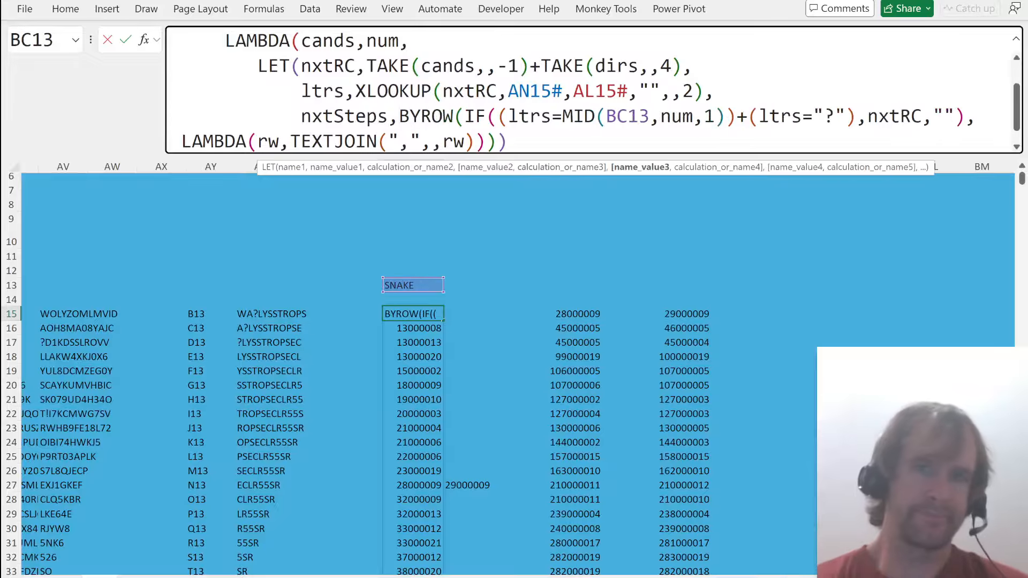
pyautogui.hotkey('ctrl', 'End')
pyautogui.write(',')
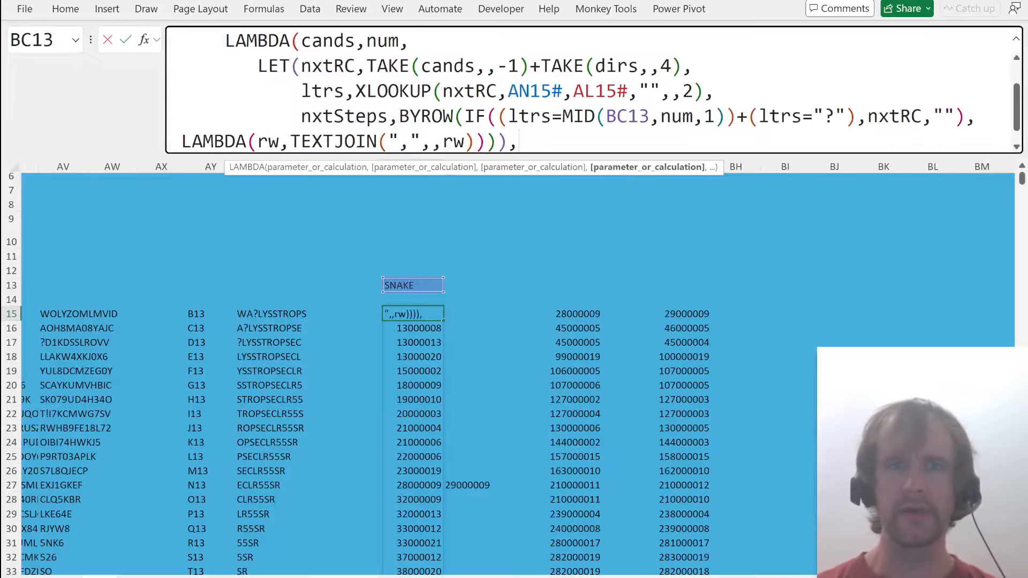
pyautogui.hotkey('alt', 'Return')
pyautogui.write('_unsplivot(FILTER(HSTACK(BC15#,BD15#),BD15#<>""),",")')
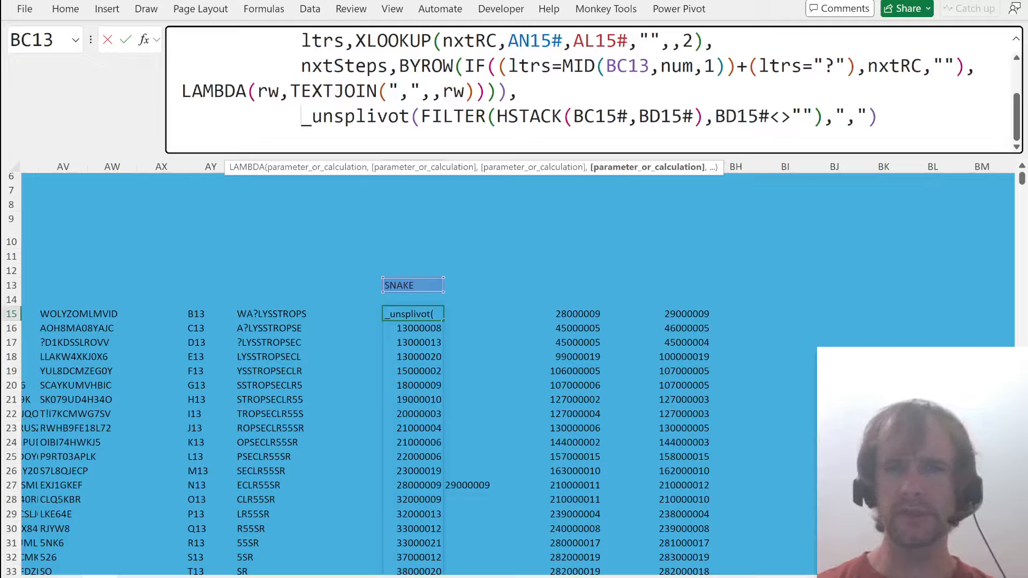
# - Replace BC15# with cands as the first HSTACK array in the _unsplivot line
pyautogui.doubleClick(600, 117)
pyautogui.write('cand')
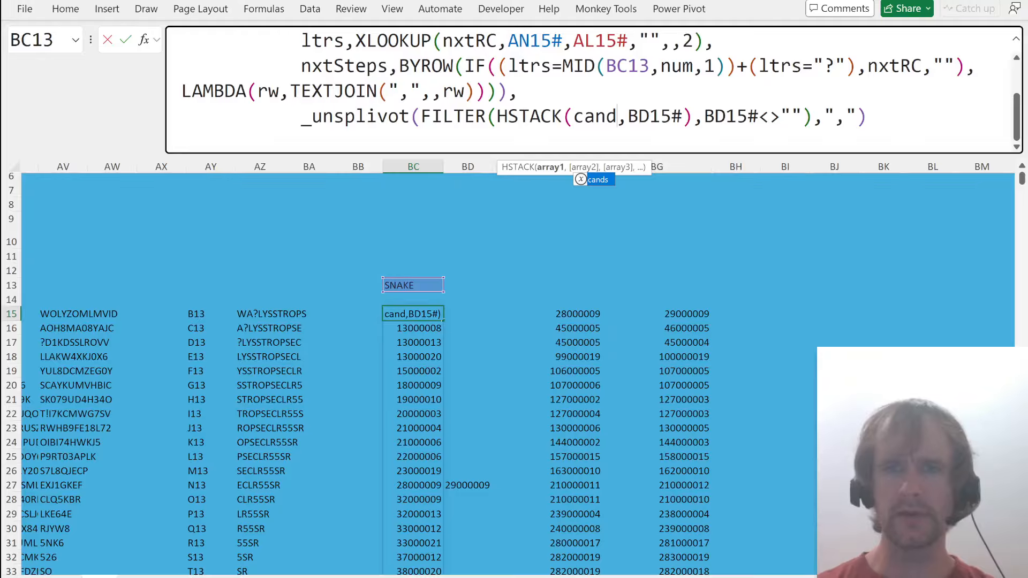
pyautogui.write('s')
pyautogui.doubleClick(599, 116)
pyautogui.click(663, 116)
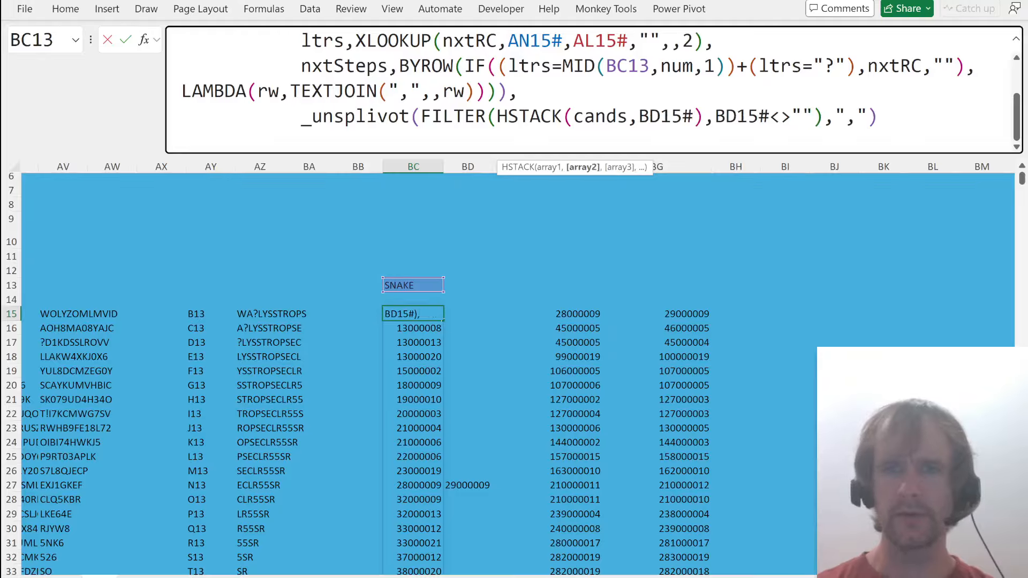
# - Replace BD15# with nxts as the second HSTACK array in the _unsplivot line
pyautogui.doubleClick(666, 116)
pyautogui.write('nxt')
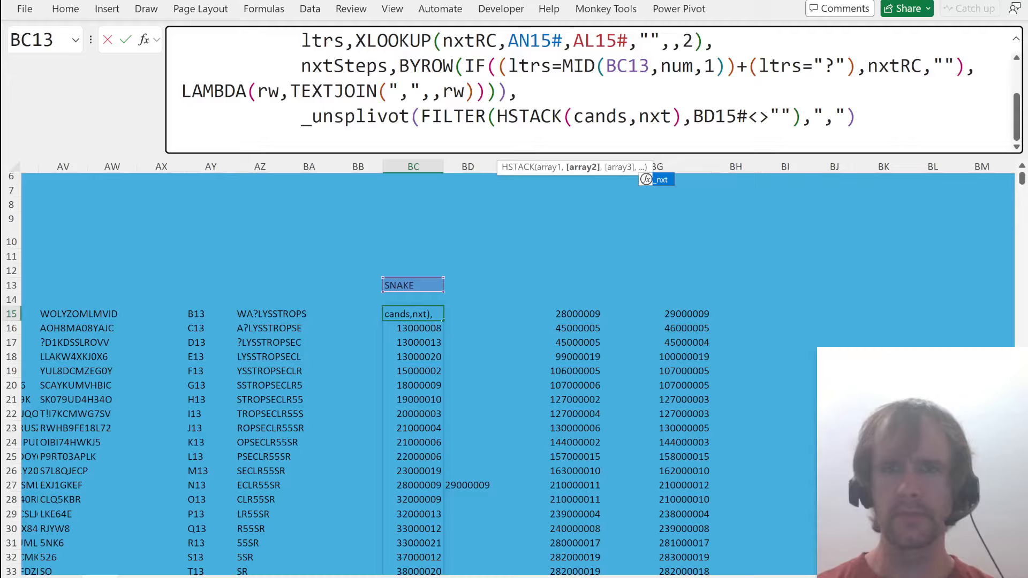
pyautogui.press('Tab')
pyautogui.press('BackSpace')
pyautogui.press('BackSpace')
pyautogui.press('BackSpace')
pyautogui.press('BackSpace')
pyautogui.press('BackSpace')
pyautogui.write('nx')
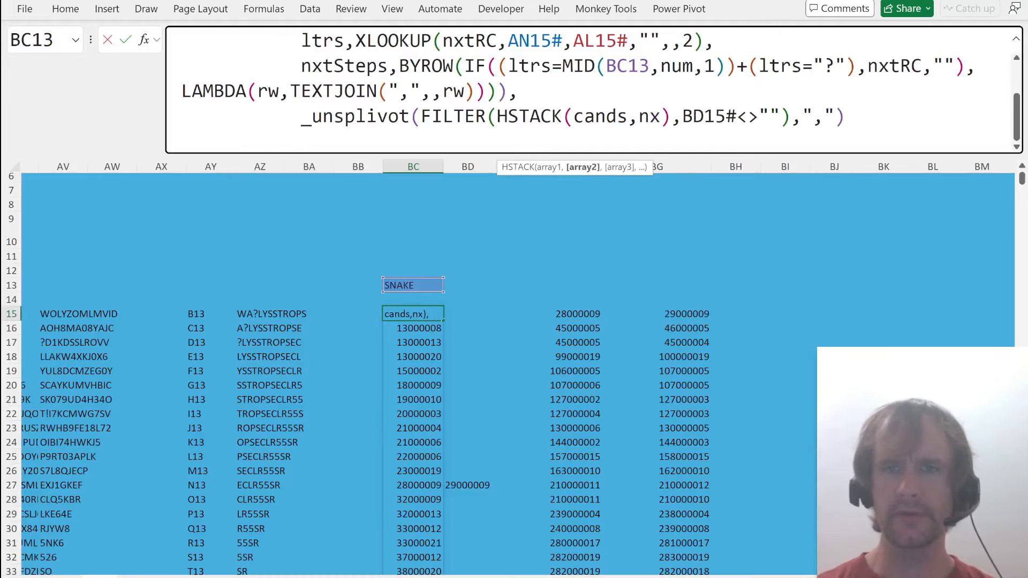
pyautogui.write('ts')
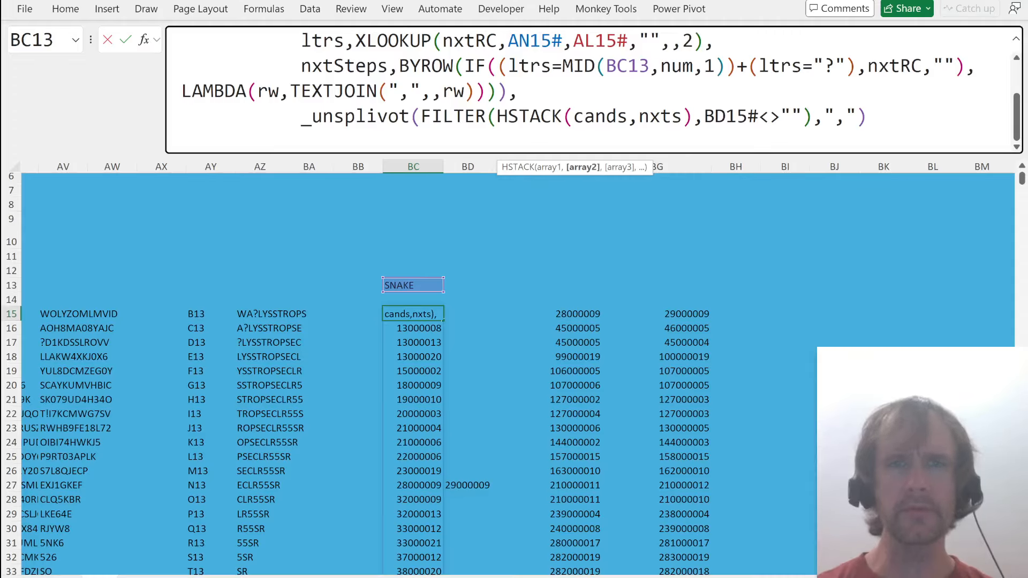
# - Remove the surplus closing parenthesis after the TEXTJOIN LAMBDA and complete the second HSTACK array name as nxtSteps
pyautogui.click(507, 91)
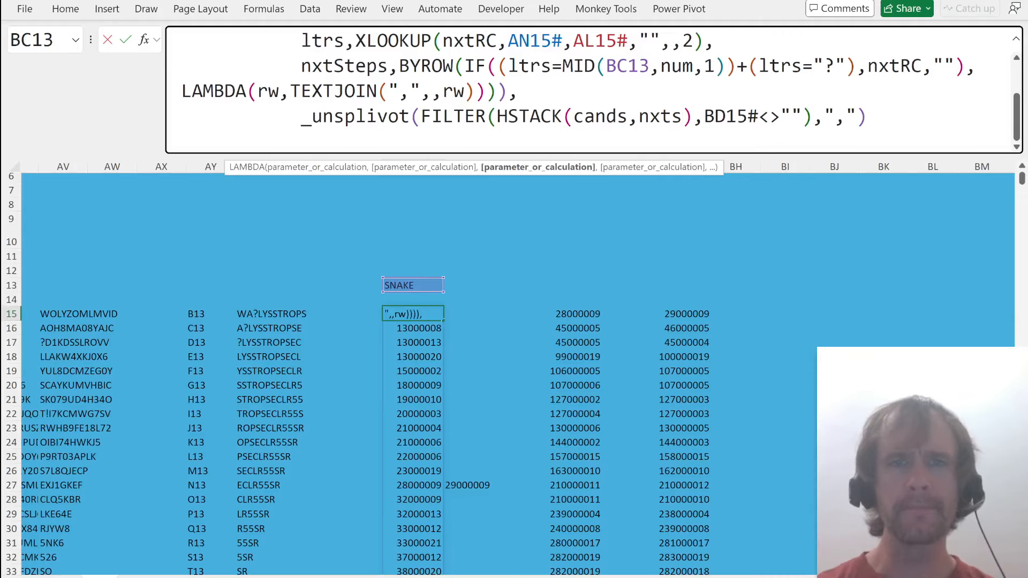
pyautogui.press('BackSpace')
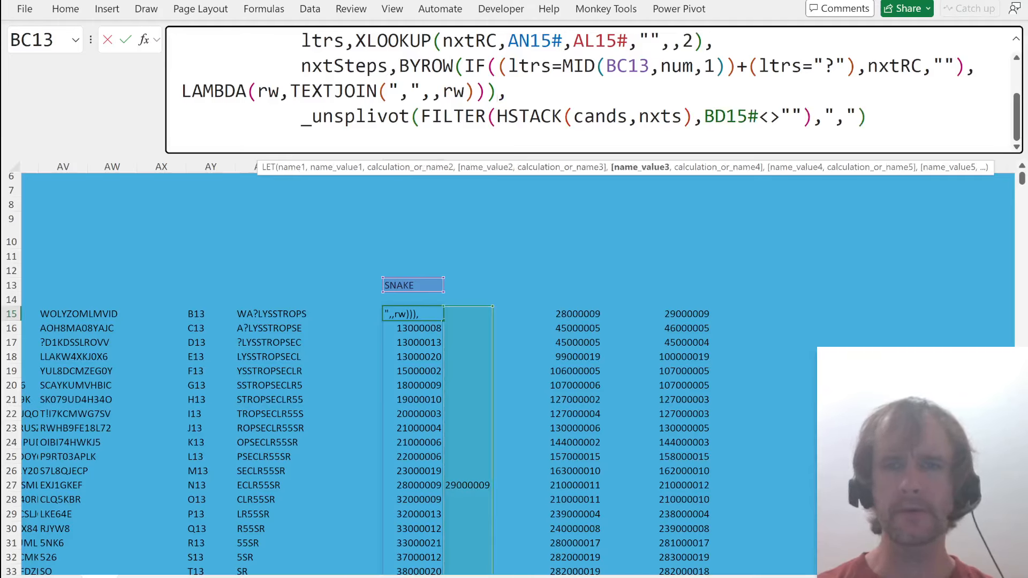
pyautogui.click(682, 117)
pyautogui.write('teps')
pyautogui.press('Tab')
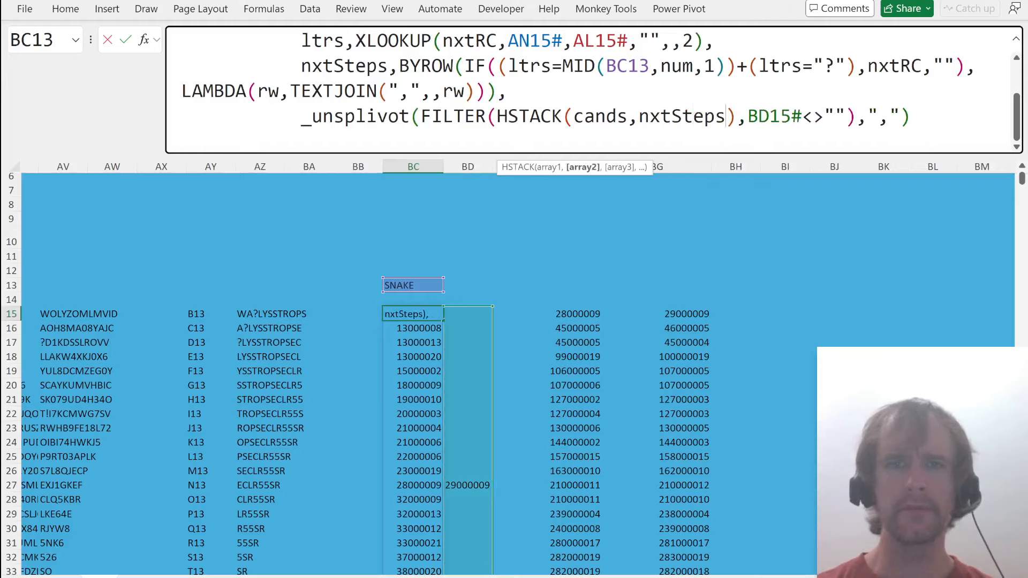
# - Replace BD15# in the FILTER condition with nxtSteps, close the LET, LAMBDA and REDUCE parentheses, and enter the formula in BC15
pyautogui.doubleClick(682, 116)
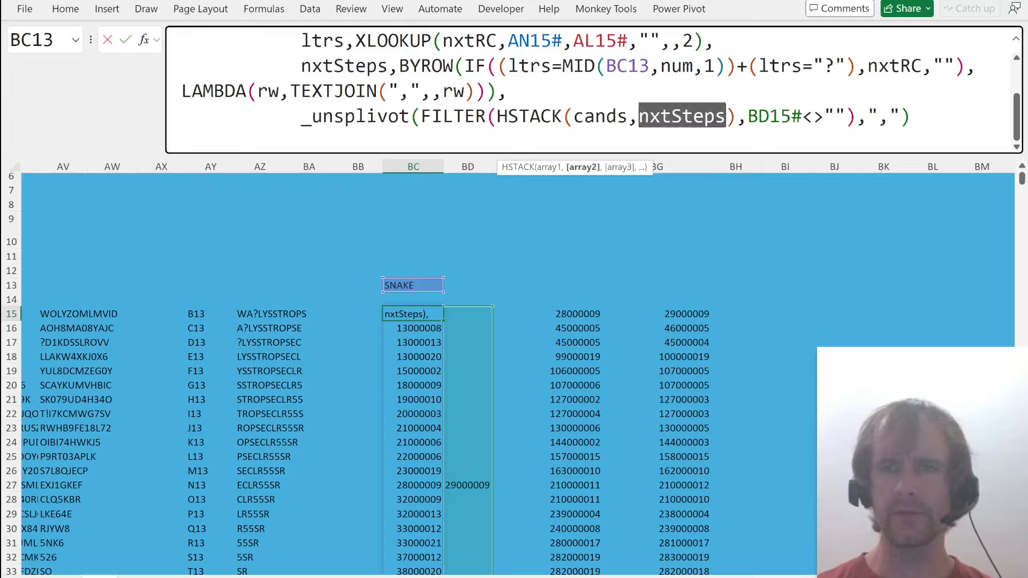
pyautogui.hotkey('ctrl', 'c')
pyautogui.doubleClick(775, 116)
pyautogui.hotkey('ctrl', 'v')
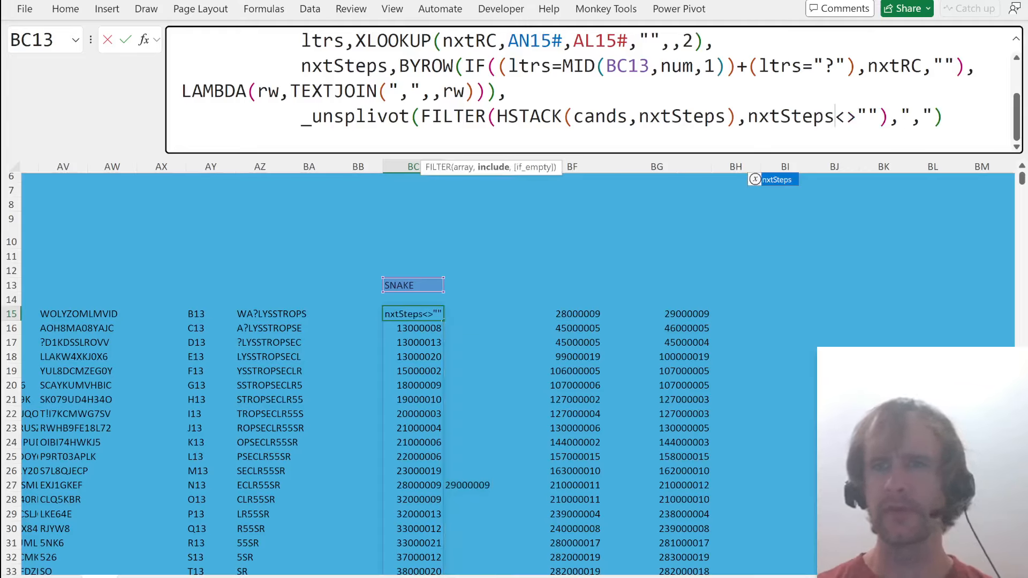
pyautogui.press('End')
pyautogui.write('))')
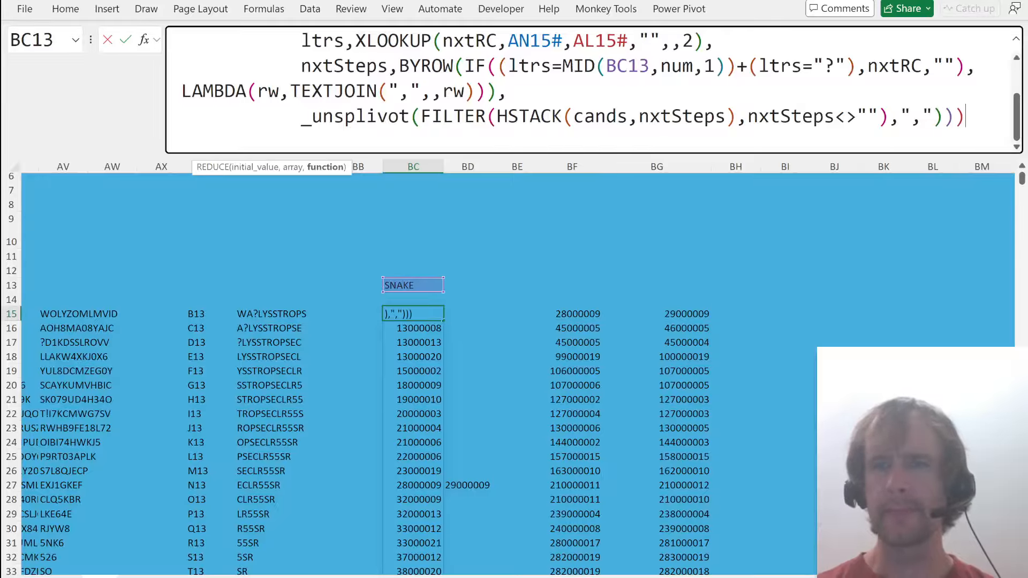
pyautogui.write(')')
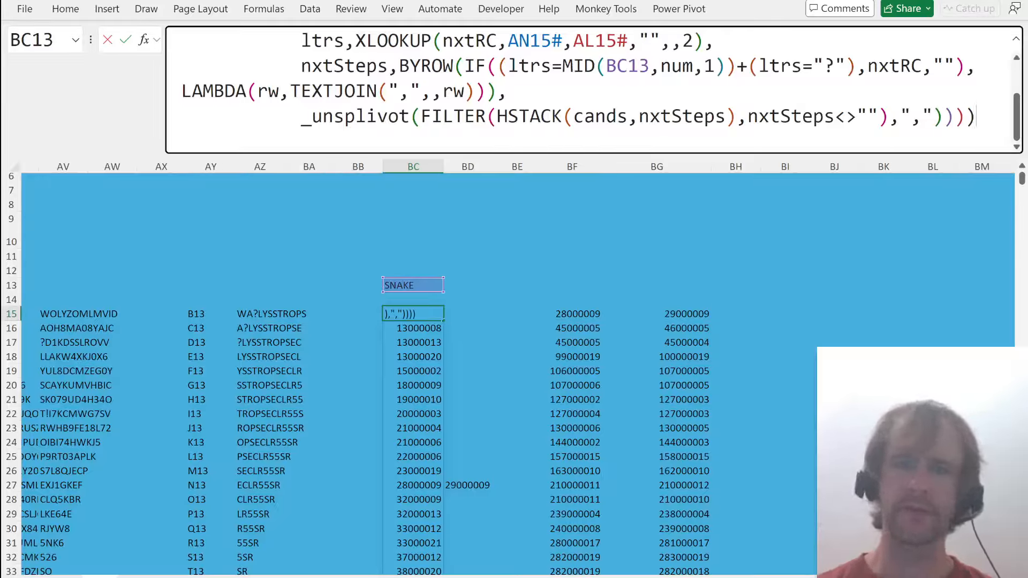
pyautogui.press('Return')
pyautogui.press('Up')
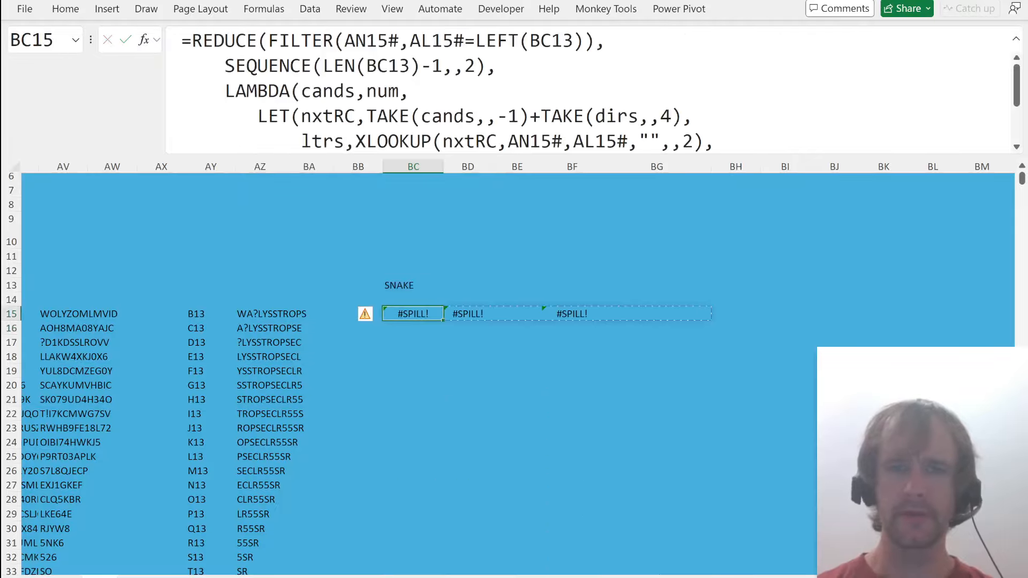
# - Clear the old formulas in BD15:BF15 and autofit the column widths of the BC15 spill range
pyautogui.moveTo(468, 313); pyautogui.dragTo(572, 314)
pyautogui.press('Delete')
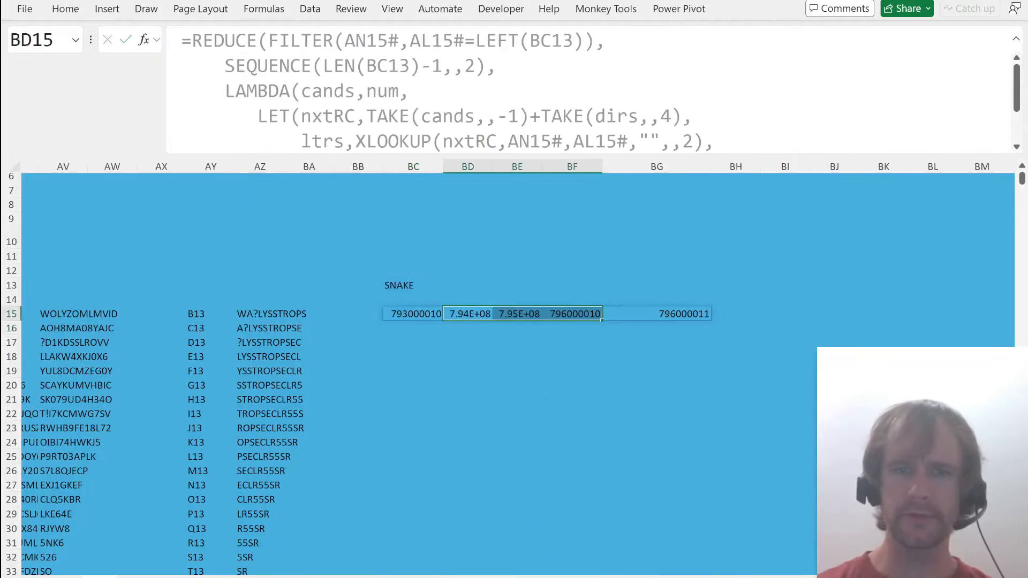
pyautogui.press('Left')
pyautogui.hotkey('ctrl', '/')
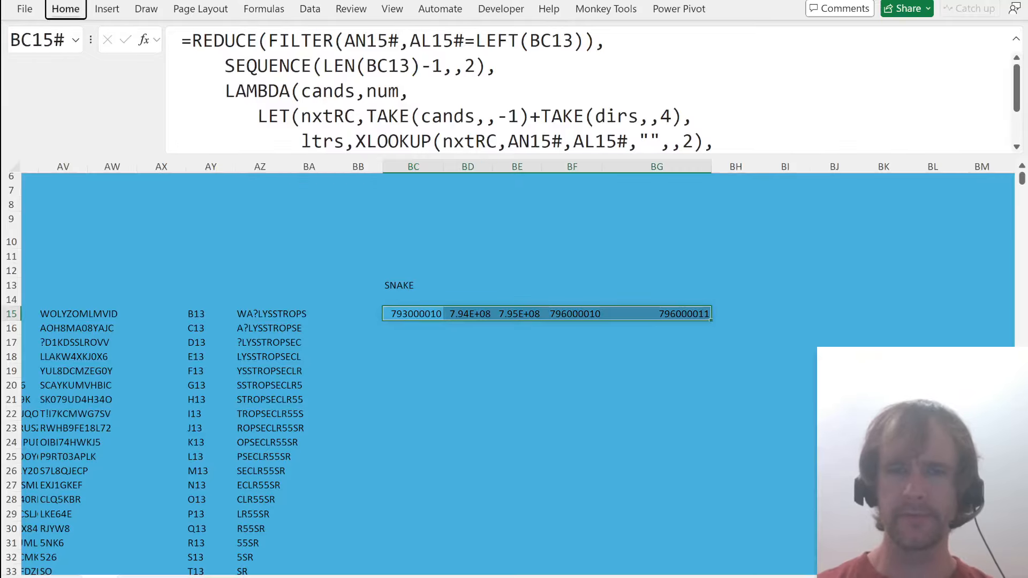
pyautogui.hotkey('alt', 'h')
pyautogui.press('o')
pyautogui.press('i')
pyautogui.hotkey('shift', 'BackSpace')
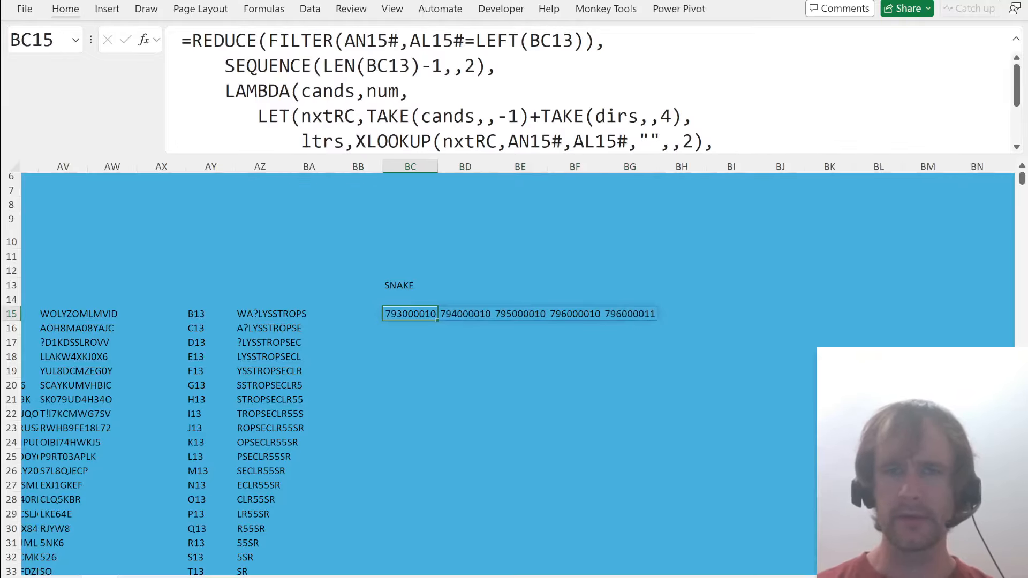
# - Examine the search word SNAKE, its REDUCE formula and the spilled letter positions across row 15
pyautogui.click(409, 284)
pyautogui.click(410, 314)
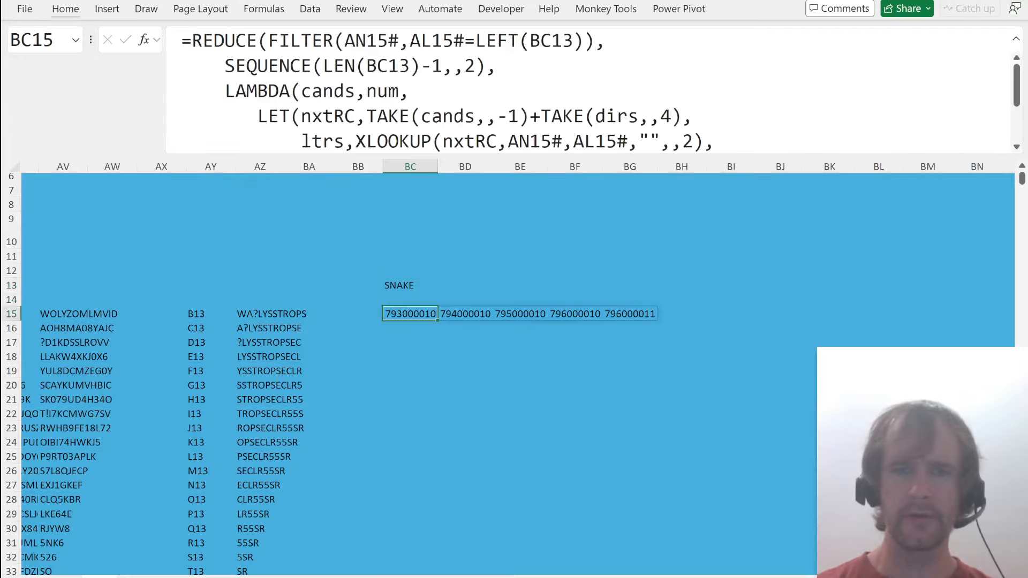
pyautogui.click(192, 40)
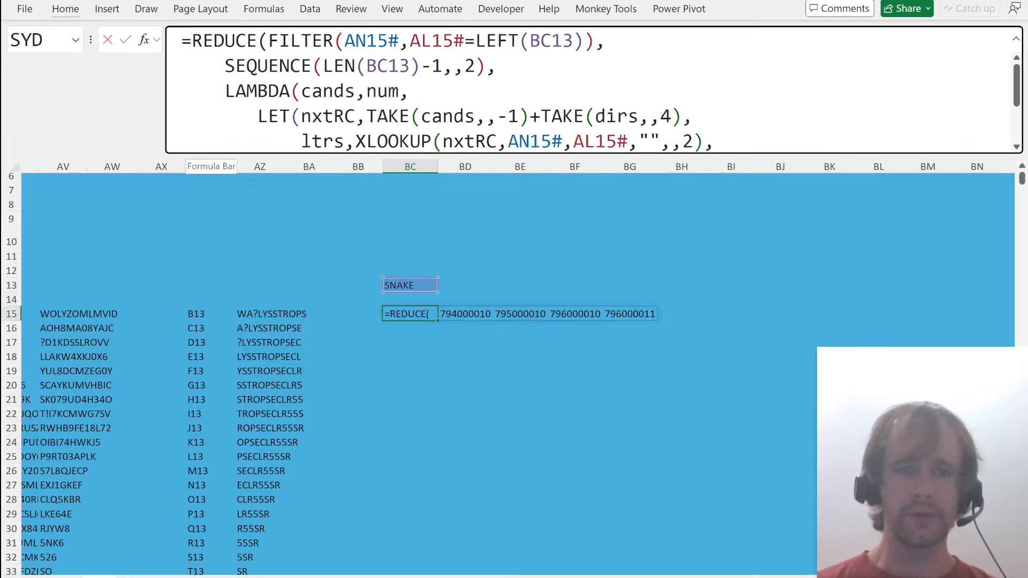
pyautogui.write('@')
pyautogui.press('Escape')
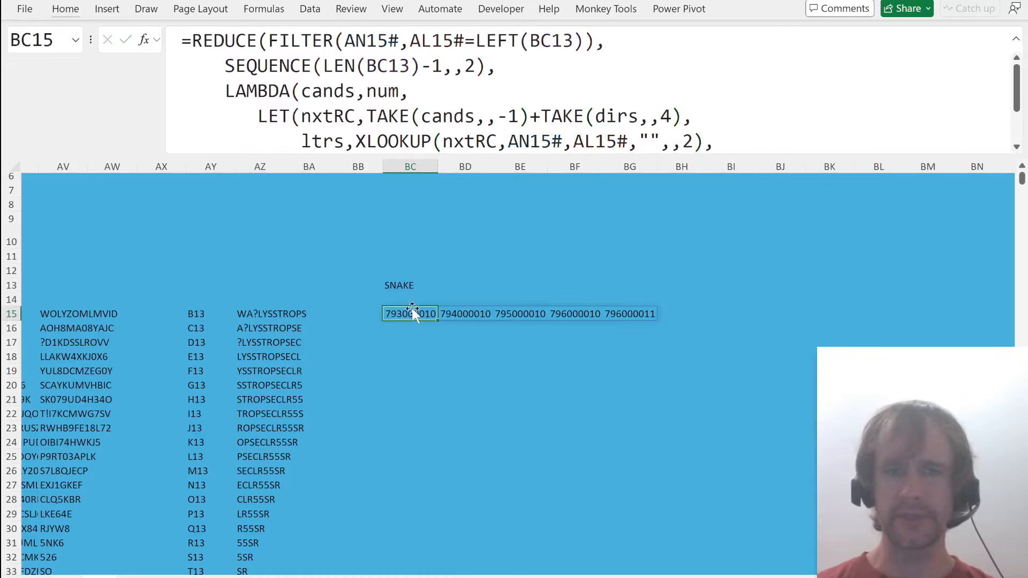
pyautogui.click(465, 315)
pyautogui.click(503, 315)
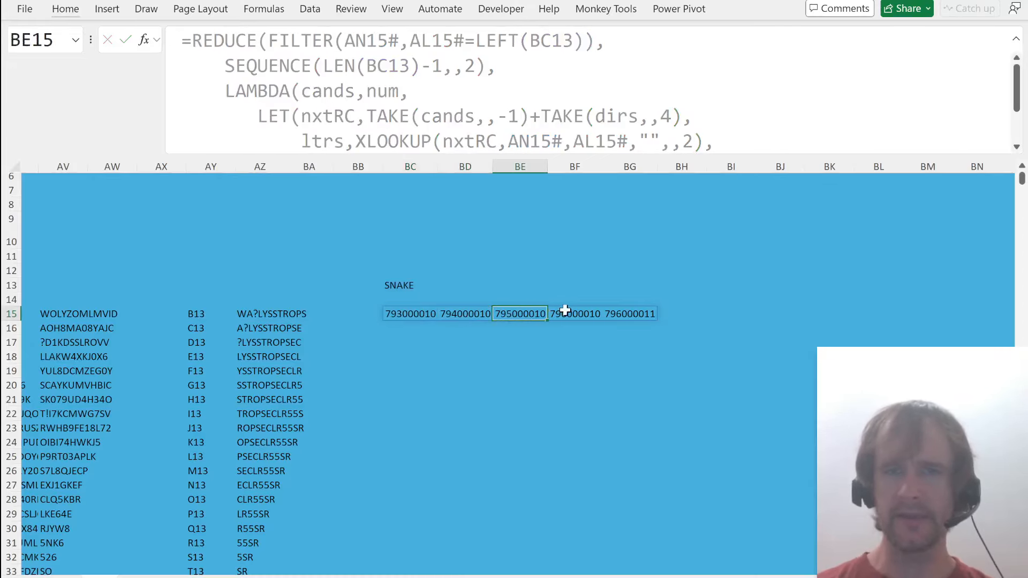
pyautogui.click(567, 314)
pyautogui.click(616, 313)
# - Change the search word in BC13 to Winner
pyautogui.click(399, 285)
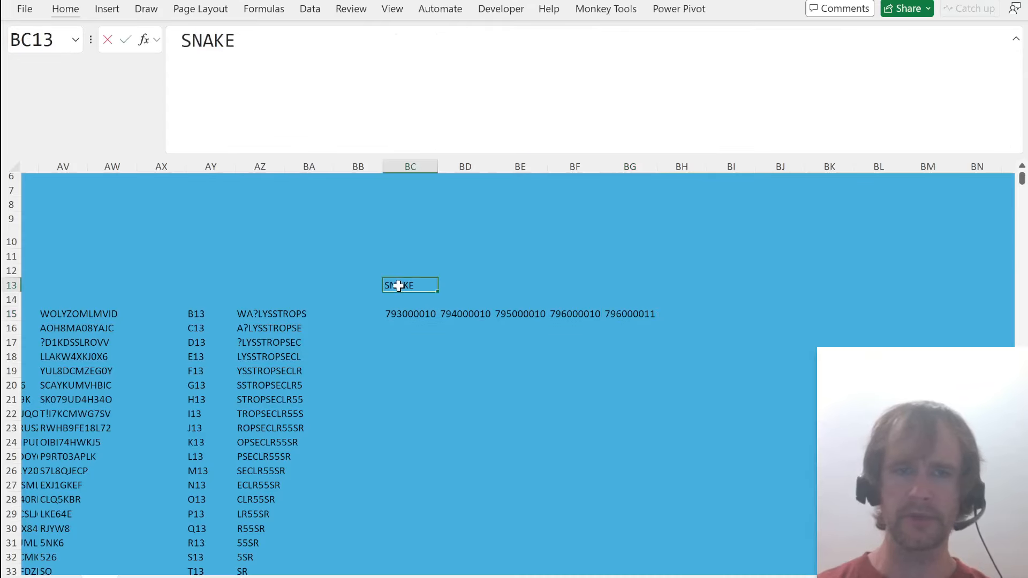
pyautogui.write('Winner')
pyautogui.press('Return')
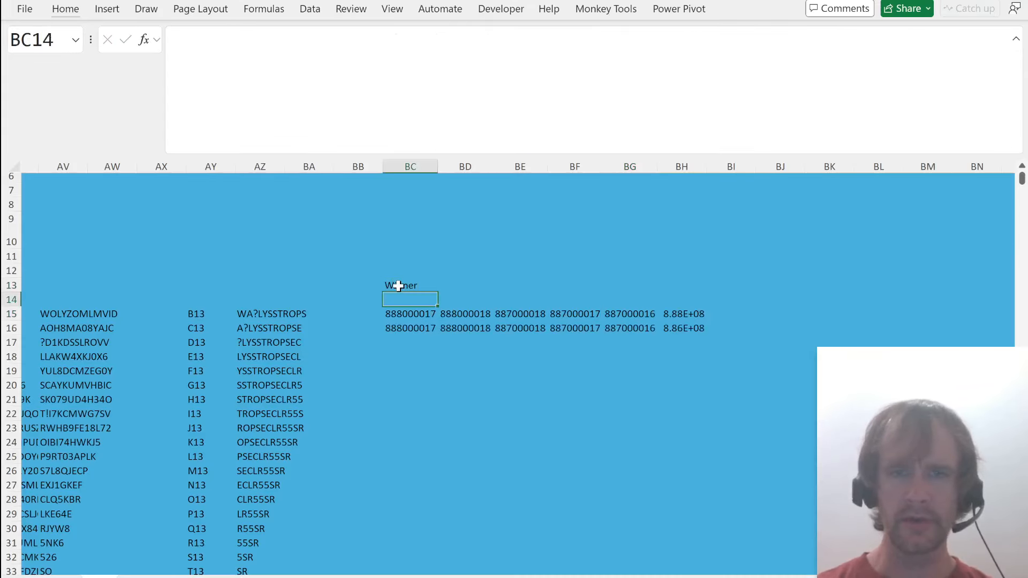
# - Try Difficult as the search word in BC13, and undo the change
pyautogui.click(398, 286)
pyautogui.write('Difficult')
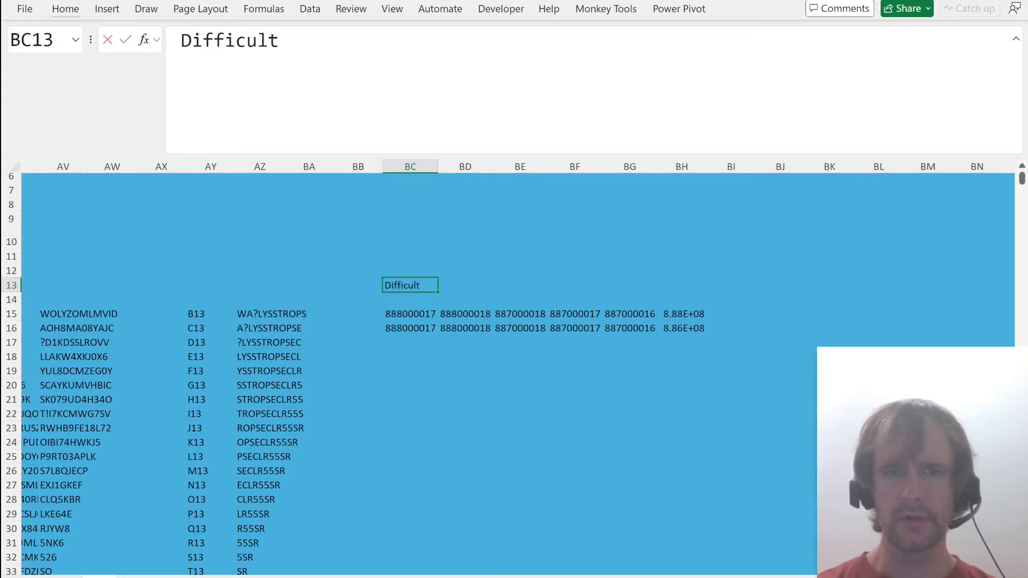
pyautogui.press('Return')
pyautogui.click(397, 284)
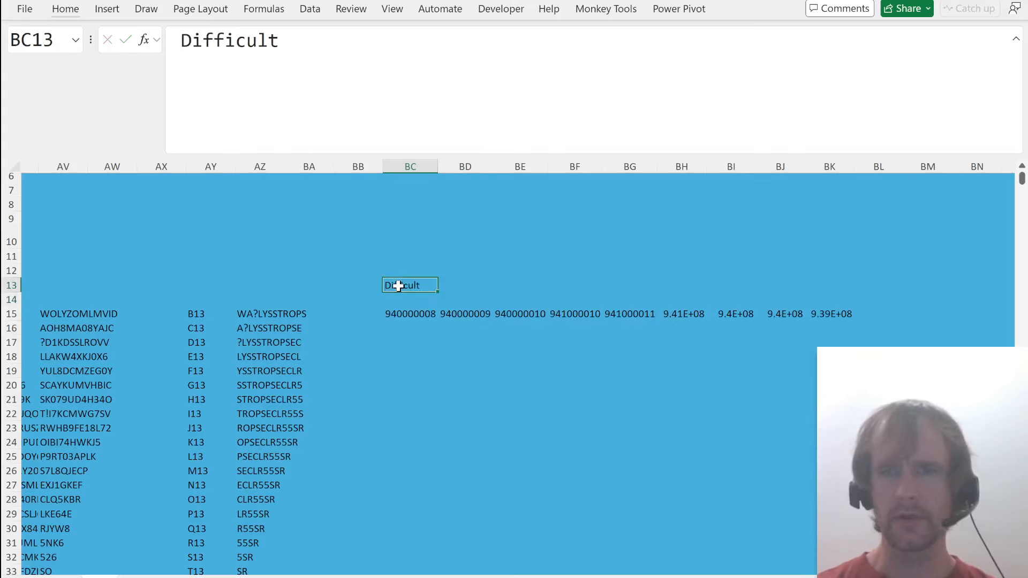
pyautogui.press('Down')
pyautogui.press('Down')
pyautogui.click(398, 286)
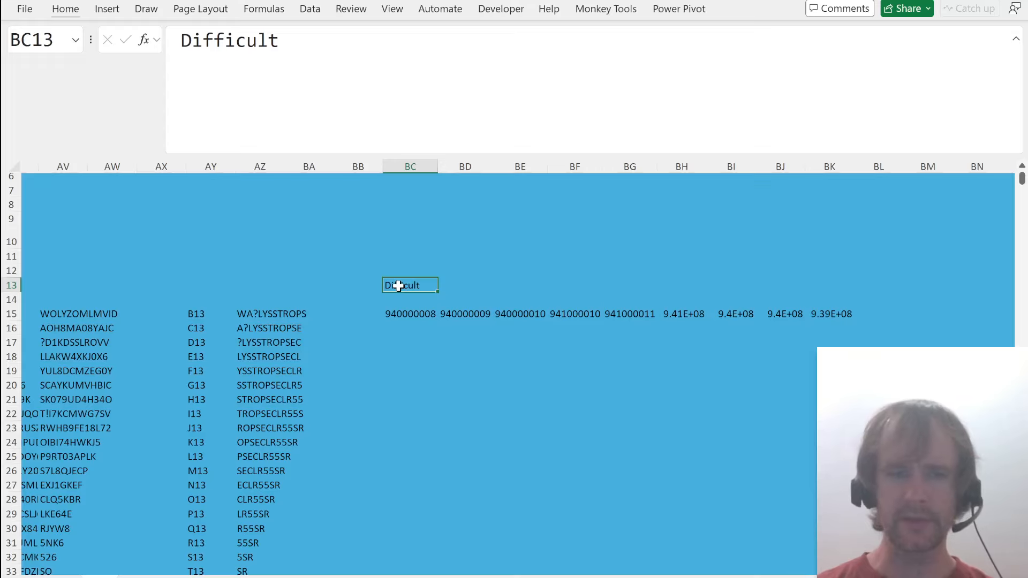
pyautogui.hotkey('ctrl', 'z')
# - Examine the spilled position rows for Winner in rows 15 and 16, comparing the first cells of both paths
pyautogui.click(413, 316)
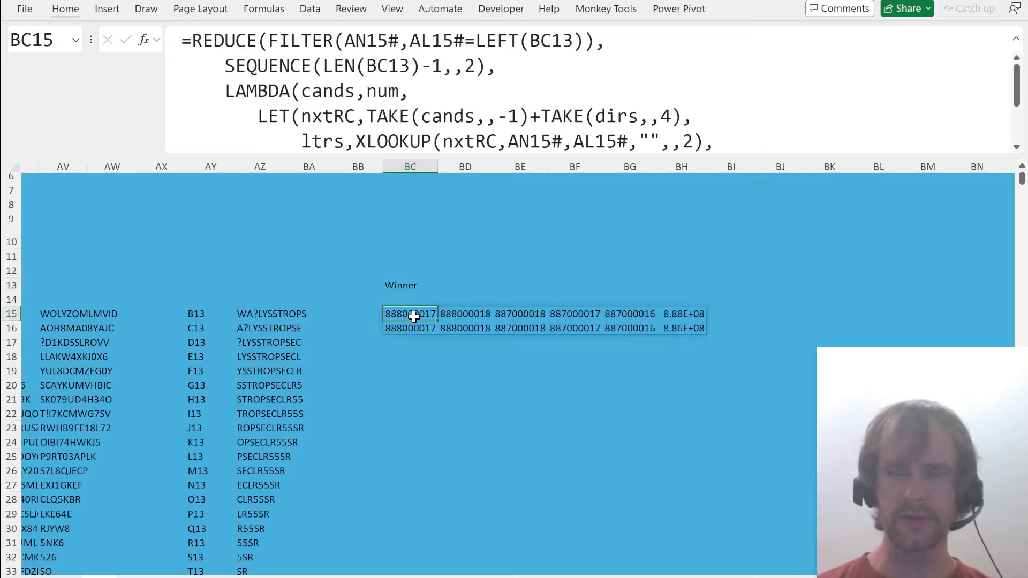
pyautogui.click(412, 374)
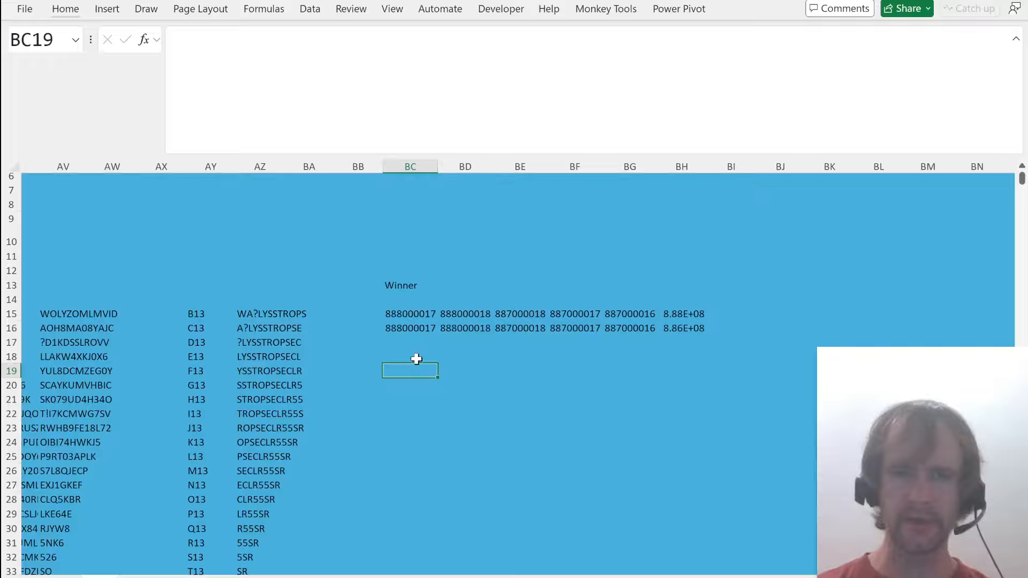
pyautogui.click(417, 354)
pyautogui.click(452, 371)
pyautogui.click(456, 354)
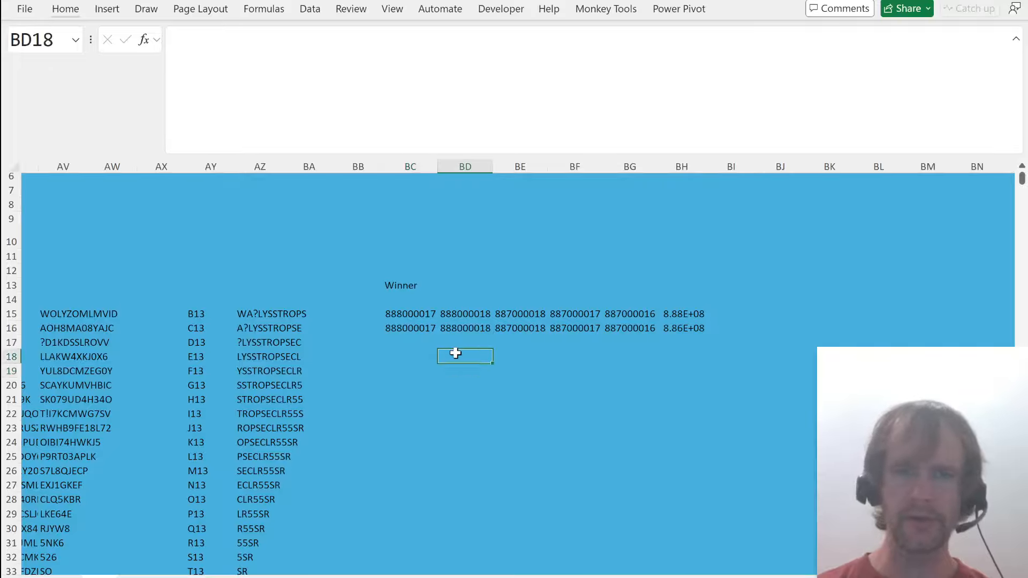
pyautogui.click(412, 316)
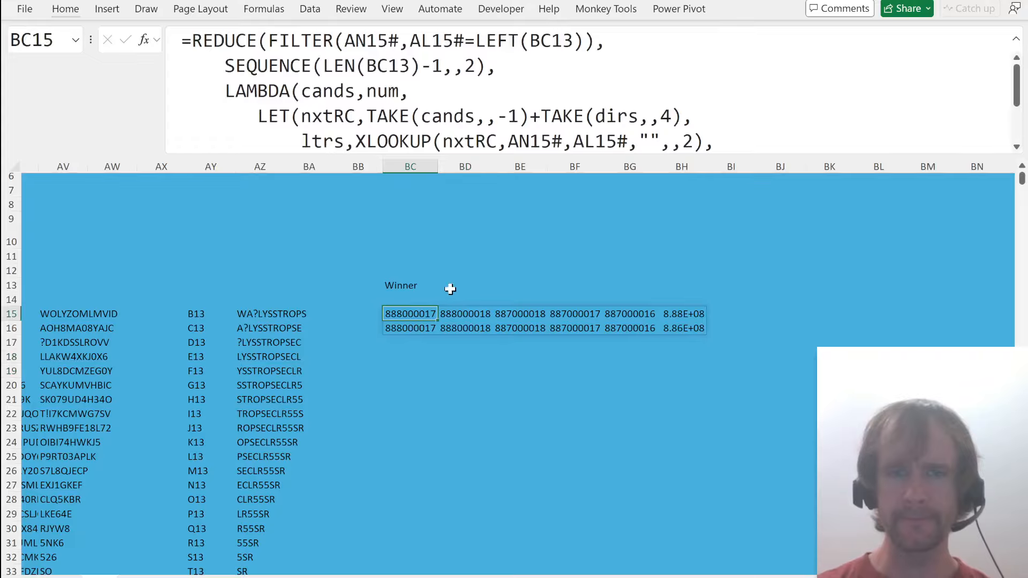
pyautogui.click(465, 316)
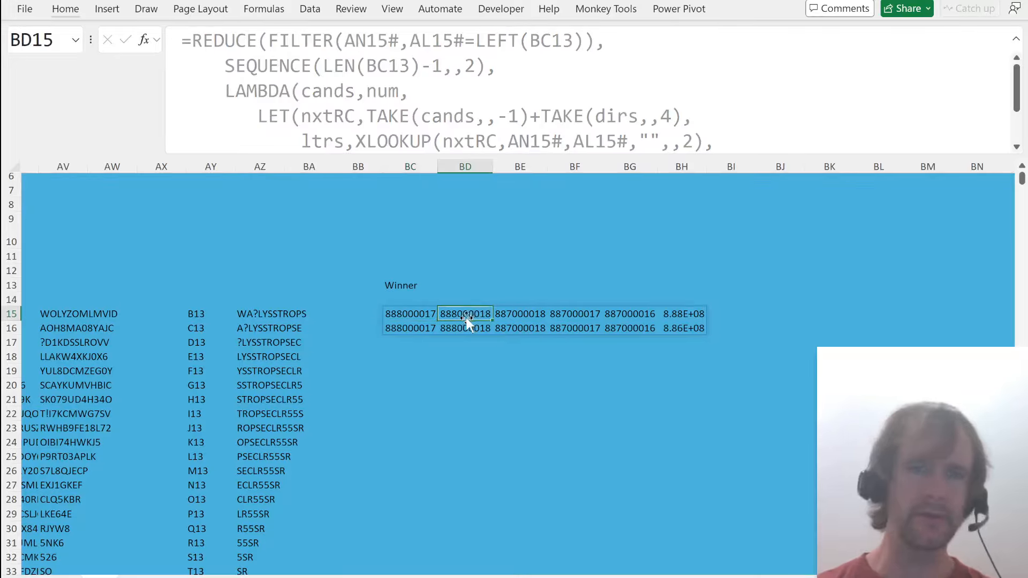
pyautogui.click(411, 317)
pyautogui.moveTo(412, 318); pyautogui.dragTo(415, 323)
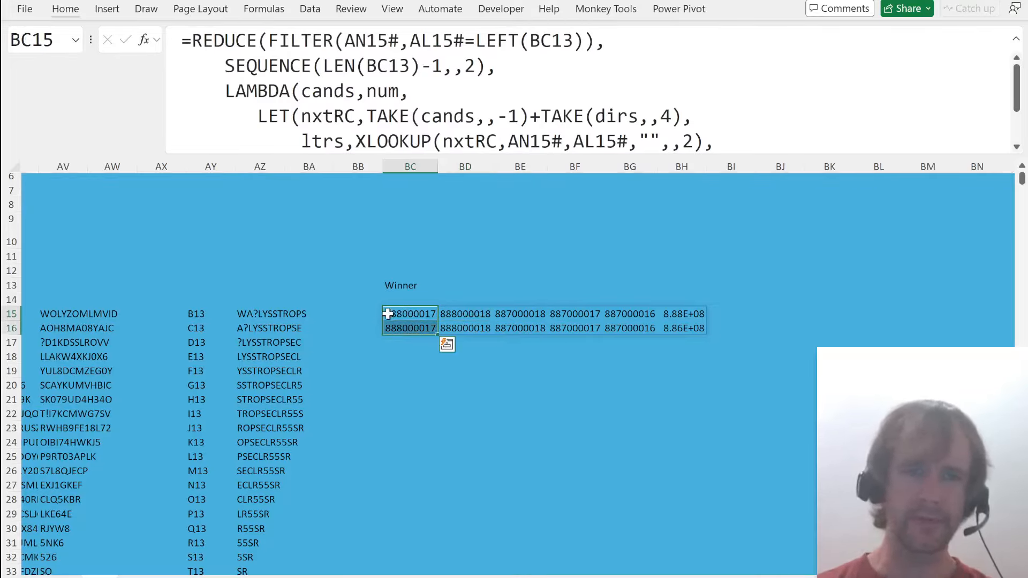
# - Wrap the REDUCE formula in BC15 in _toAd with an @ before REDUCE, so it returns a single cell address
pyautogui.click(389, 315)
pyautogui.click(188, 41)
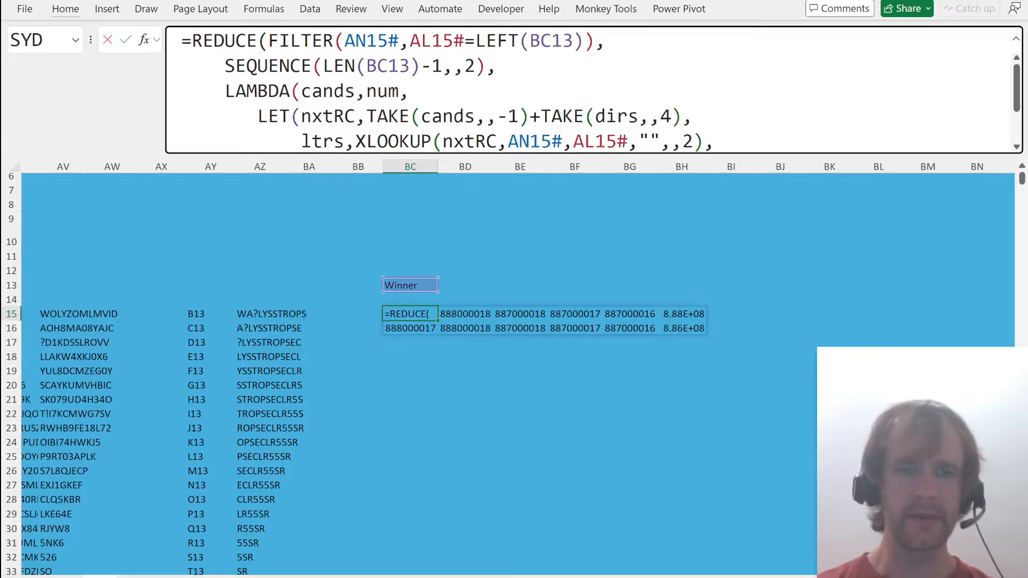
pyautogui.write('@')
pyautogui.write('tod')
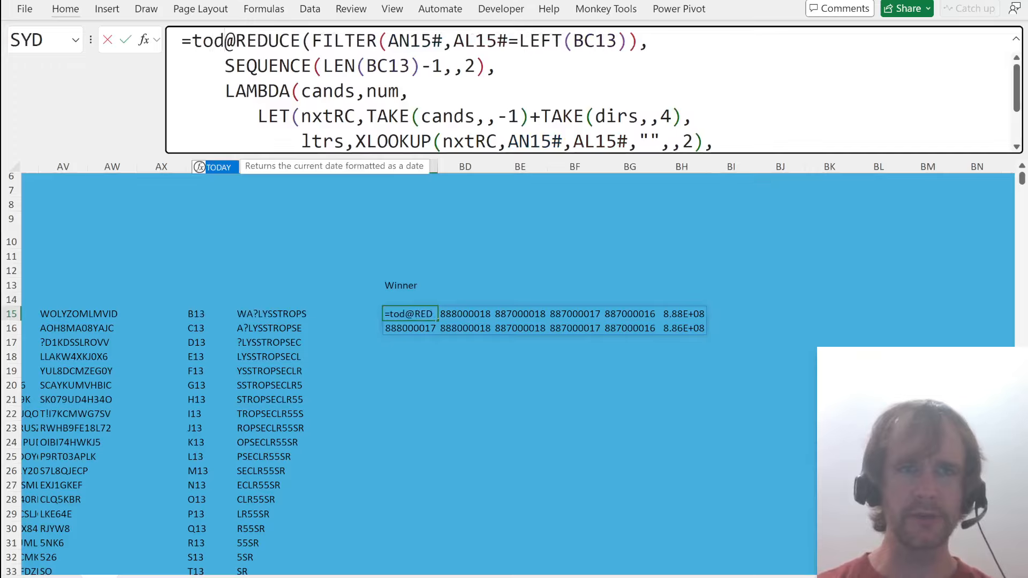
pyautogui.press('Left')
pyautogui.write('a')
pyautogui.press('Tab')
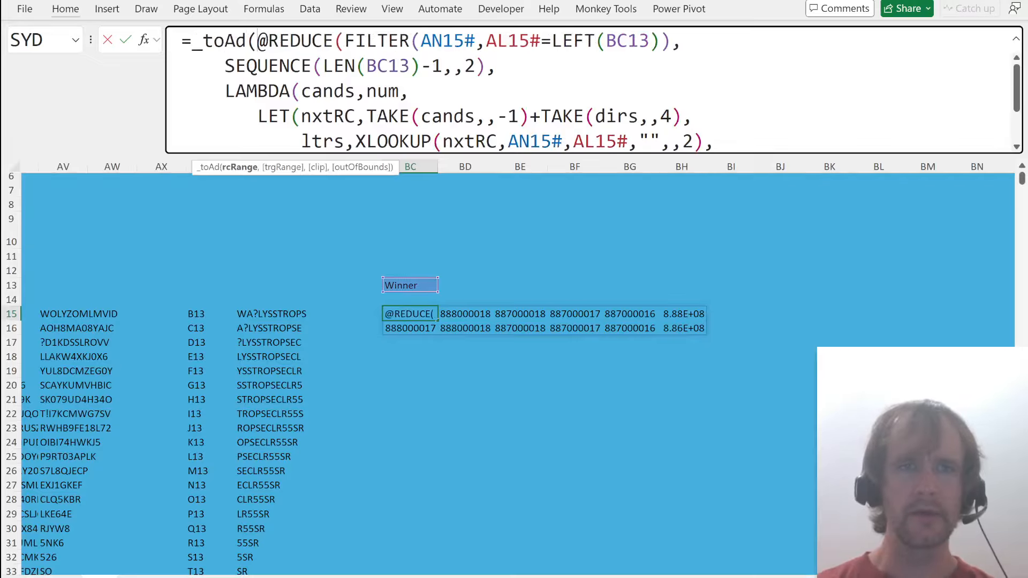
pyautogui.hotkey('ctrl', 'End')
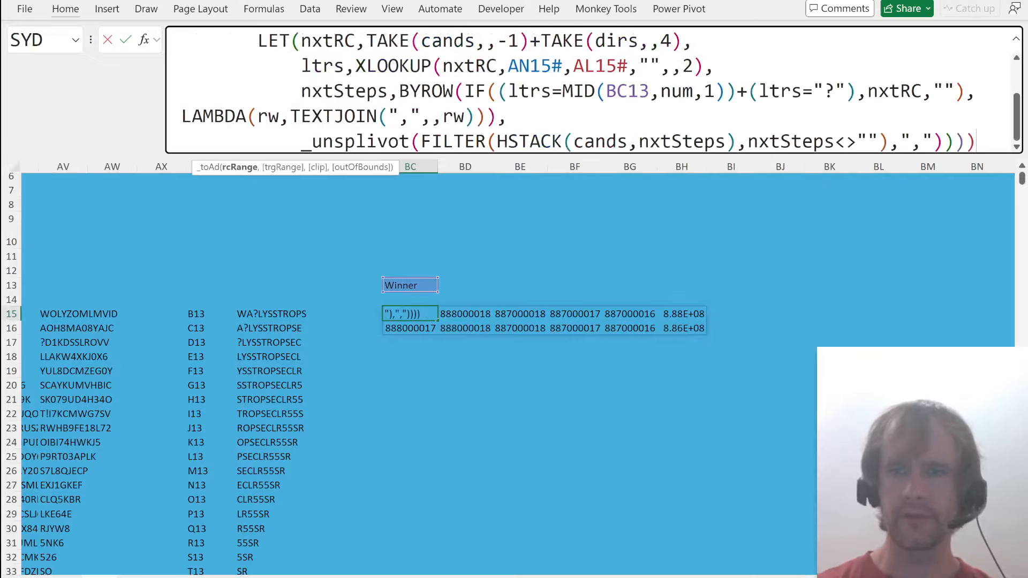
pyautogui.write(')')
pyautogui.press('Return')
pyautogui.press('Up')
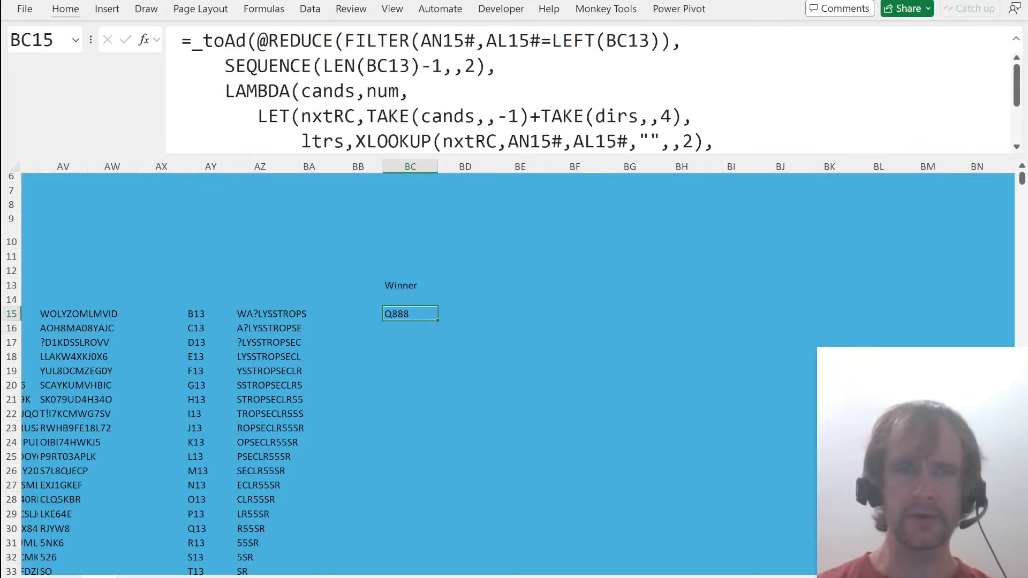
# - Move the whole _toAd formula text from BC15 into the SNAKE answer cell Z77, leaving BC15 empty
pyautogui.click(236, 67)
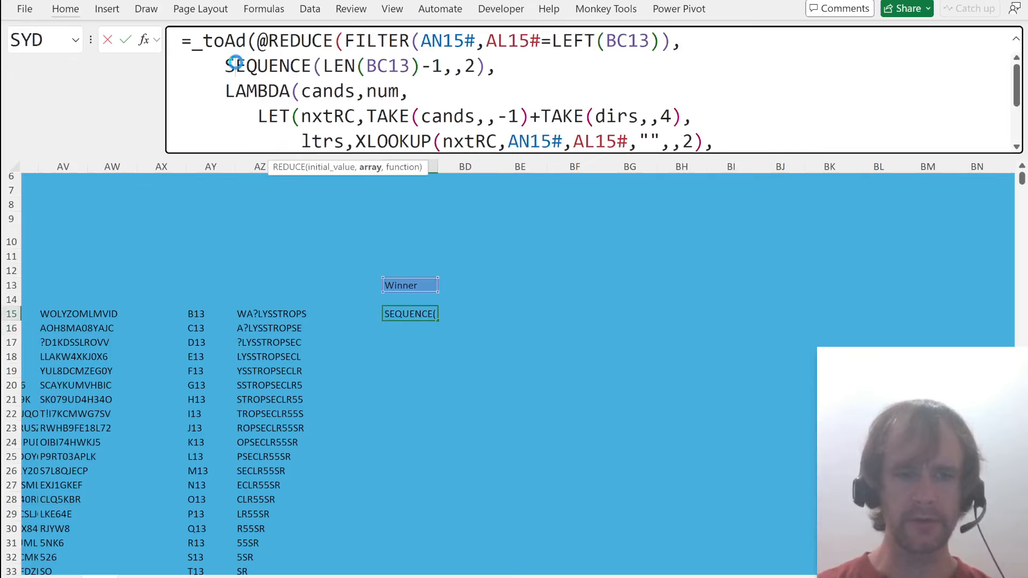
pyautogui.hotkey('ctrl', 'a')
pyautogui.press('Delete')
pyautogui.press('Return')
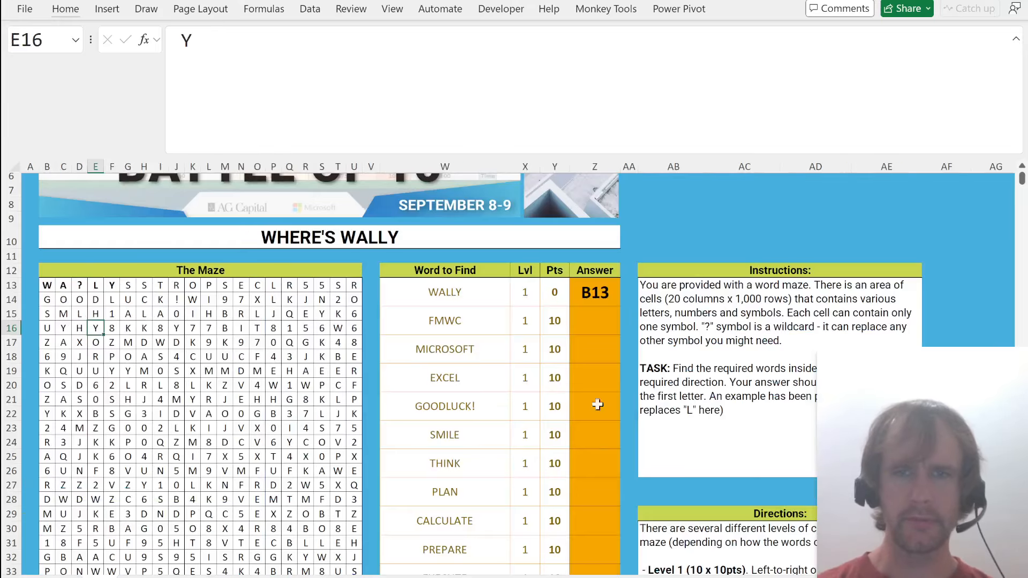
pyautogui.scroll(-20, 594, 441)
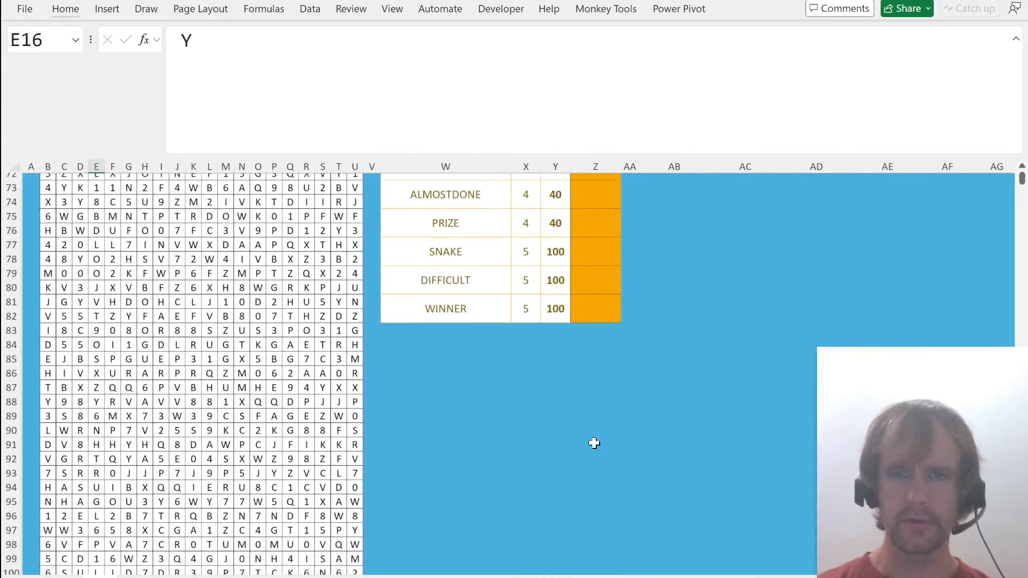
pyautogui.scroll(2, 594, 443)
pyautogui.click(590, 317)
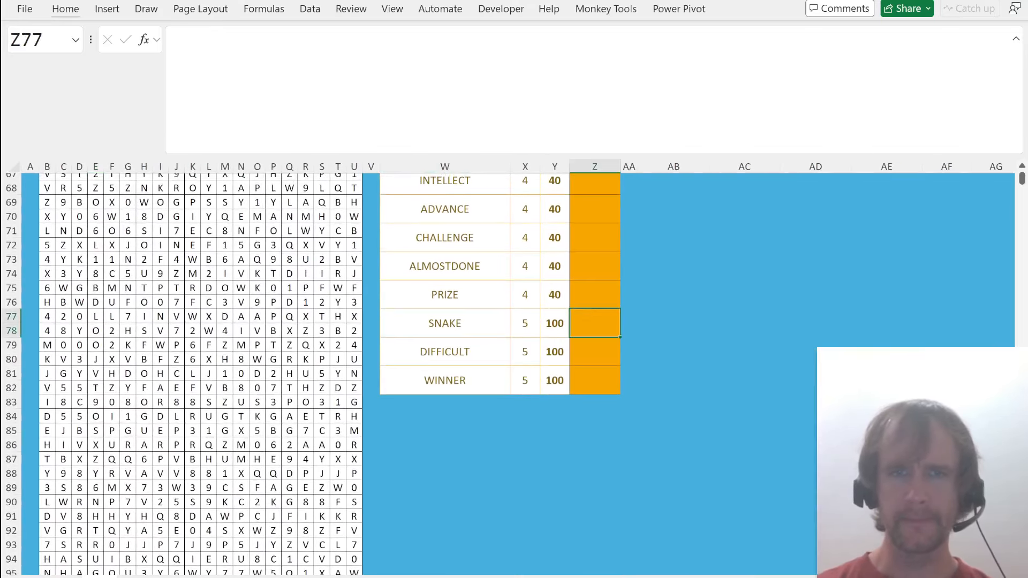
pyautogui.hotkey('ctrl', 'v')
pyautogui.hotkey('ctrl', 'Home')
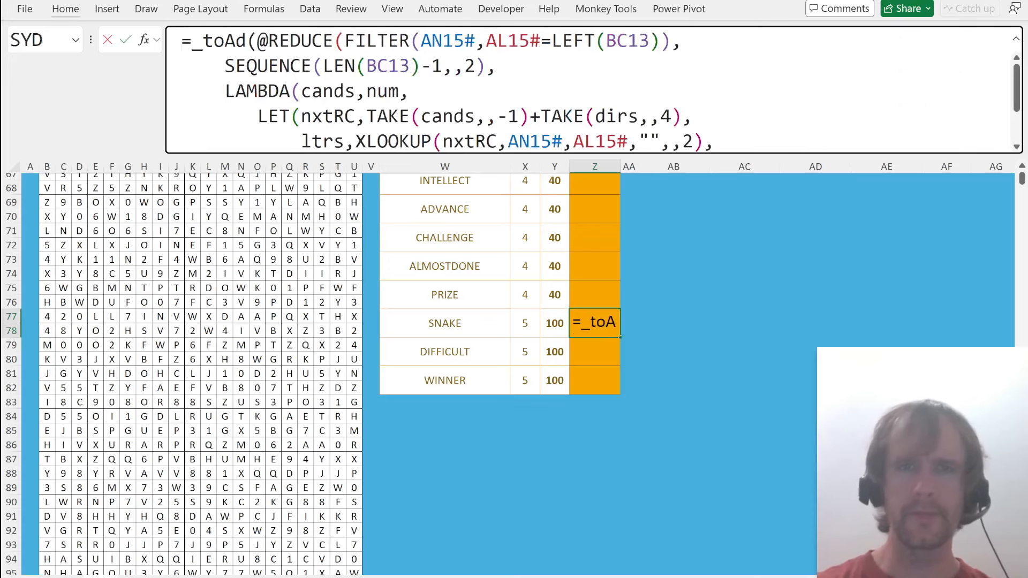
# - Replace the BC13 references inside LEN and MID with W77 in the Z77 formula
pyautogui.doubleClick(388, 66)
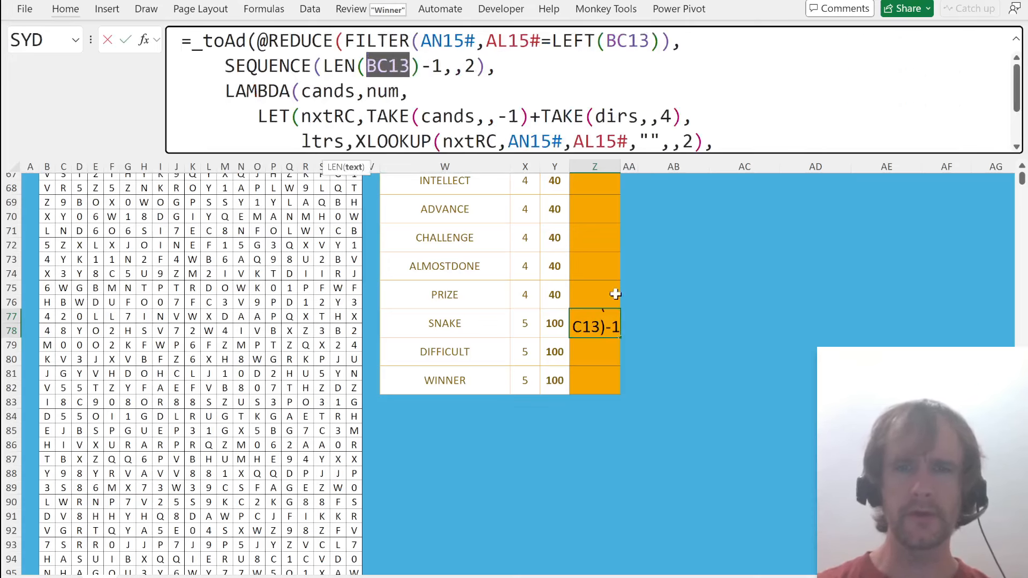
pyautogui.click(443, 327)
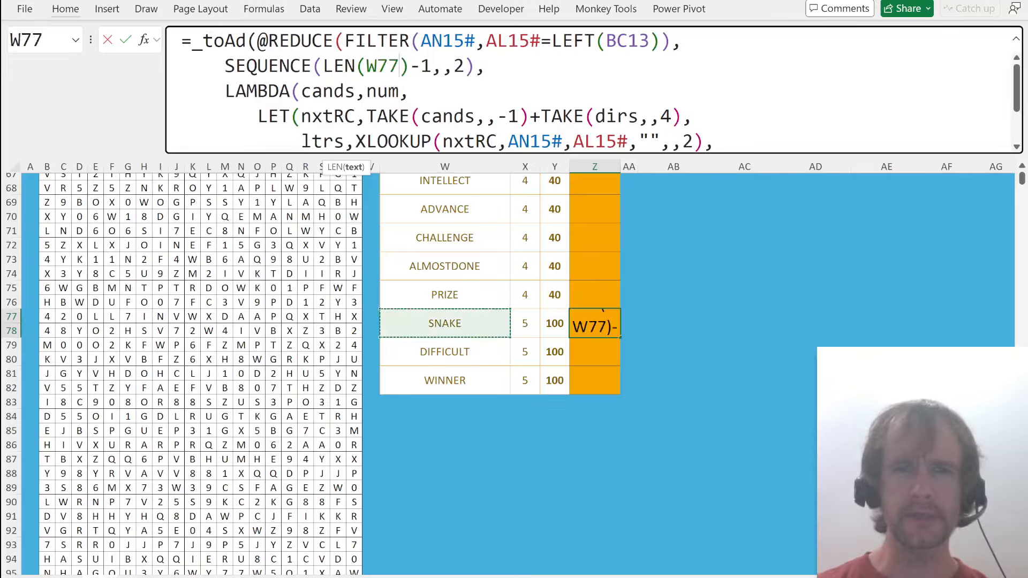
pyautogui.press('Down')
pyautogui.press('Down')
pyautogui.press('Down')
pyautogui.press('Down')
pyautogui.press('Down')
pyautogui.press('Down')
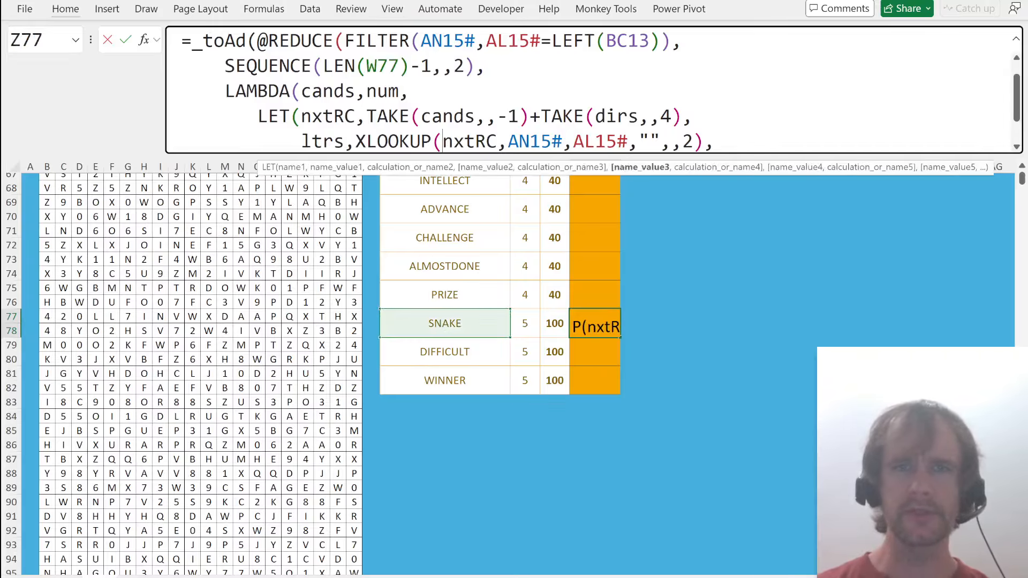
pyautogui.press('End')
pyautogui.doubleClick(634, 92)
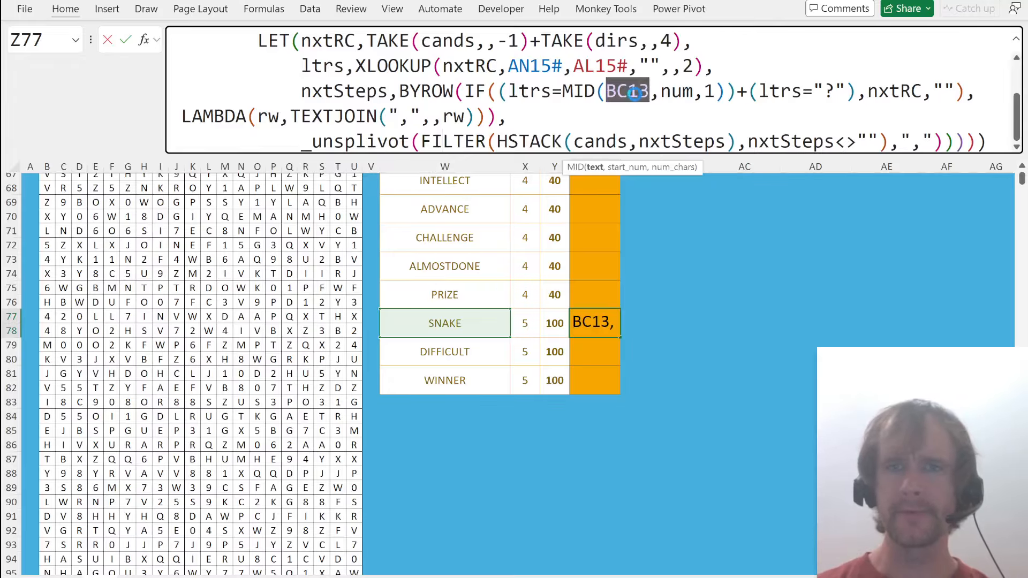
pyautogui.write('W77')
pyautogui.press('Down')
pyautogui.press('Down')
pyautogui.press('End')
pyautogui.press('Return')
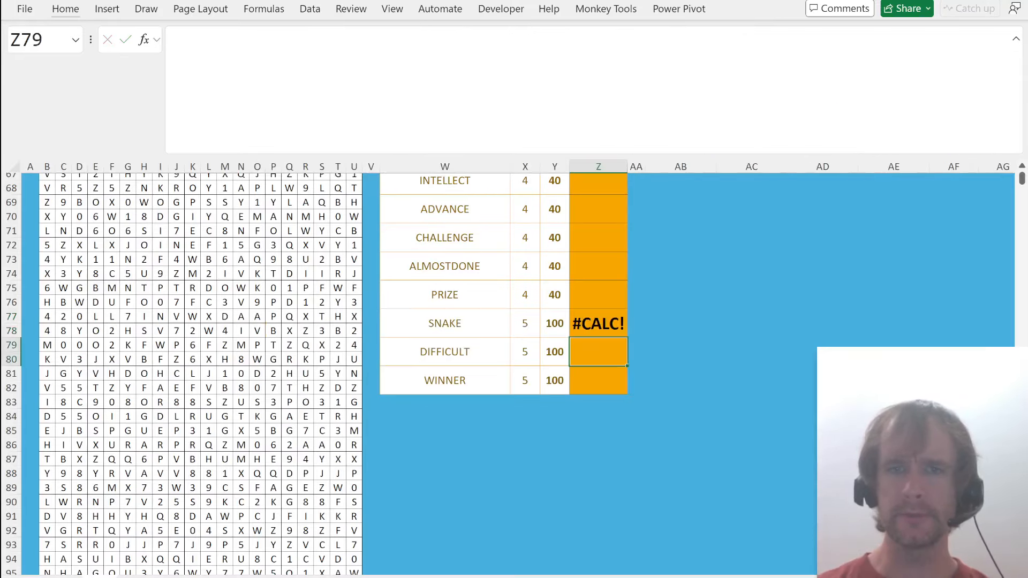
# - Replace the remaining BC13 reference inside LEFT with W77 in the Z77 formula
pyautogui.press('Up')
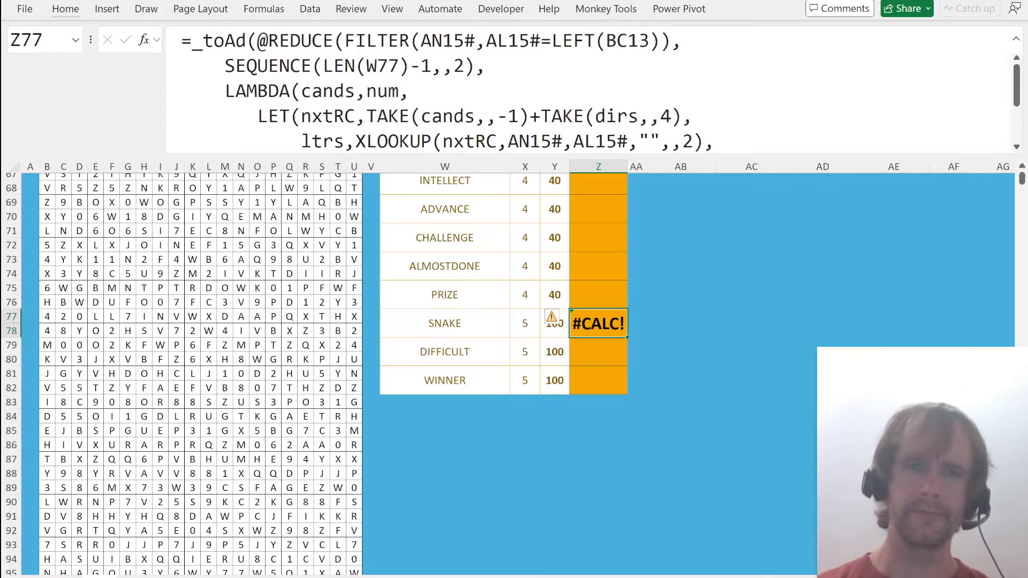
pyautogui.click(410, 91)
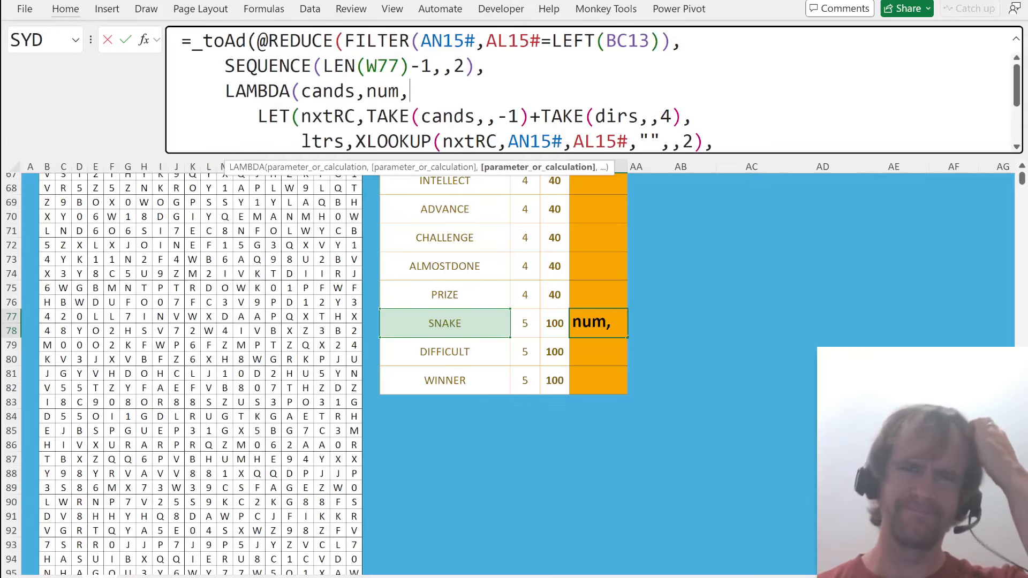
pyautogui.click(497, 116)
pyautogui.doubleClick(627, 41)
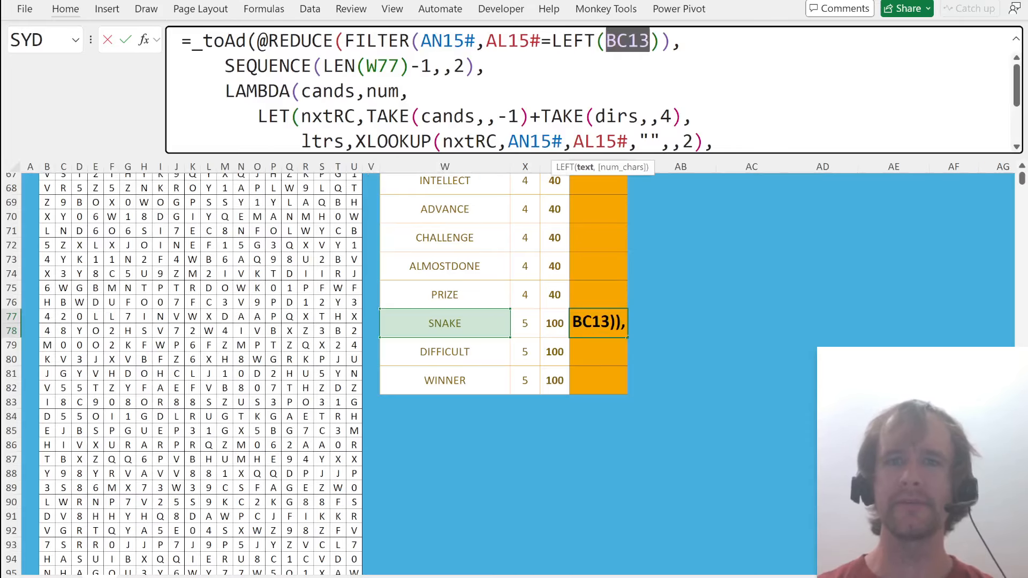
pyautogui.click(437, 323)
pyautogui.press('Return')
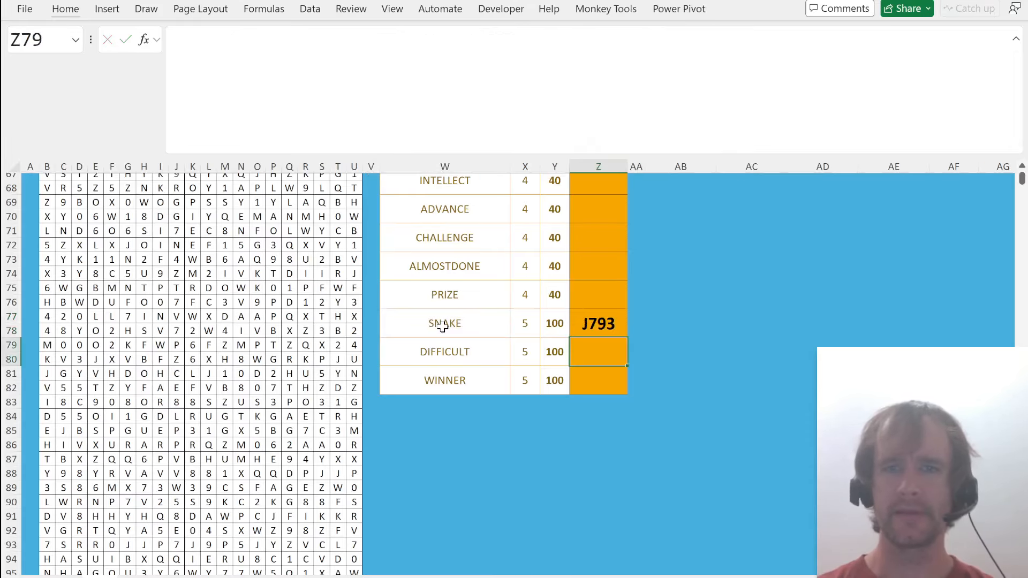
# - Try to fill the SNAKE formula from Z77 down to the DIFFICULT and WINNER answer cells
pyautogui.press('Up')
pyautogui.hotkey('shift', 'Down')
pyautogui.hotkey('shift', 'Down')
pyautogui.hotkey('ctrl', 'd')
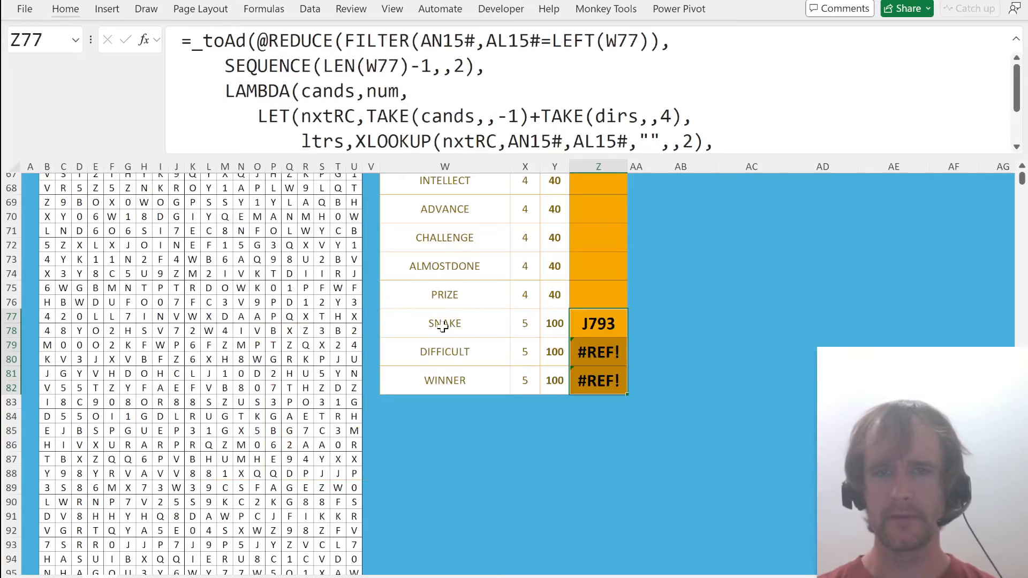
# - Make the FILTER references in the Z77 formula absolute as $AN$15# and $AL$15#
pyautogui.hotkey('shift', 'Up')
pyautogui.hotkey('shift', 'Up')
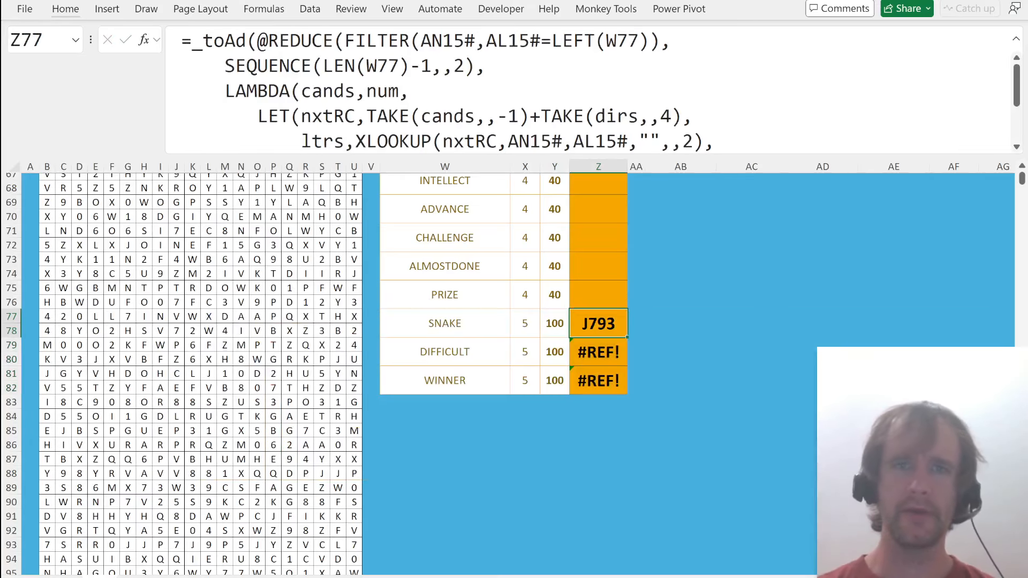
pyautogui.click(442, 40)
pyautogui.press('F4')
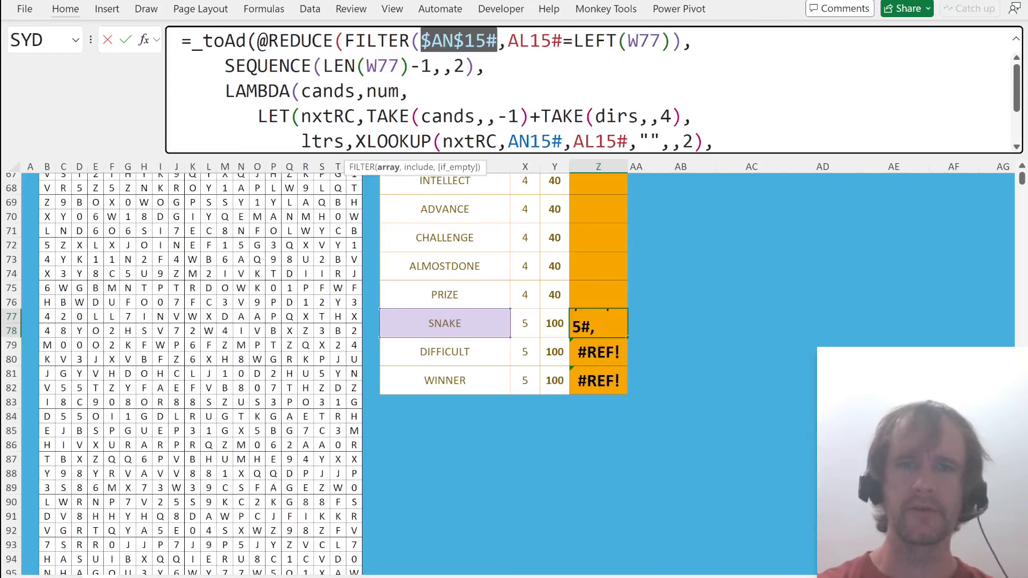
pyautogui.click(541, 41)
pyautogui.press('F4')
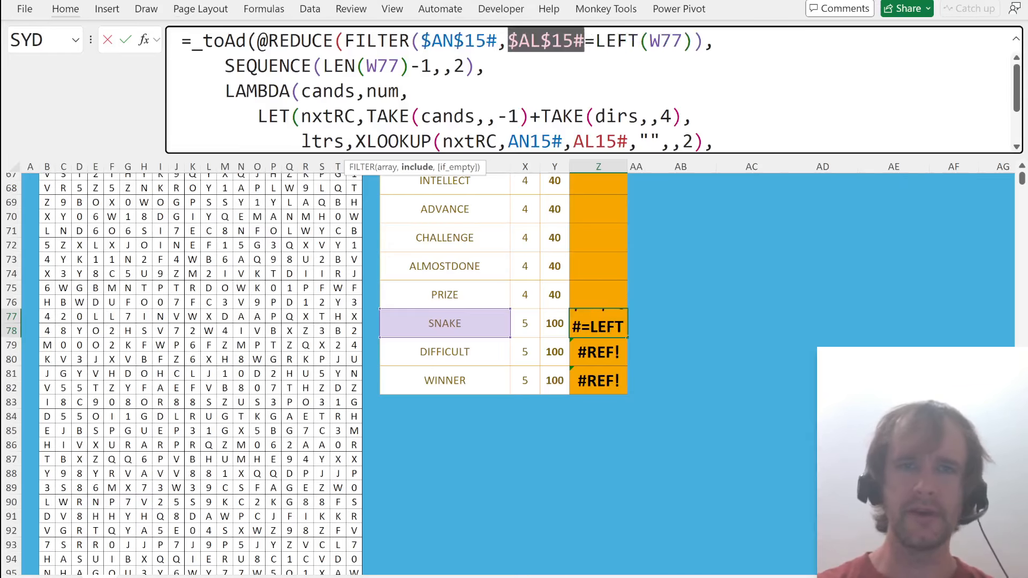
# - Make the XLOOKUP references in the Z77 formula absolute as $AN$15# and $AL$15#, and commit the formula
pyautogui.click(535, 141)
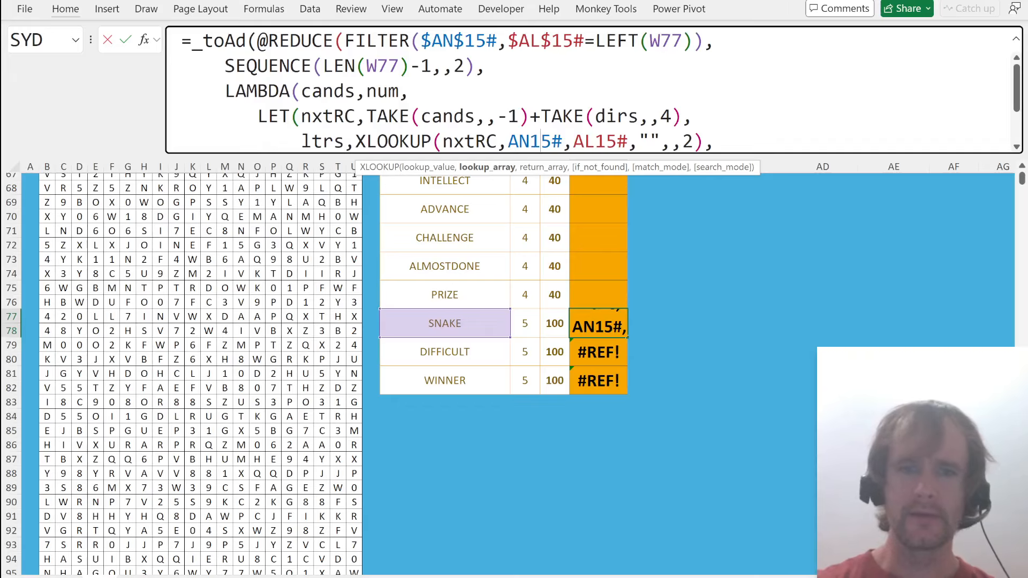
pyautogui.press('F4')
pyautogui.click(616, 141)
pyautogui.press('F4')
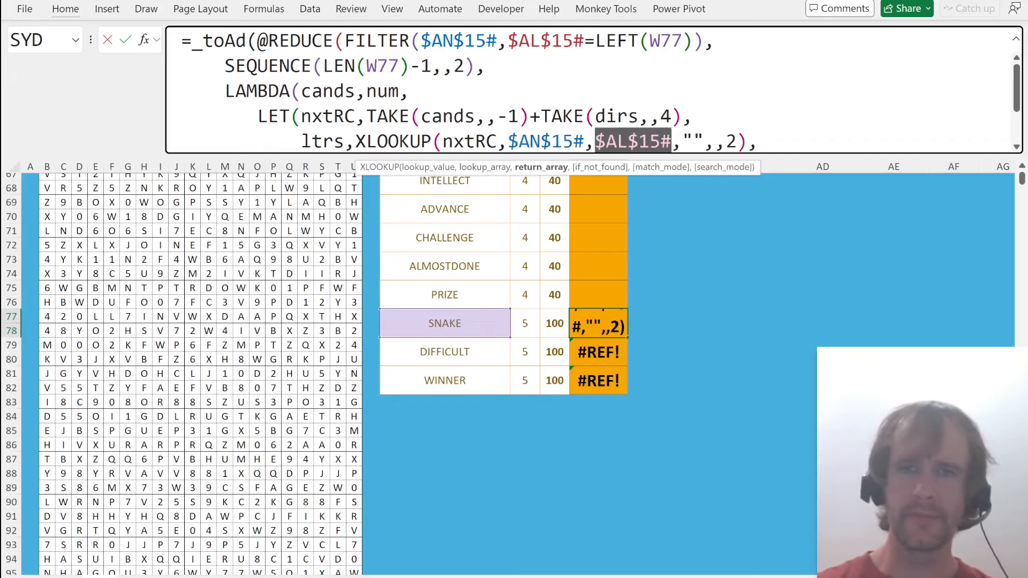
pyautogui.press('Down')
pyautogui.press('Down')
pyautogui.press('Down')
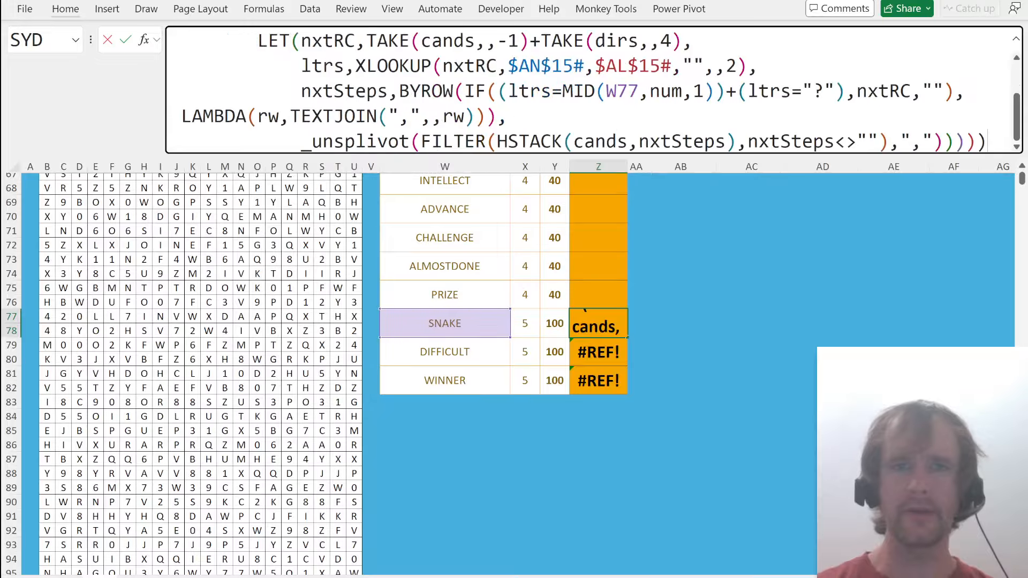
pyautogui.press('Return')
# - Fill the corrected formula from Z77 down through the DIFFICULT and WINNER answer cells
pyautogui.hotkey('shift', 'Down')
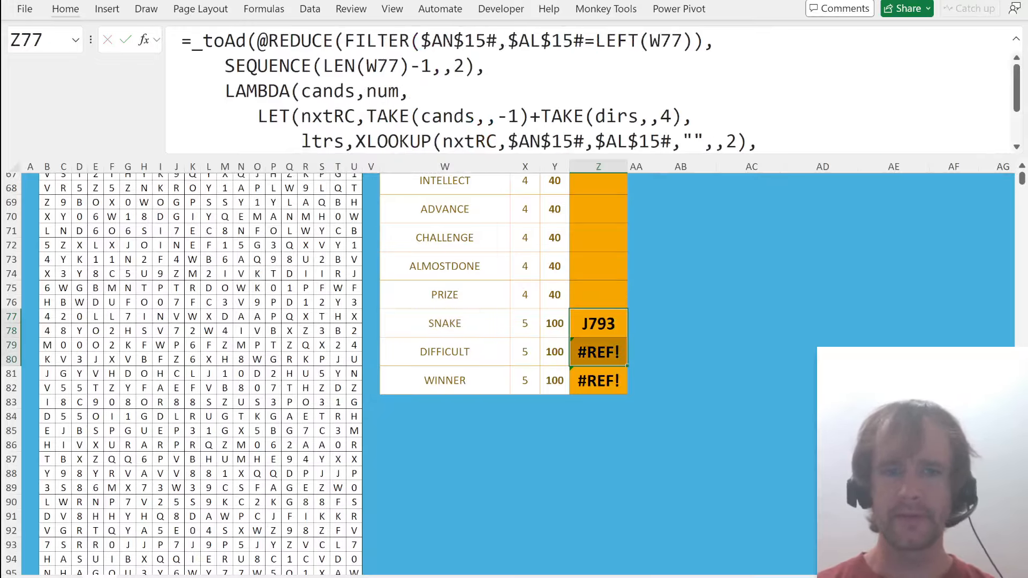
pyautogui.hotkey('shift', 'Down')
pyautogui.hotkey('ctrl', 'd')
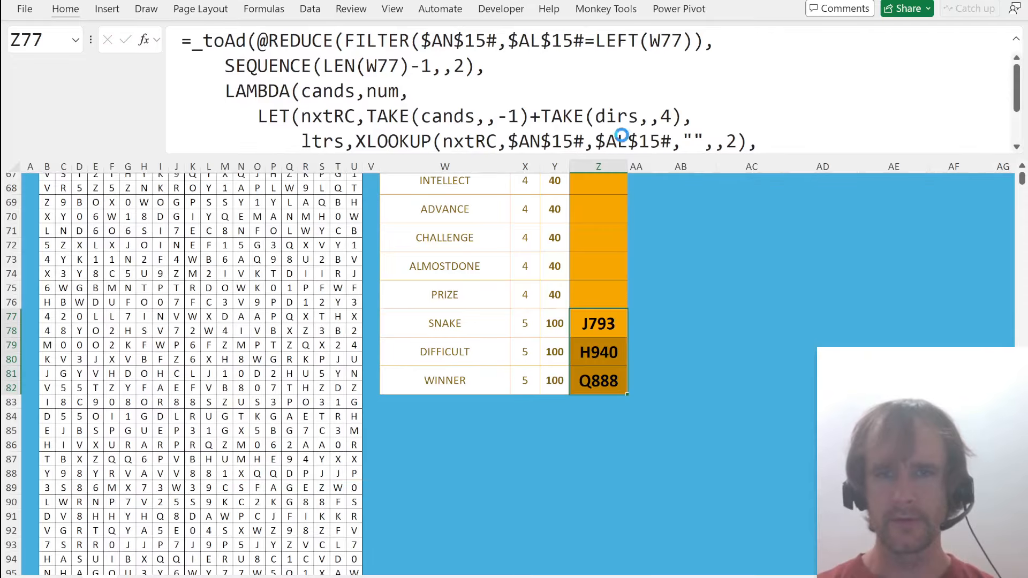
# - Copy the three level 5 answers into the SNAKE, DIFFICULT and WINNER fields on the Excel Esports page, and confirm stopping early
pyautogui.hotkey('ctrl', 'c')
pyautogui.hotkey('alt', 'Tab')
pyautogui.click(352, 423)
pyautogui.hotkey('ctrl', 'v')
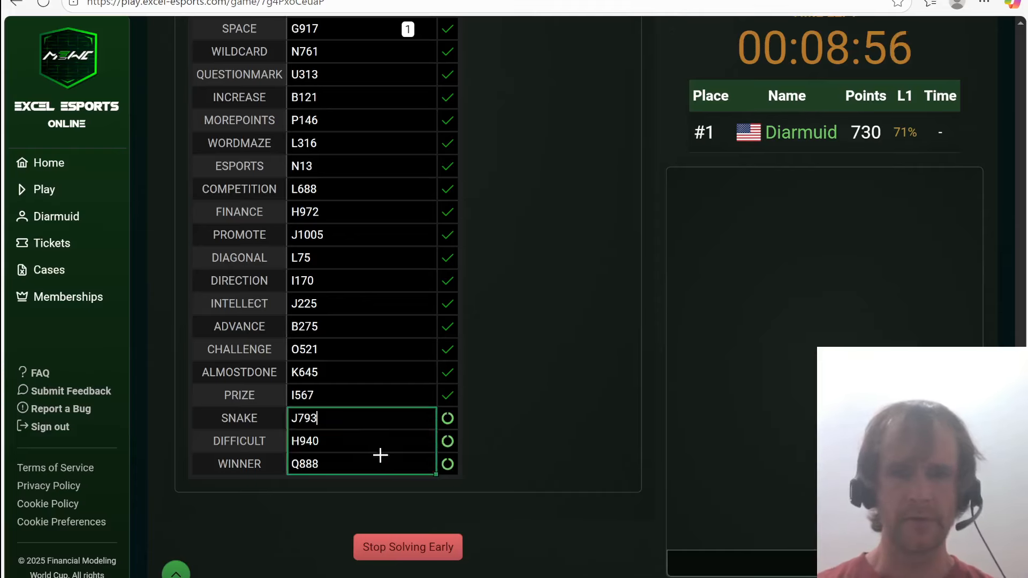
pyautogui.click(423, 548)
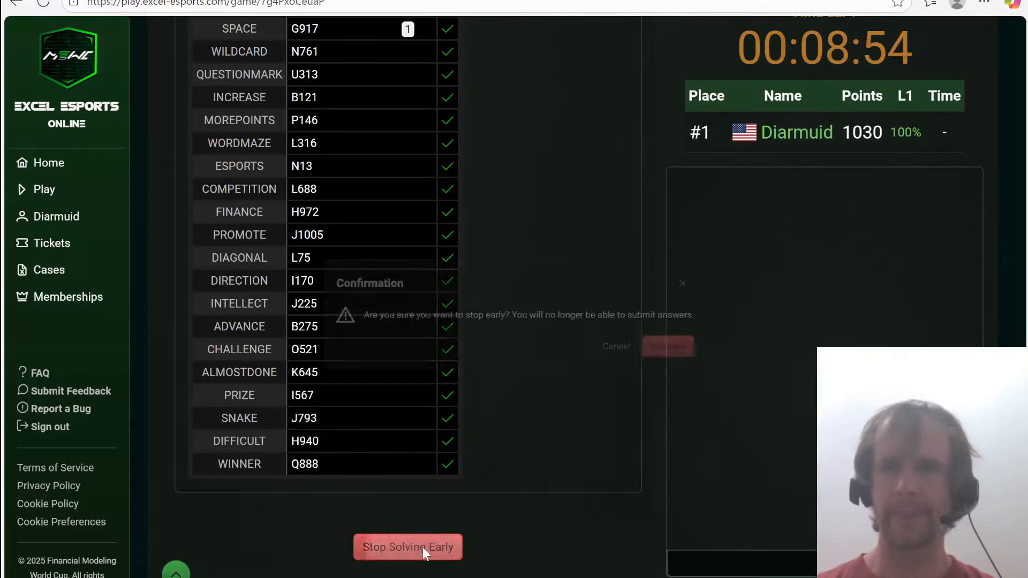
pyautogui.click(704, 357)
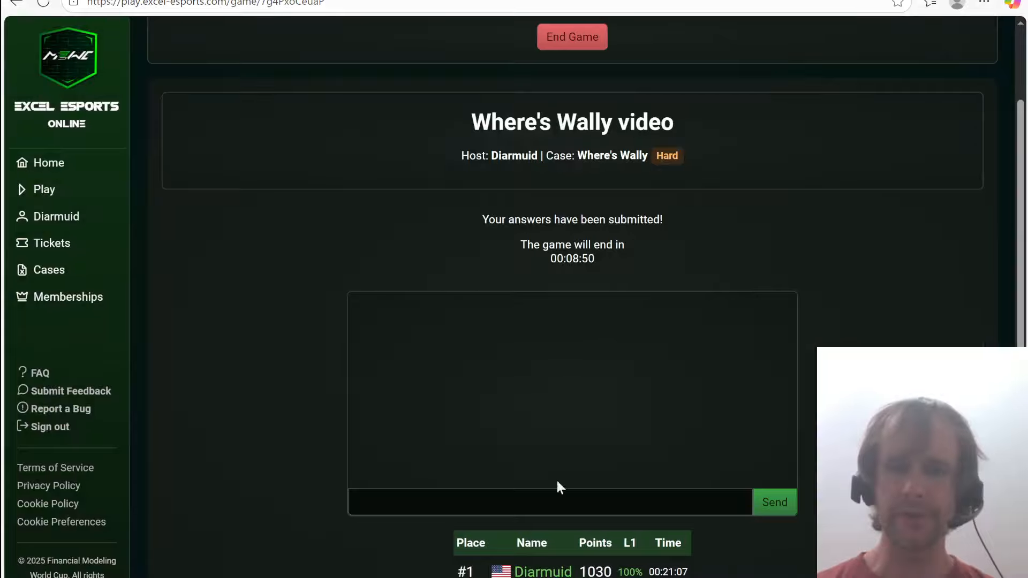
# - Switch back to the Excel workbook and look over the start of the sheet and the helper columns beside the instructions
pyautogui.hotkey('alt', 'Tab')
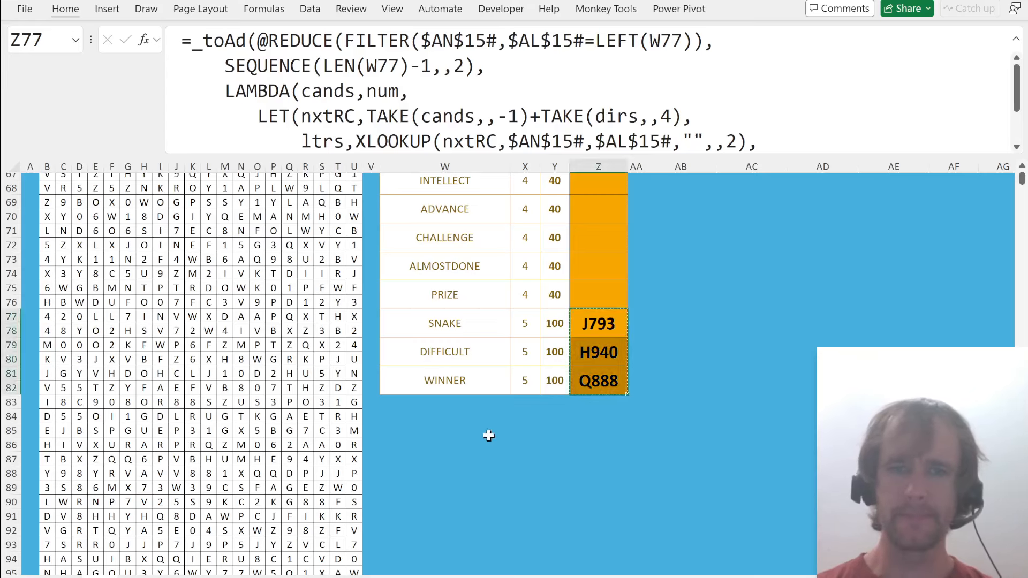
pyautogui.hotkey('ctrl', 'Home')
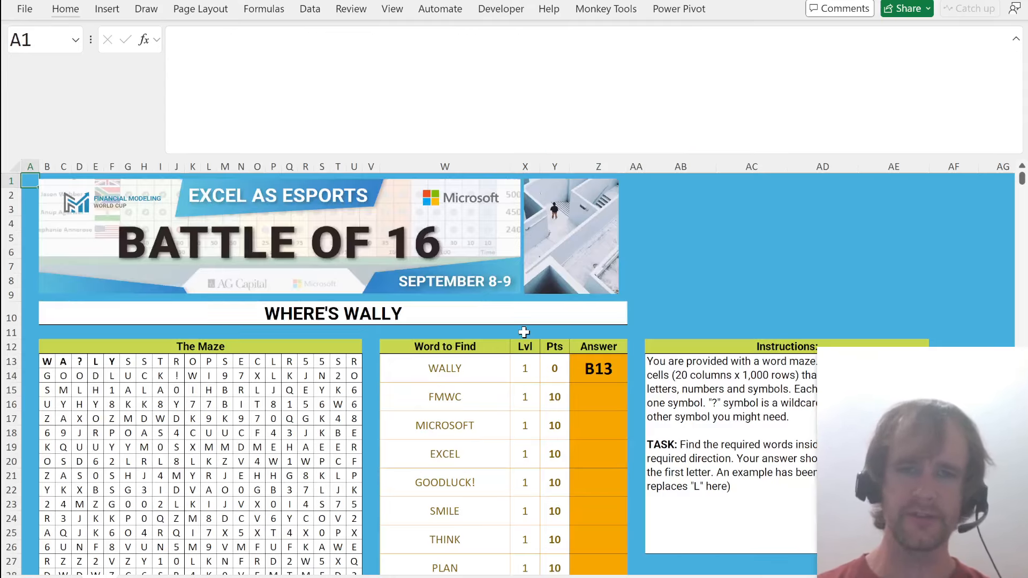
pyautogui.hscroll(7, 524, 332)
pyautogui.hscroll(3, 523, 332)
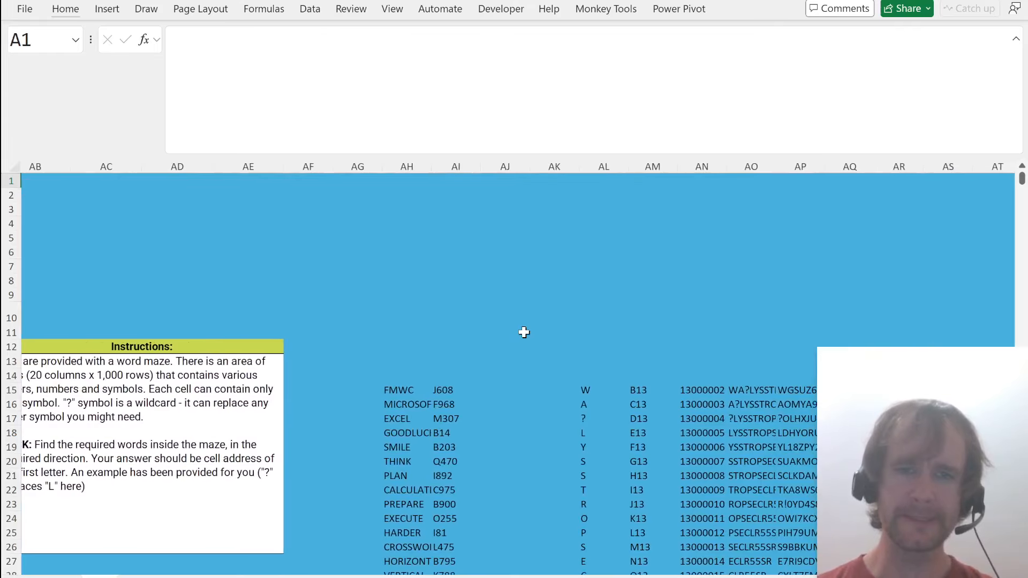
pyautogui.hscroll(-5, 523, 333)
pyautogui.hscroll(-5, 523, 333)
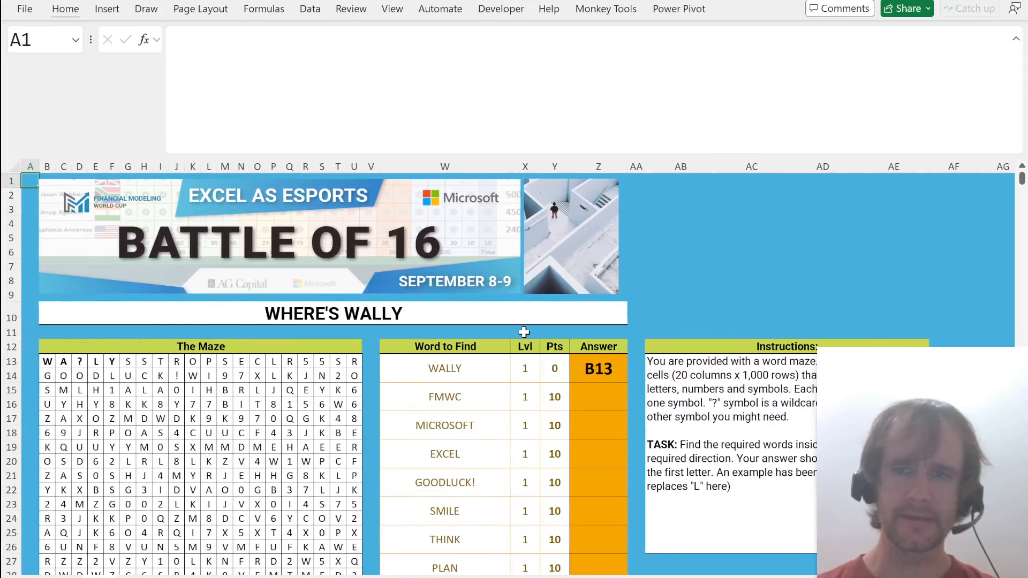
# - Read through the full REDUCE formula in Z77 that finds SNAKE, and leave the cell without editing it
pyautogui.hotkey('alt', 'Tab')
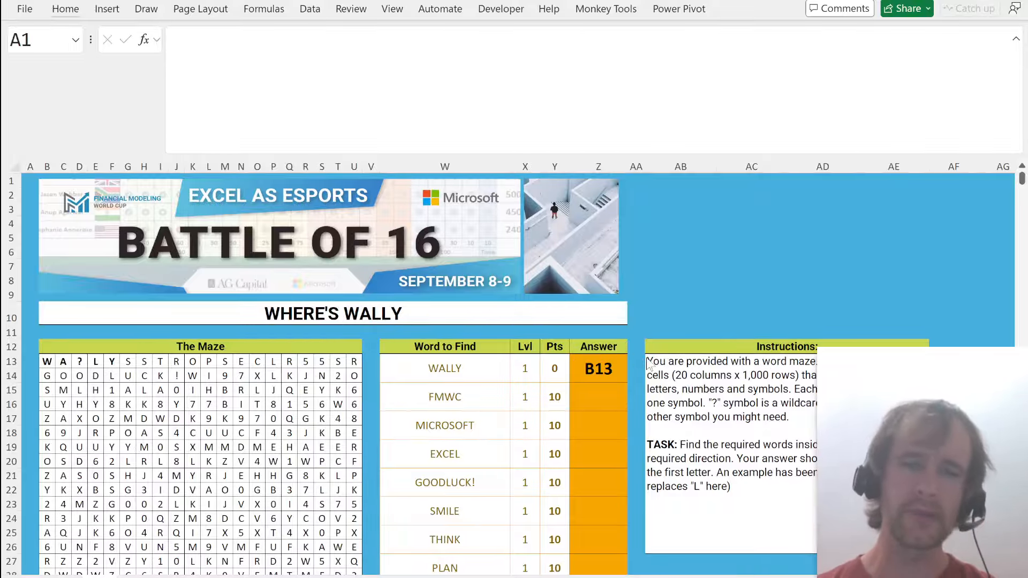
pyautogui.hscroll(15, 648, 364)
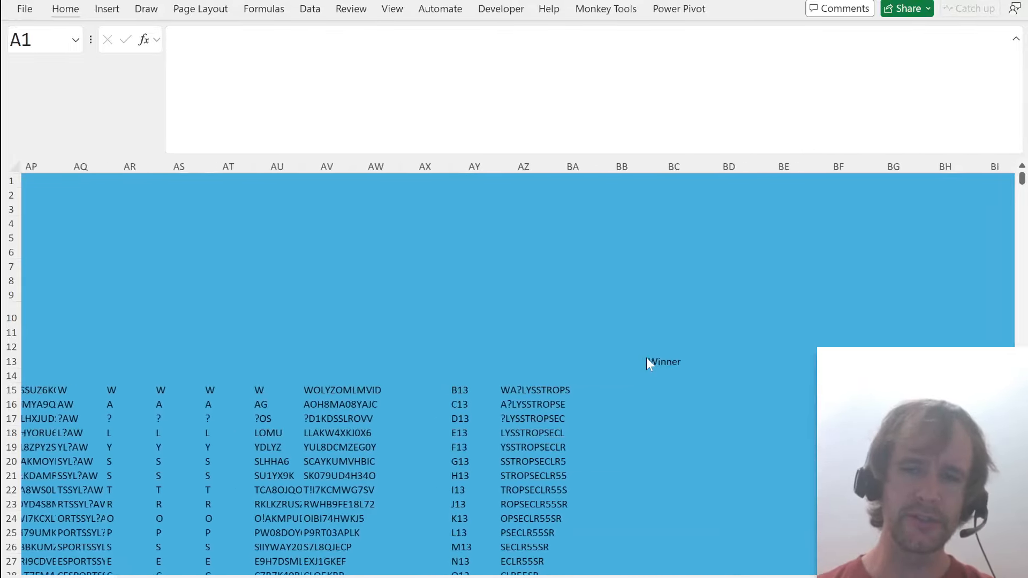
pyautogui.hscroll(-8, 647, 362)
pyautogui.scroll(-4, 646, 361)
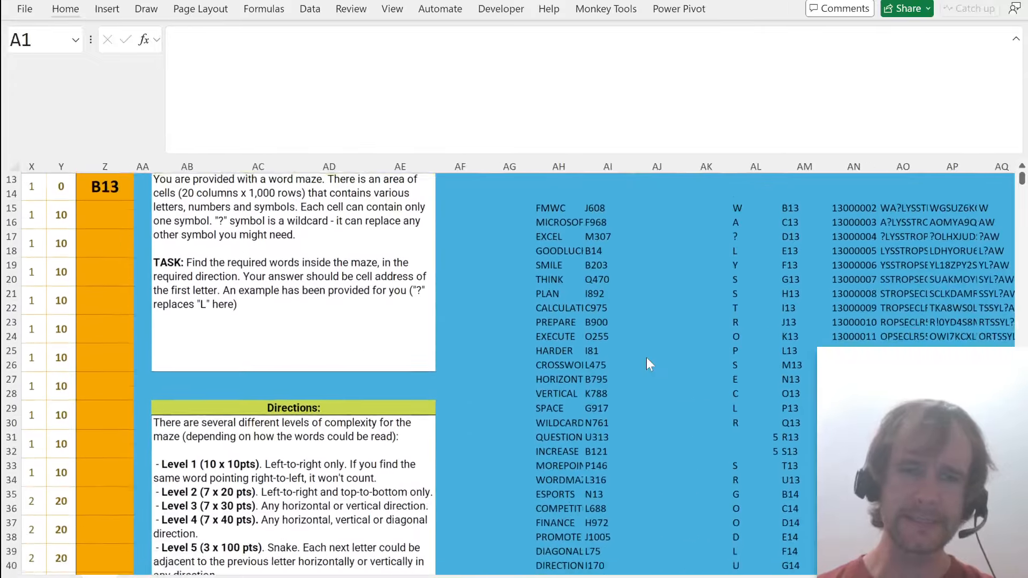
pyautogui.scroll(-15, 646, 357)
pyautogui.hscroll(-6, 493, 346)
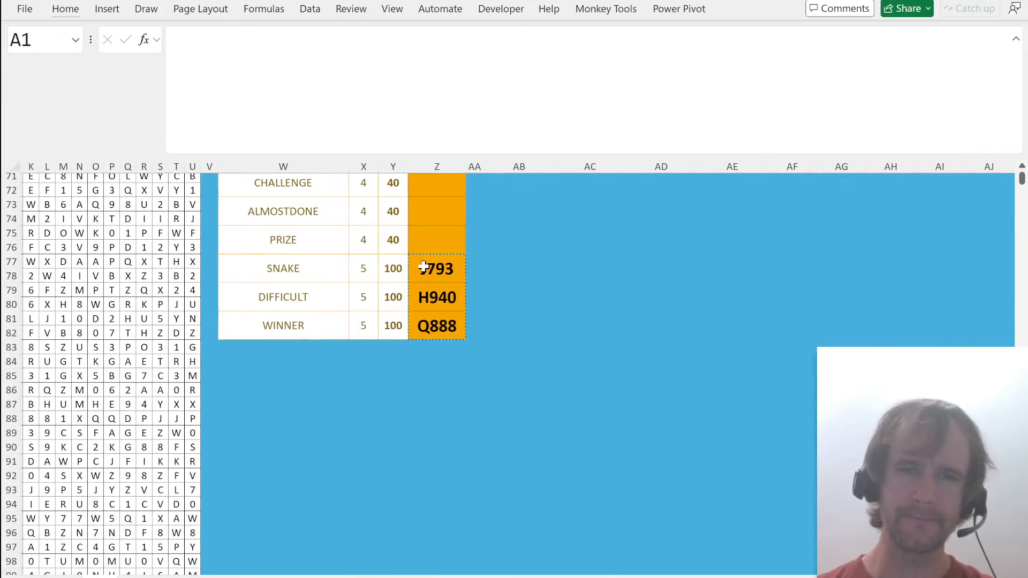
pyautogui.doubleClick(438, 267)
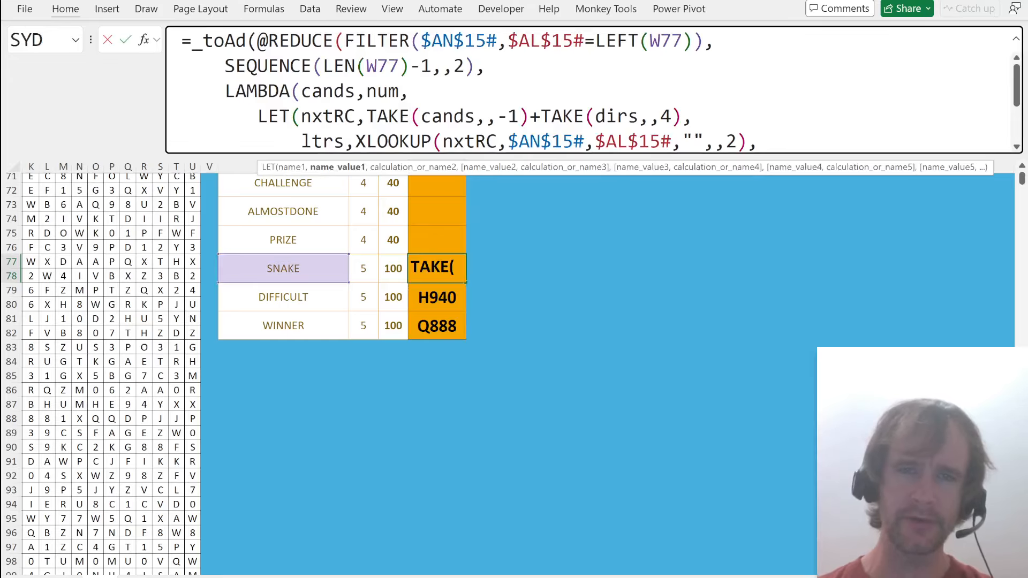
pyautogui.press('Down')
pyautogui.press('Down')
pyautogui.press('Down')
pyautogui.press('Down')
pyautogui.press('Down')
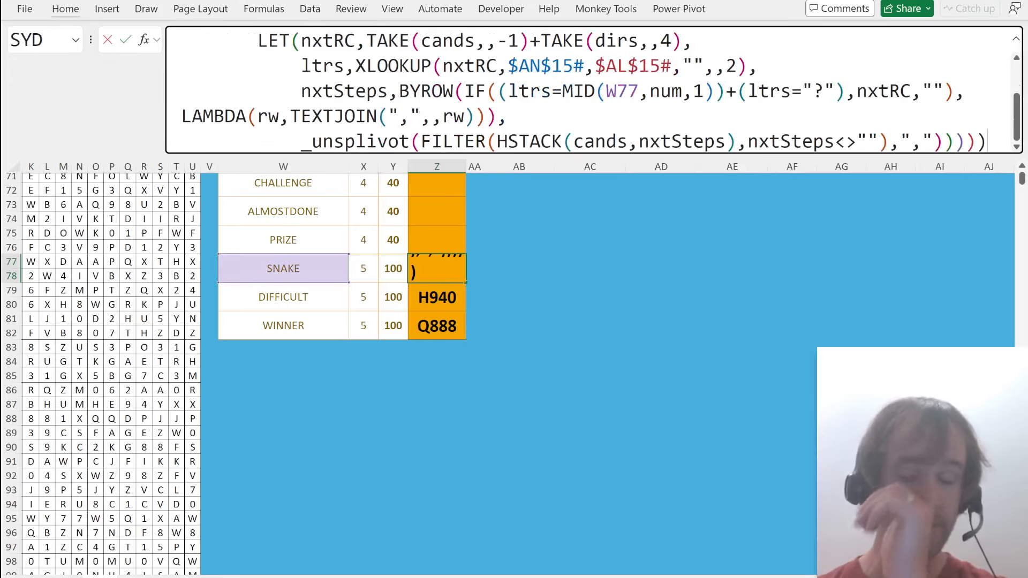
pyautogui.press('Escape')
pyautogui.press('Up')
pyautogui.press('Right')
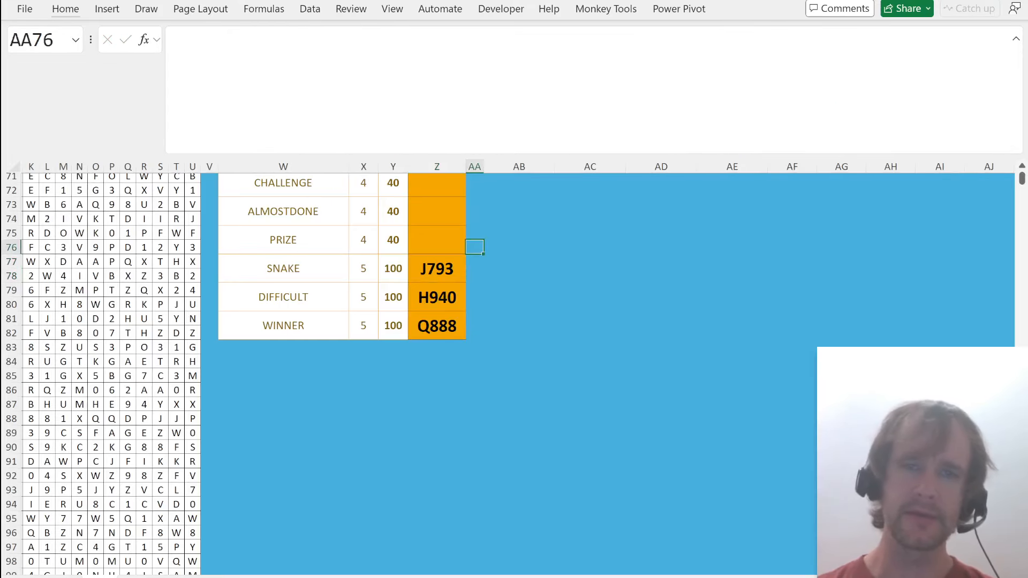
# - Go to the start of the helper columns and inspect the _flatten formula in AY15 that lists the cell addresses
pyautogui.hotkey('ctrl', 'Right')
pyautogui.scroll(5, 749, 357)
pyautogui.hscroll(7, 749, 357)
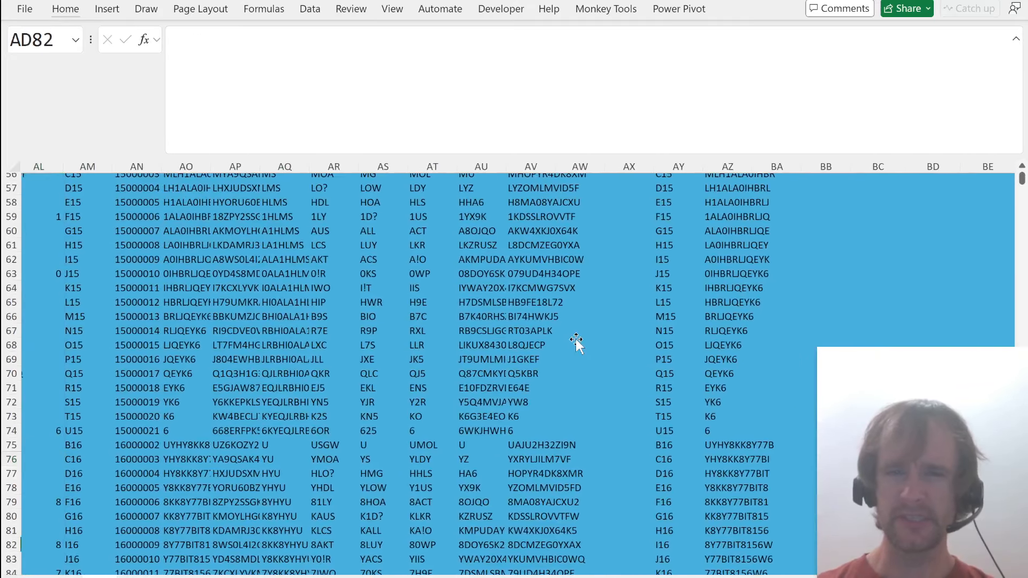
pyautogui.click(523, 332)
pyautogui.hotkey('ctrl', 'Up')
pyautogui.press('Up')
pyautogui.press('Up')
pyautogui.press('Up')
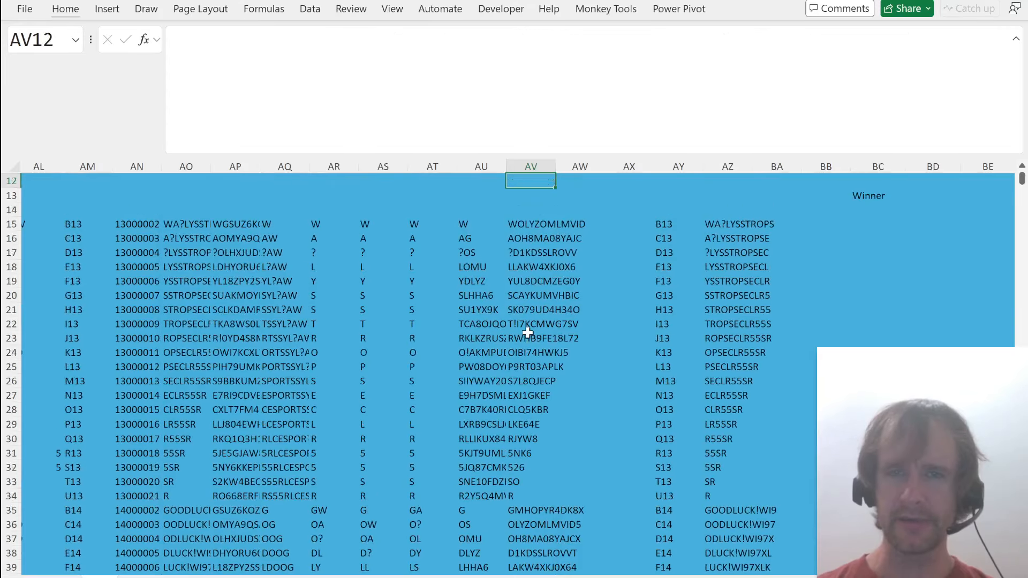
pyautogui.press('Down')
pyautogui.press('Down')
pyautogui.press('Down')
pyautogui.press('Right')
pyautogui.press('Right')
pyautogui.press('Right')
pyautogui.press('Right')
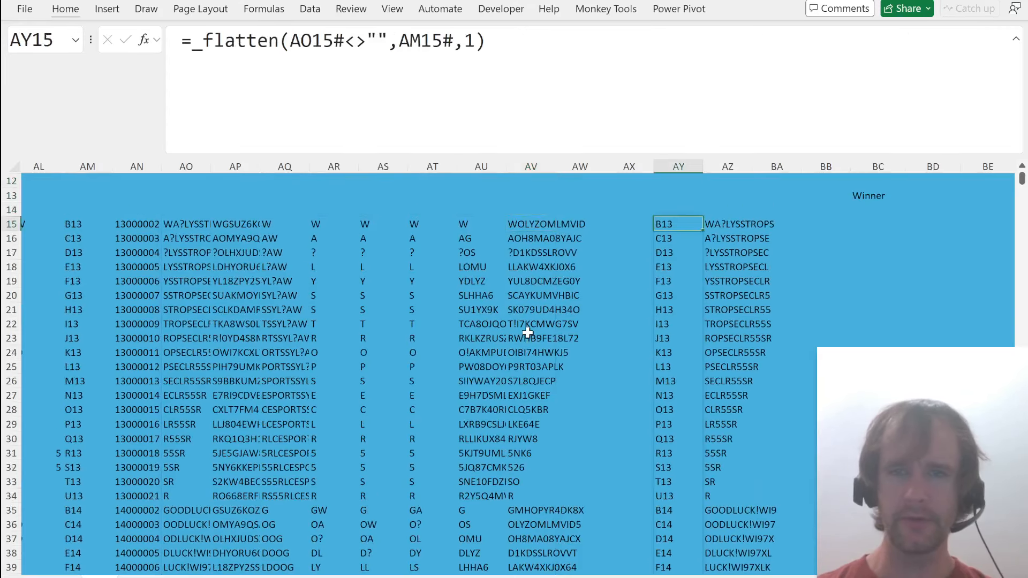
pyautogui.press('Left')
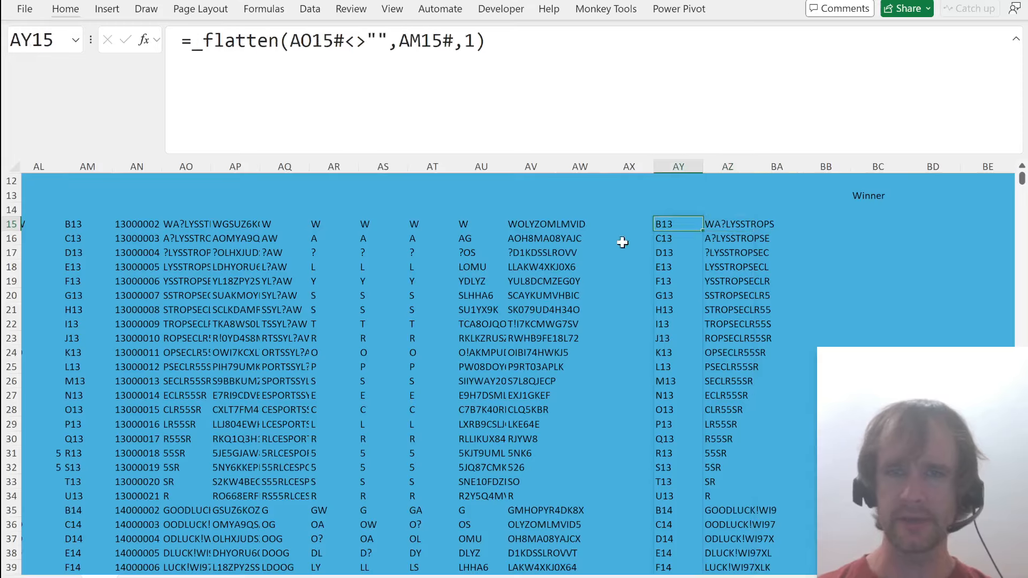
# - Check the formulas behind the helper text columns AZ and AV, the row-column numbers in AN and the addresses in AM
pyautogui.click(720, 239)
pyautogui.click(532, 259)
pyautogui.click(140, 266)
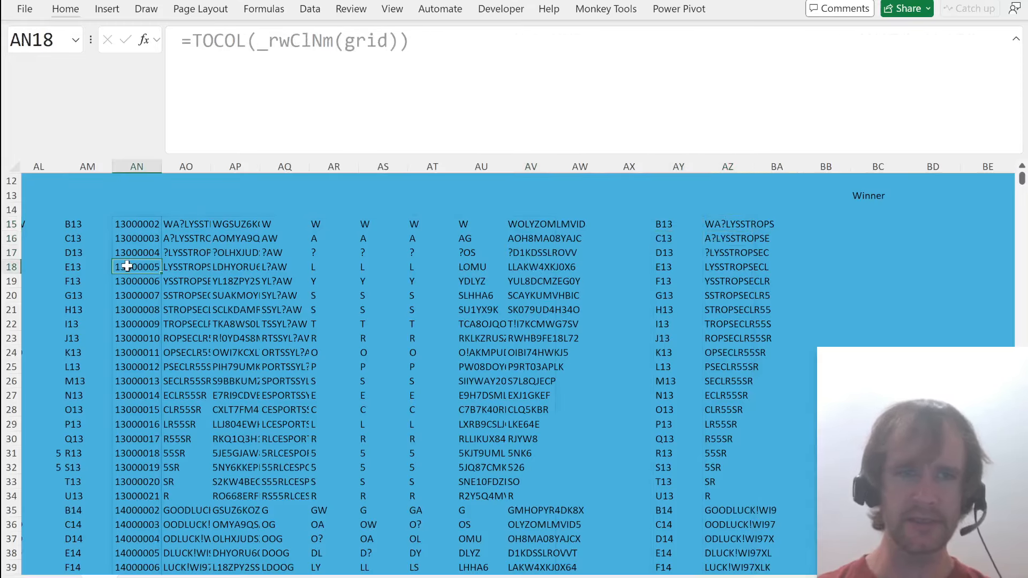
pyautogui.click(83, 266)
# - Review the lookup formulas from AI15 down and the TOCOL word list formula in AH15, and return to cell A1
pyautogui.hscroll(-10, 45, 257)
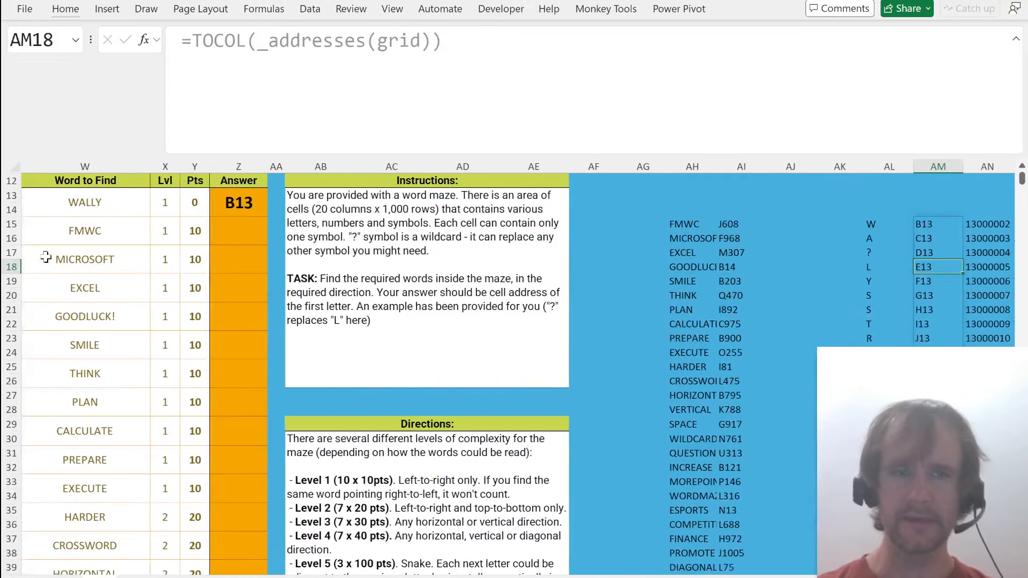
pyautogui.hscroll(3, 214, 246)
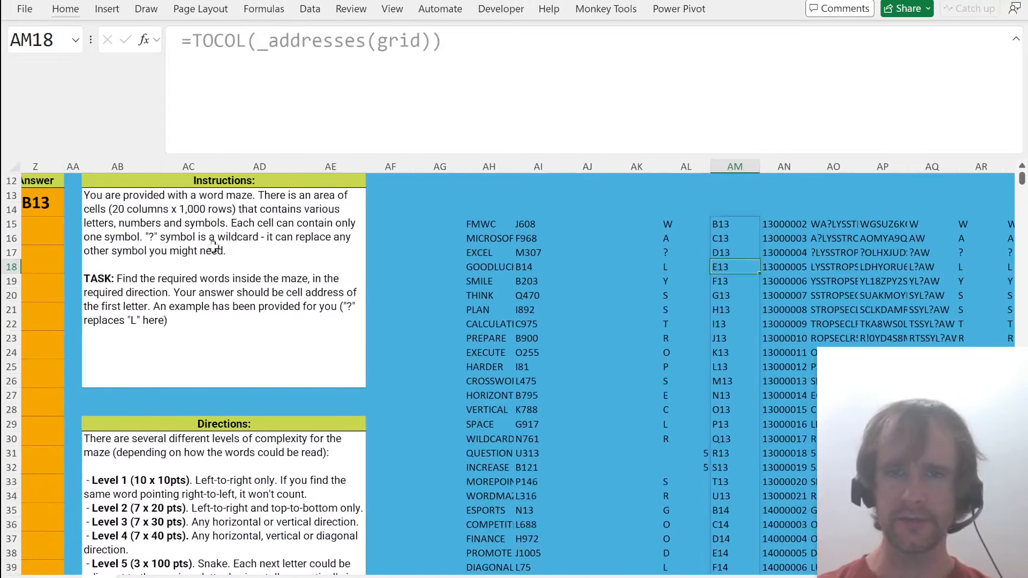
pyautogui.click(518, 229)
pyautogui.hotkey('ctrl', 'shift', 'Down')
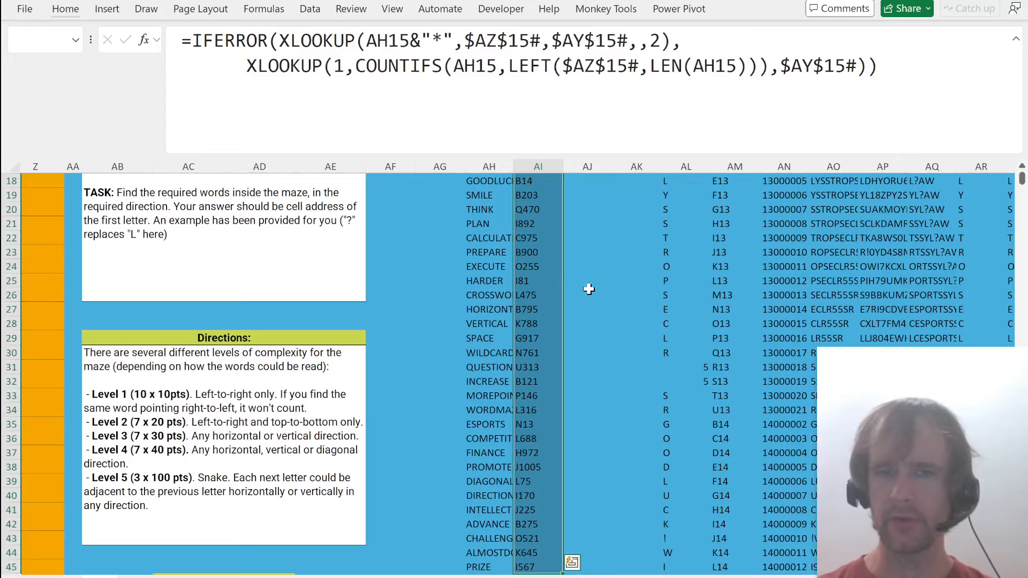
pyautogui.scroll(4, 589, 289)
pyautogui.hscroll(5, 589, 289)
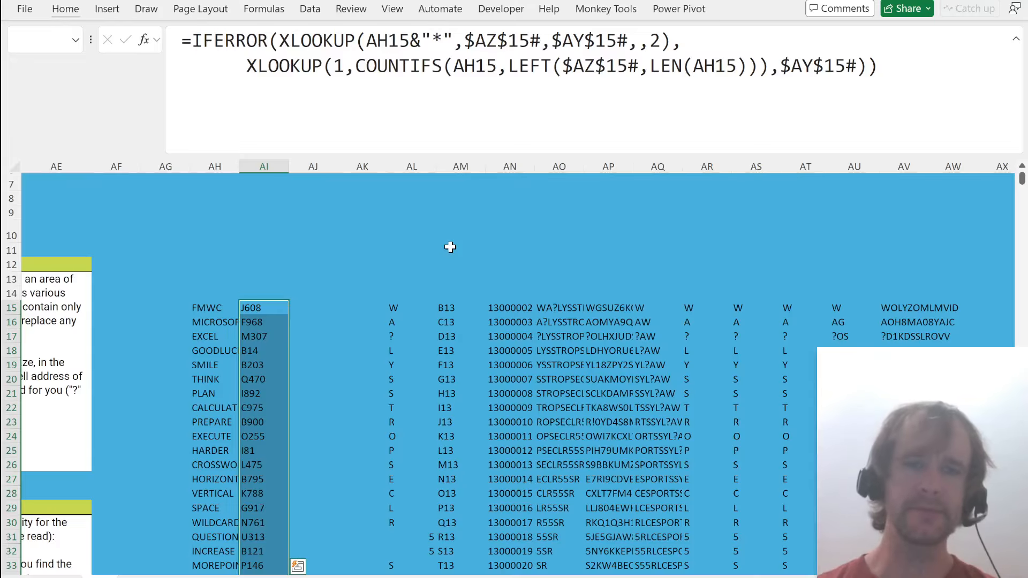
pyautogui.press('Left')
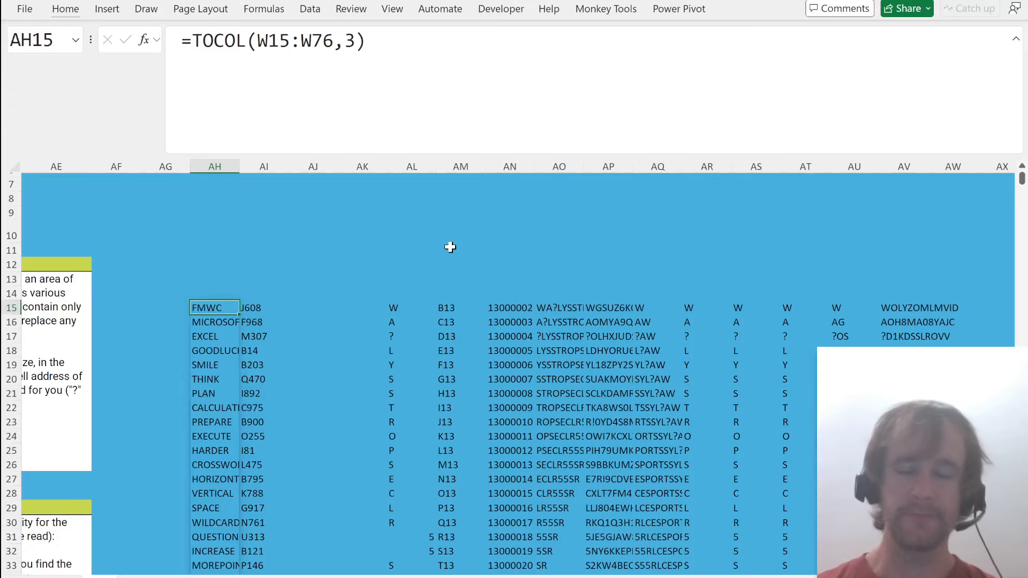
pyautogui.hotkey('ctrl', 'Home')
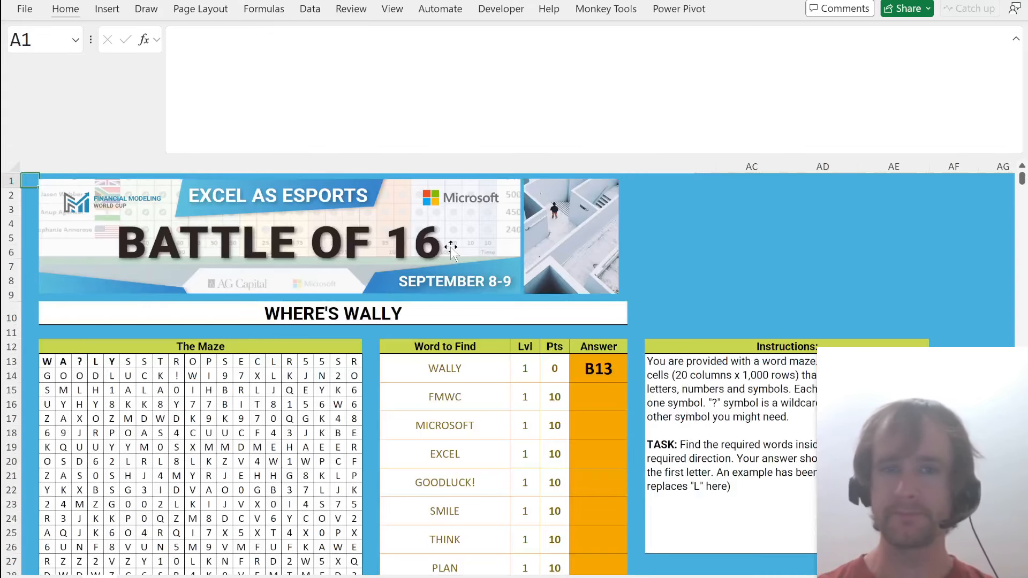